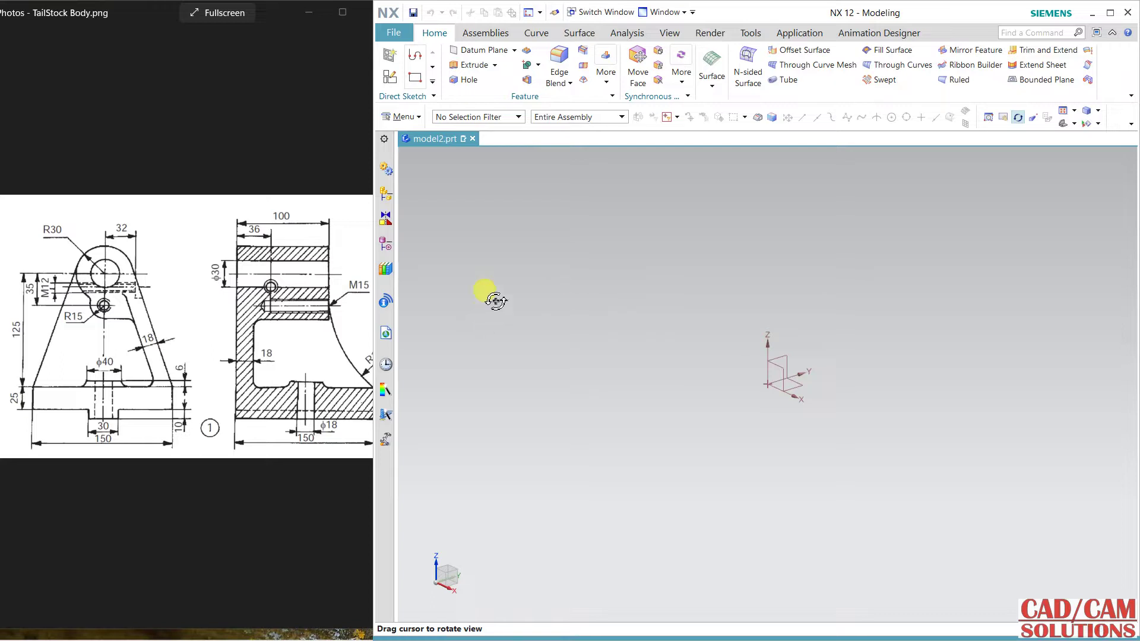
Create a sketch on the YZ datum plane
click(389, 76)
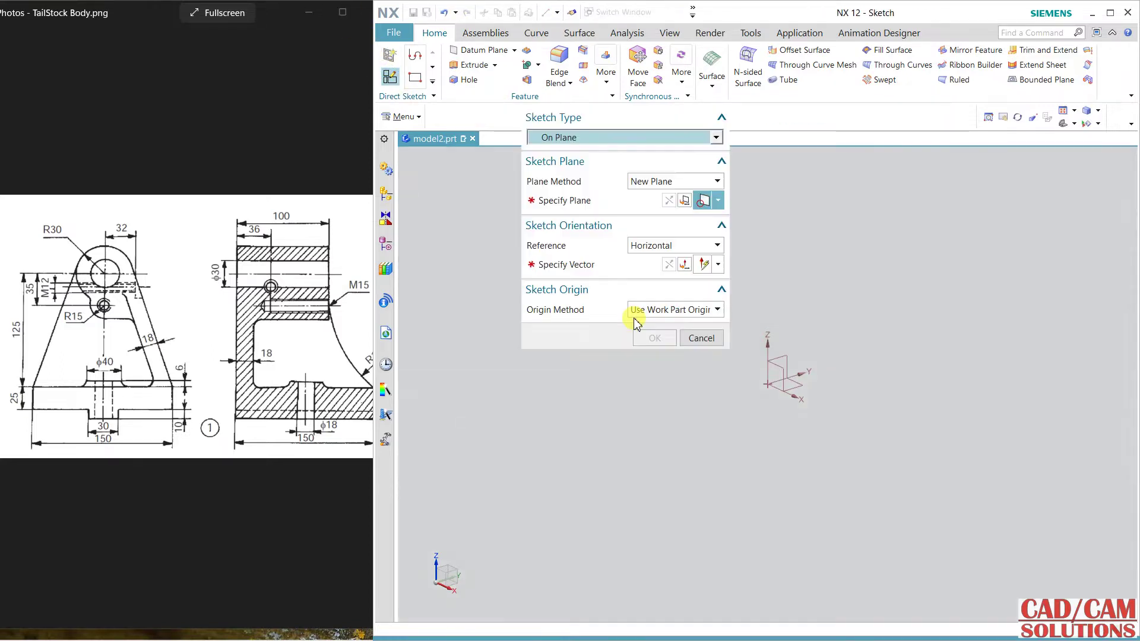
click(790, 361)
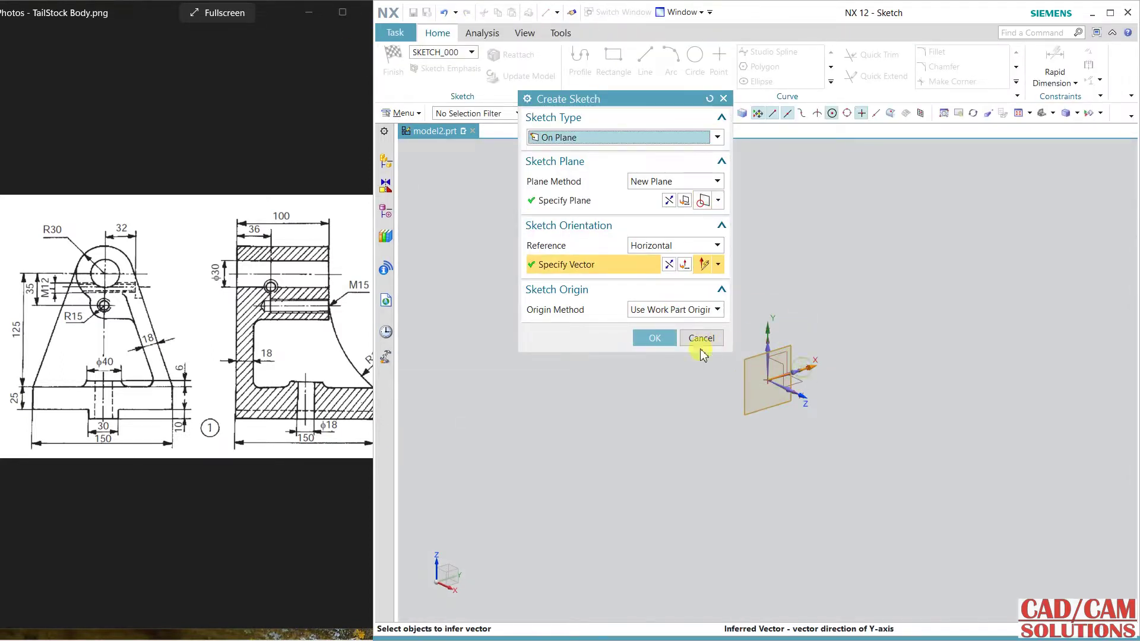
click(665, 339)
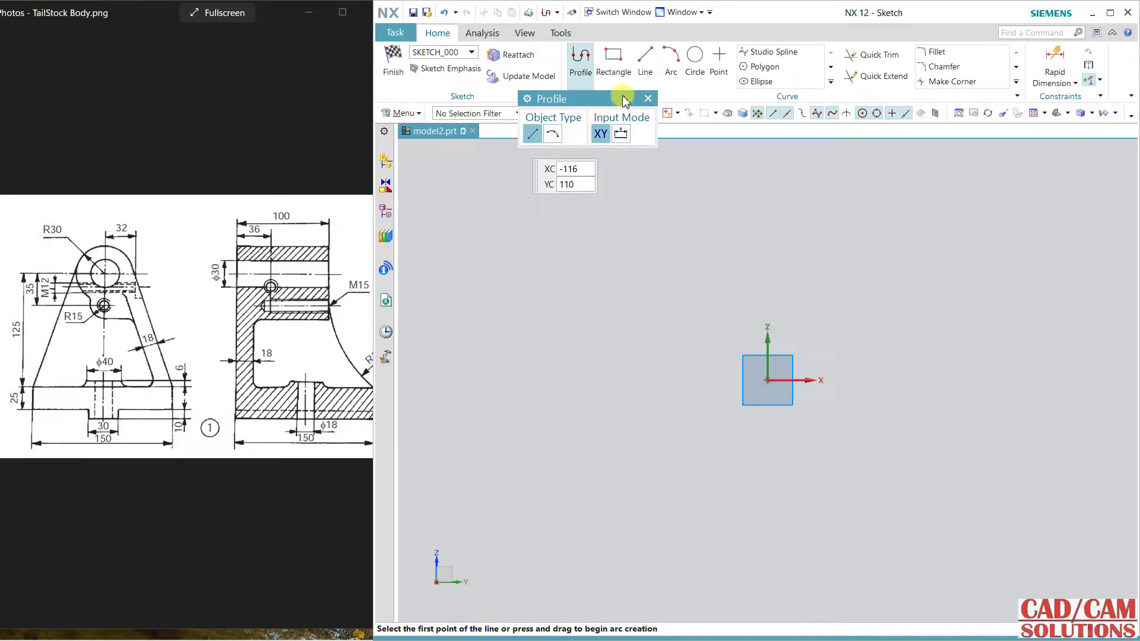
Sketch a rectangle about 79 by 26 mm below the origin and make its upper edge's midpoint coincident with the sketch origin
click(614, 64)
click(691, 396)
click(863, 452)
key(Escape)
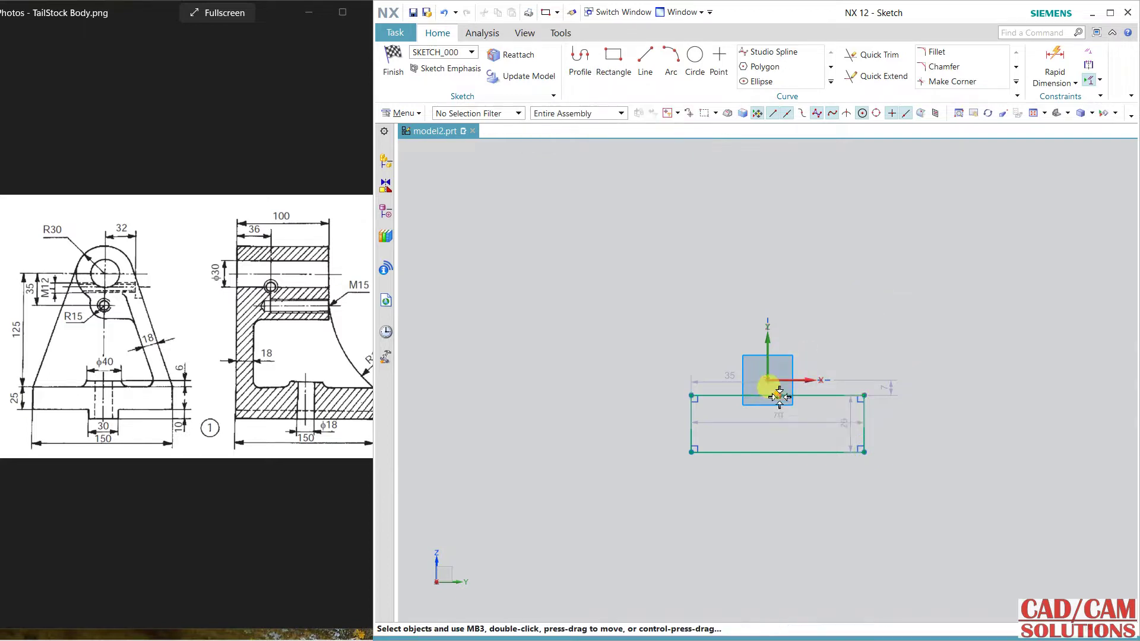
click(770, 380)
click(767, 380)
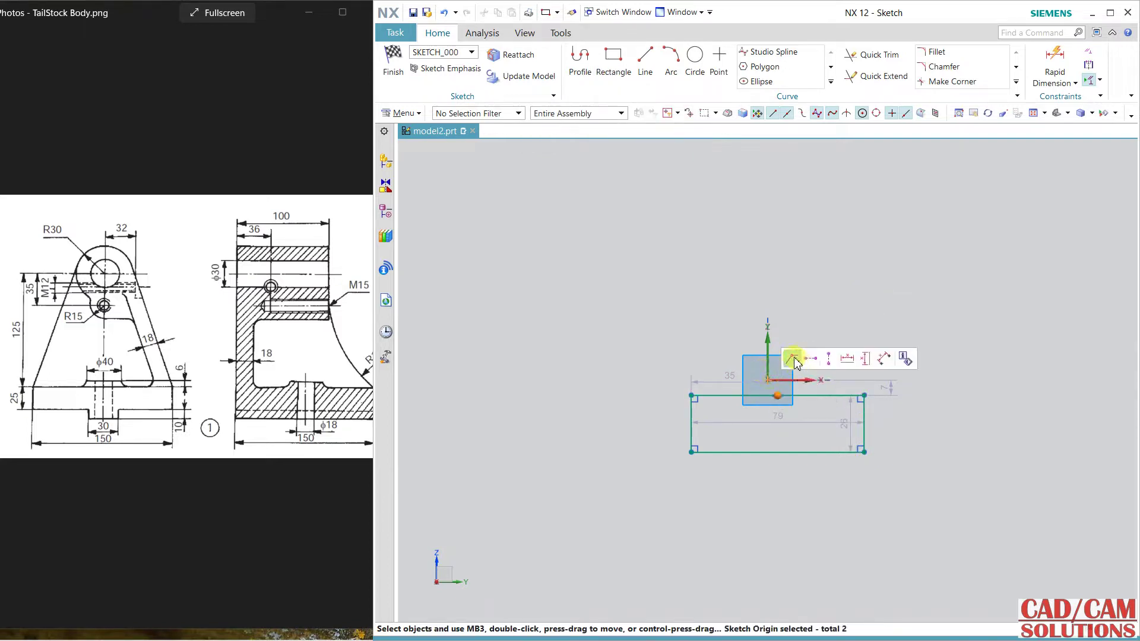
click(794, 356)
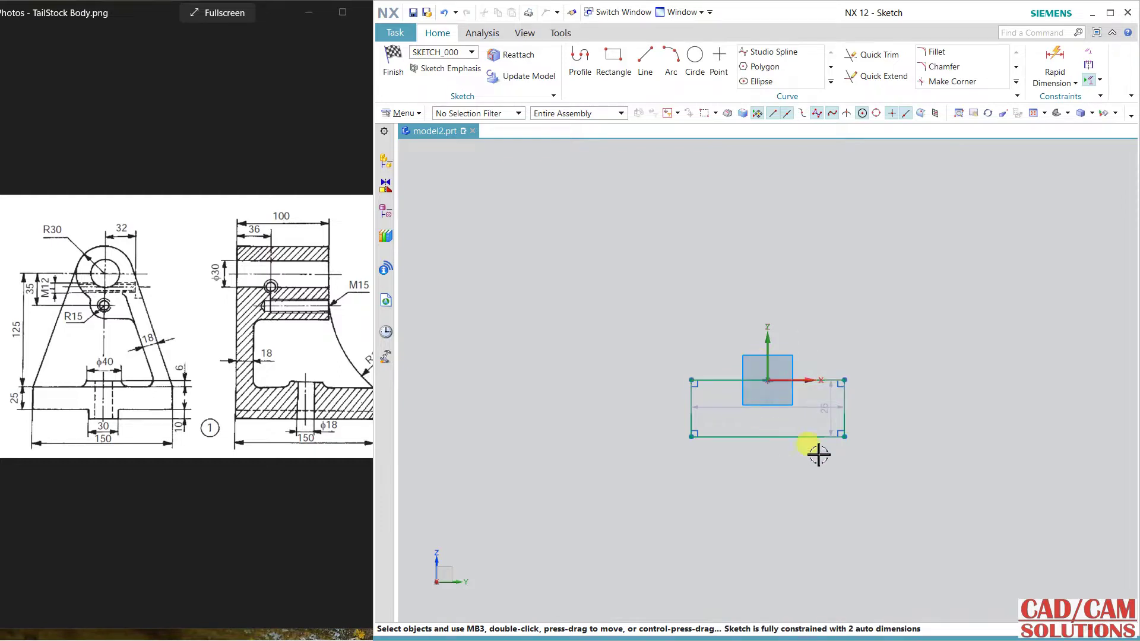
Set the rectangle's width to 150 mm and its height to 25 mm
double_click(819, 406)
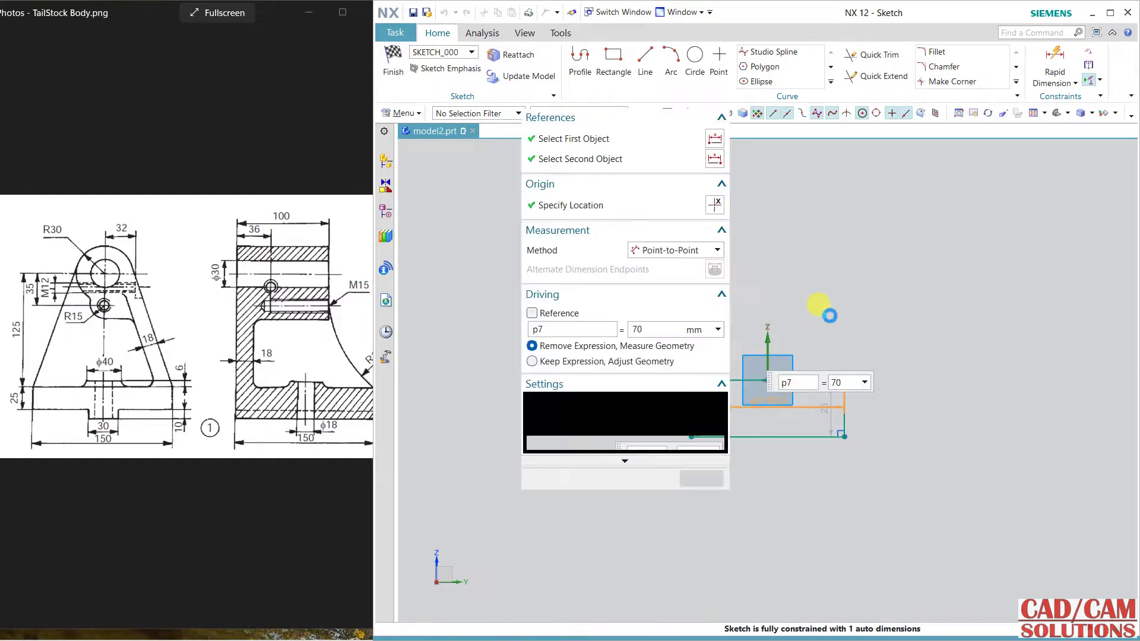
text(150)
key(Return)
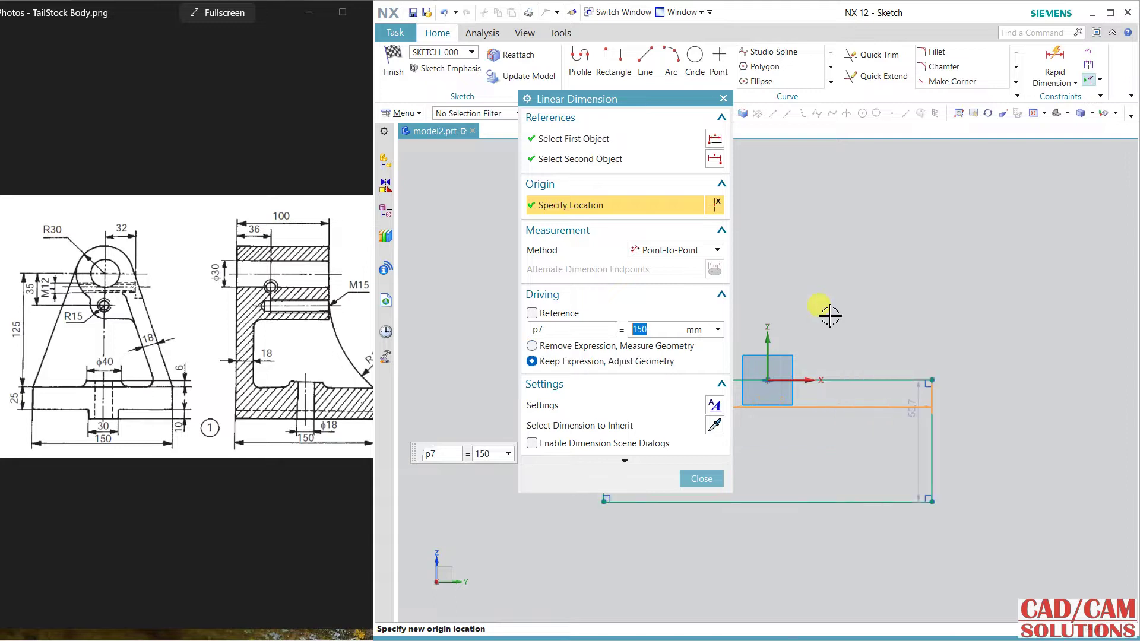
double_click(914, 432)
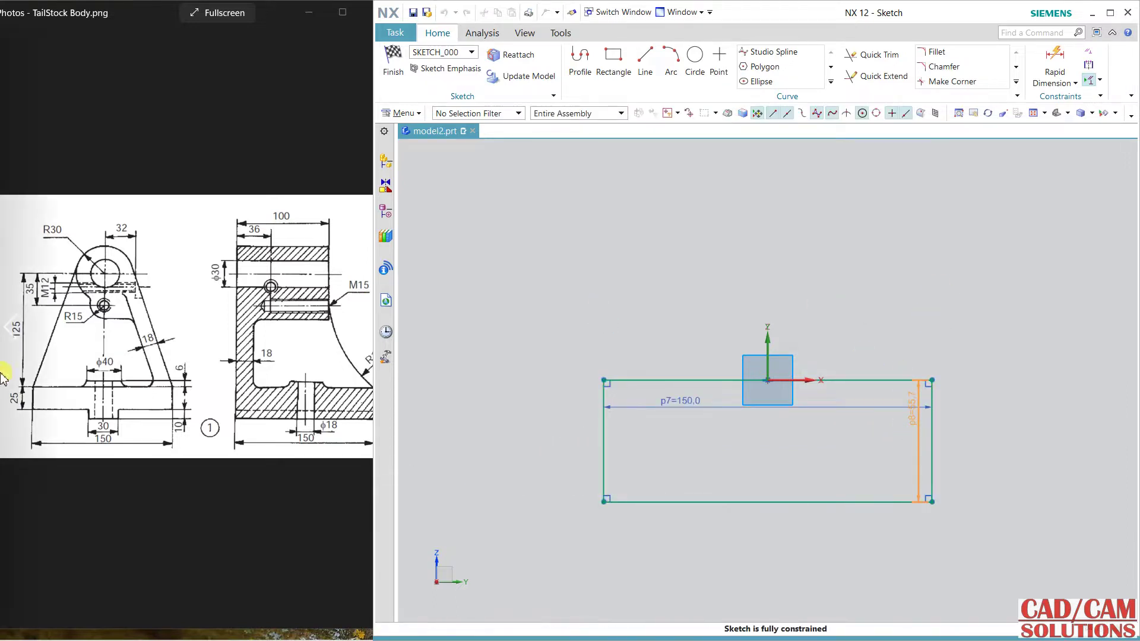
text(25)
key(Return)
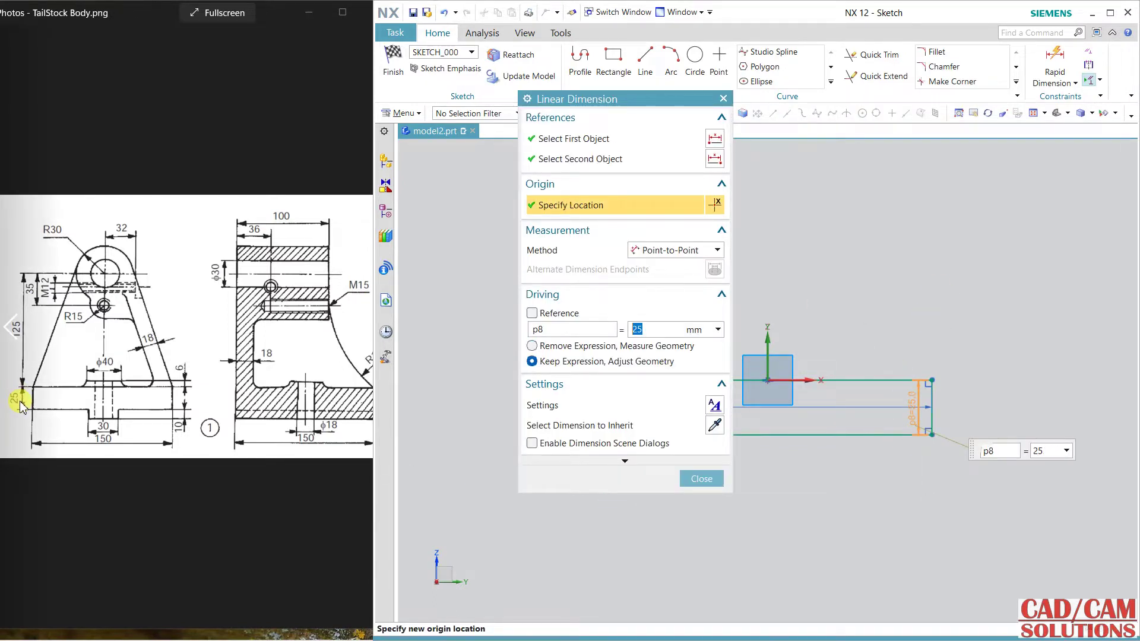
click(696, 479)
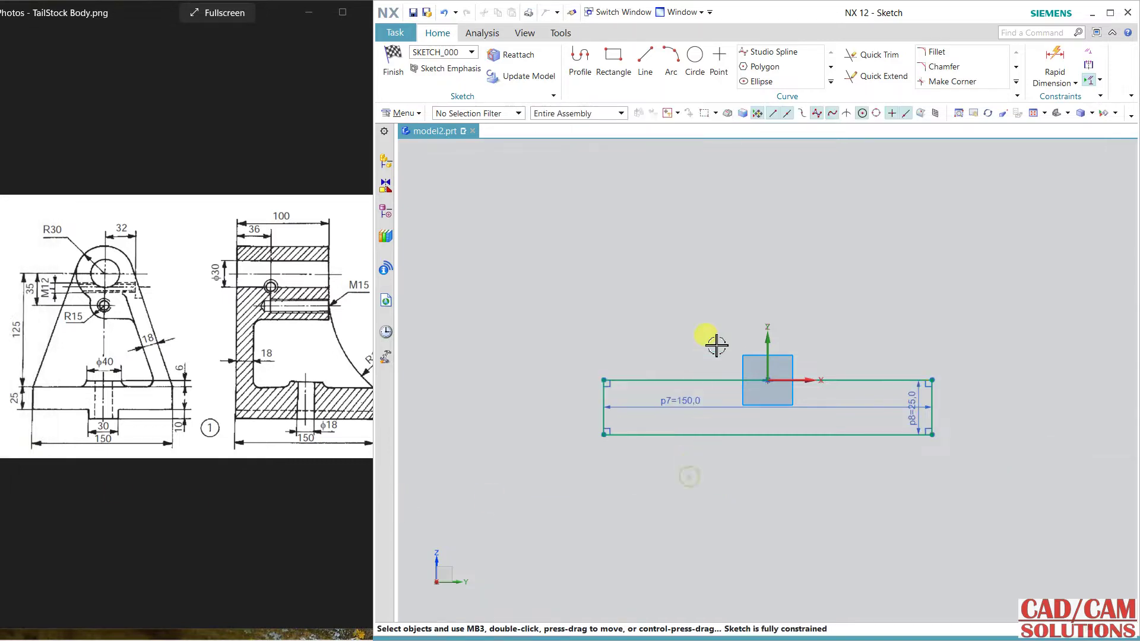
Sketch two concentric circles of 60 mm and 30 mm diameter, centred about 104 mm above the rectangle
shift+middle_drag(739, 273, 693, 399)
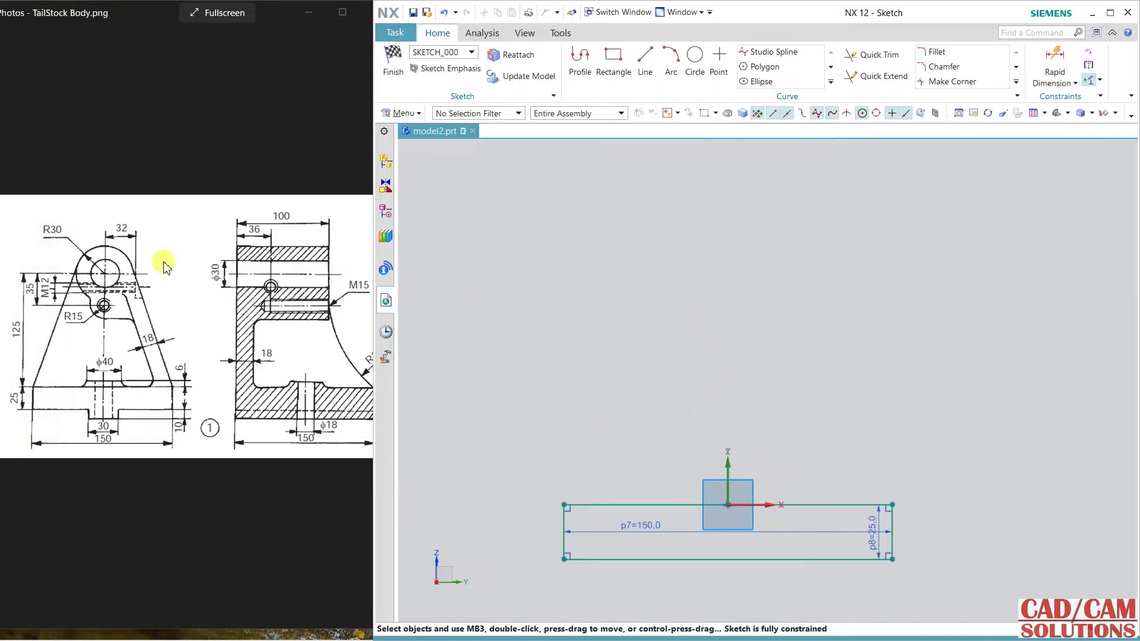
click(689, 60)
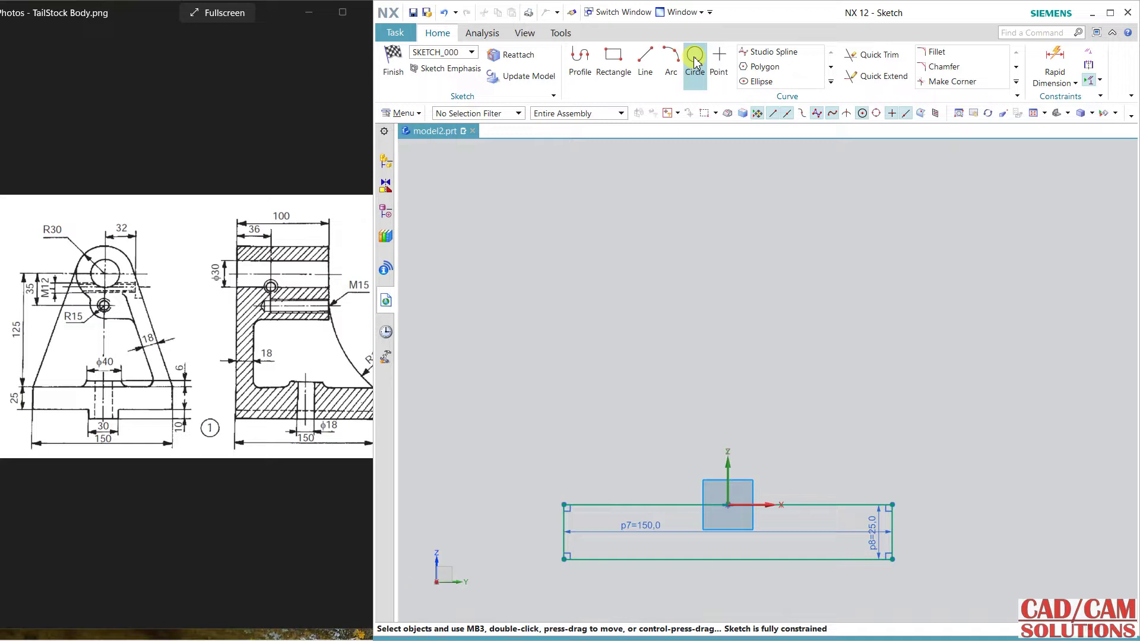
click(723, 277)
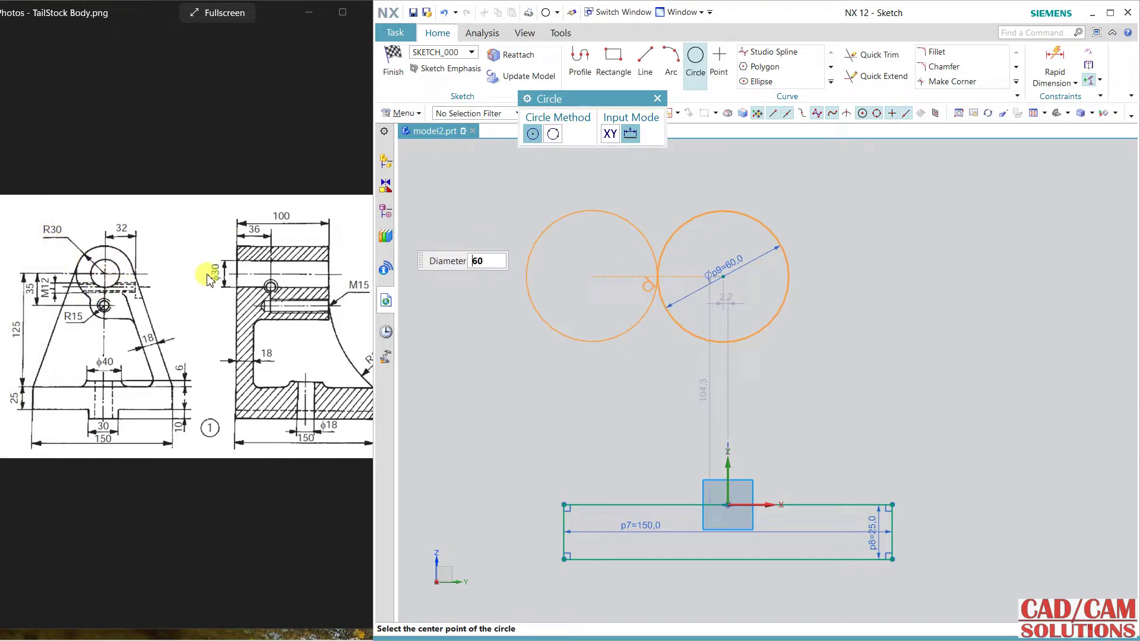
text(0)
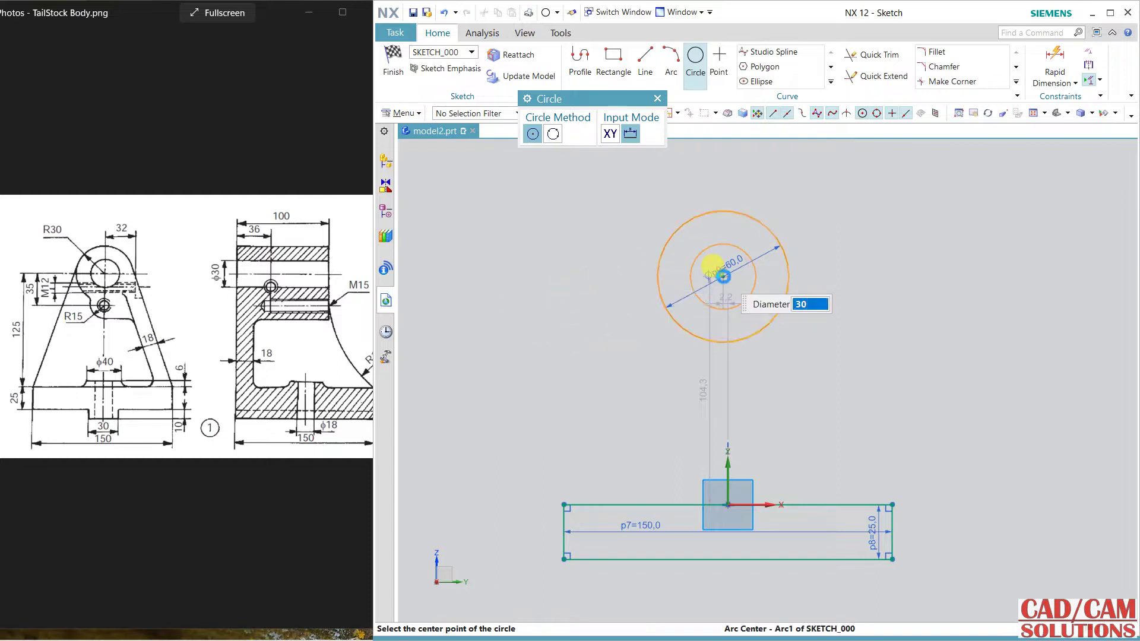
click(723, 276)
key(Escape)
Constrain the concentric circles' centre to the vertical sketch axis and set its height above the horizontal axis to 125 mm
click(724, 276)
click(729, 466)
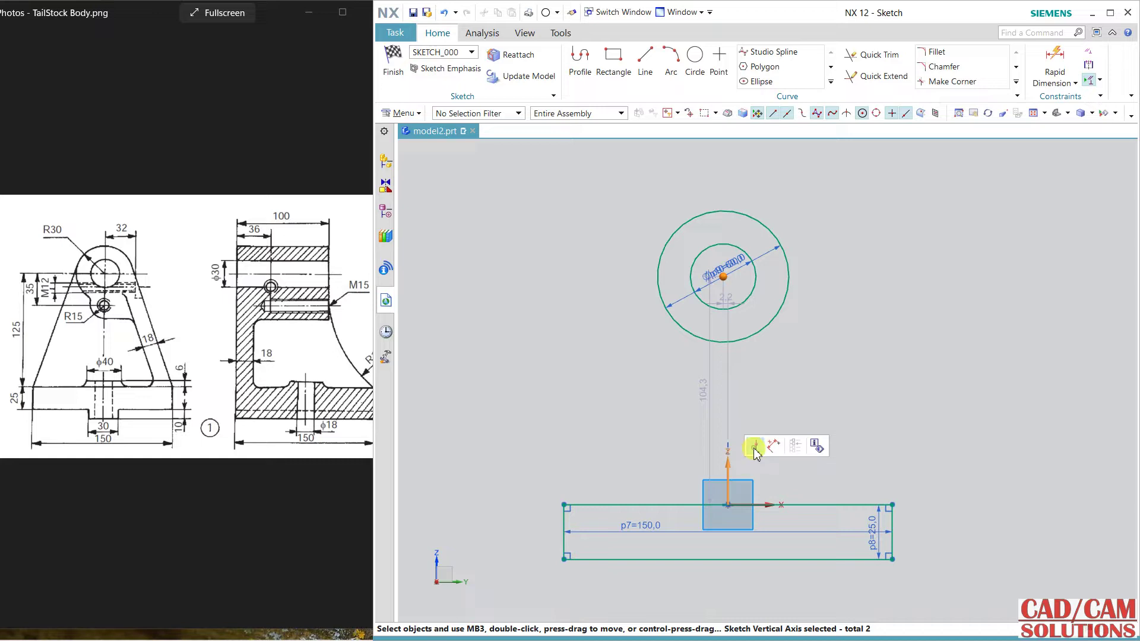
click(754, 445)
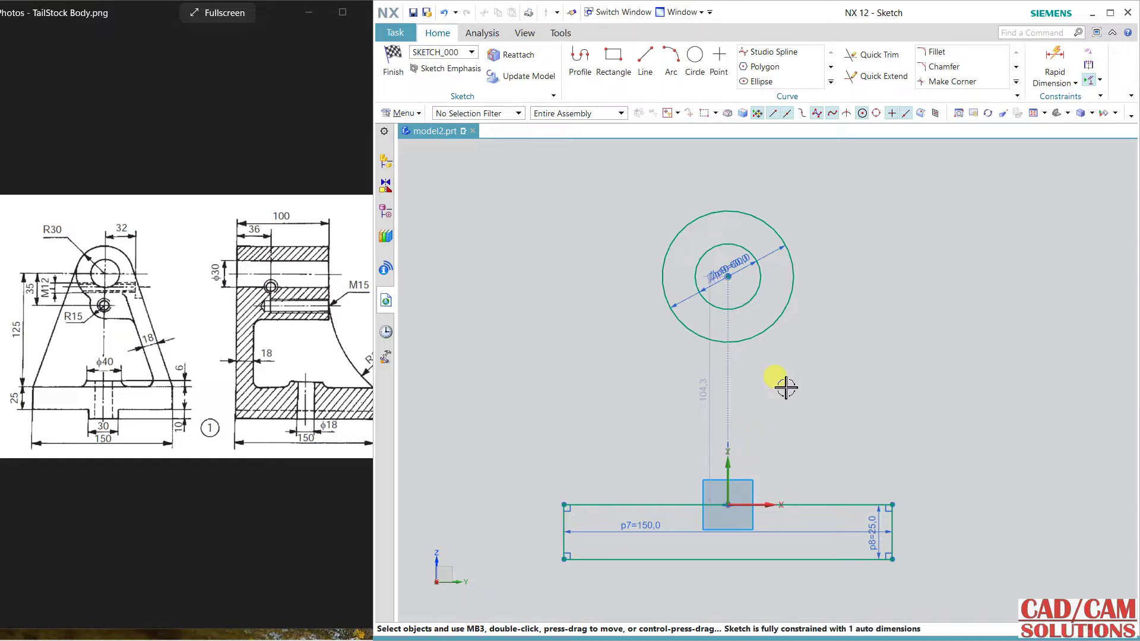
double_click(701, 392)
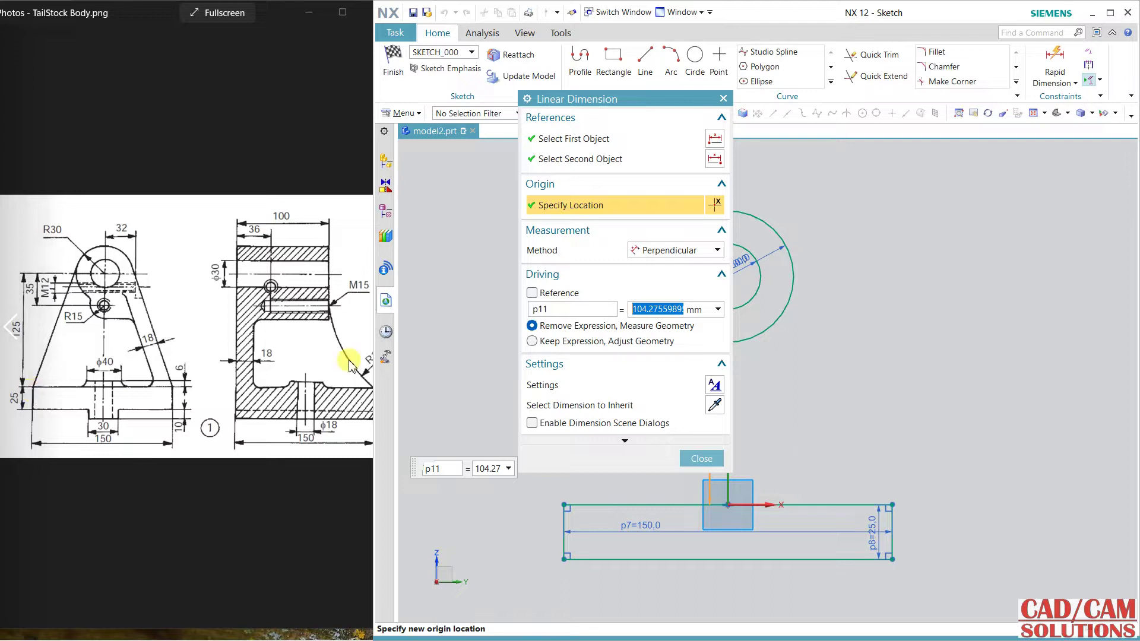
text(125)
key(Return)
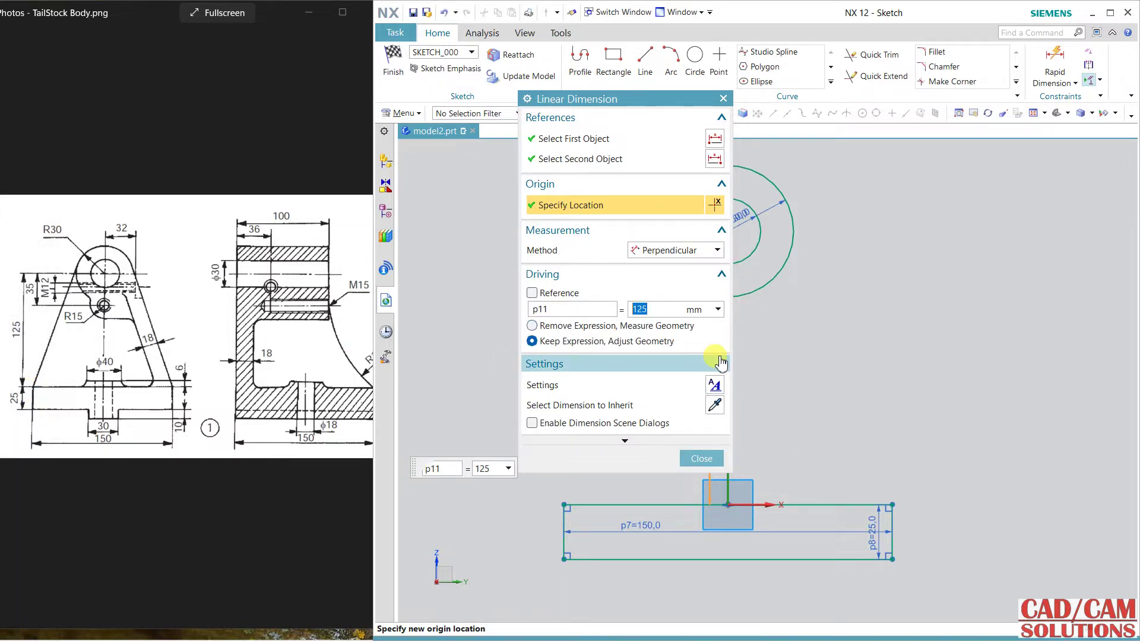
click(701, 458)
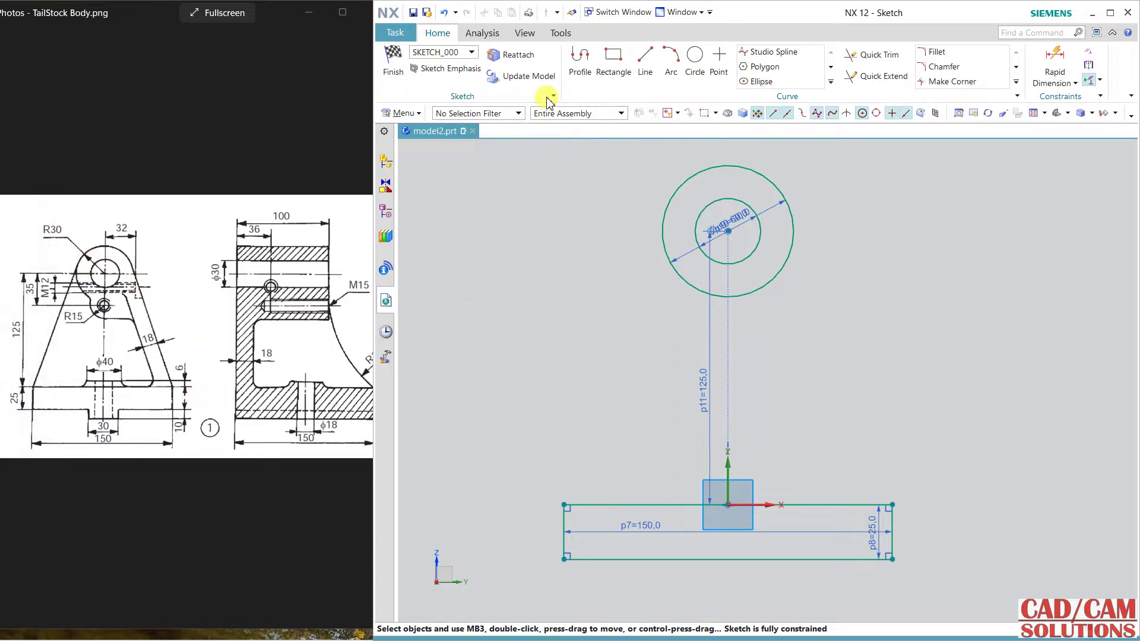
Draw a line from each upper corner of the rectangle tangent to the 60 mm circle, with both upper ends on the circle
click(581, 56)
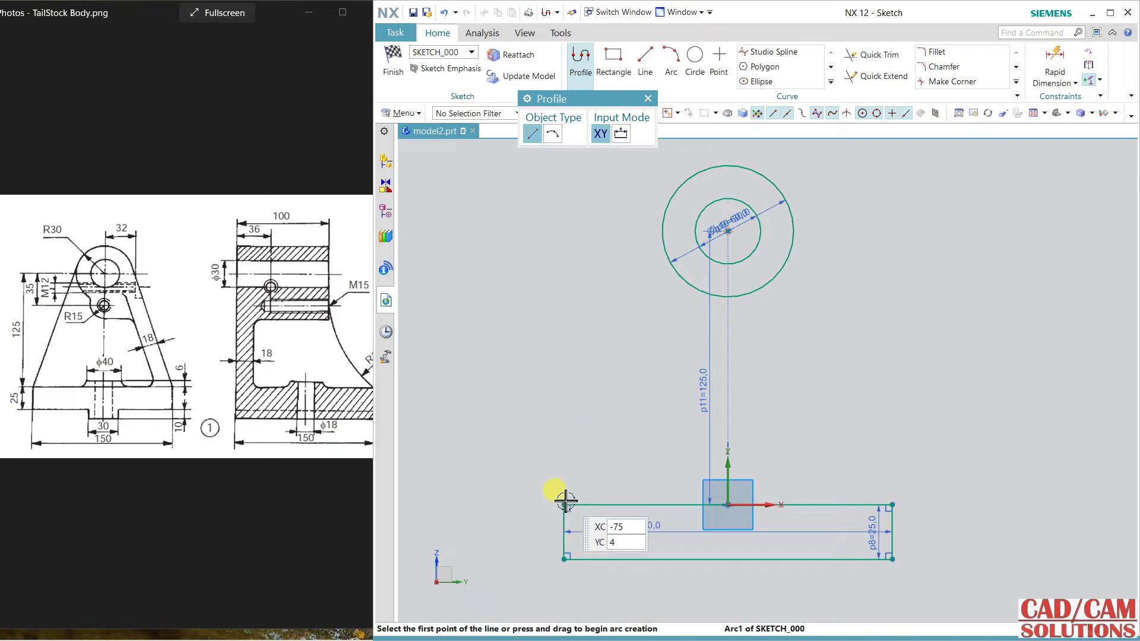
click(563, 504)
click(665, 205)
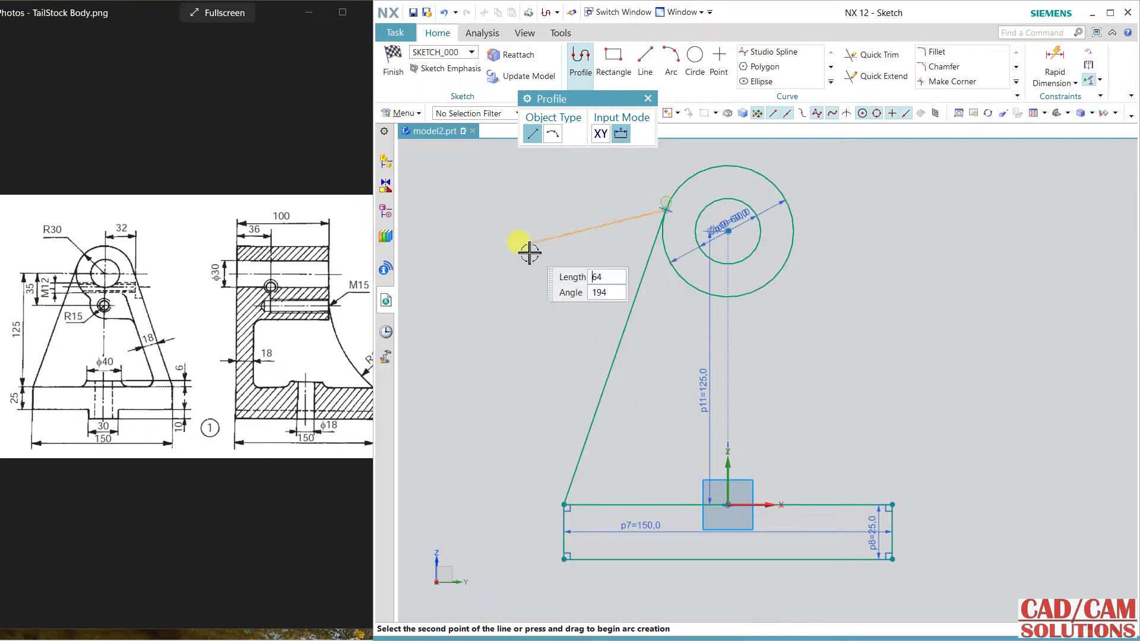
middle_click(843, 315)
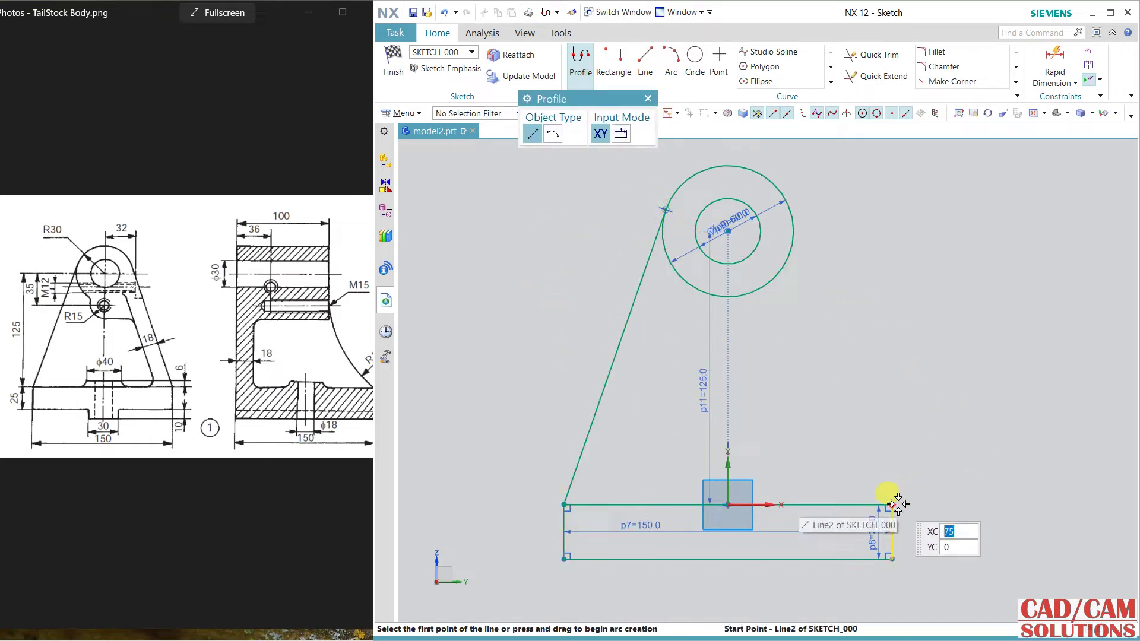
click(894, 505)
click(798, 219)
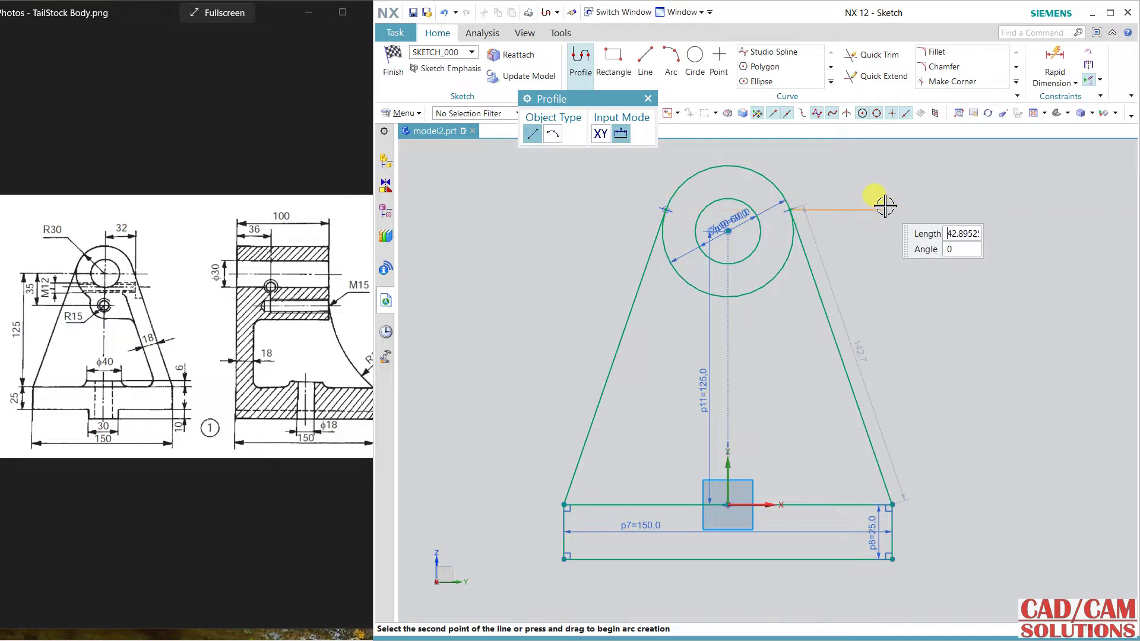
middle_click(881, 203)
middle_click(882, 237)
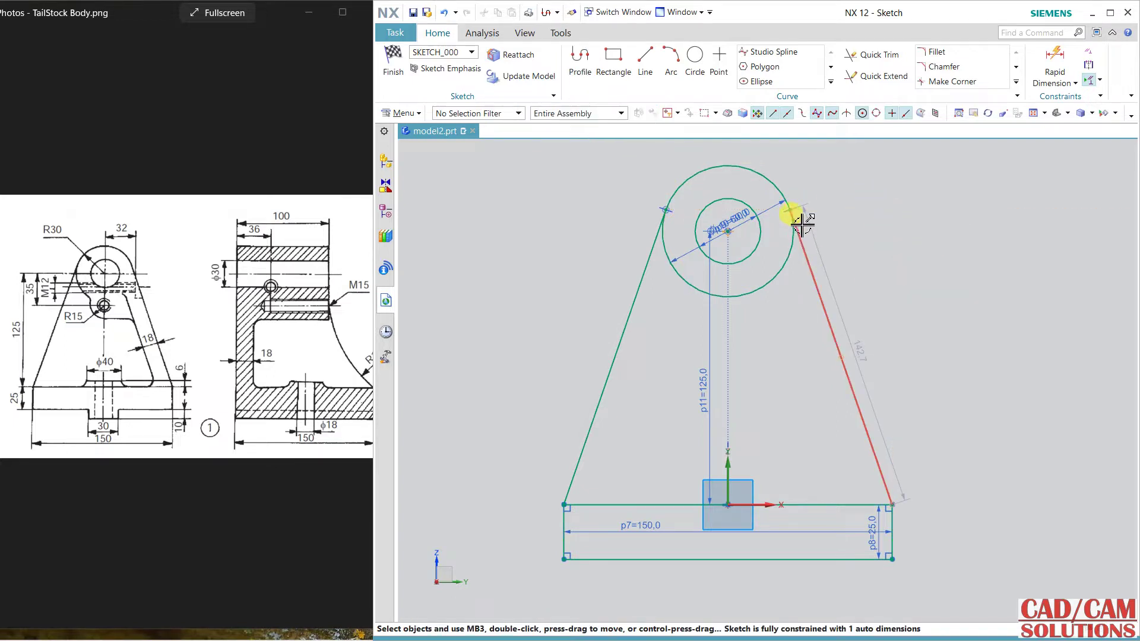
mouse_move(796, 234)
mouse_down()
mouse_move(788, 204)
mouse_move(812, 251)
mouse_move(792, 209)
mouse_up()
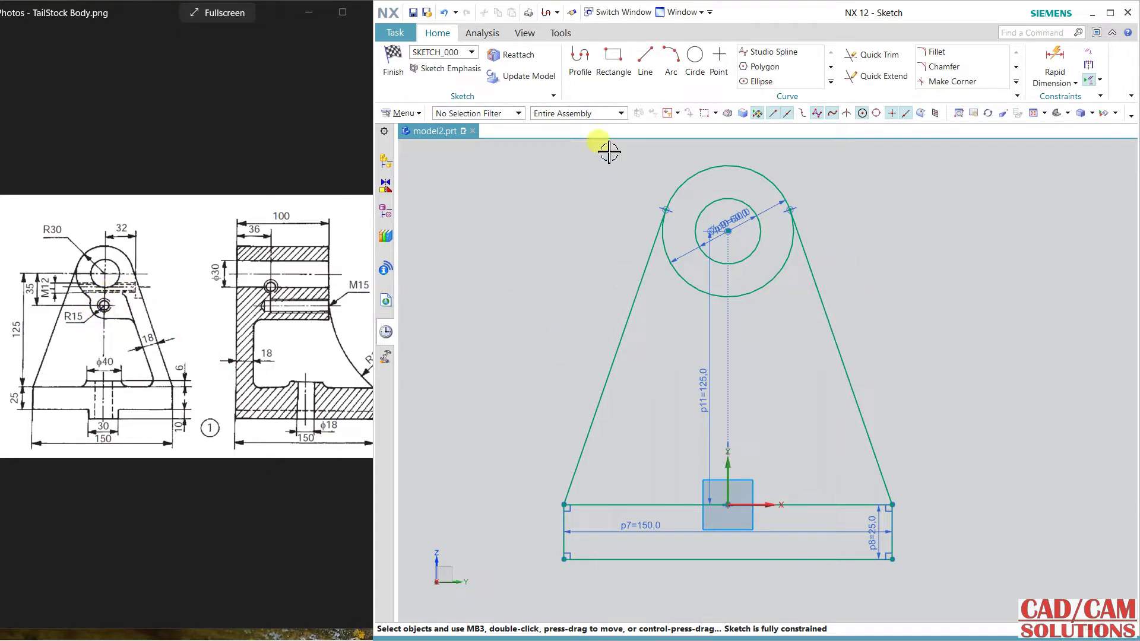
Sketch a 30 mm diameter circle below the concentric circles and constrain its centre to the vertical sketch axis
click(694, 56)
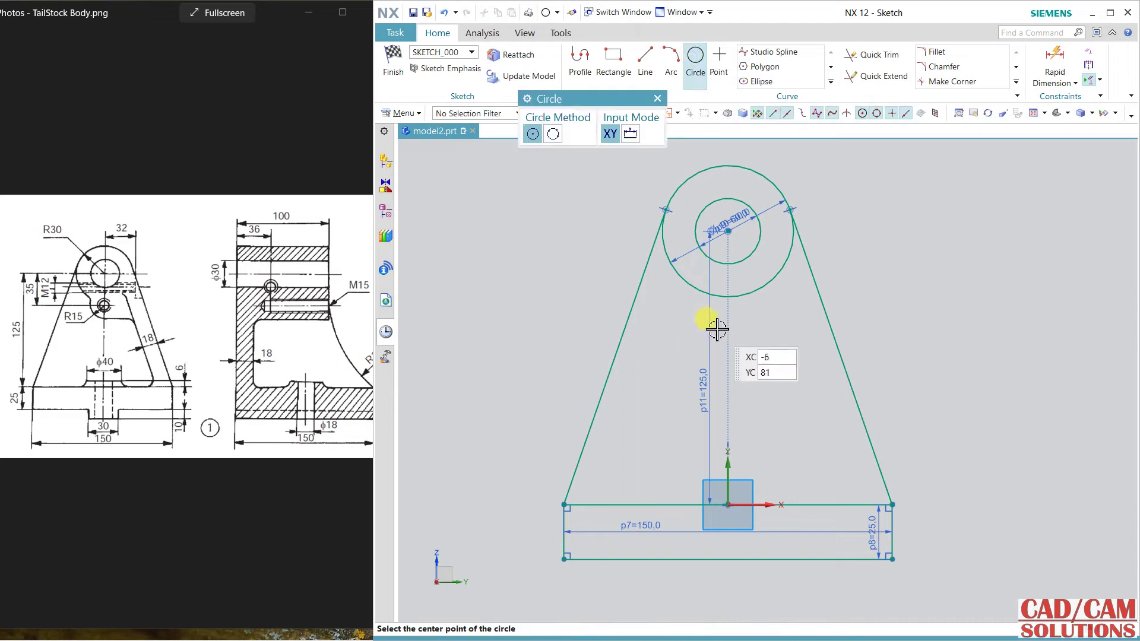
click(719, 330)
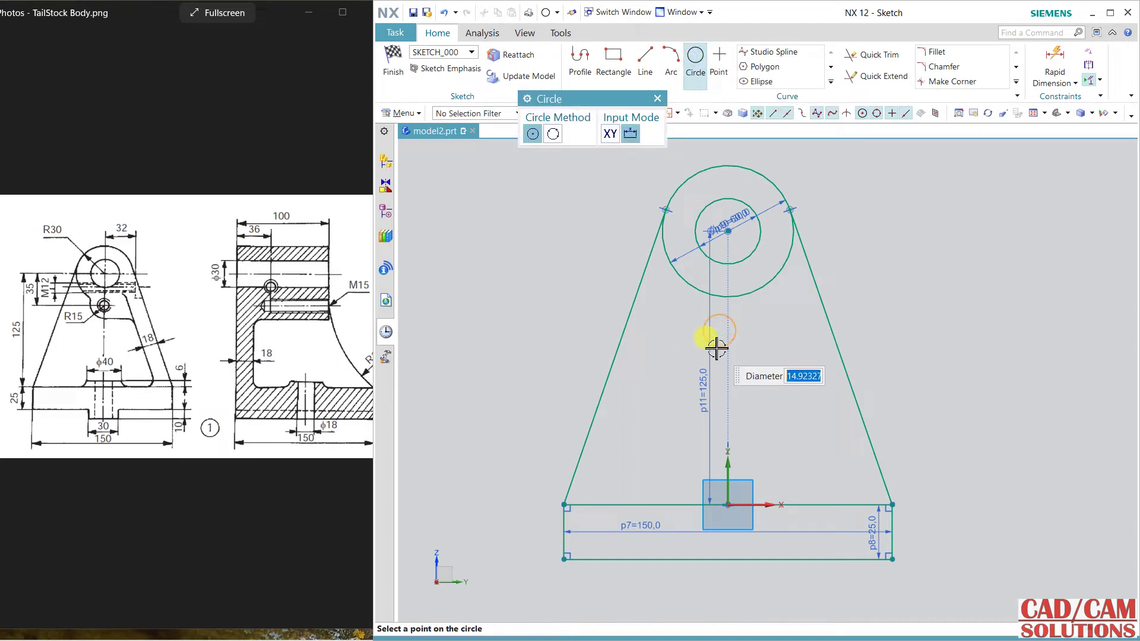
text(30)
key(Return)
key(Escape)
click(720, 331)
click(733, 469)
click(754, 446)
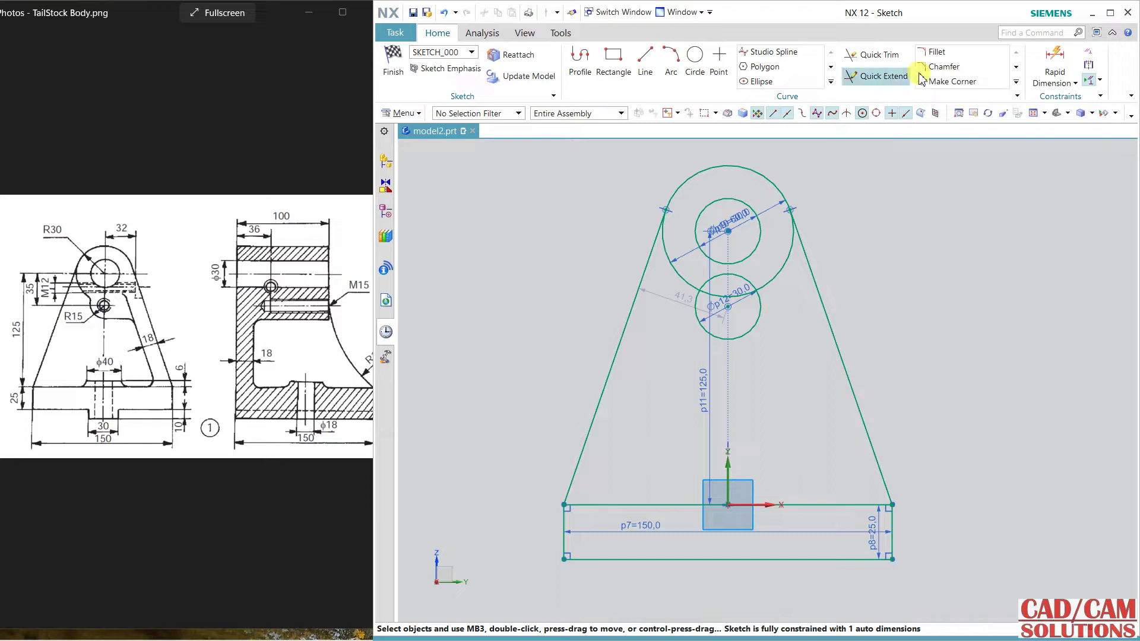
Dimension the vertical distance between the concentric circles' centre and the lower circle's centre as 35 mm
click(1054, 65)
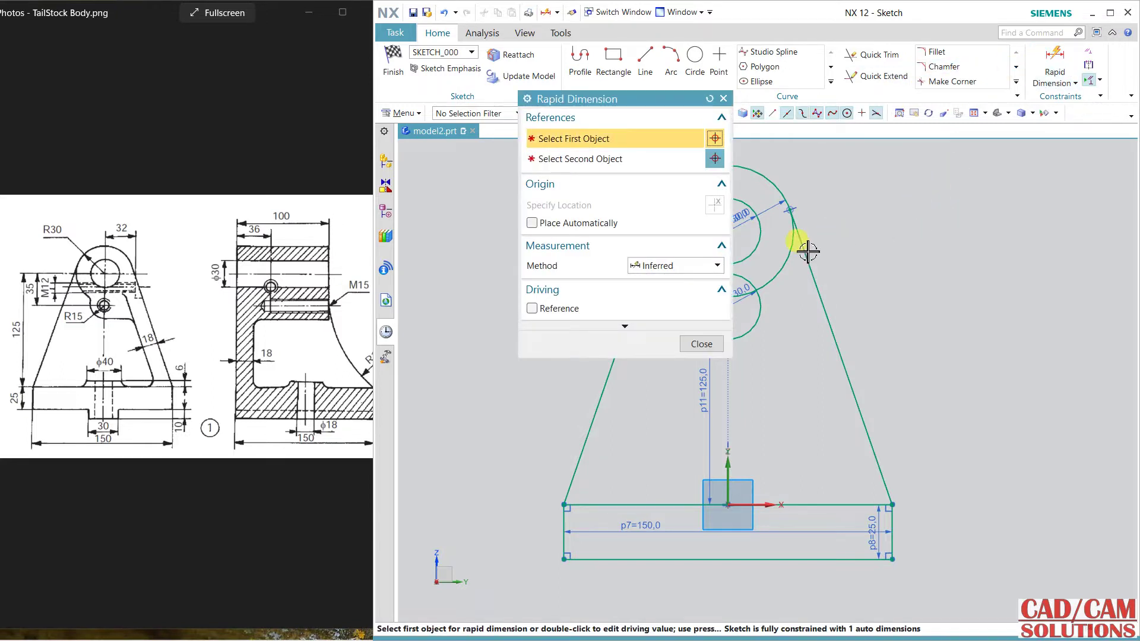
drag(647, 98, 505, 92)
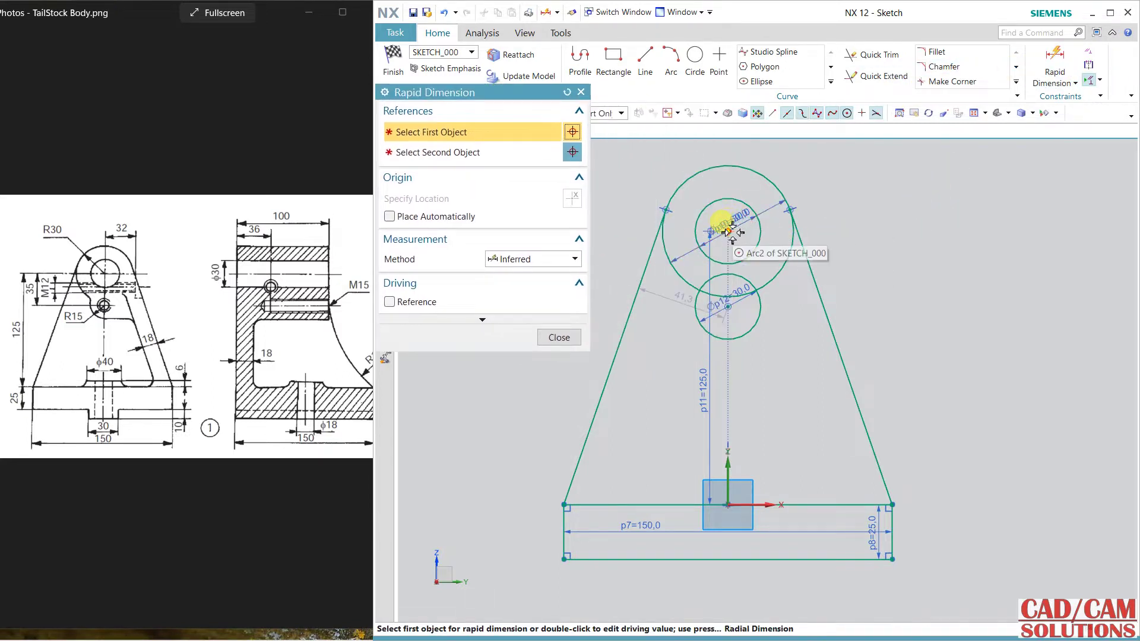
click(727, 232)
click(727, 306)
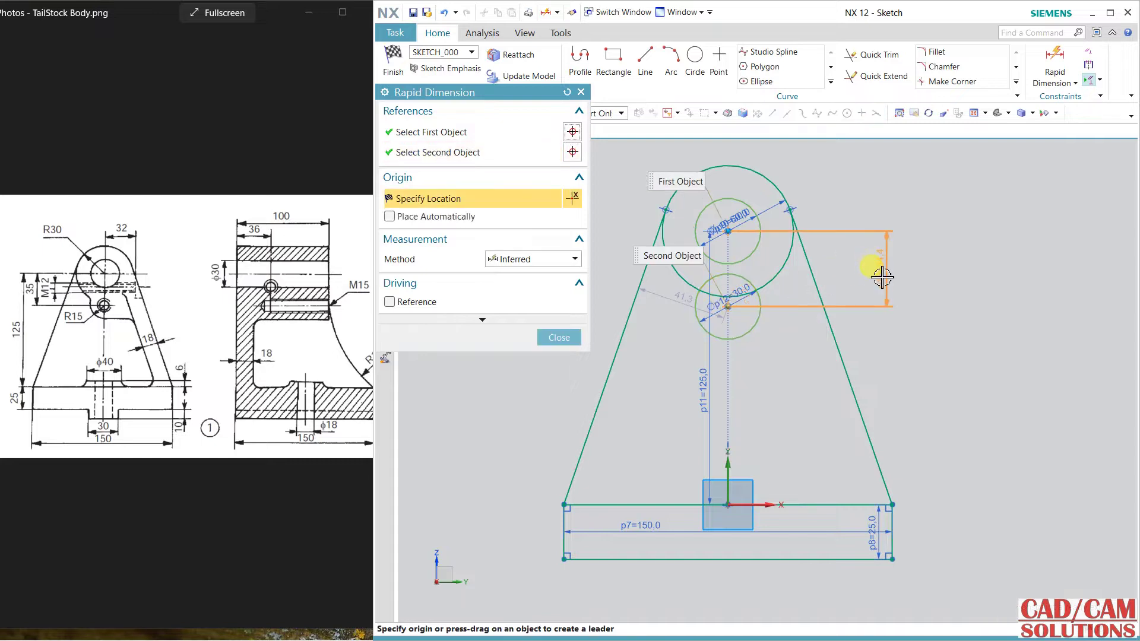
click(895, 241)
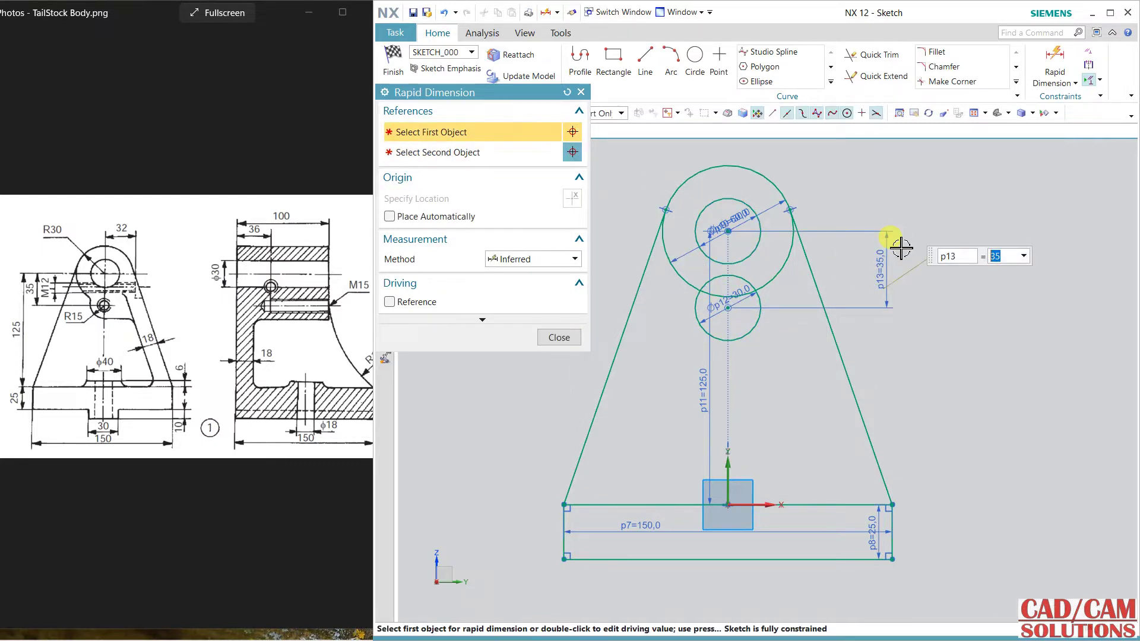
click(558, 337)
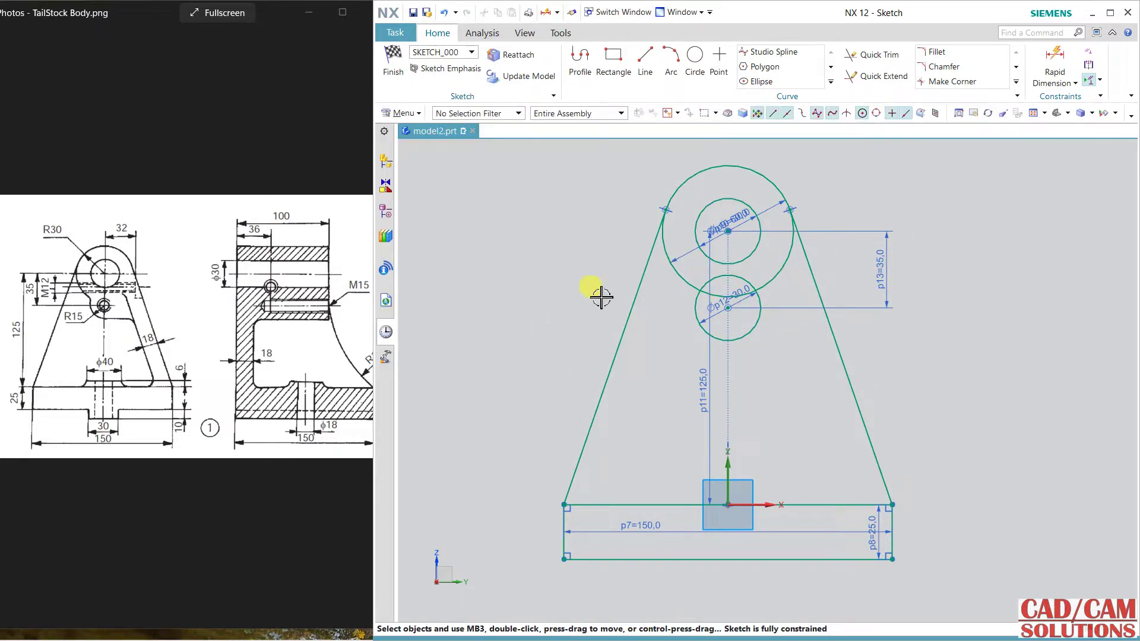
Draw a horizontal line about 64 mm long from the lower circle's bottom quadrant to beyond the right sloping side
click(645, 60)
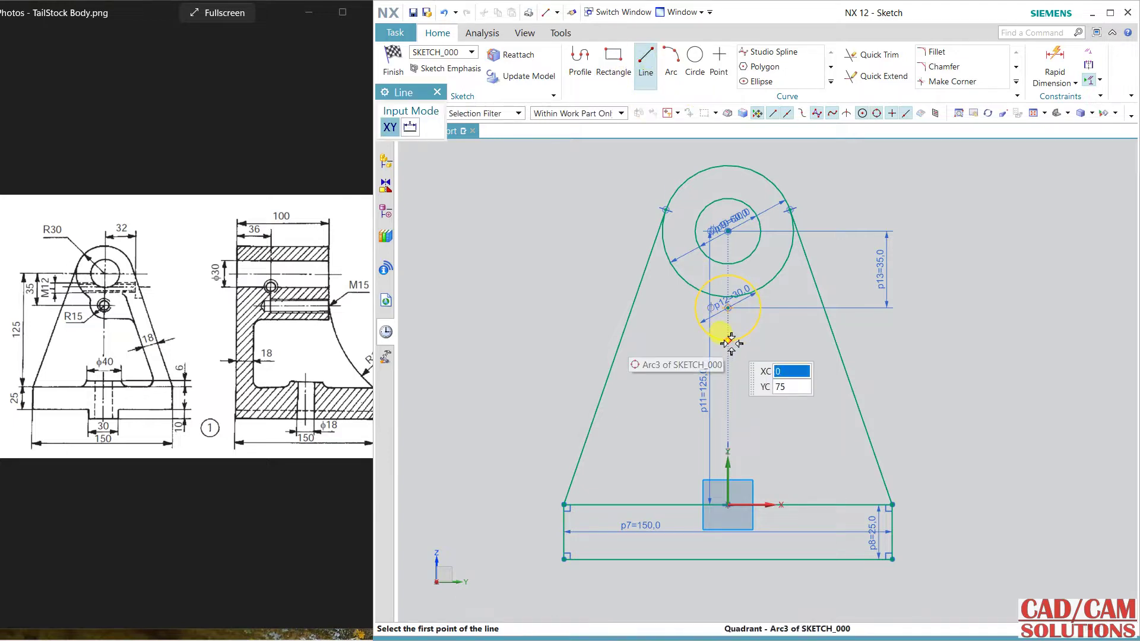
click(729, 341)
click(868, 340)
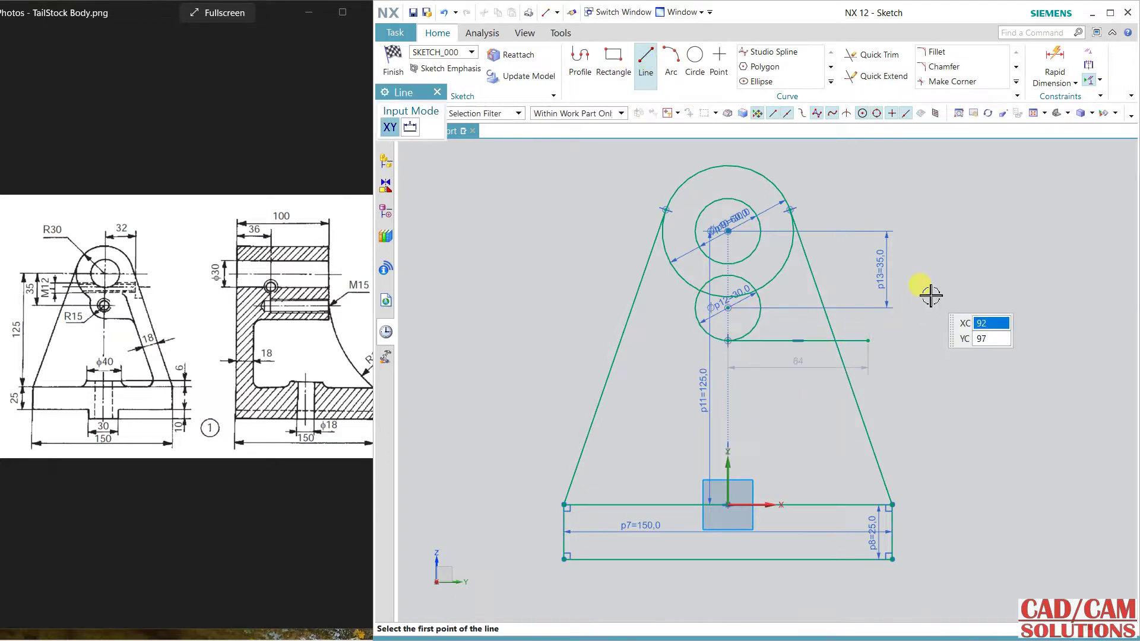
middle_click(930, 296)
Trim the horizontal line beyond the right sloping side and the overlapping arcs inside the boss outline, keeping the 30 mm bore, and finish the sketch
click(873, 55)
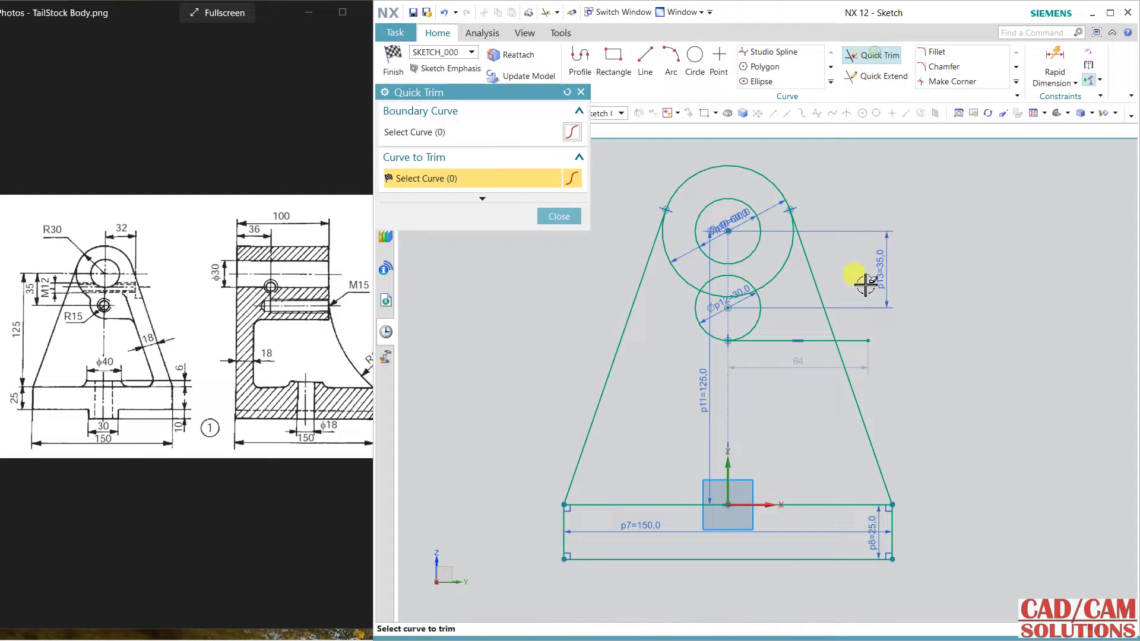
click(856, 341)
click(737, 278)
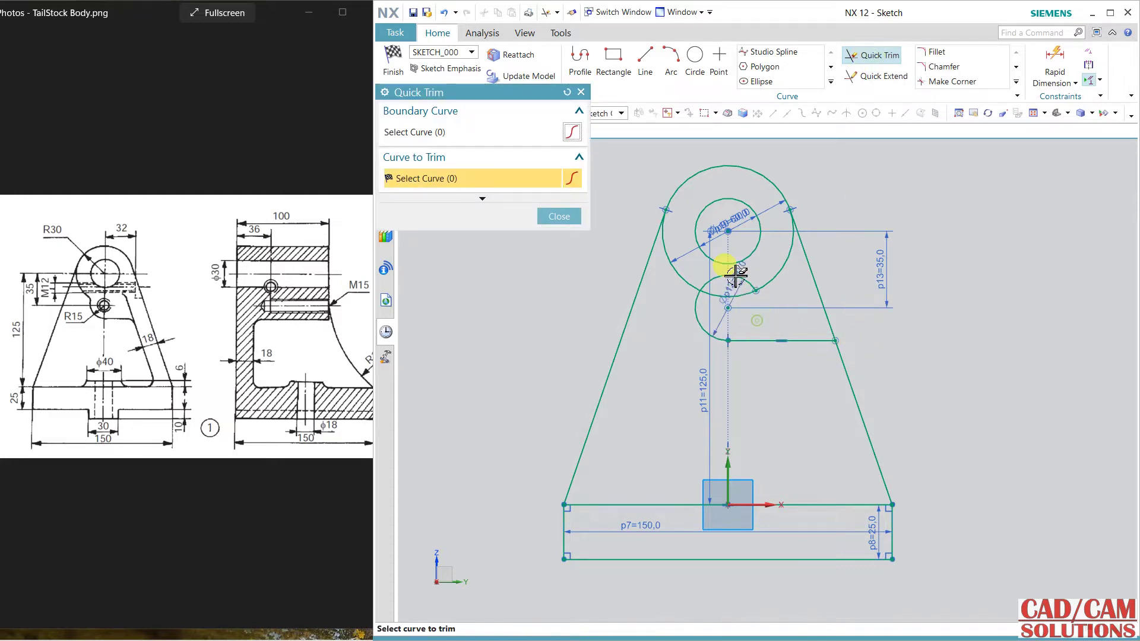
click(726, 262)
key(ctrl+z)
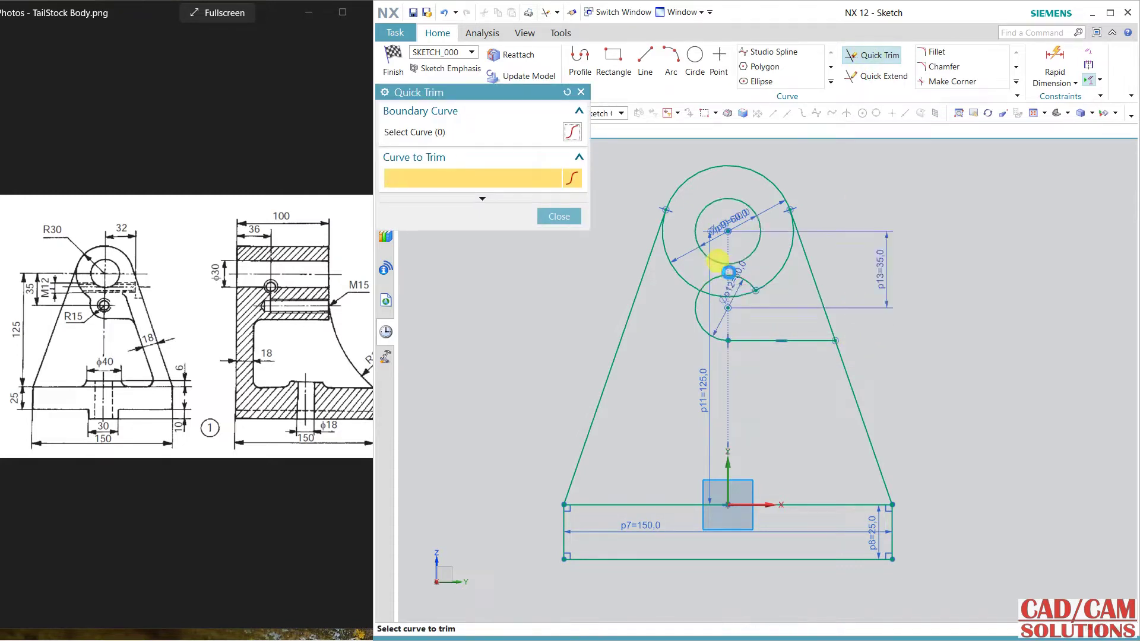
click(749, 291)
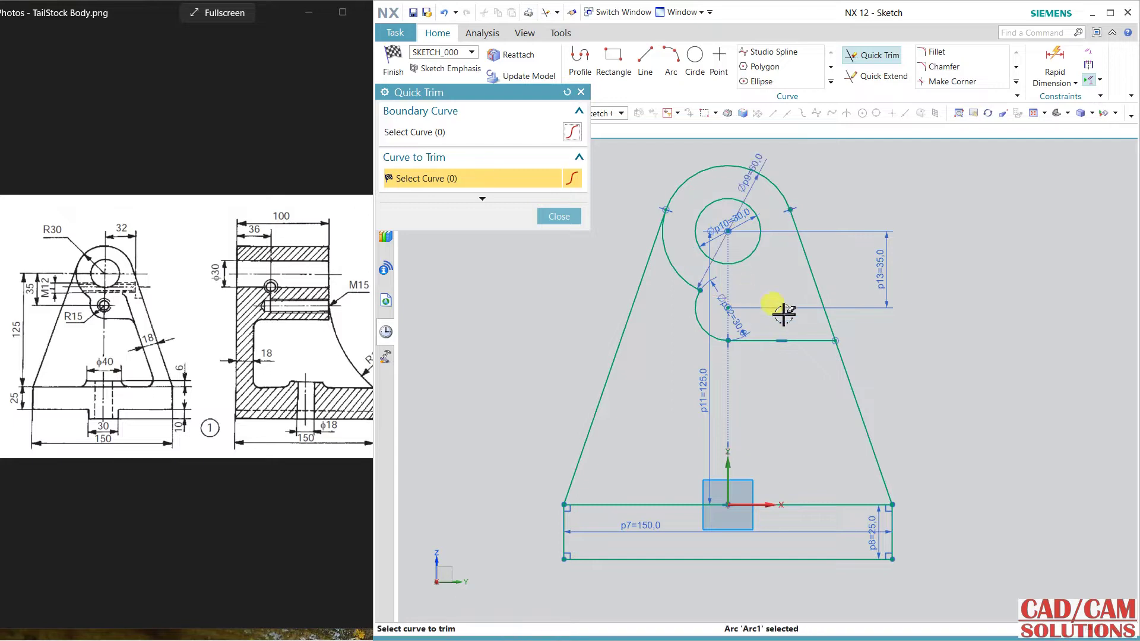
key(Escape)
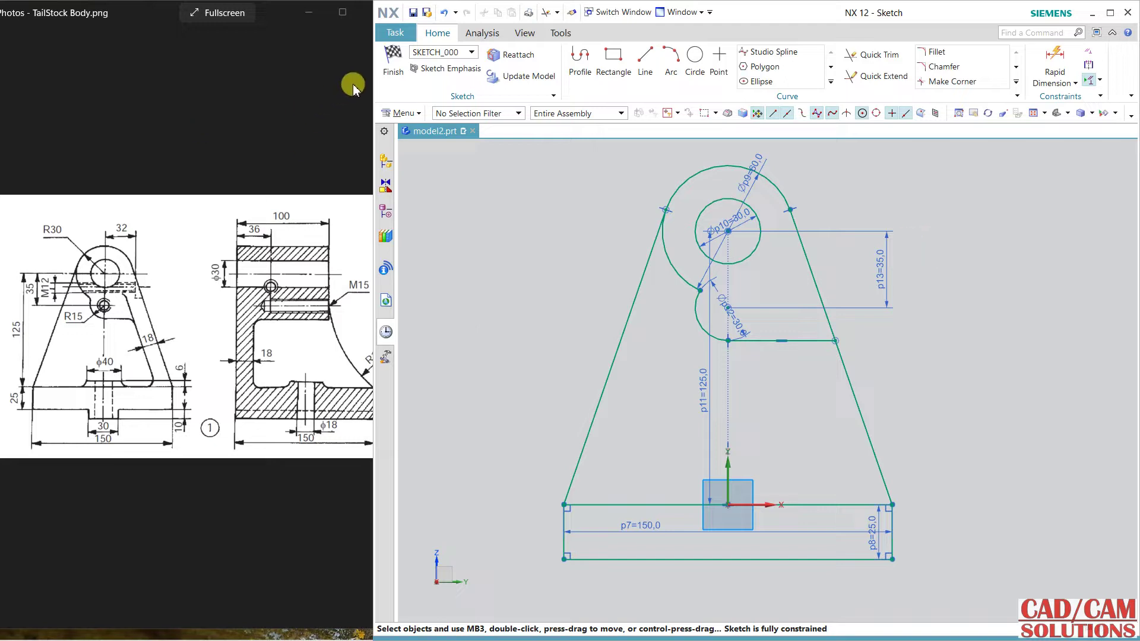
click(393, 59)
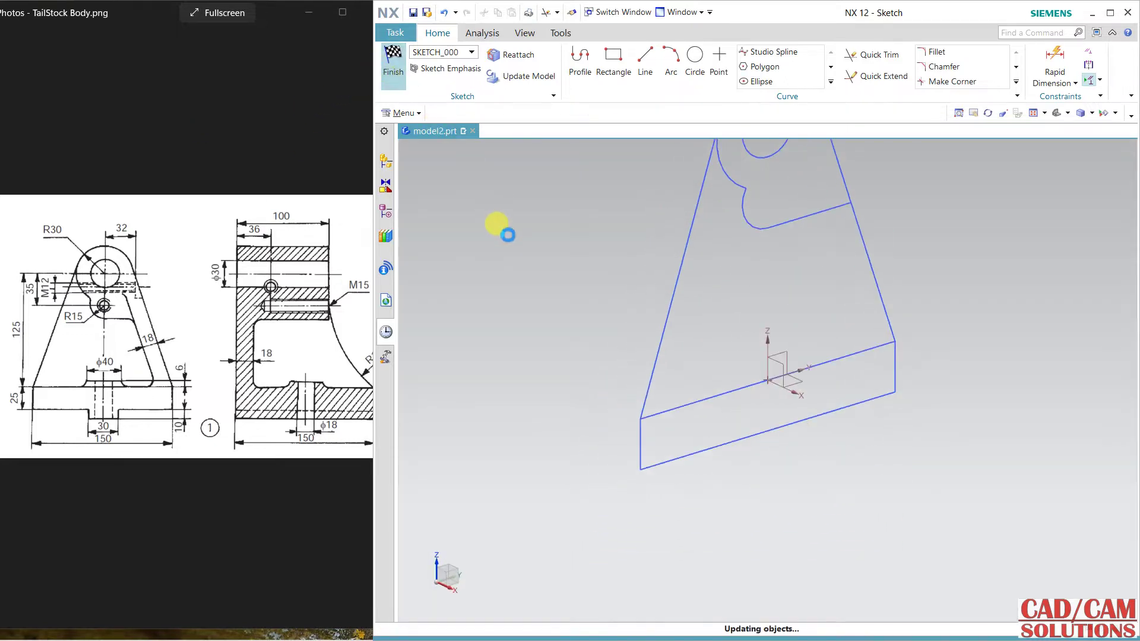
Extrude the base rectangle 150 mm as a new body, using region boundary selection for the section
scroll(587, 285, down, 5)
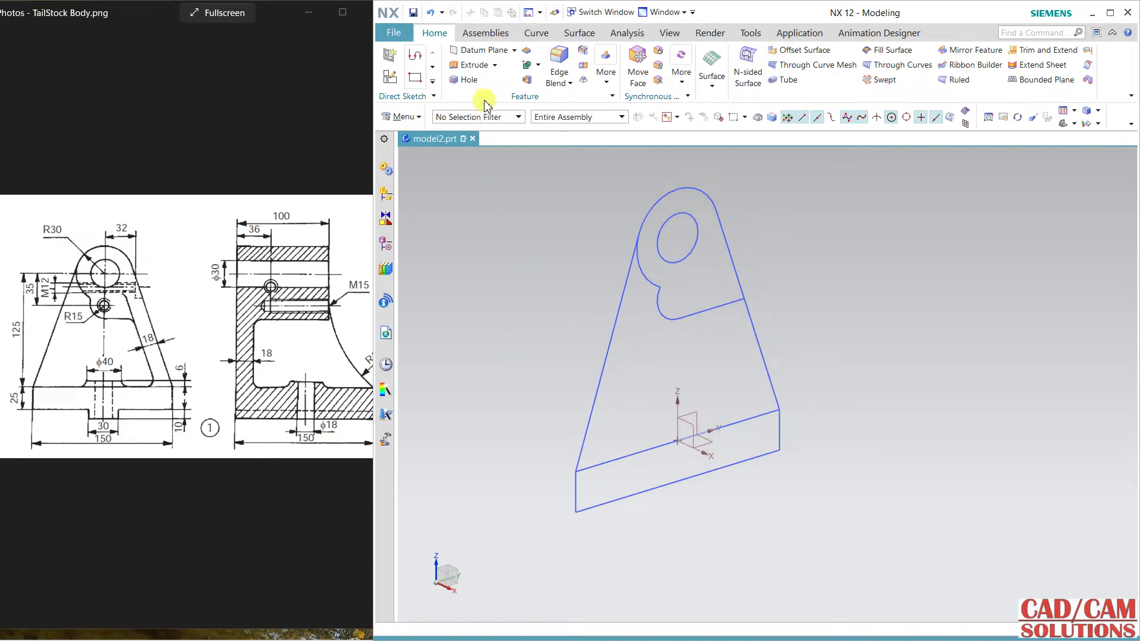
click(474, 66)
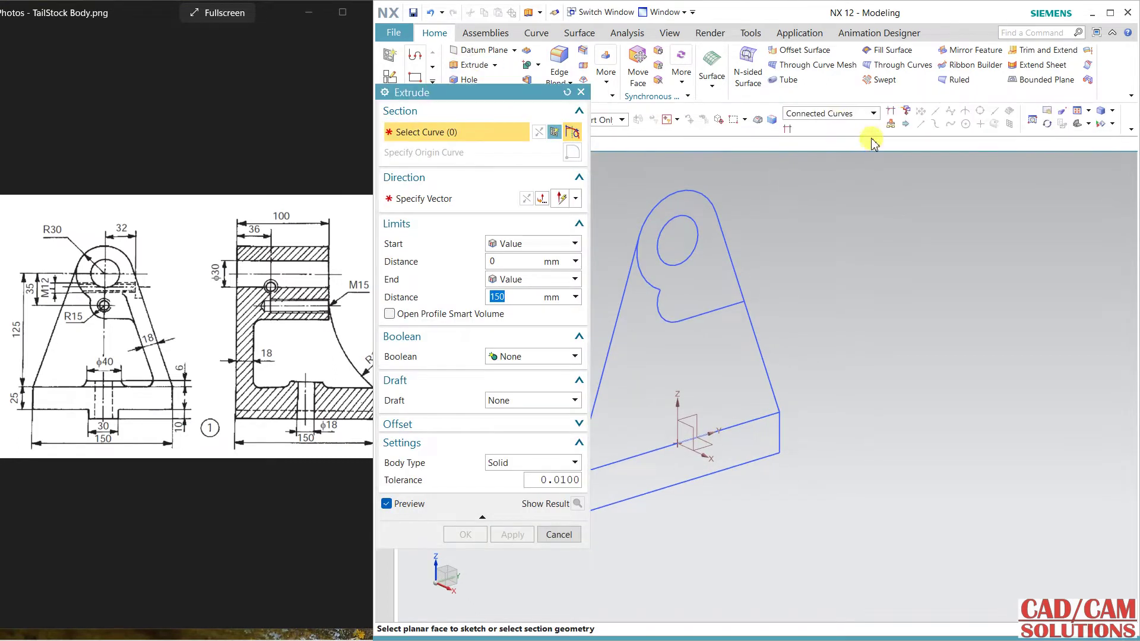
click(833, 118)
click(813, 206)
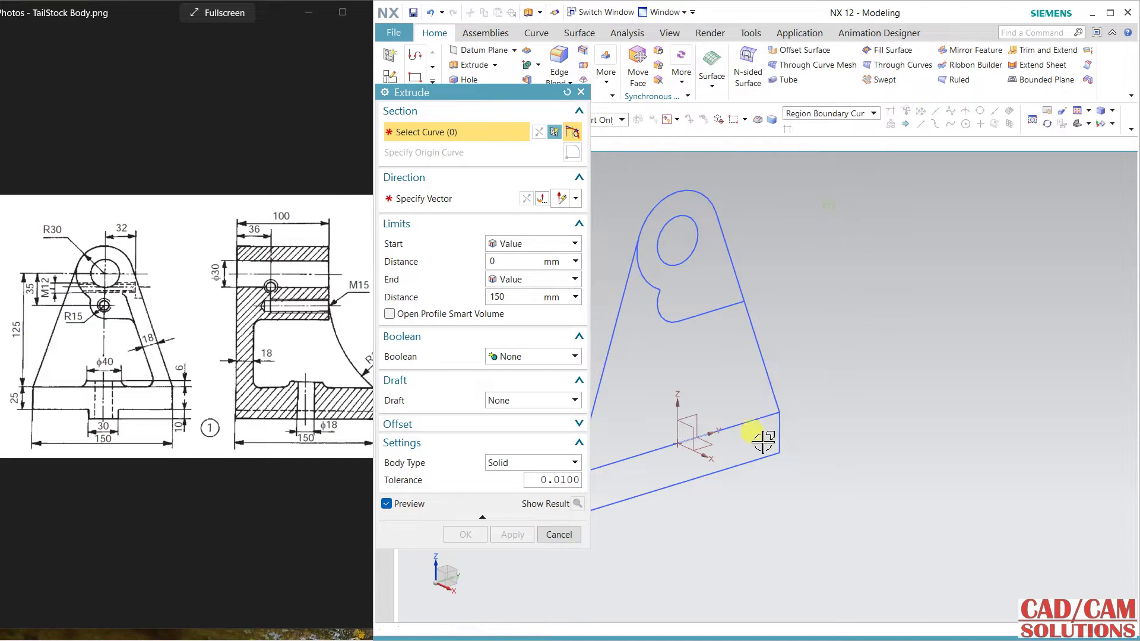
click(732, 448)
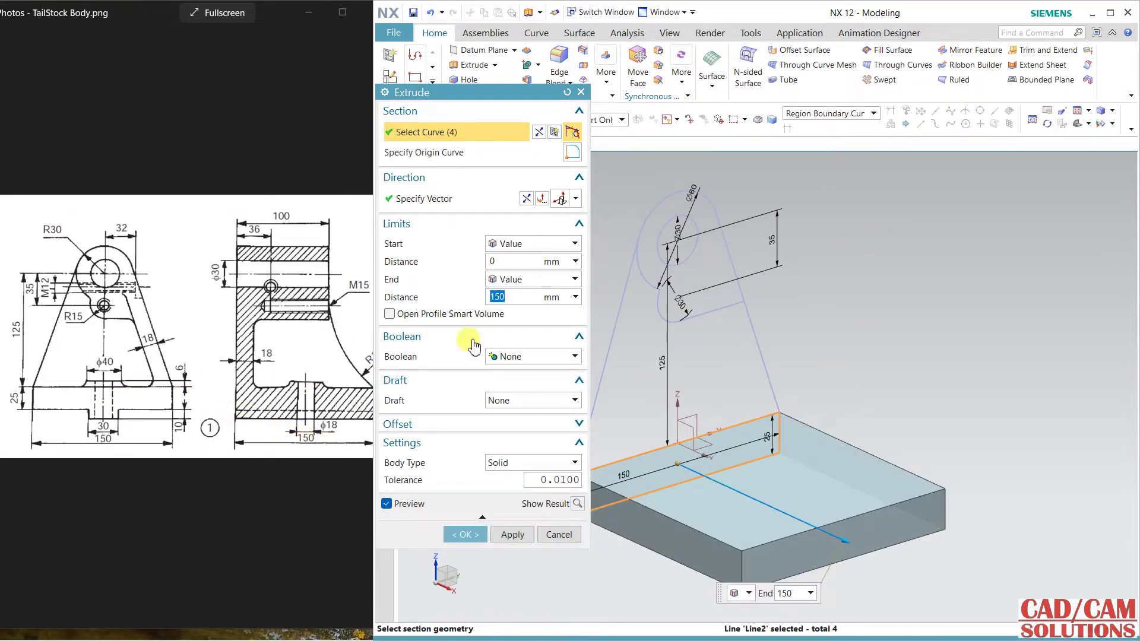
click(510, 535)
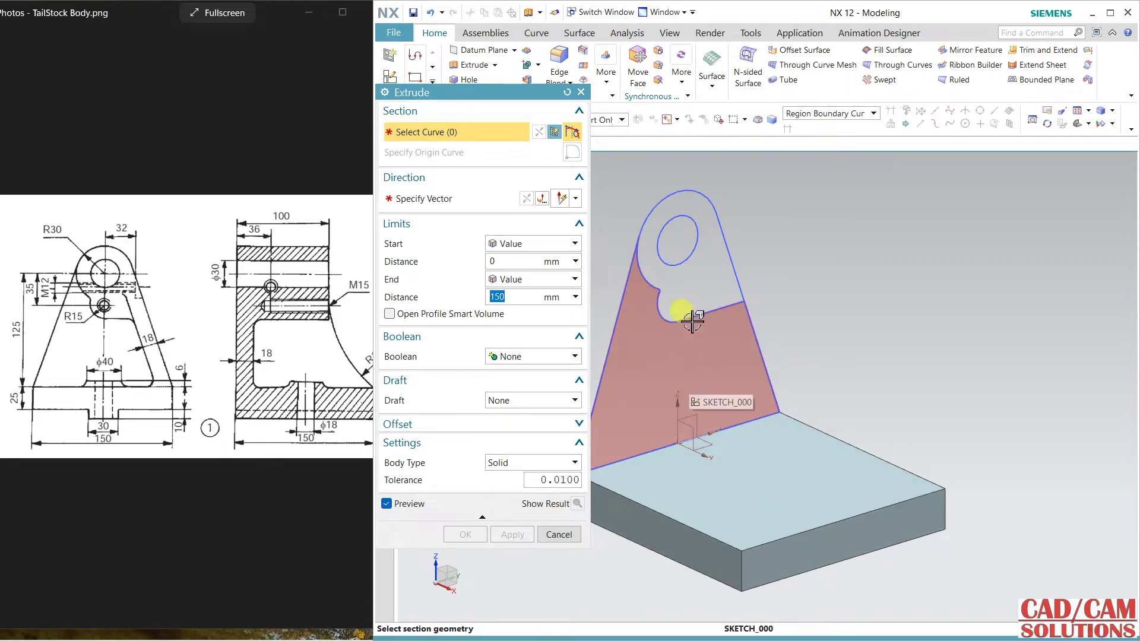
Extrude the boss region and the sloping-sided region below it 18 mm and unite them with the base
click(688, 301)
click(638, 363)
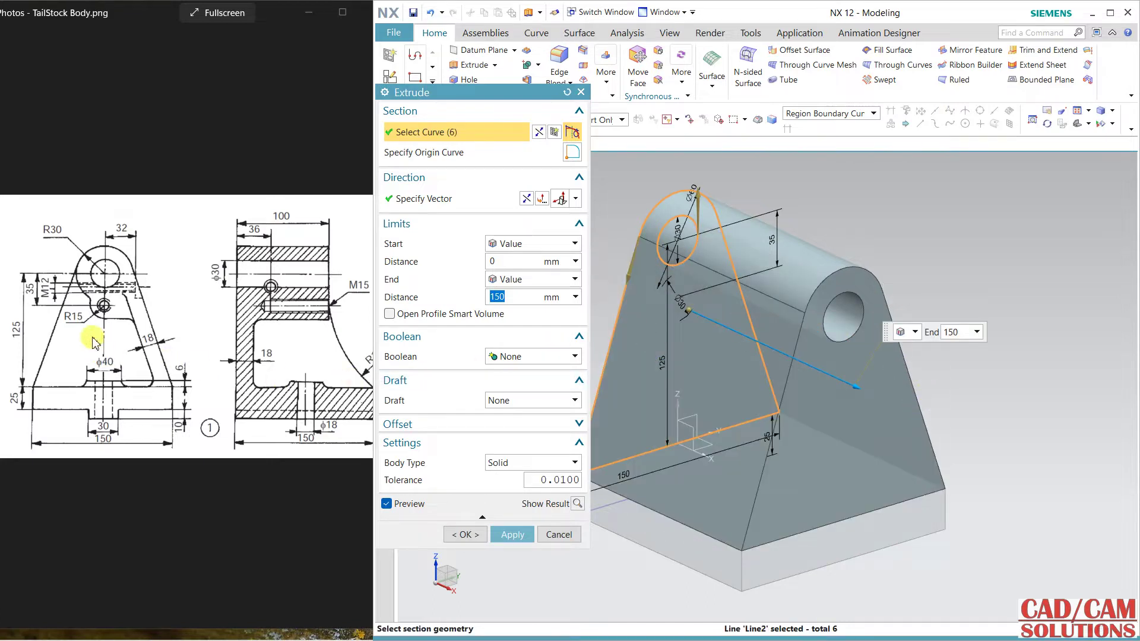
text(18)
key(Return)
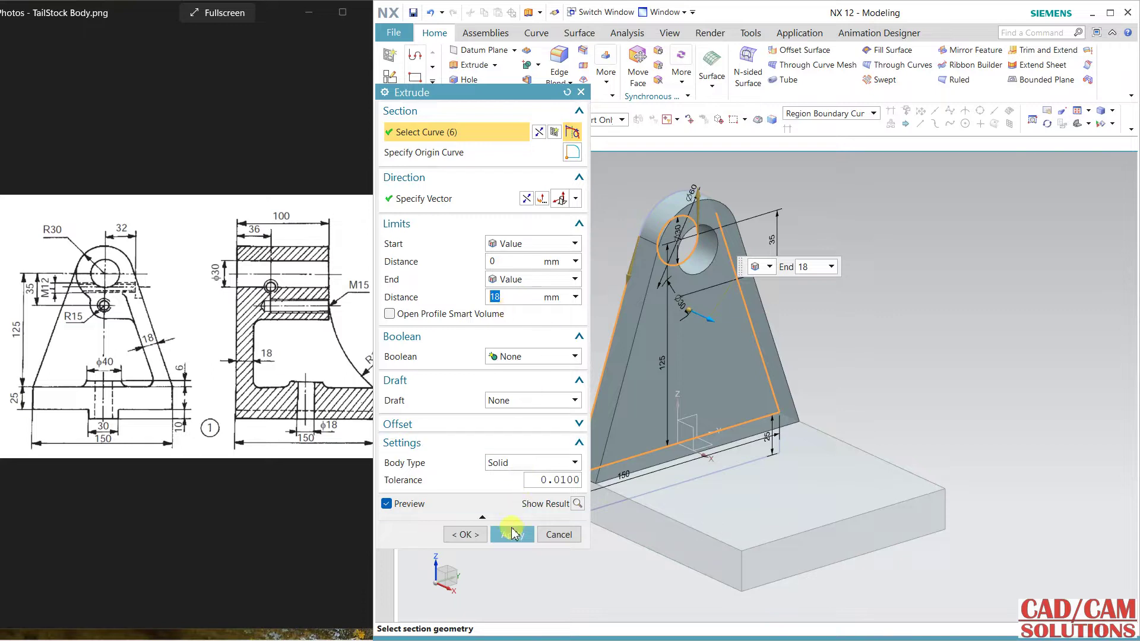
click(517, 357)
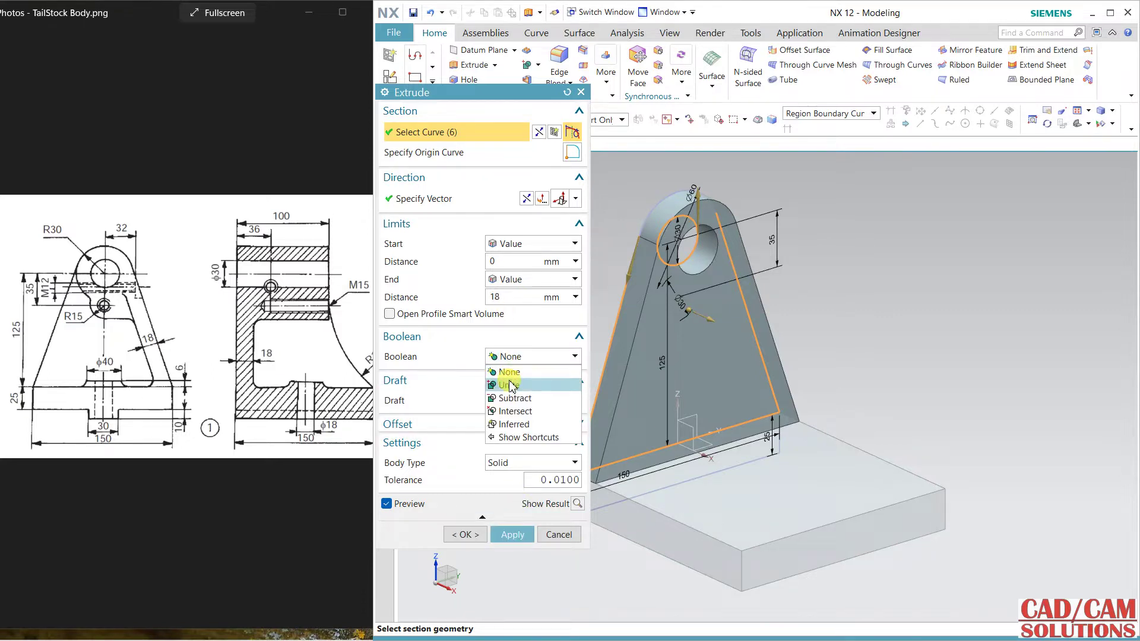
click(511, 389)
click(512, 554)
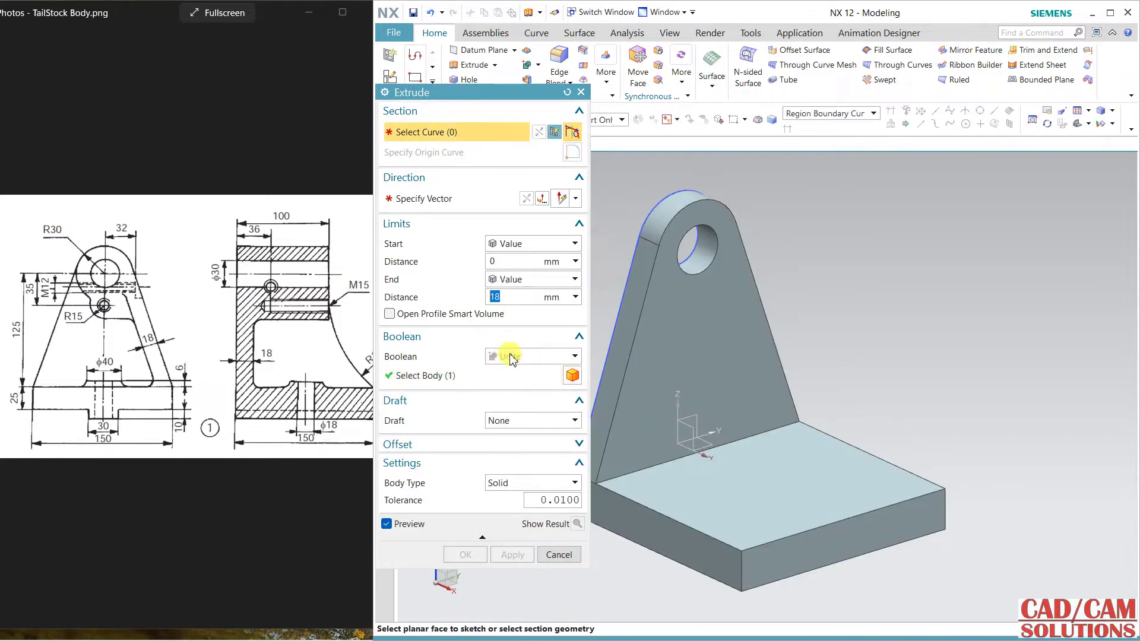
Extrude the upper boss region of the sketch 100 mm from the back face and unite it with the body
middle_drag(839, 270, 719, 290)
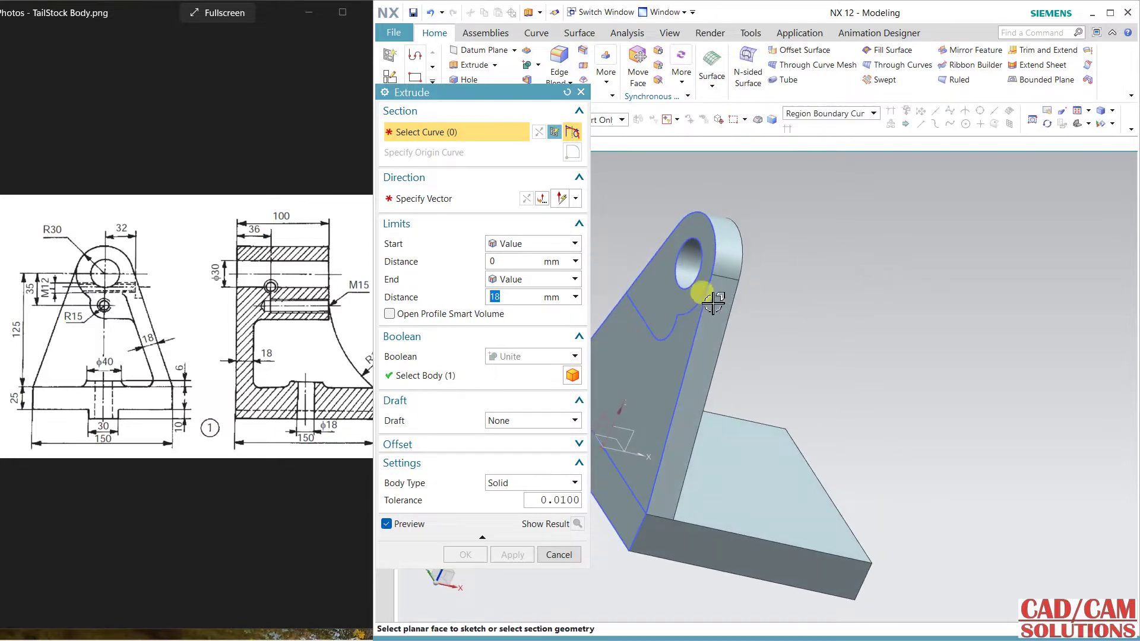
click(720, 285)
middle_drag(878, 330, 781, 285)
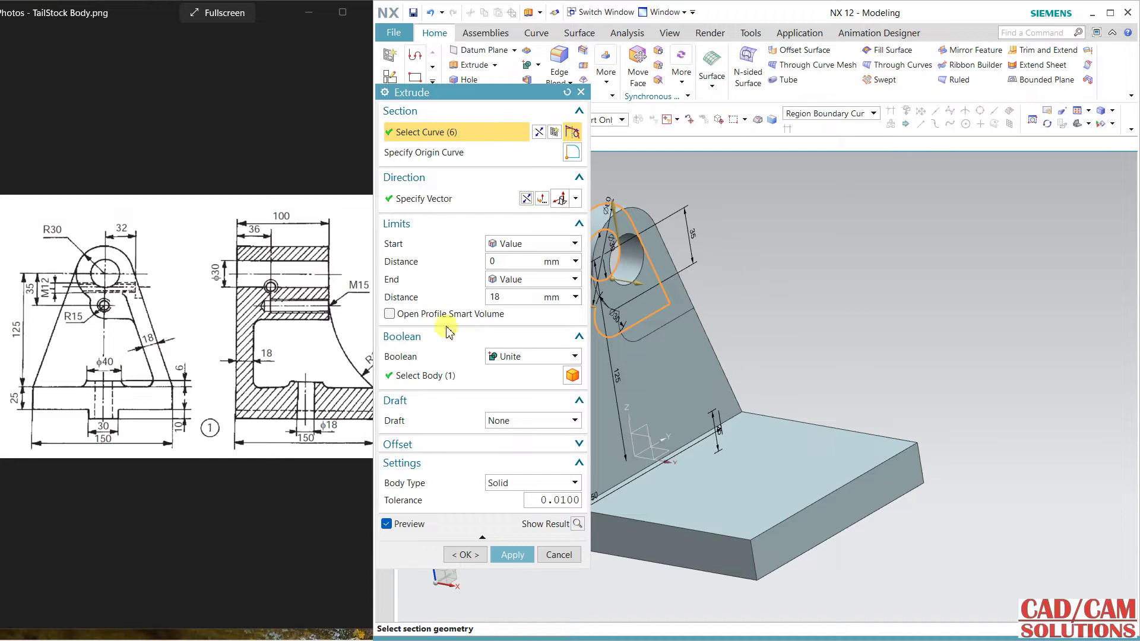
double_click(507, 295)
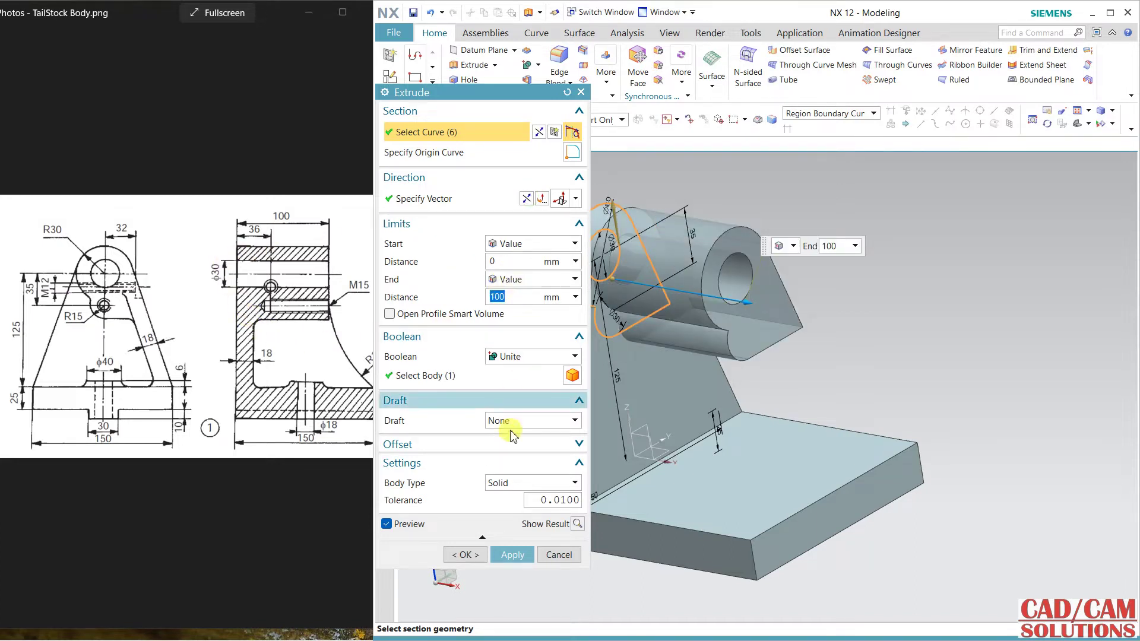
click(467, 554)
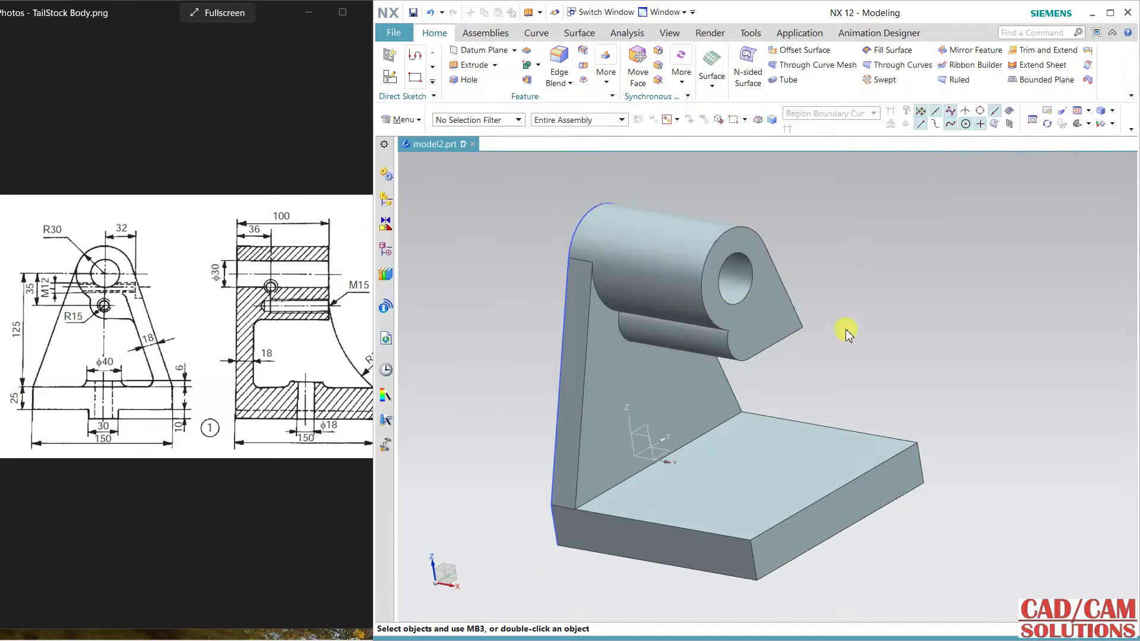
mouse_move(872, 272)
middle_down()
mouse_move(814, 237)
mouse_move(864, 274)
middle_up()
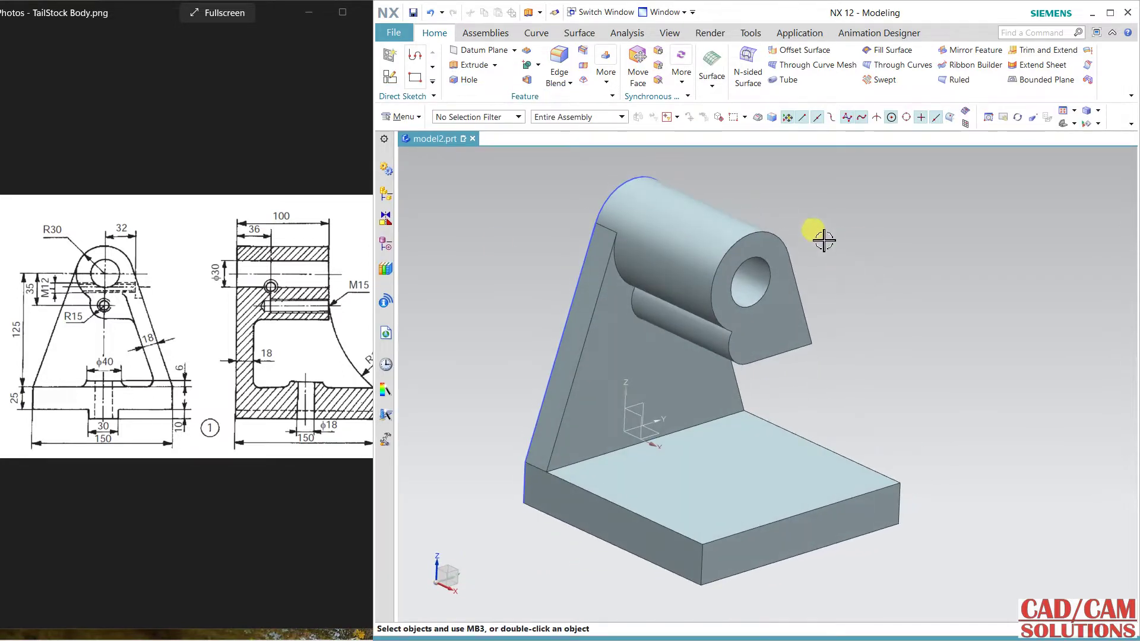
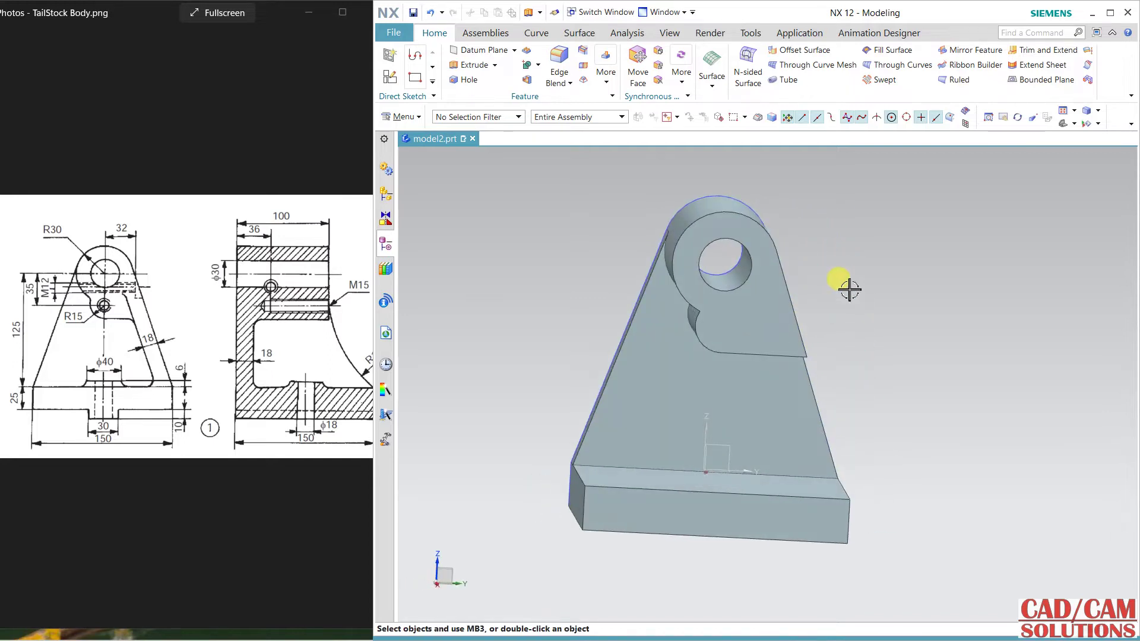
Show the model as wireframe and start a sketch on the datum YZ plane with the Y direction as horizontal reference
right_drag(849, 289, 870, 306)
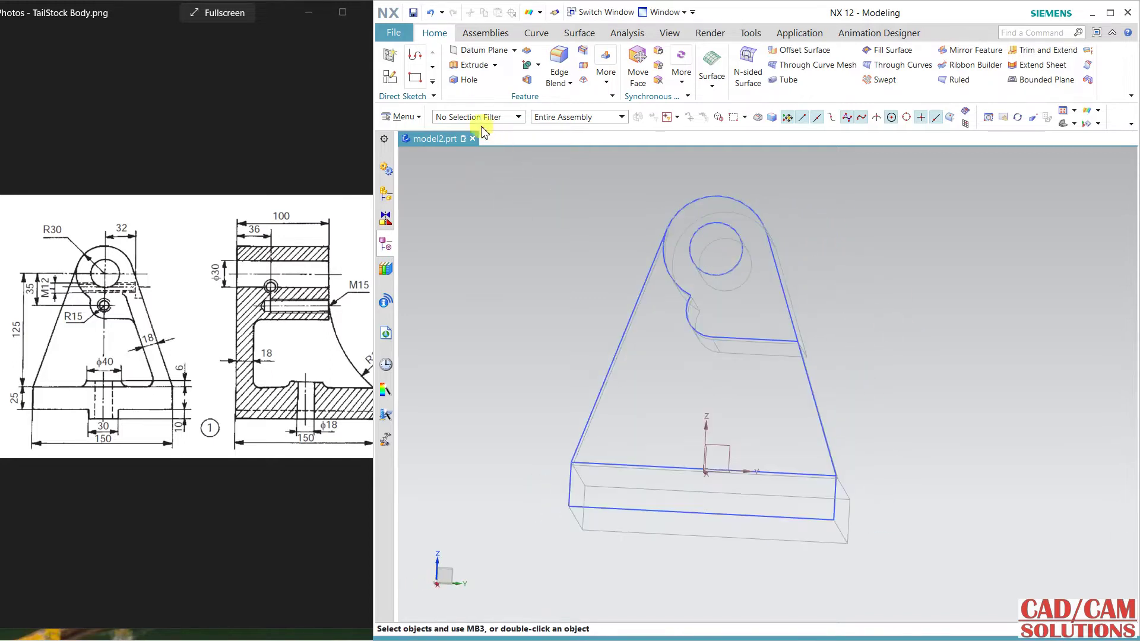
click(395, 83)
mouse_move(902, 356)
middle_down()
mouse_move(857, 343)
mouse_move(756, 347)
mouse_move(815, 386)
middle_up()
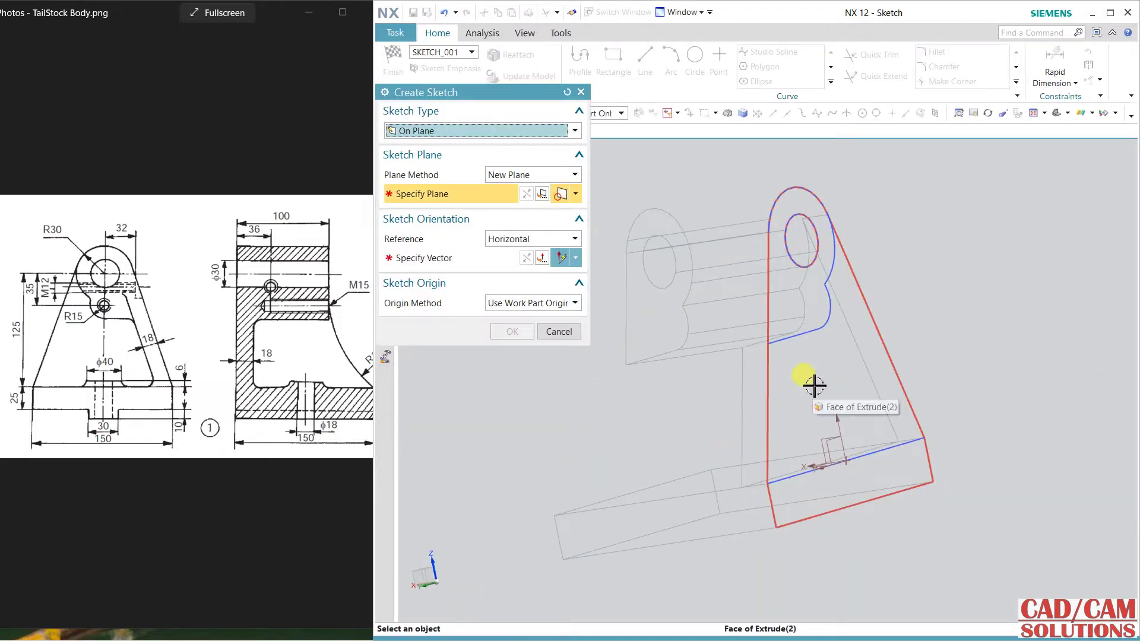
click(831, 450)
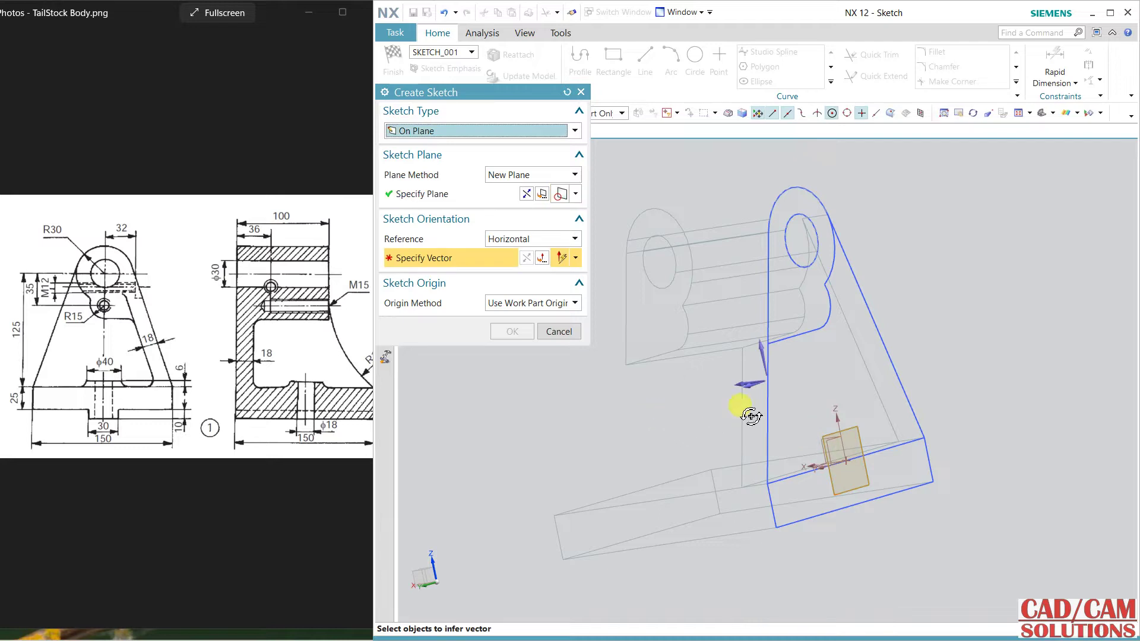
mouse_move(743, 407)
middle_down()
mouse_move(831, 326)
mouse_move(831, 407)
mouse_move(653, 415)
middle_up()
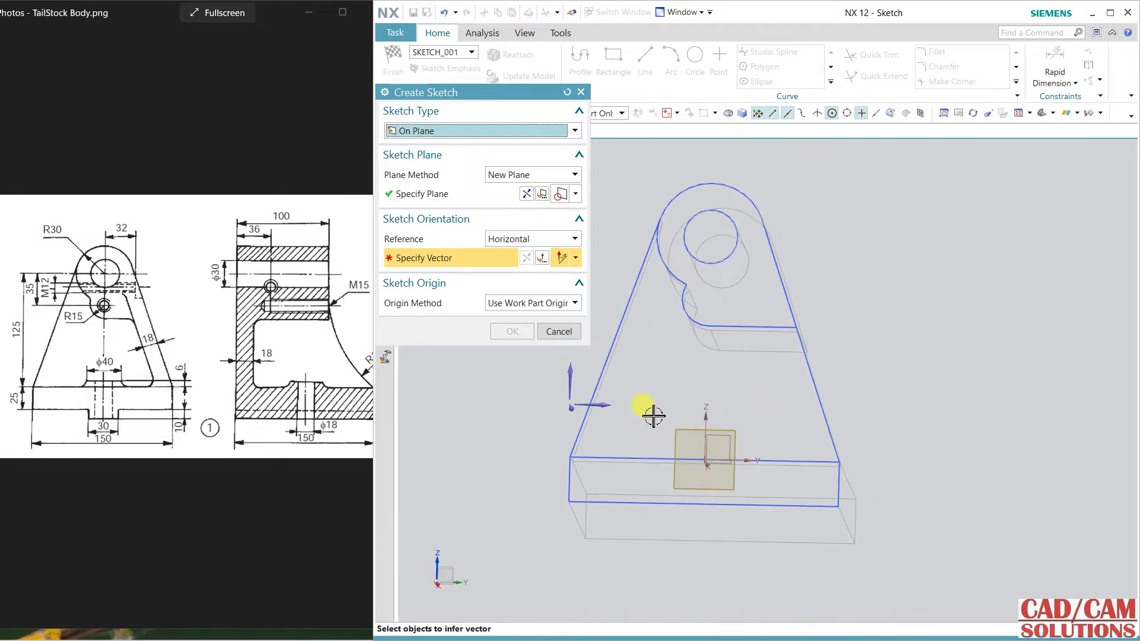
click(600, 403)
click(512, 331)
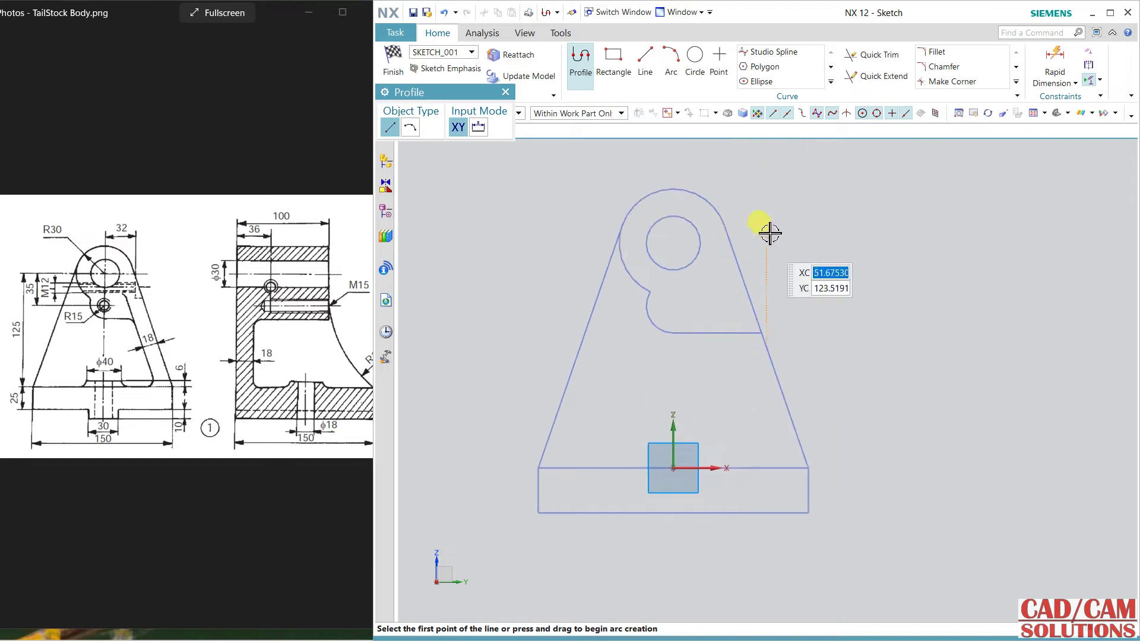
Project the right sloping side of the front-view sketch into the new sketch as a single associative curve
click(830, 81)
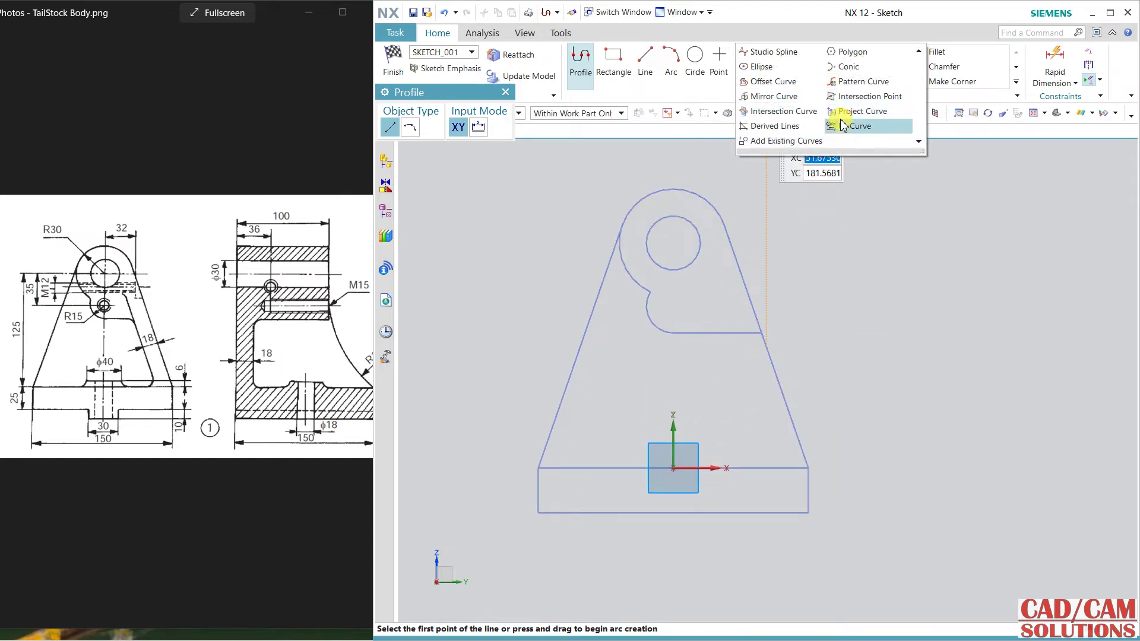
click(860, 122)
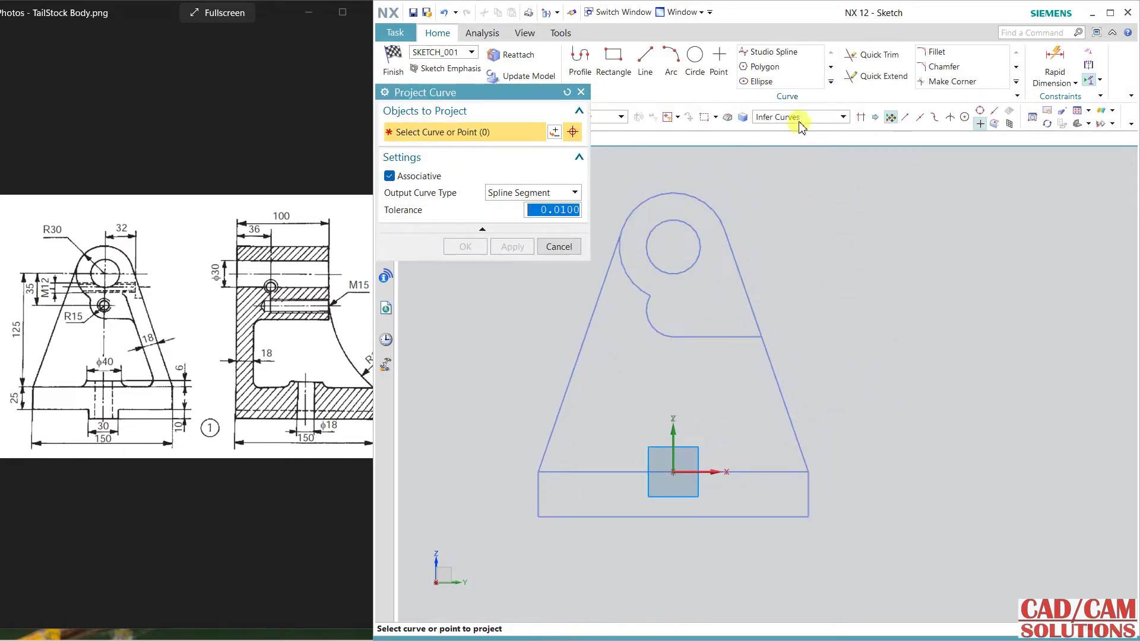
click(800, 117)
click(772, 130)
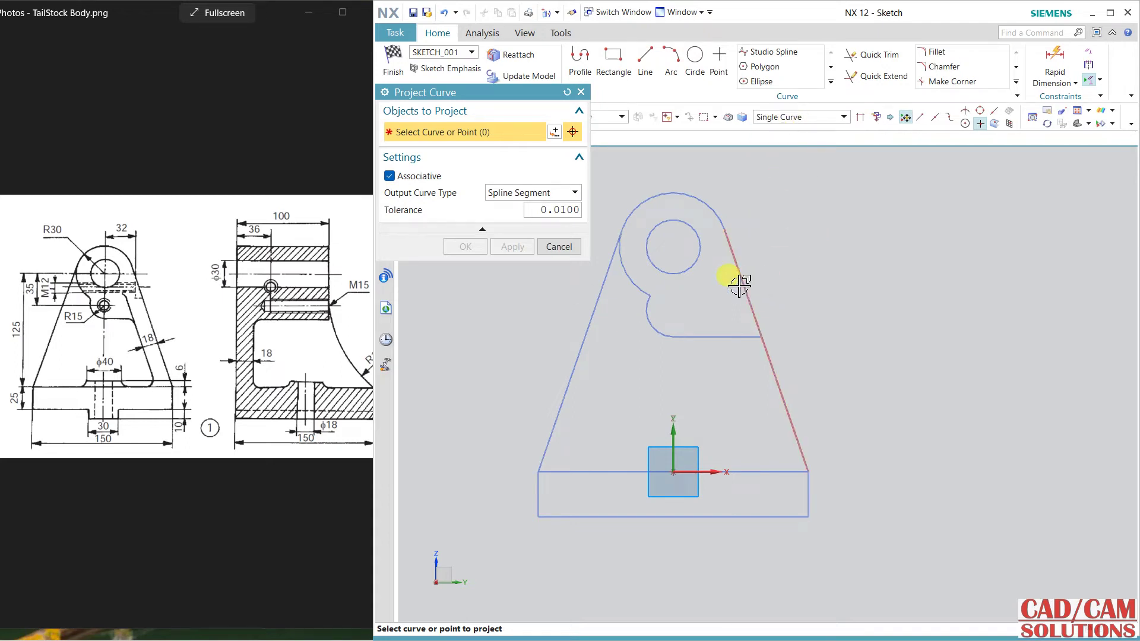
click(739, 286)
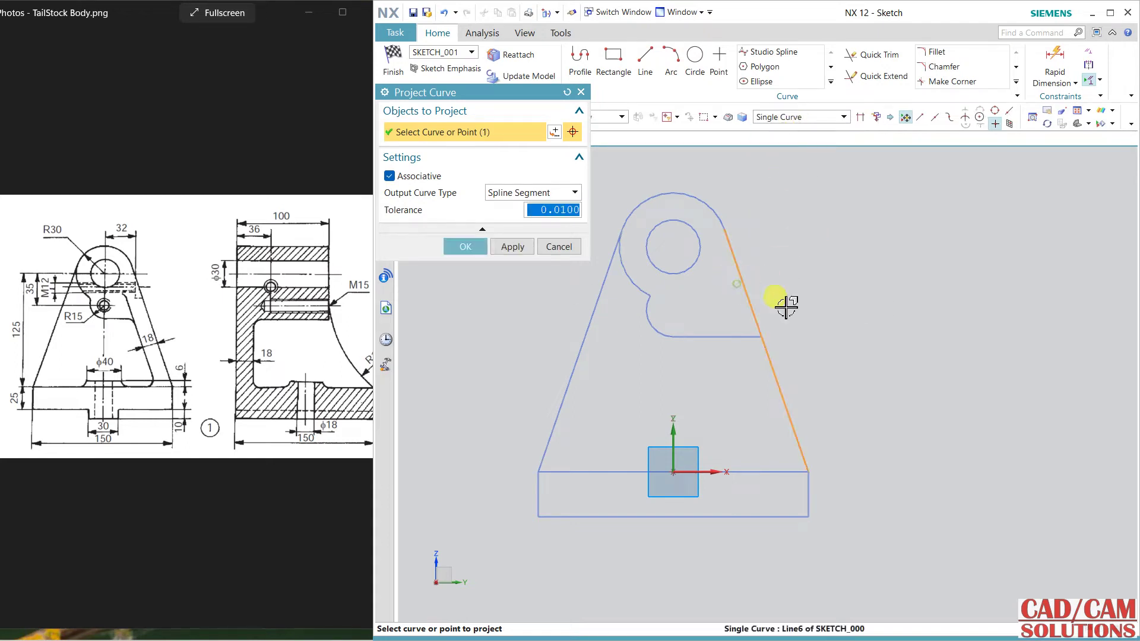
click(465, 246)
Offset the projected sloping line 18 mm inward with a created dimension
click(833, 85)
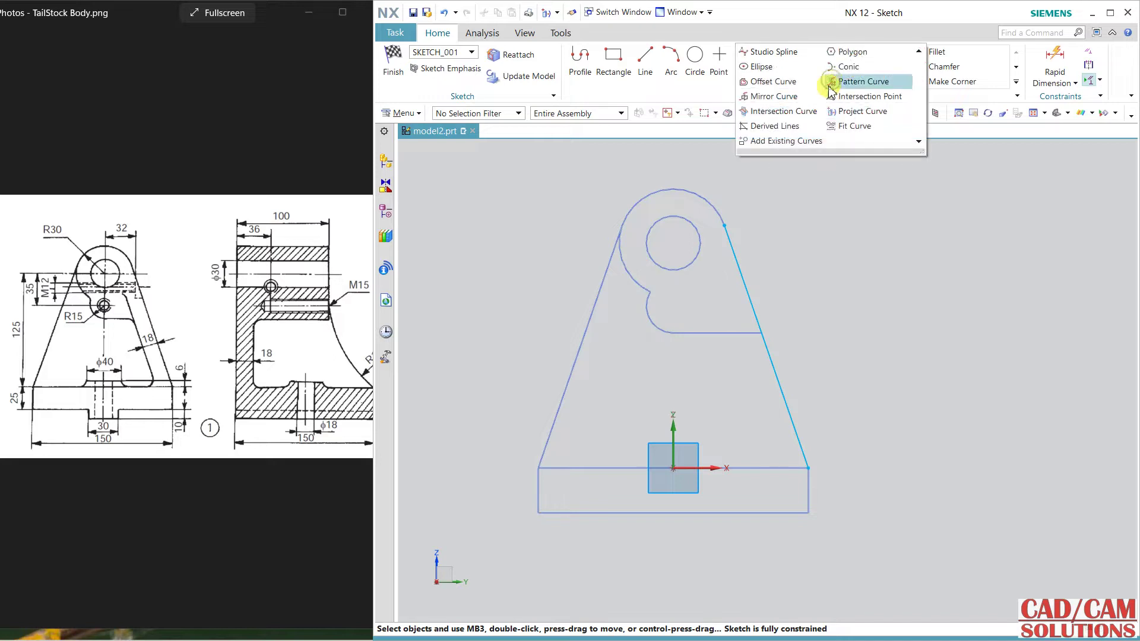
click(772, 94)
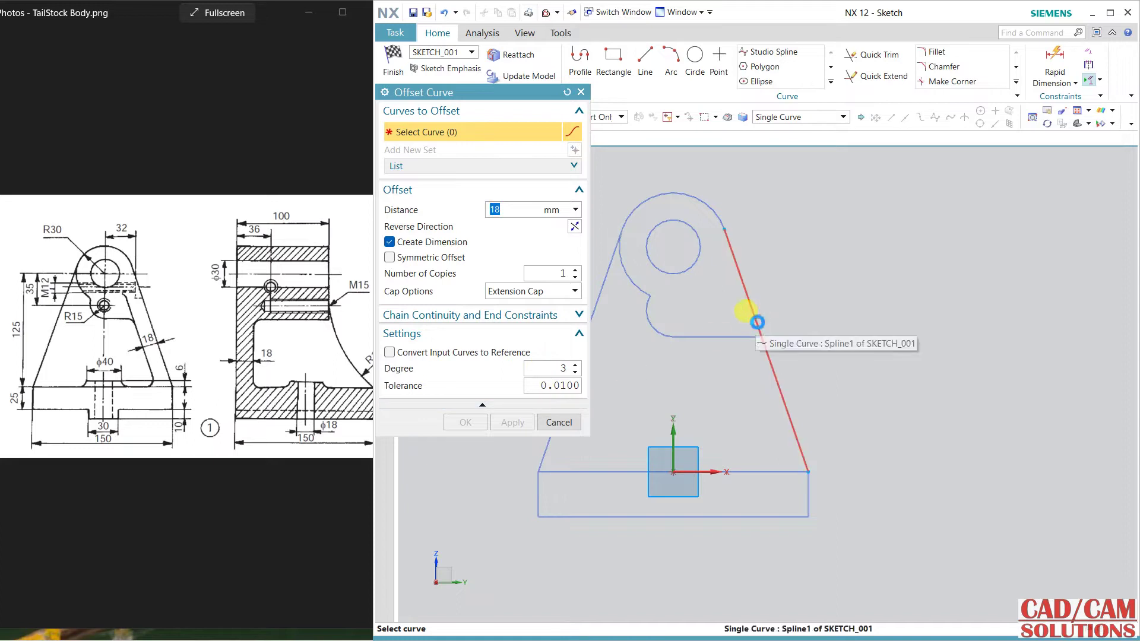
click(753, 319)
click(466, 422)
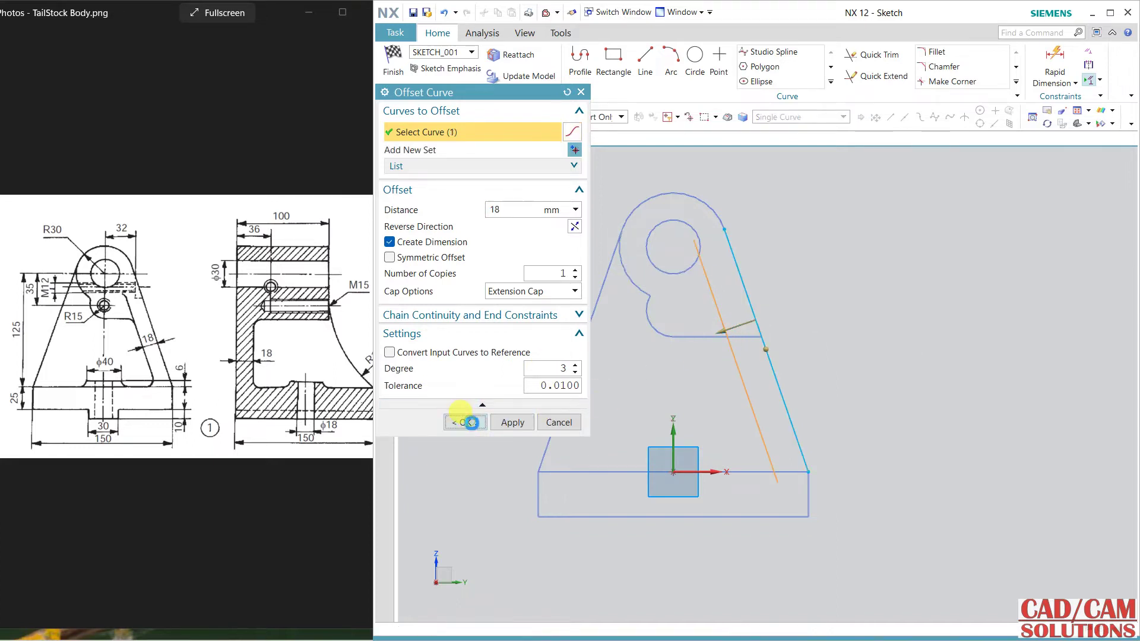
Sketch a horizontal line about 27 mm long from the projected sloping line's lower end inward past the offset line
click(652, 69)
click(808, 468)
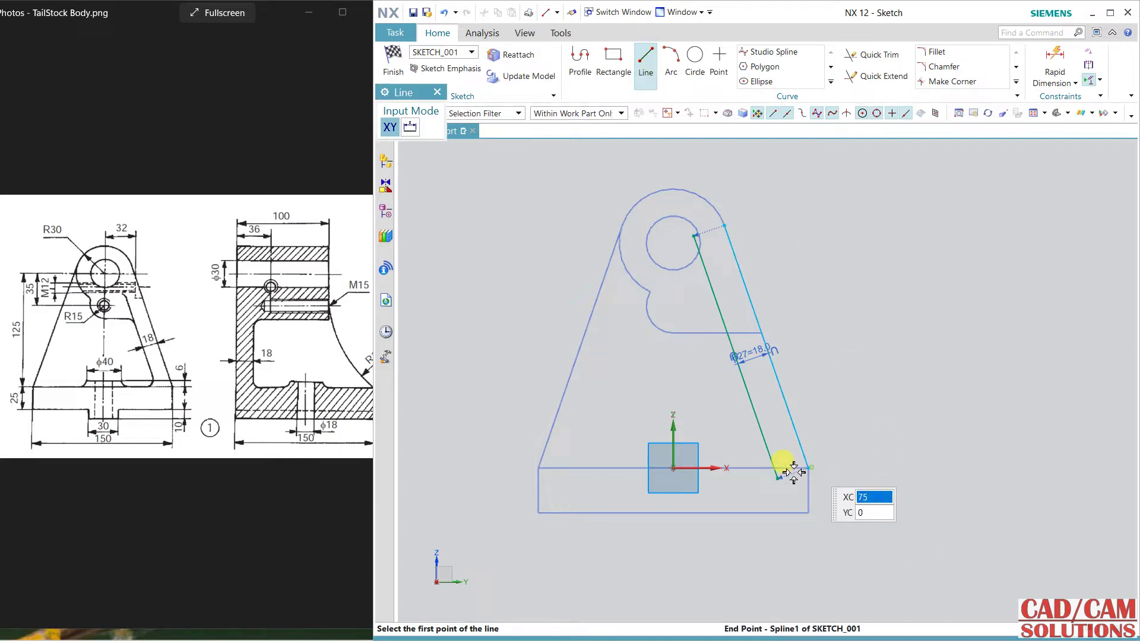
click(762, 472)
key(Escape)
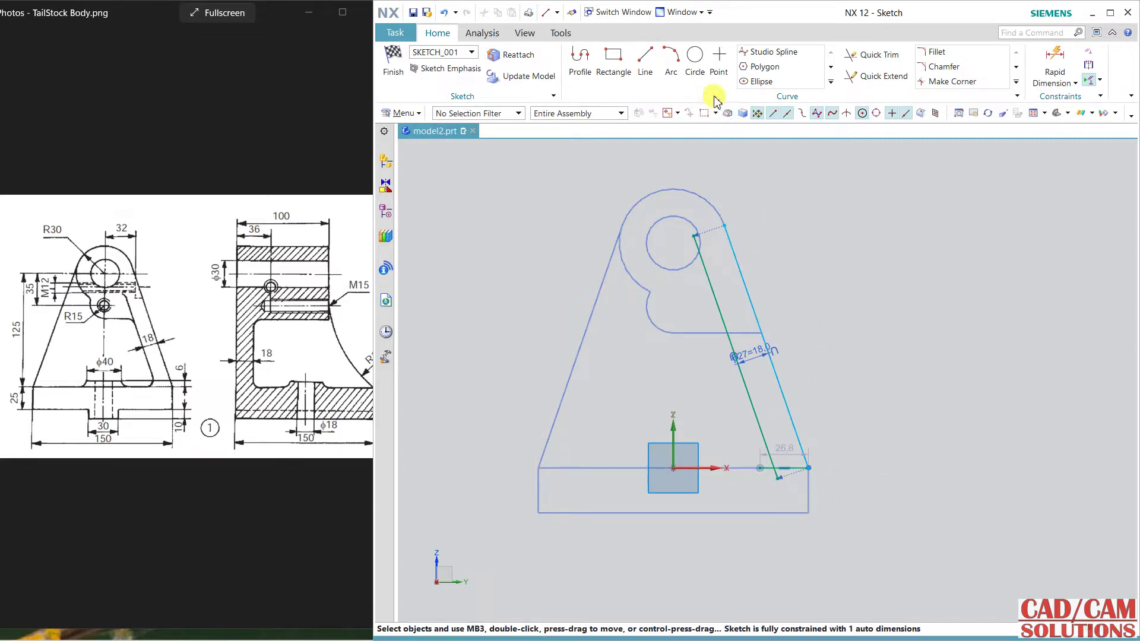
Sketch a short slanted line about 22 mm long from the projected line's upper end down to the offset line
click(645, 62)
click(723, 227)
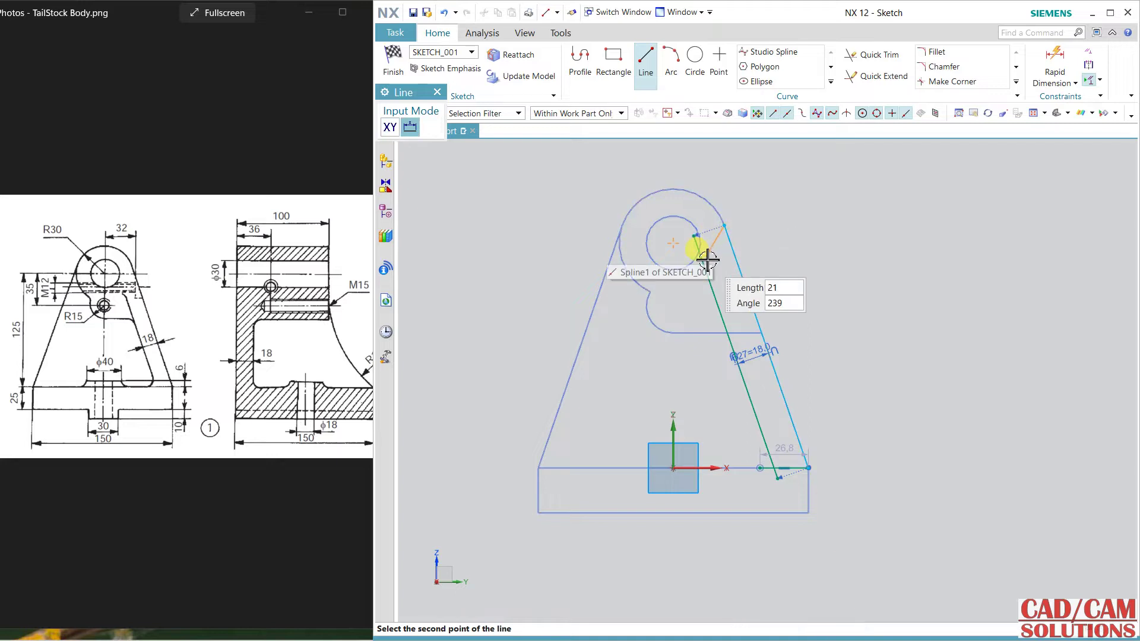
key(Return)
key(Escape)
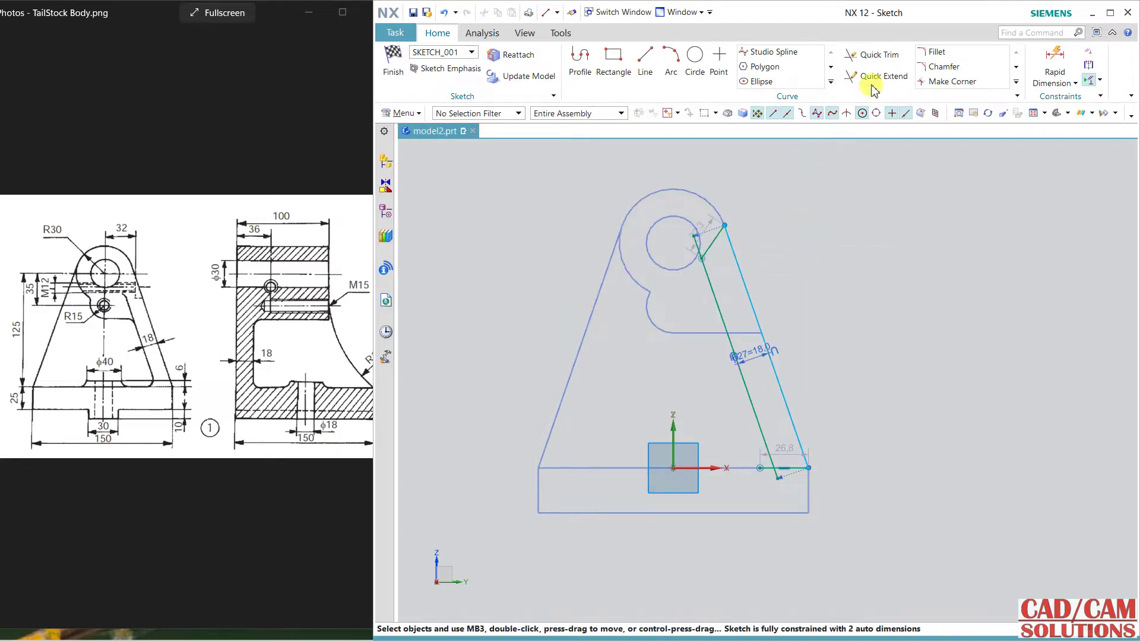
Make clean corners where the offset line meets the short slanted line and the horizontal base line
click(952, 81)
click(706, 247)
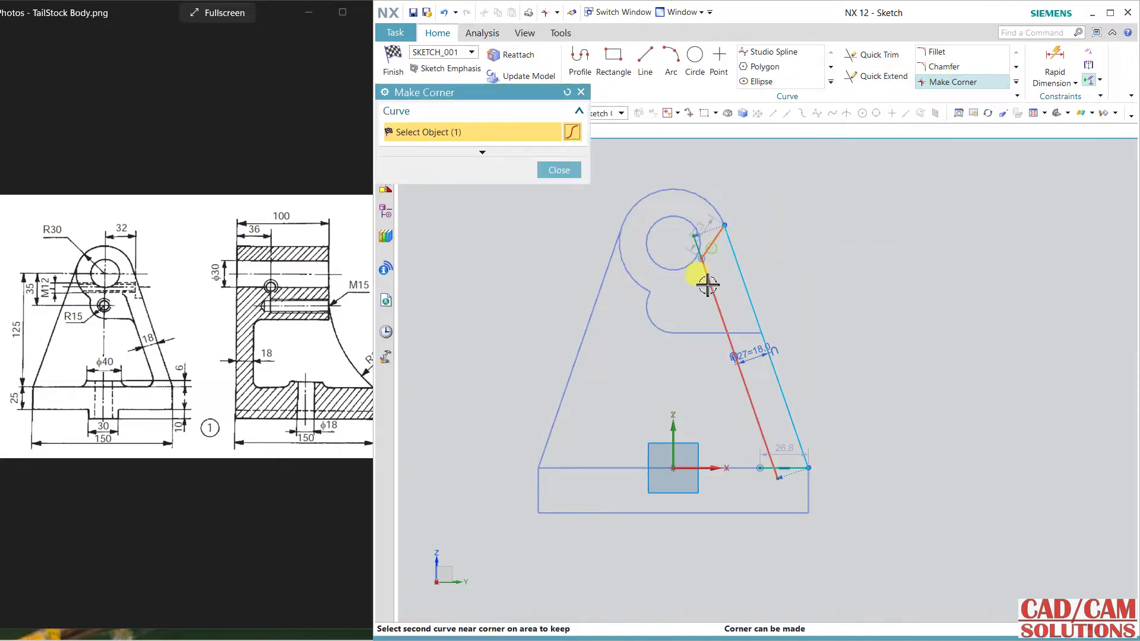
click(710, 284)
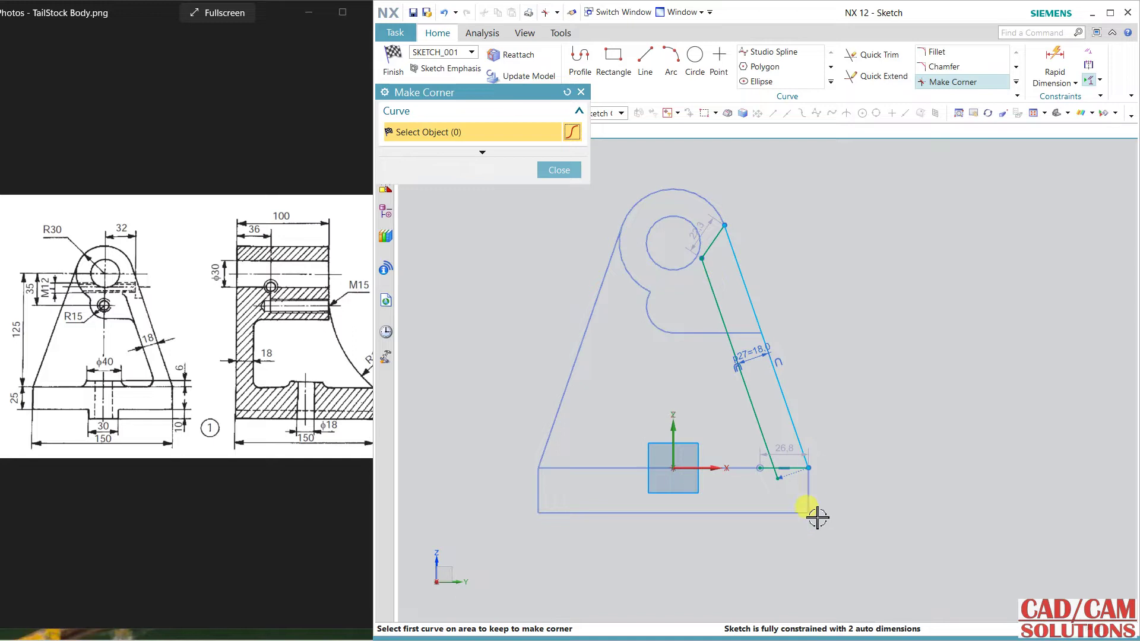
click(784, 469)
click(769, 458)
key(Escape)
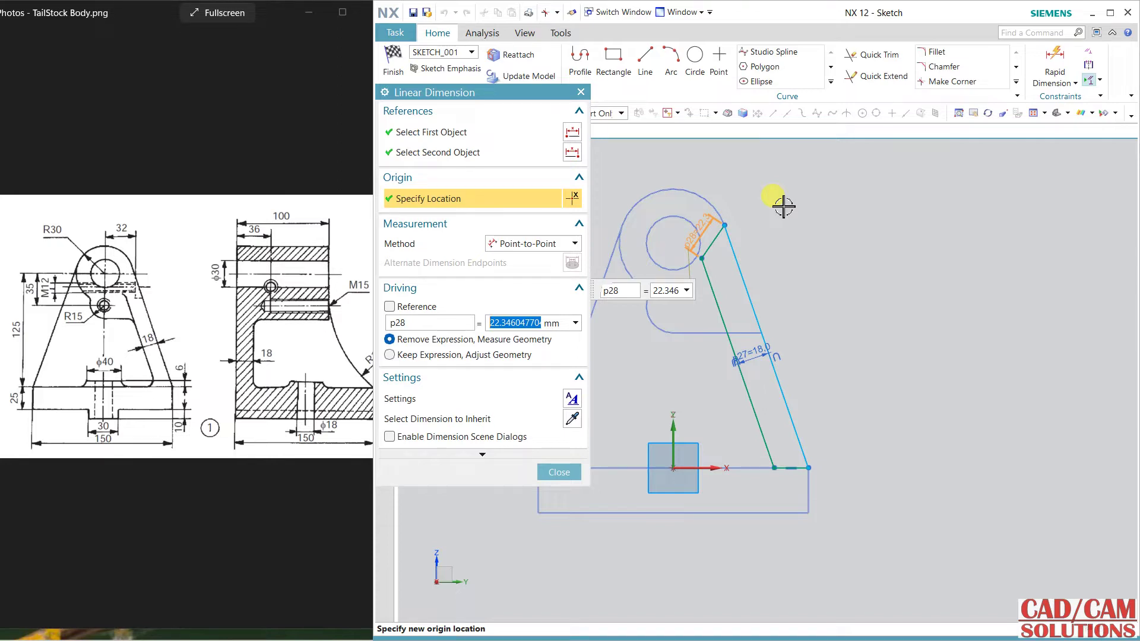
Set the short upper line's length to 22 mm and finish the sketch, returning to a shaded view of the model
click(558, 472)
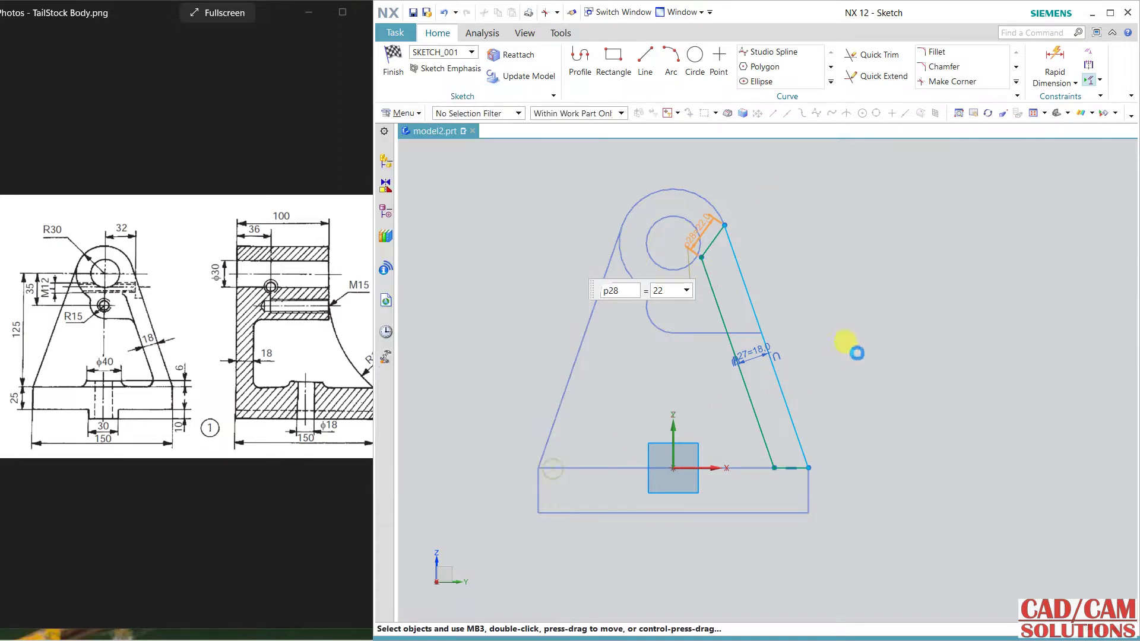
click(389, 70)
mouse_move(504, 306)
middle_down()
mouse_move(529, 351)
mouse_move(547, 322)
mouse_move(574, 337)
mouse_move(555, 300)
mouse_move(564, 322)
middle_up()
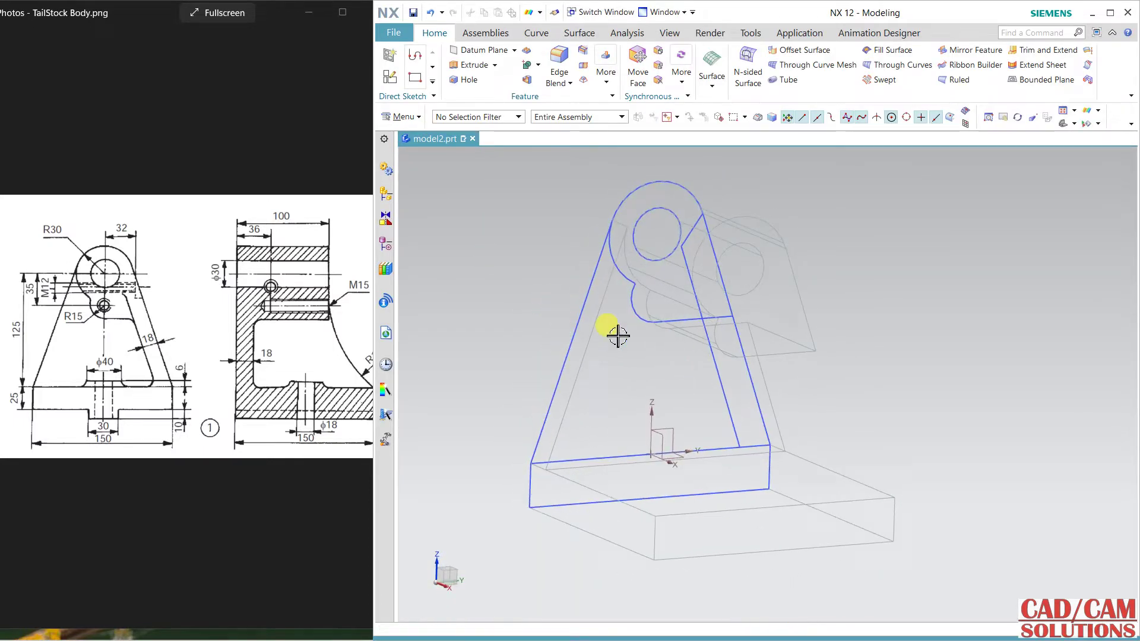
right_click(873, 357)
click(869, 334)
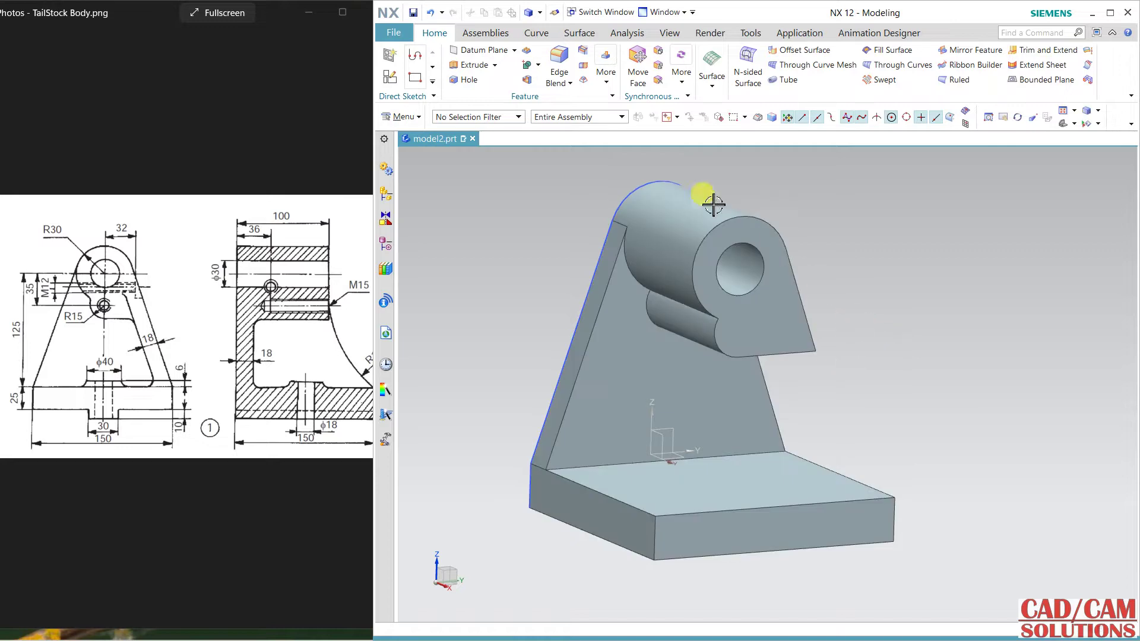
Extrude the closed rib profile as connected curves 150 mm over the base and unite it with the body
click(468, 66)
middle_drag(737, 297, 720, 319)
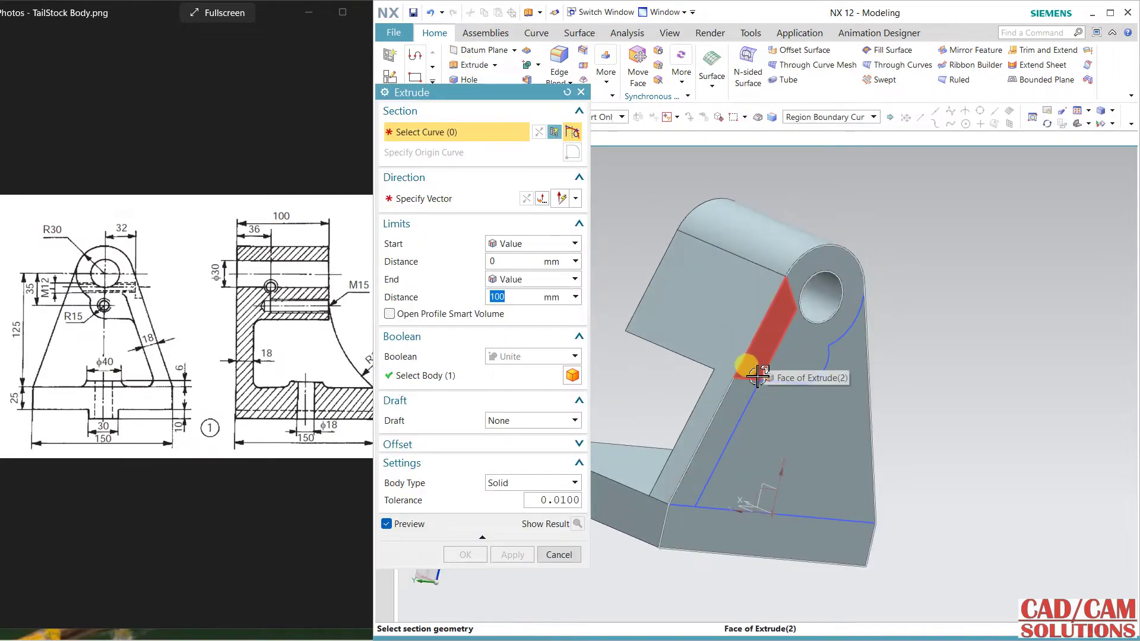
click(796, 117)
click(813, 142)
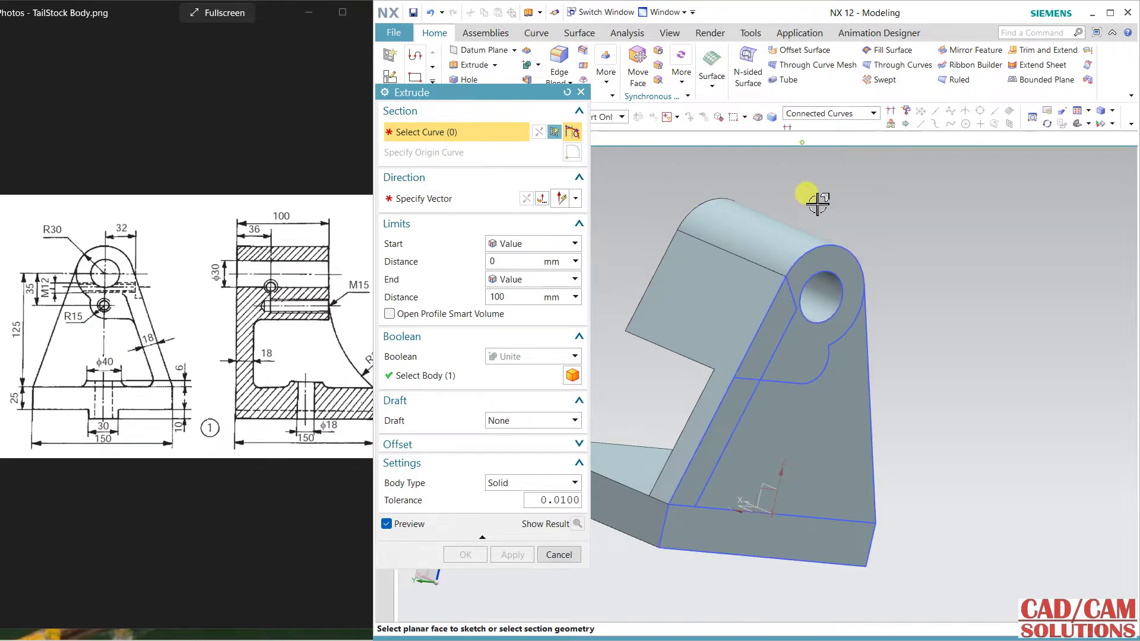
click(787, 283)
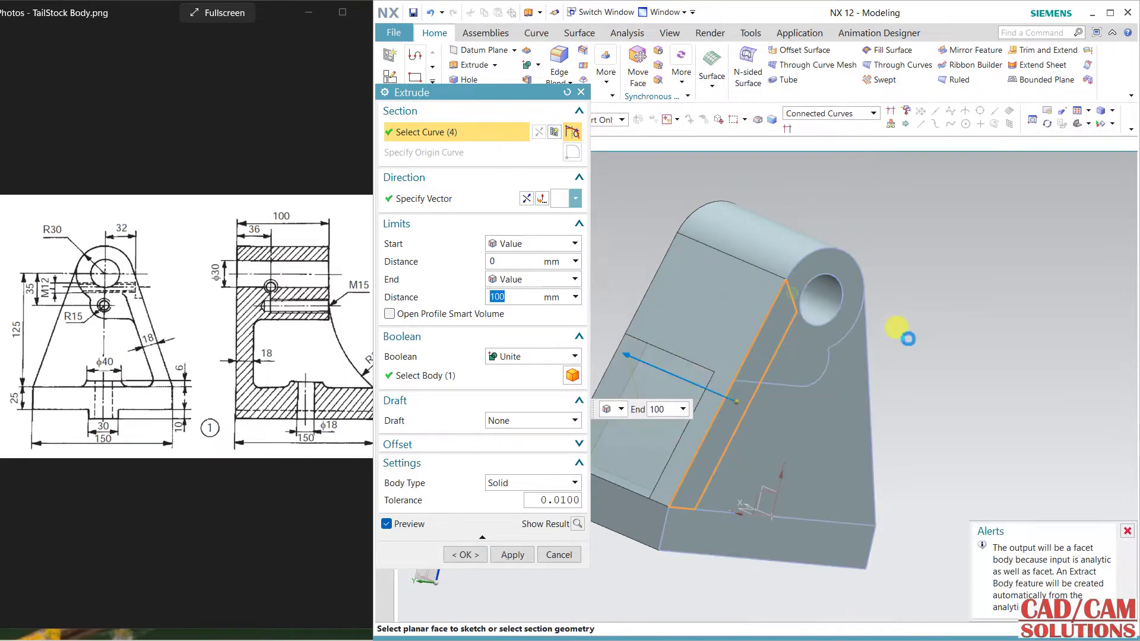
middle_drag(699, 351, 780, 353)
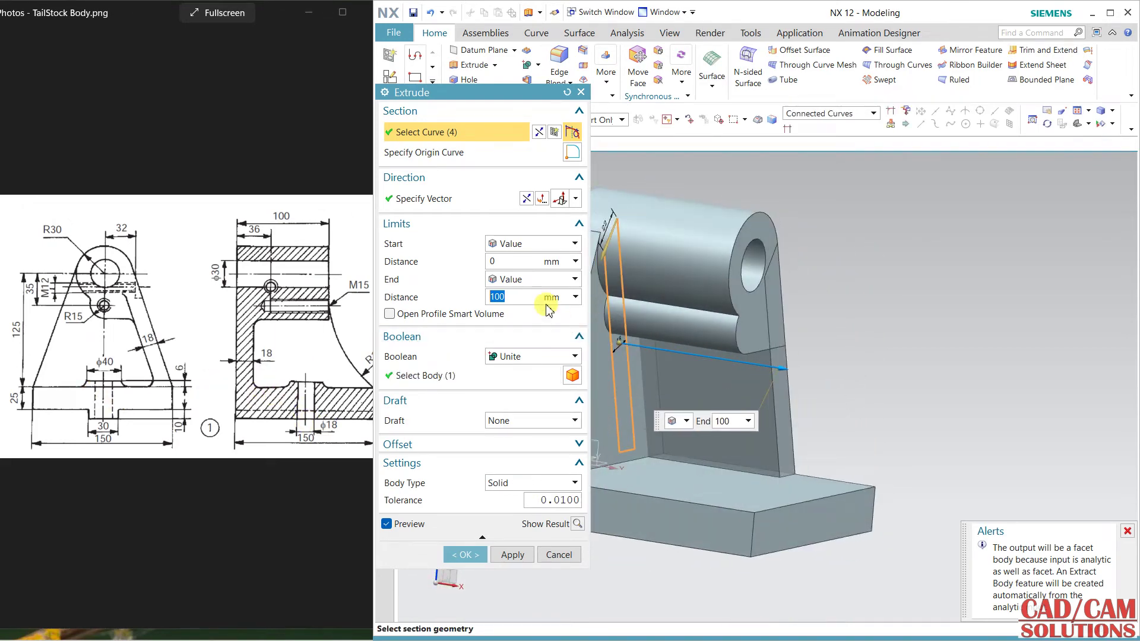
key(Return)
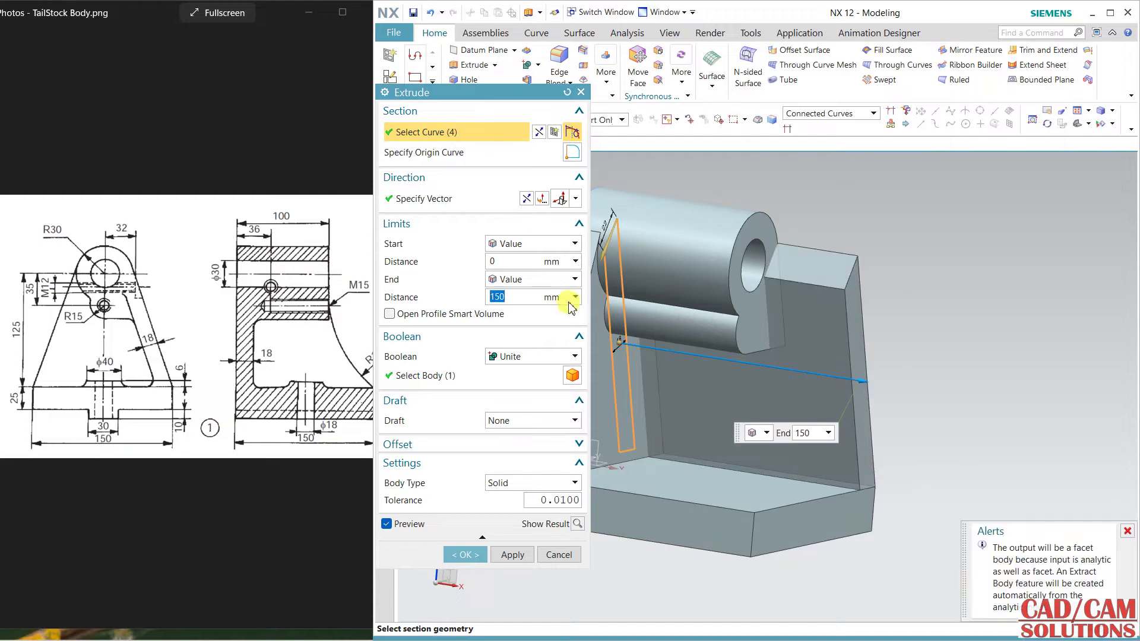
click(466, 555)
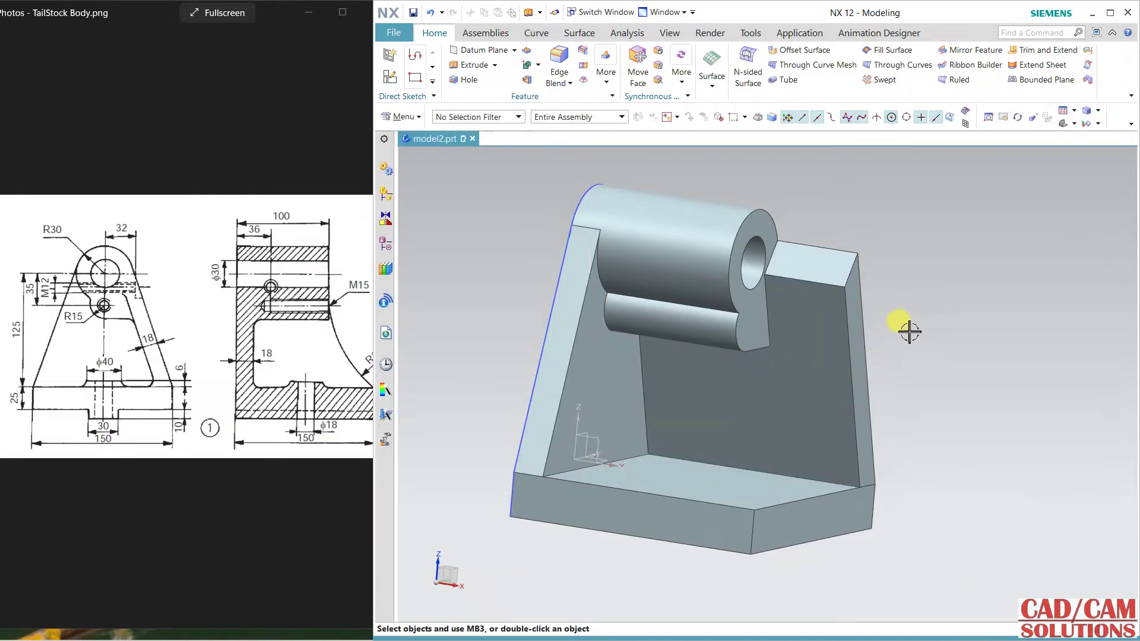
Examine the extruded rib from several sides and review its extrude parameters without changing them
middle_drag(908, 326, 757, 356)
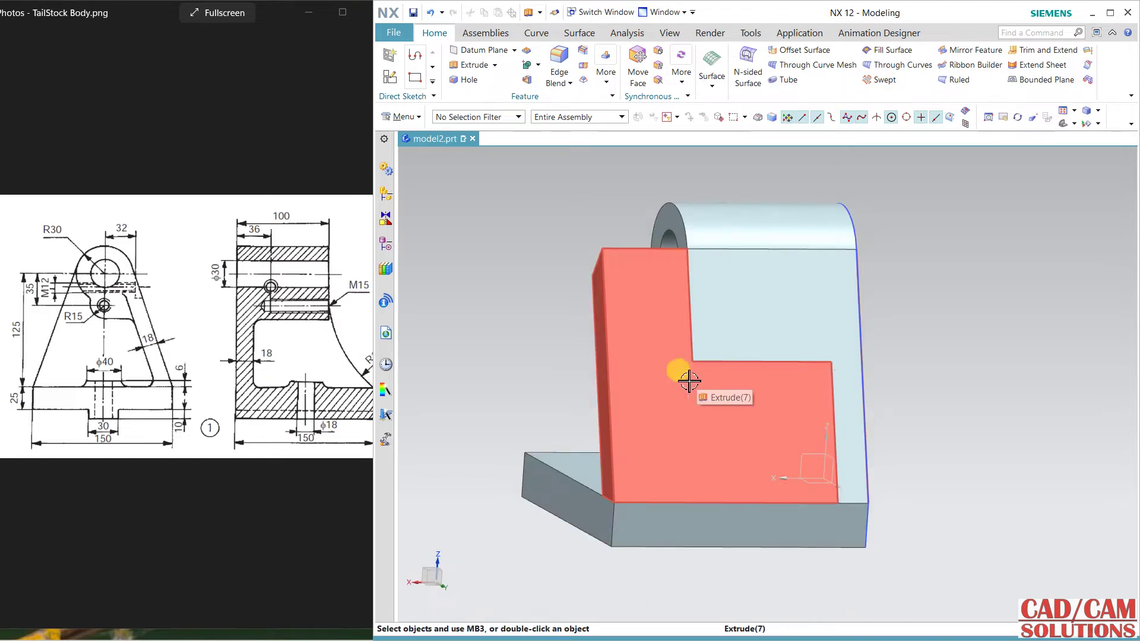
middle_drag(682, 372, 719, 373)
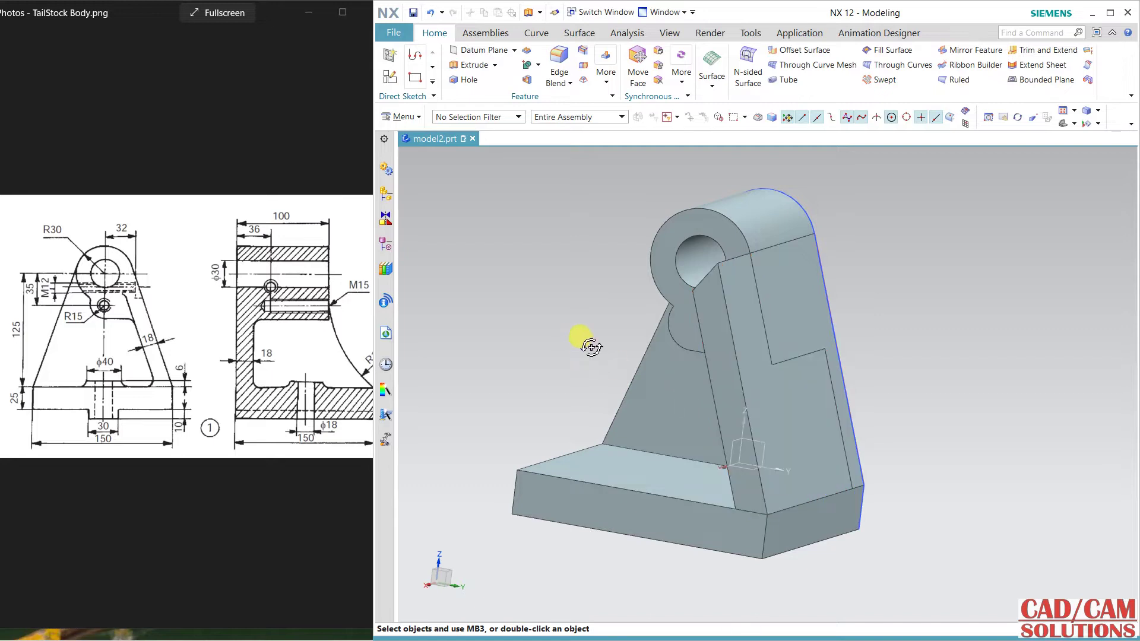
middle_drag(585, 338, 679, 306)
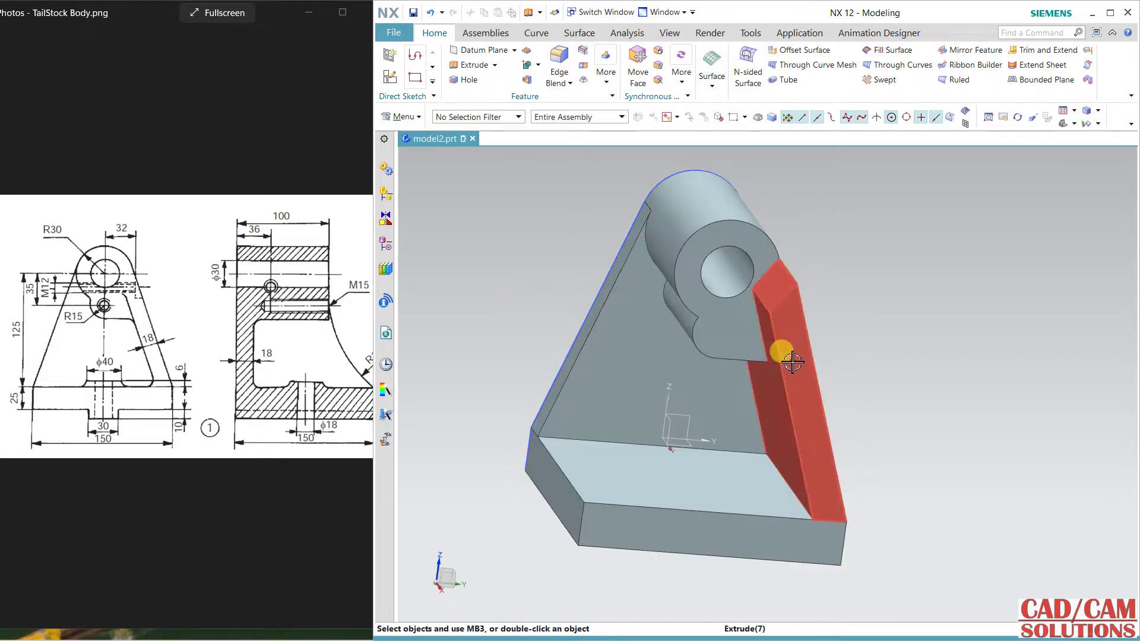
double_click(781, 357)
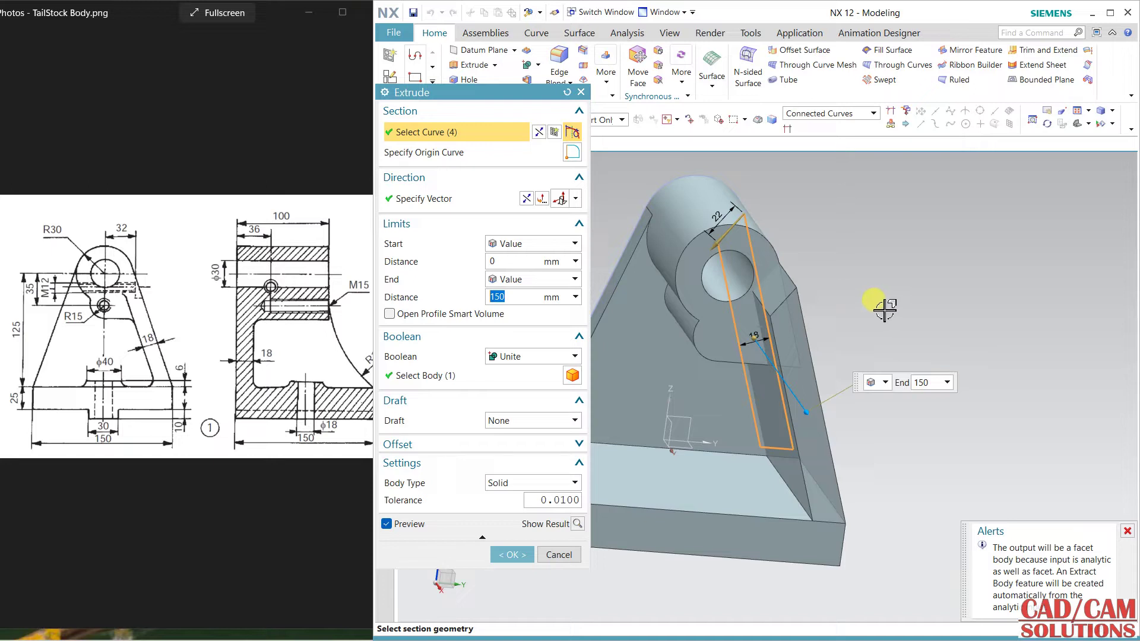
click(571, 555)
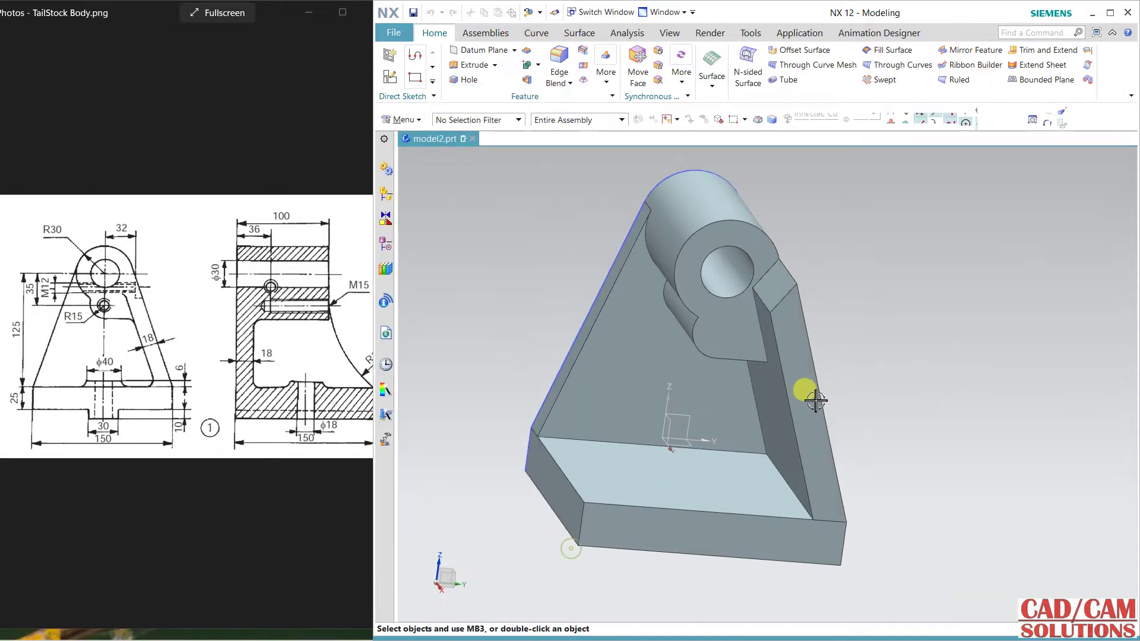
mouse_move(832, 326)
middle_down()
mouse_move(796, 323)
mouse_move(810, 323)
middle_up()
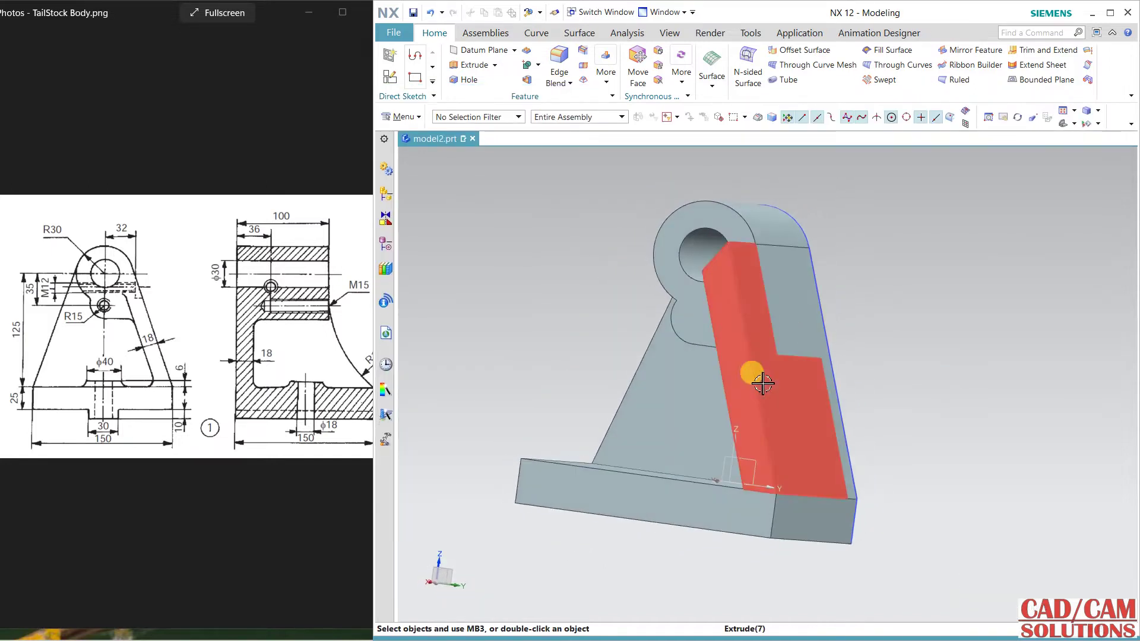
Delete the rib extrusion, Extrude (7), from the model history
click(386, 194)
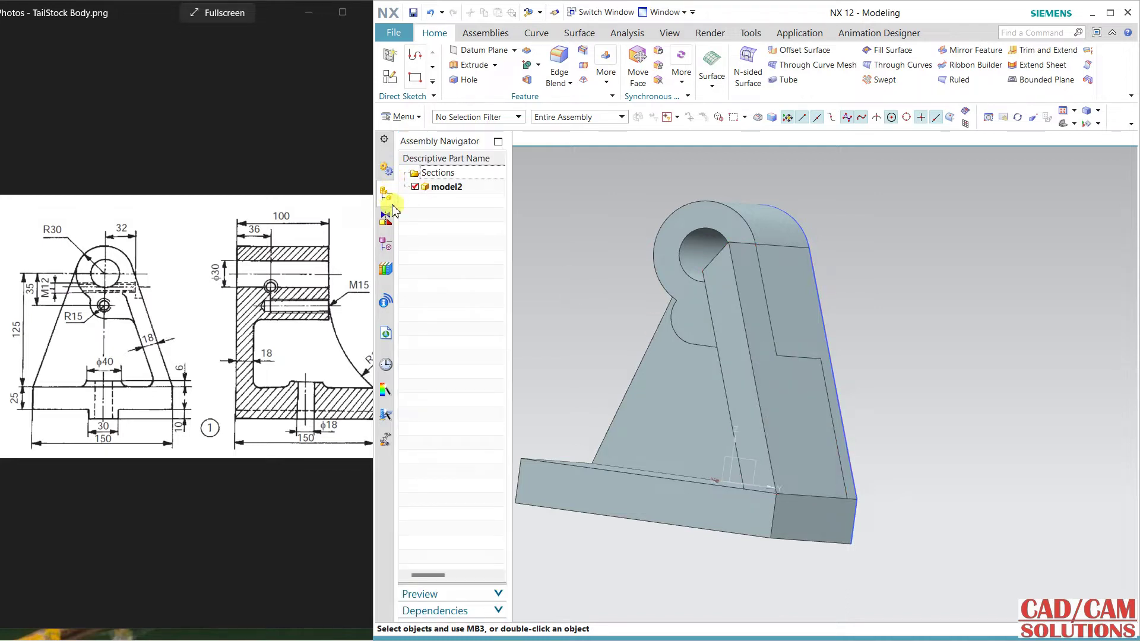
click(385, 219)
click(385, 244)
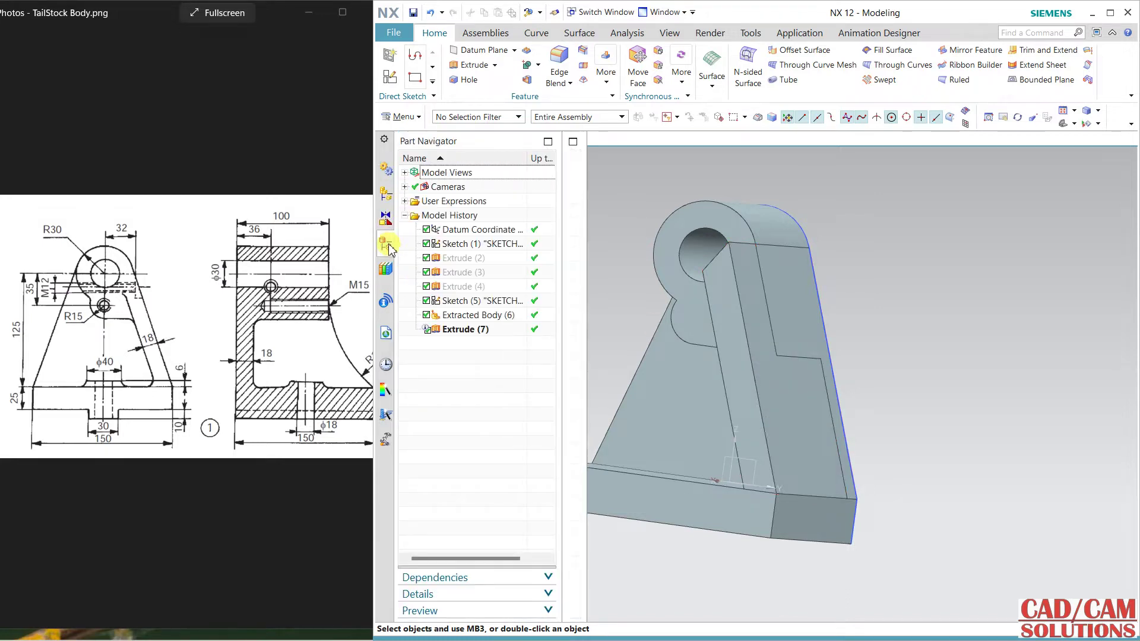
click(469, 322)
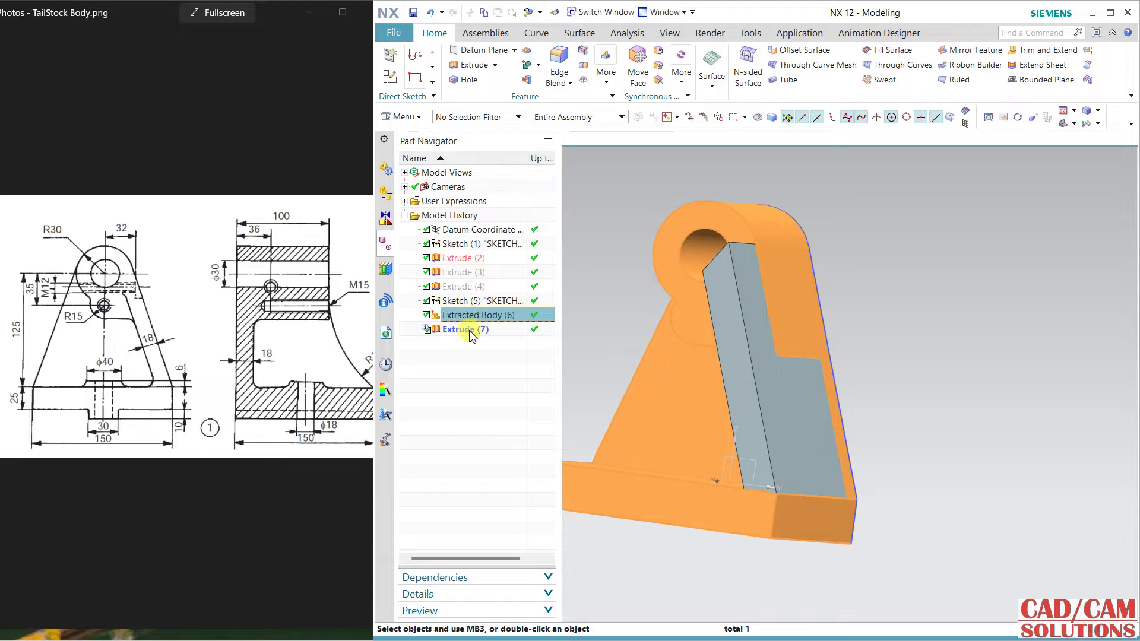
click(469, 330)
right_click(469, 330)
click(499, 287)
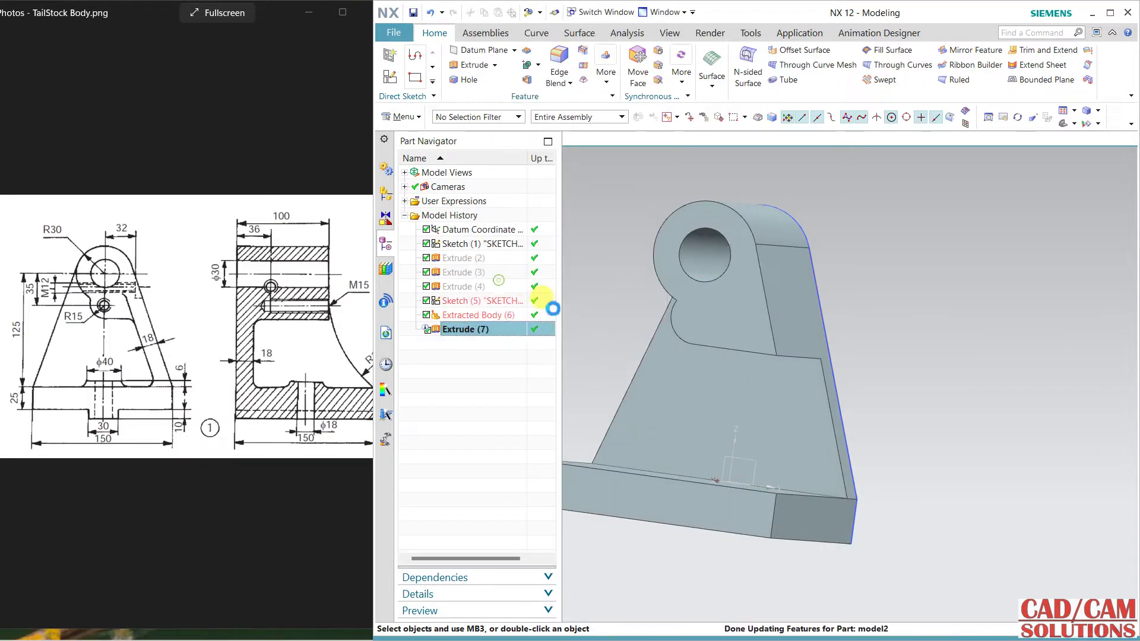
Delete the Extracted Body (6) feature from the model history
click(449, 322)
middle_drag(827, 374, 908, 394)
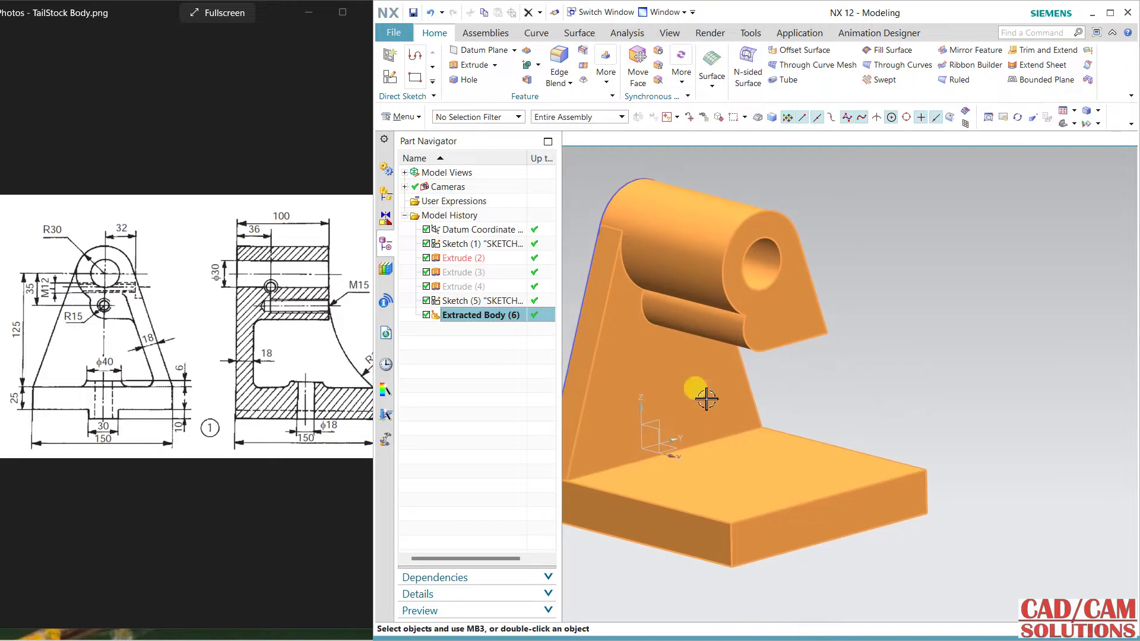
right_click(484, 320)
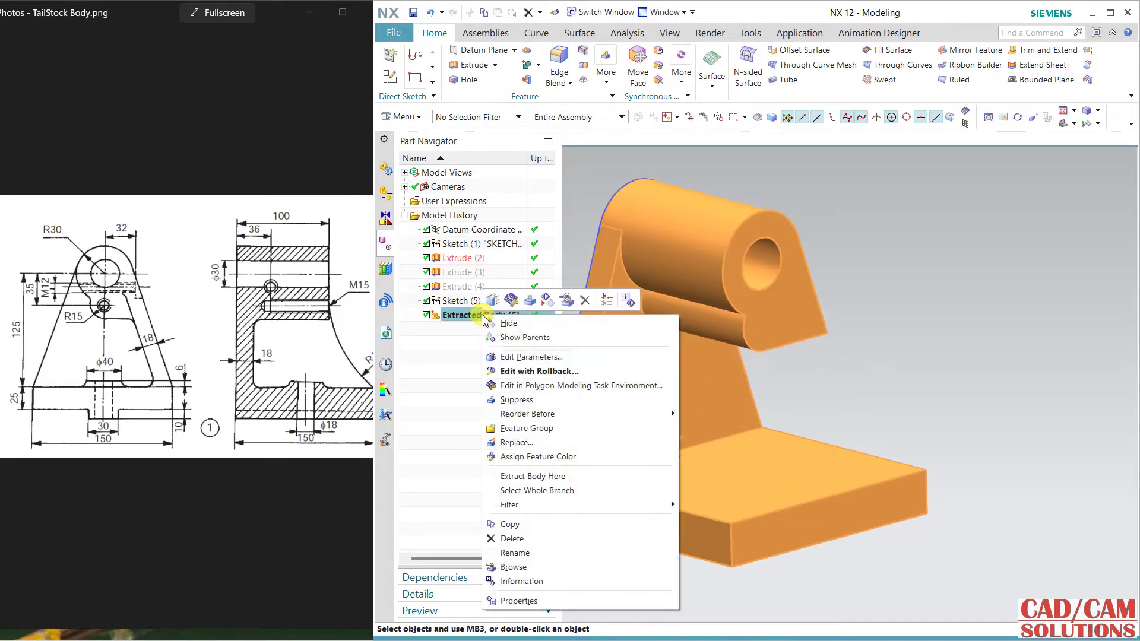
click(510, 534)
Show the hidden original body again through its base feature, Extrude (2)
click(456, 290)
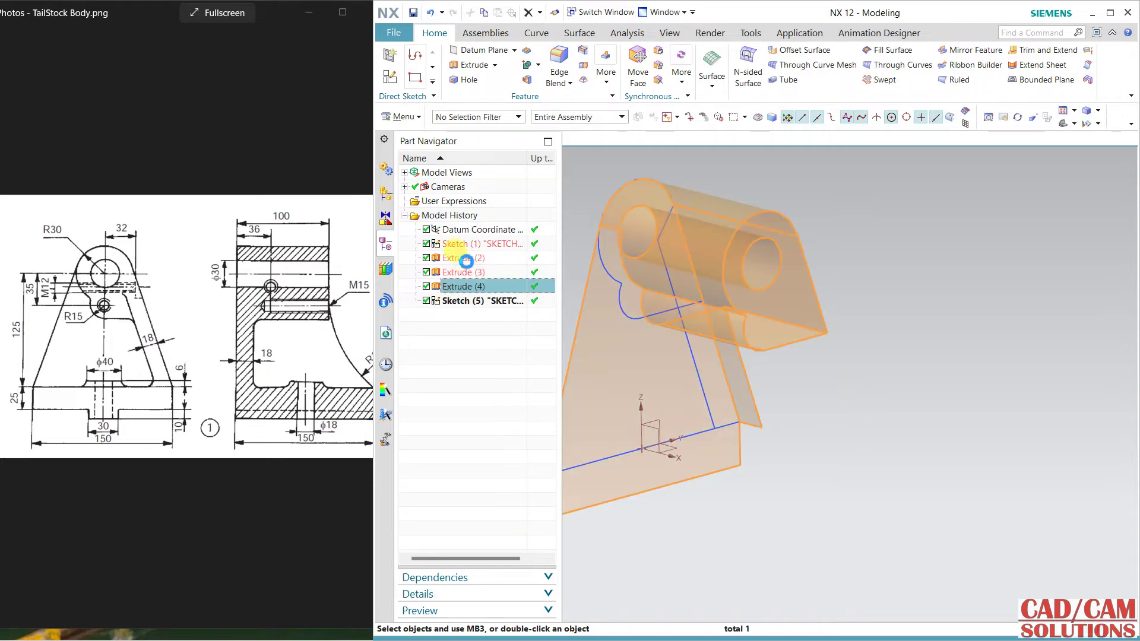
right_click(465, 261)
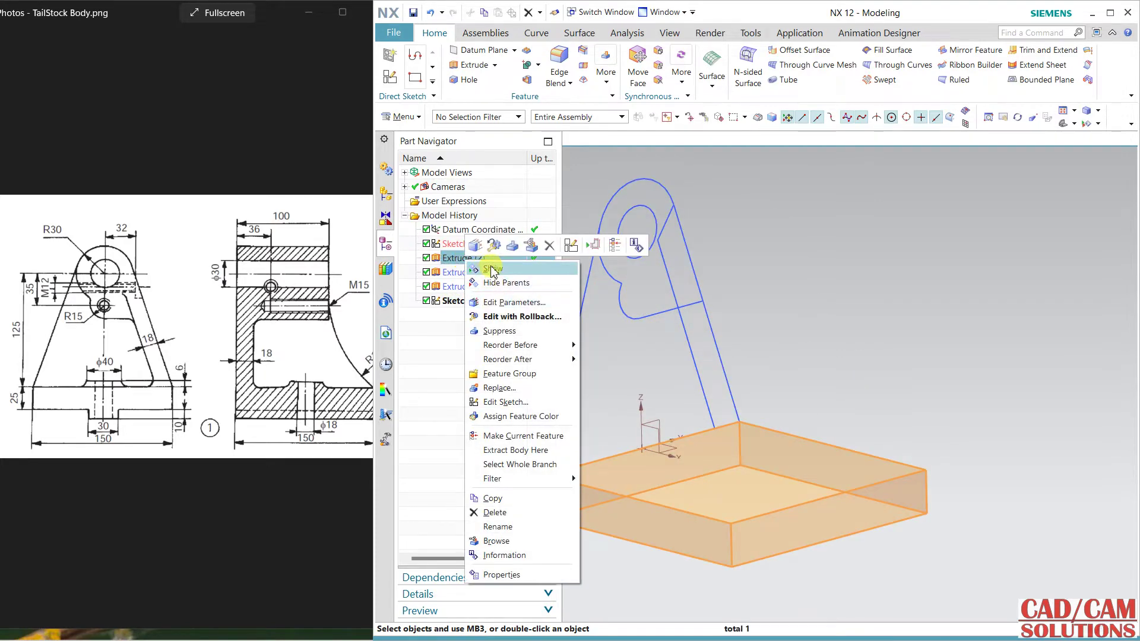
click(492, 270)
Extrude the lower side-rib region of the back sketch 150 mm in the reversed direction over the base, united with the body
mouse_move(898, 375)
middle_down()
mouse_move(728, 386)
mouse_move(738, 394)
mouse_move(733, 380)
middle_up()
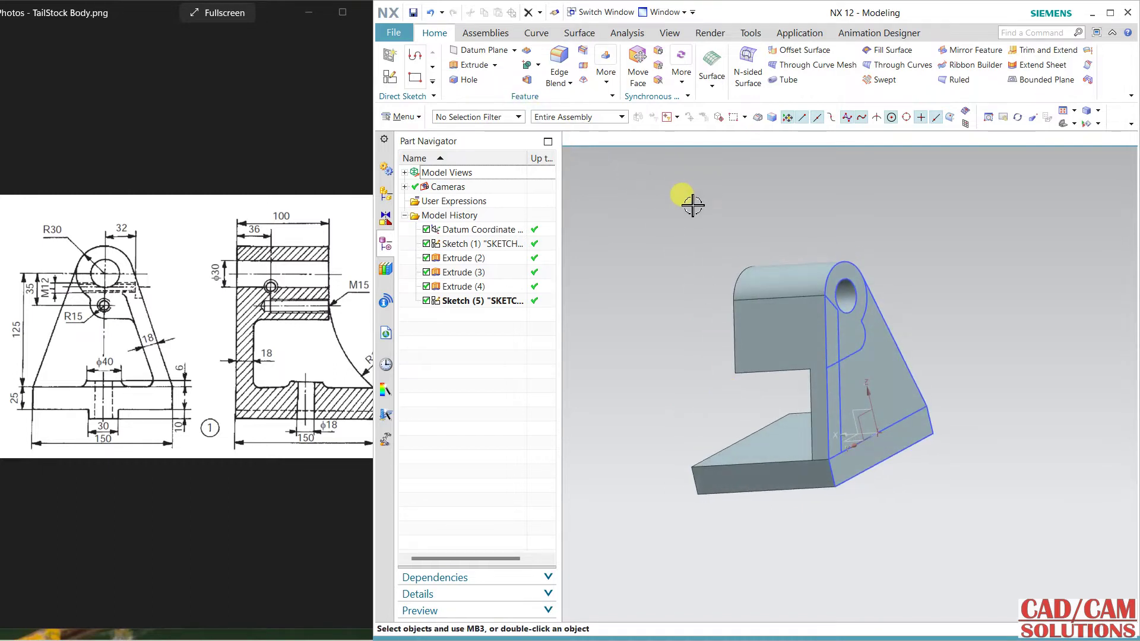
middle_drag(569, 256, 570, 257)
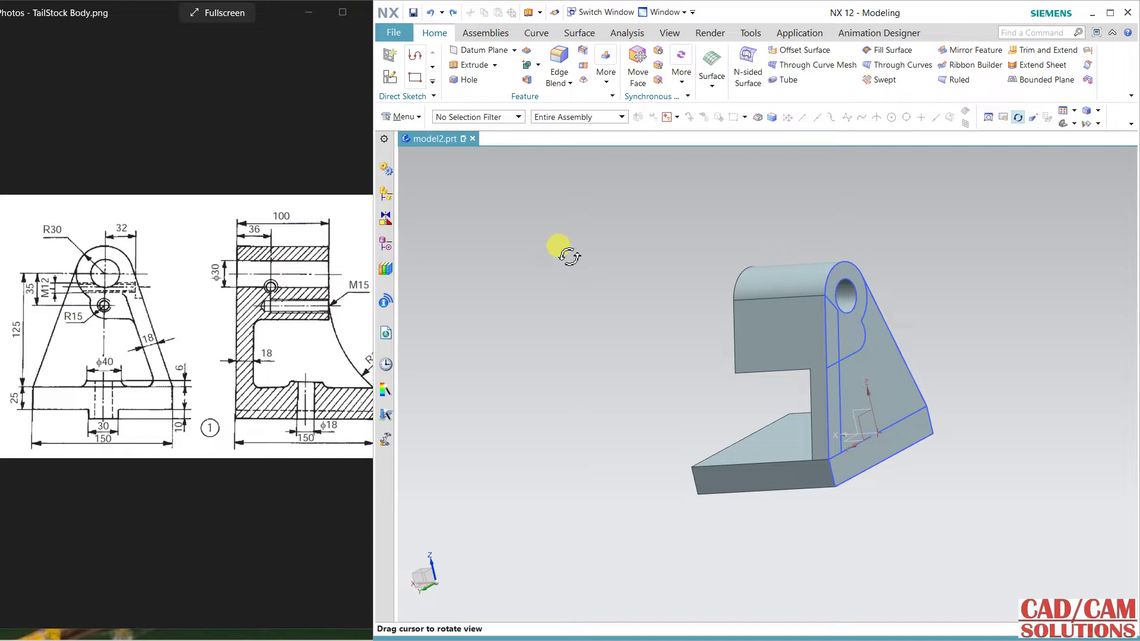
middle_drag(590, 337, 576, 306)
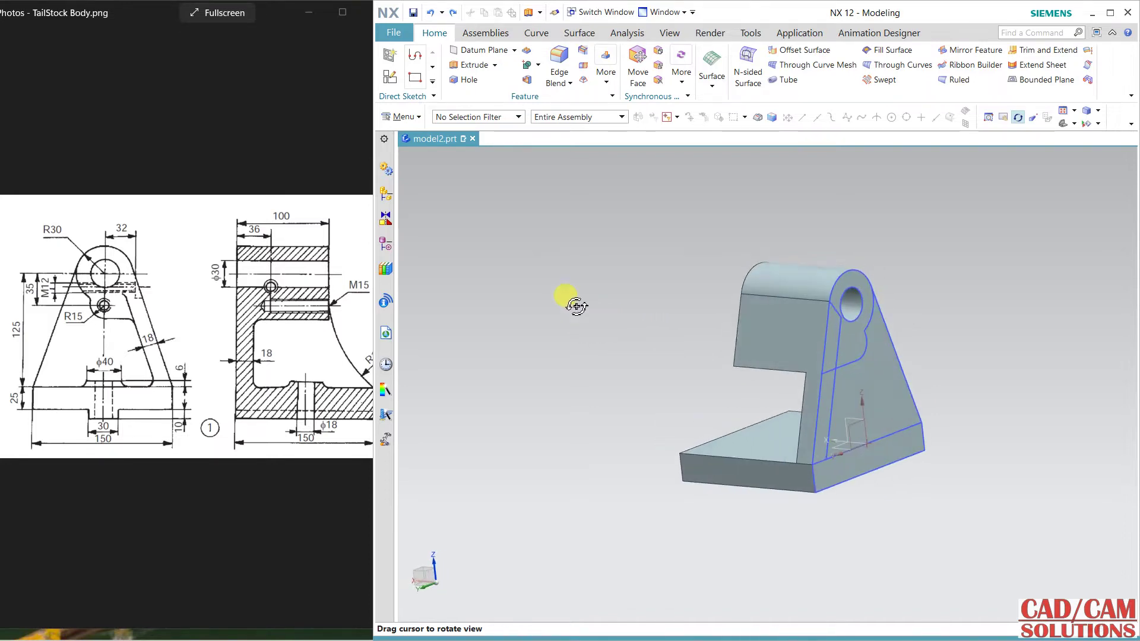
click(469, 66)
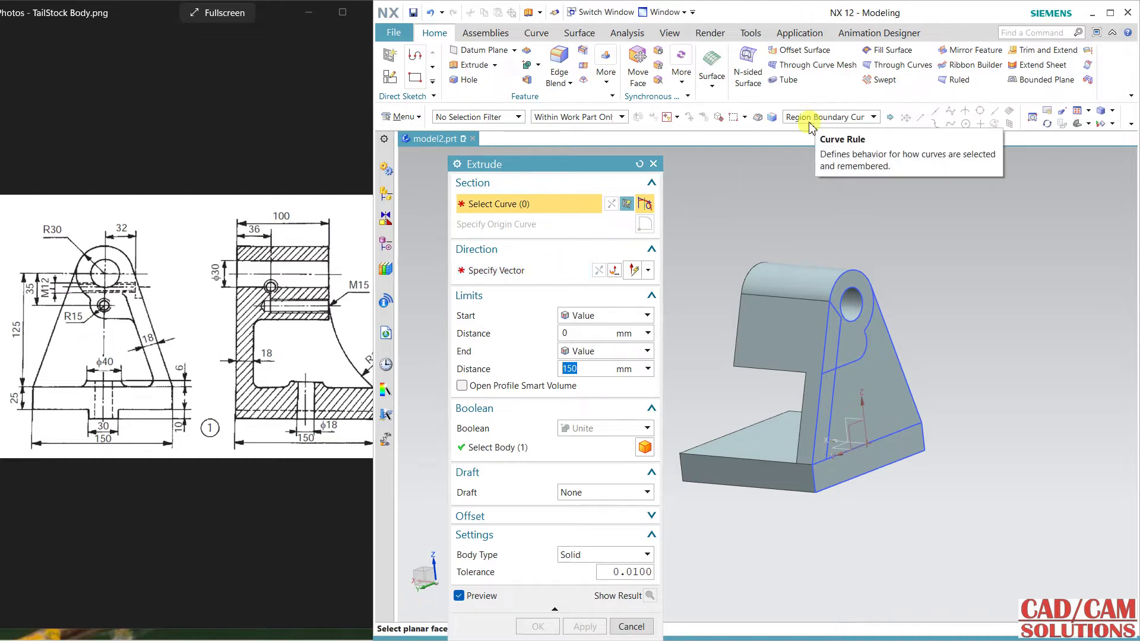
click(817, 417)
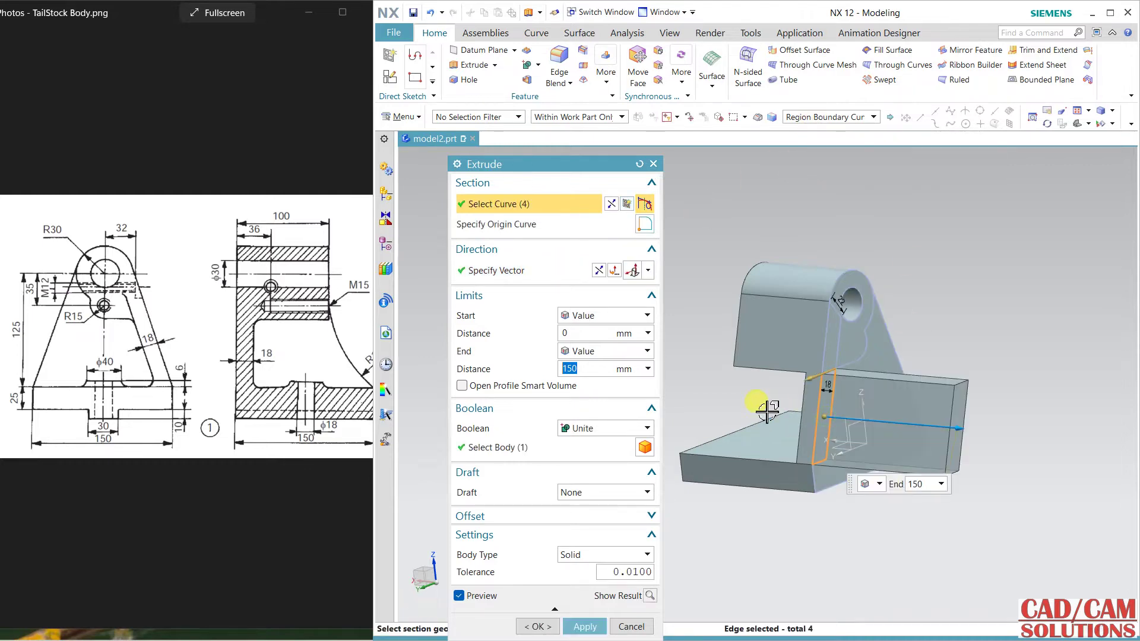
click(599, 271)
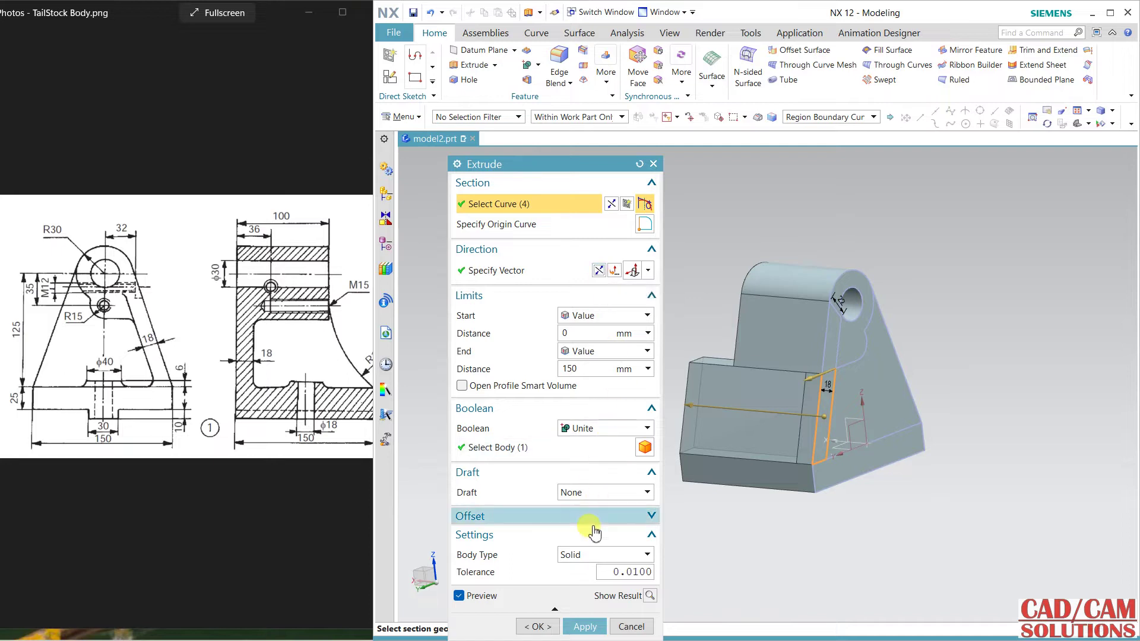
click(575, 624)
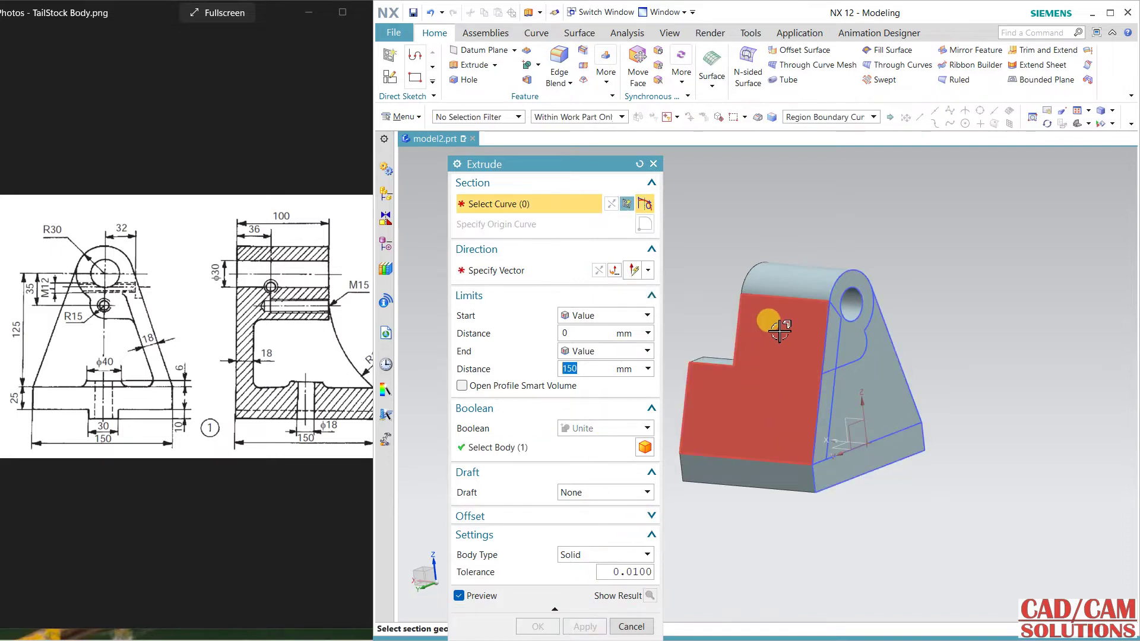
Extrude the upper side-rib region beside the boss 150 mm in the reversed direction, united with the body
click(837, 328)
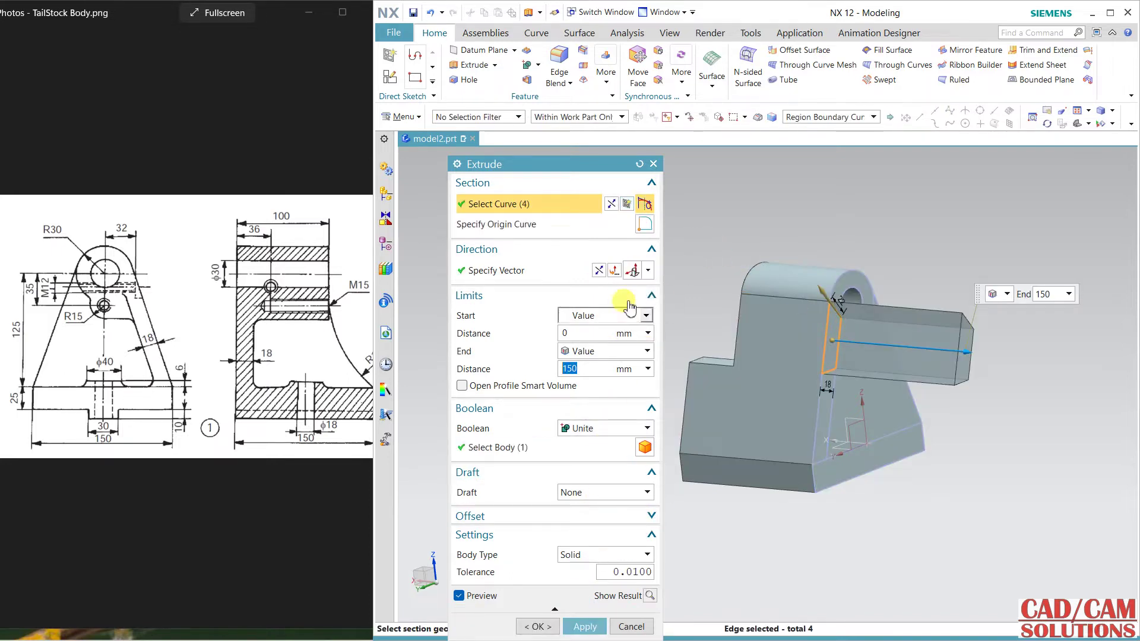
click(599, 271)
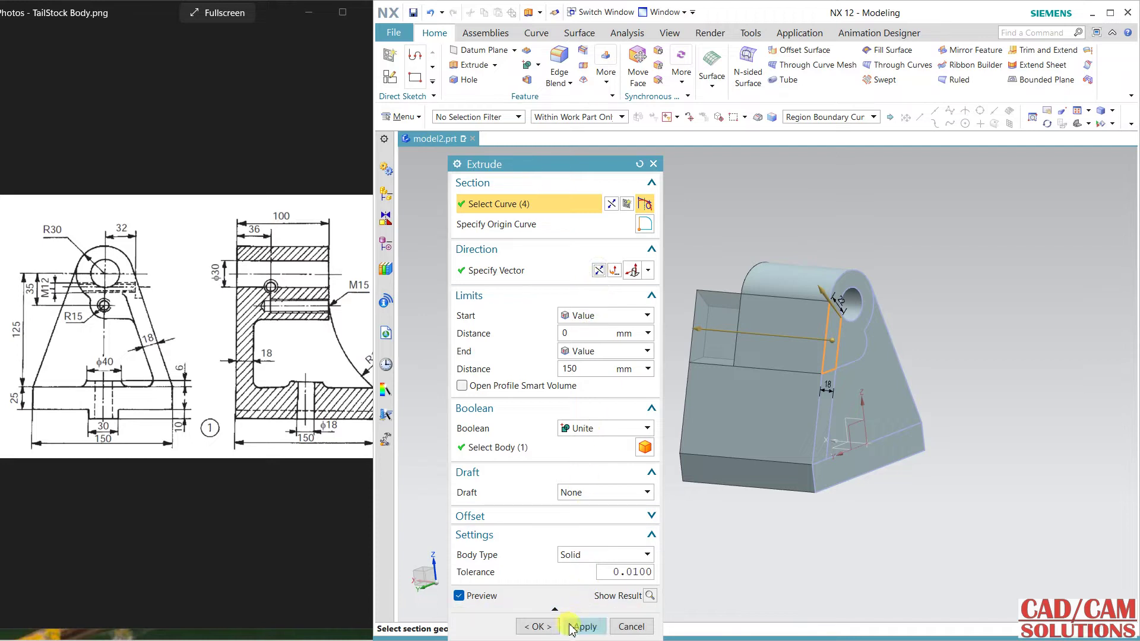
click(571, 627)
click(631, 626)
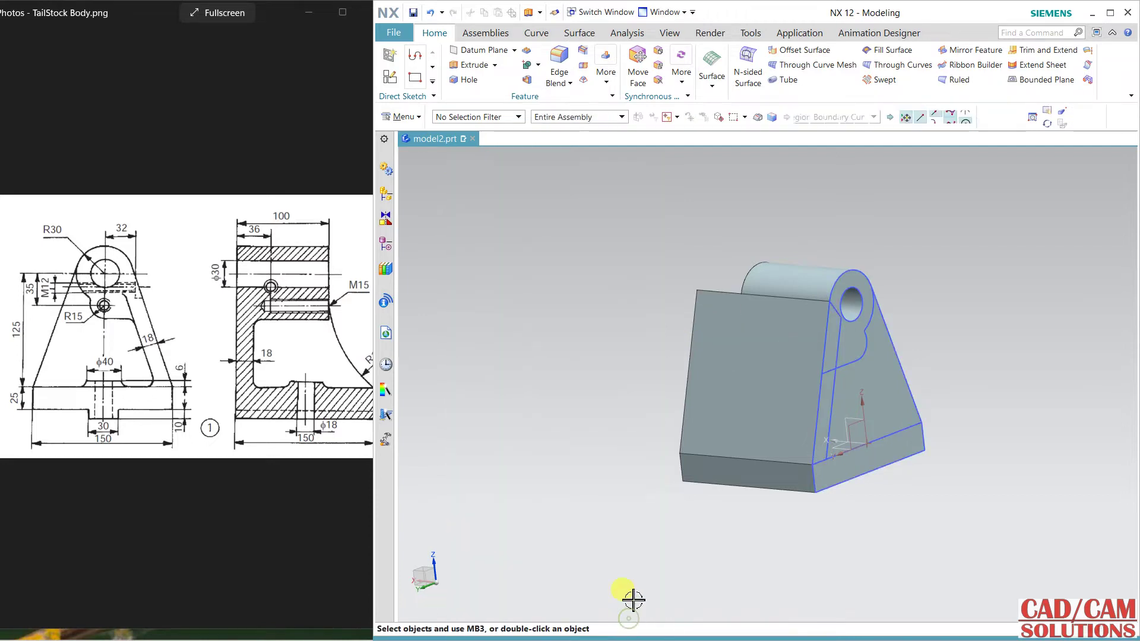
Create a sketch on the vertical datum plane running along the base's length, with its plane direction reversed
middle_drag(633, 601, 739, 399)
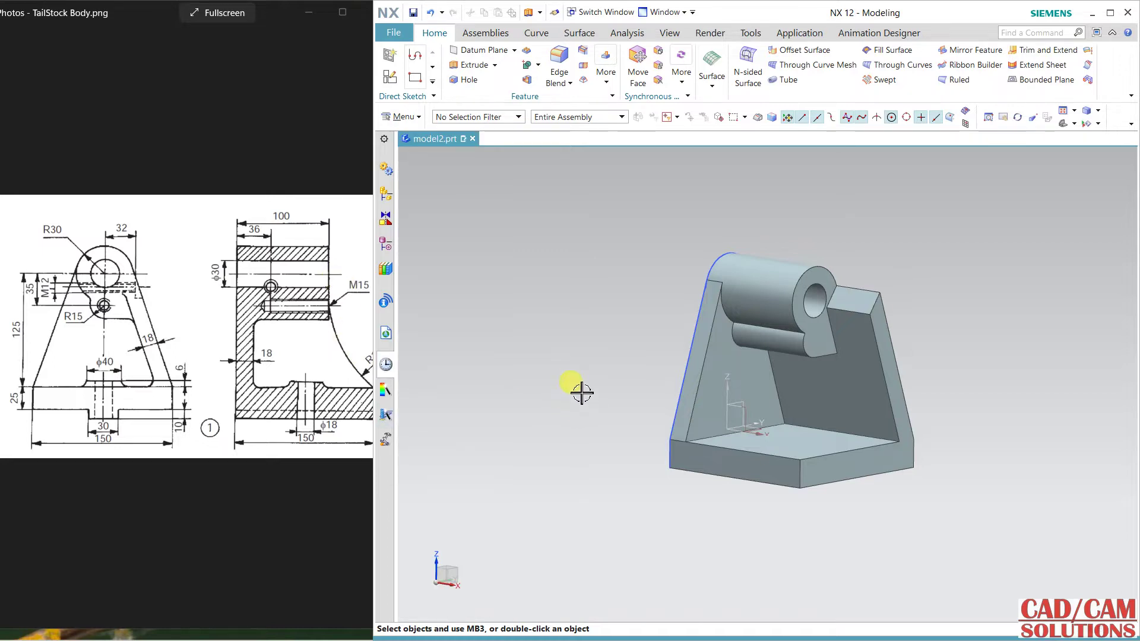
click(392, 77)
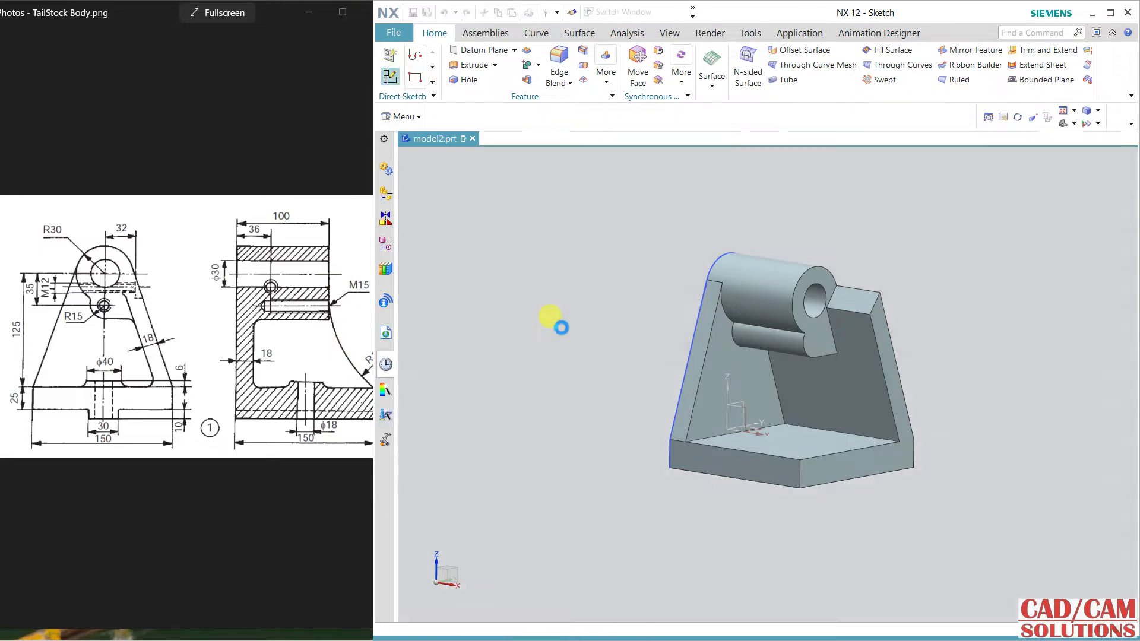
mouse_move(677, 260)
middle_down()
mouse_move(730, 212)
mouse_move(709, 420)
middle_up()
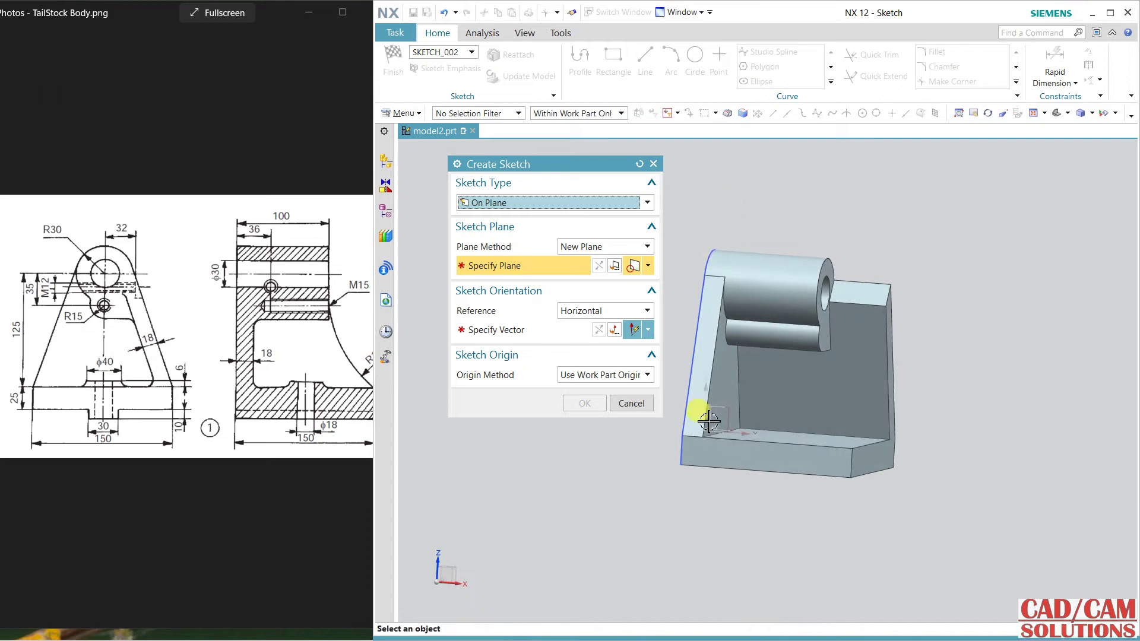
click(733, 411)
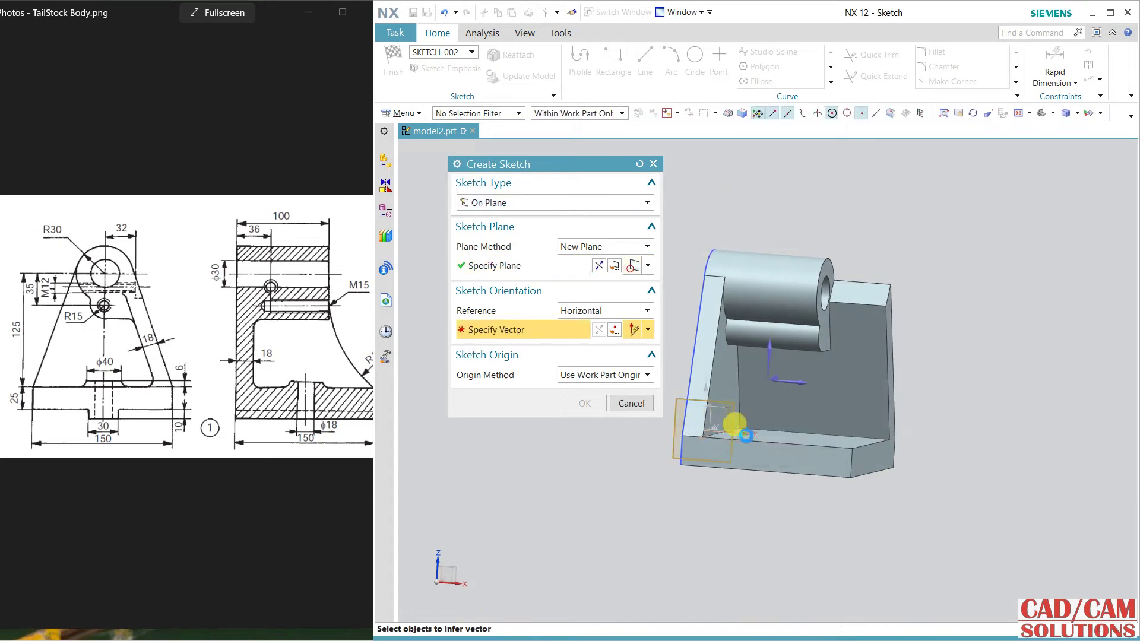
click(599, 267)
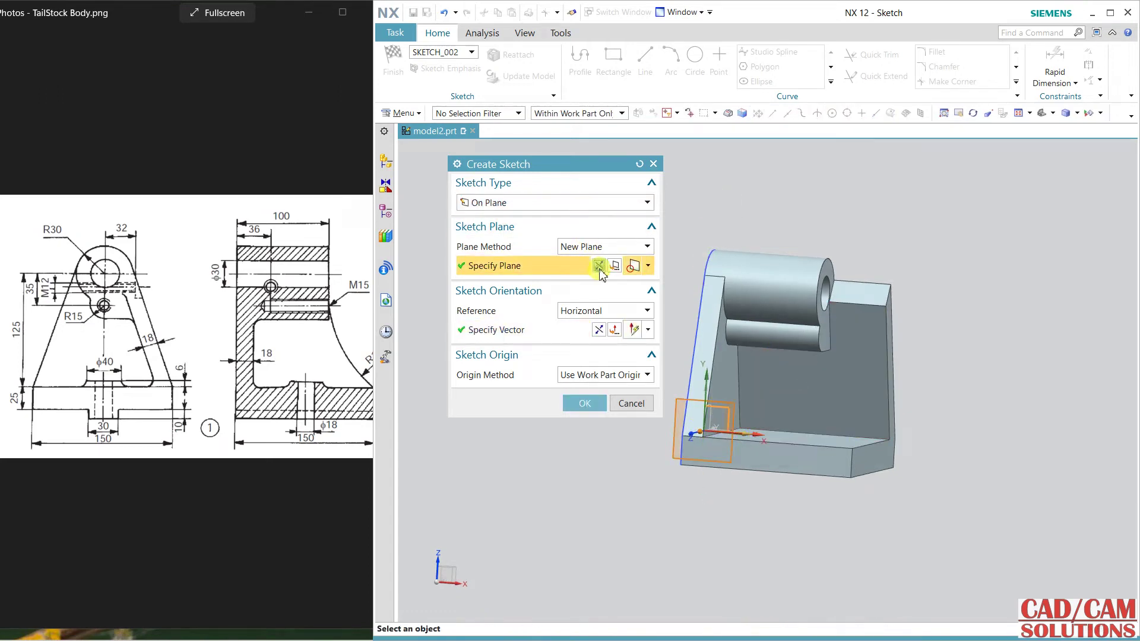
click(582, 405)
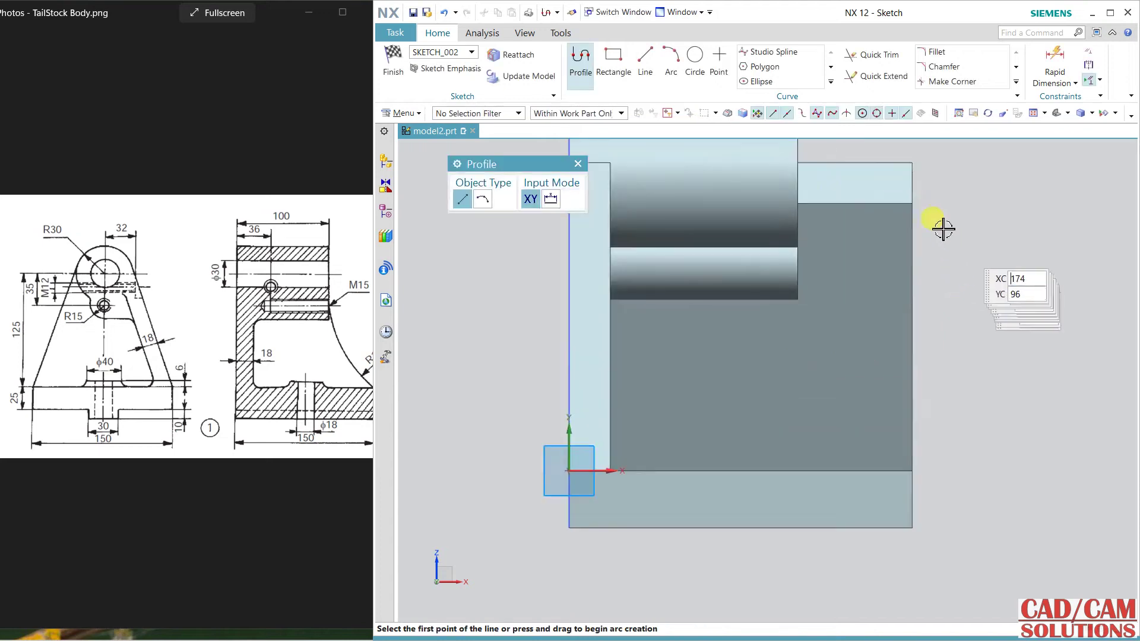
Sketch a three-point arc of about 176 mm radius from the base's front upper corner to the front edge of the lower boss
click(671, 59)
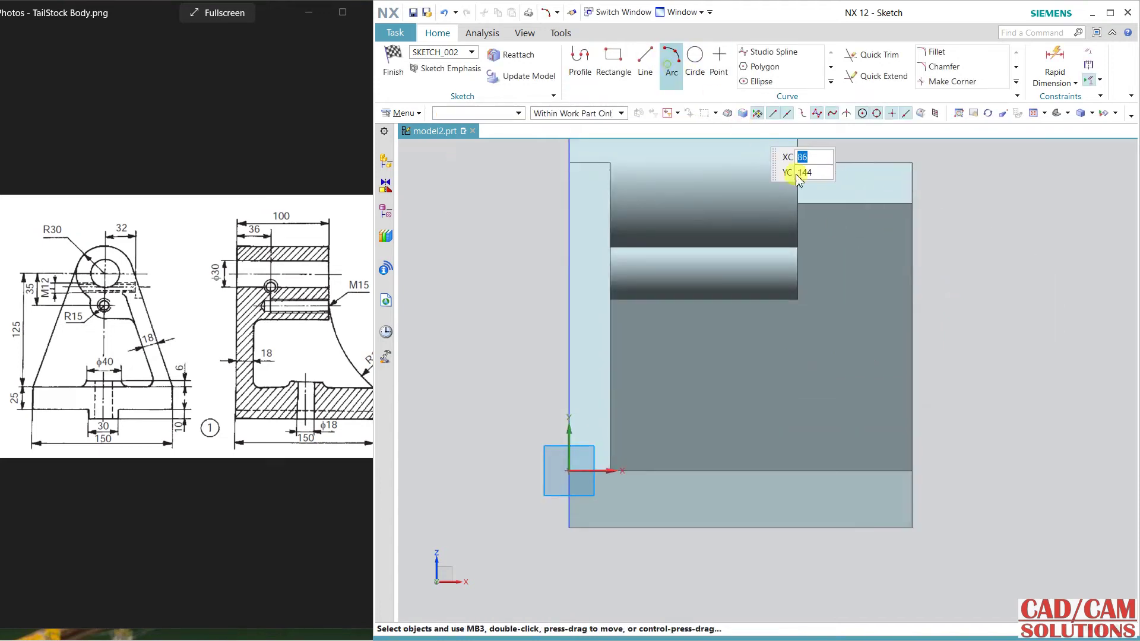
click(912, 471)
key(Home)
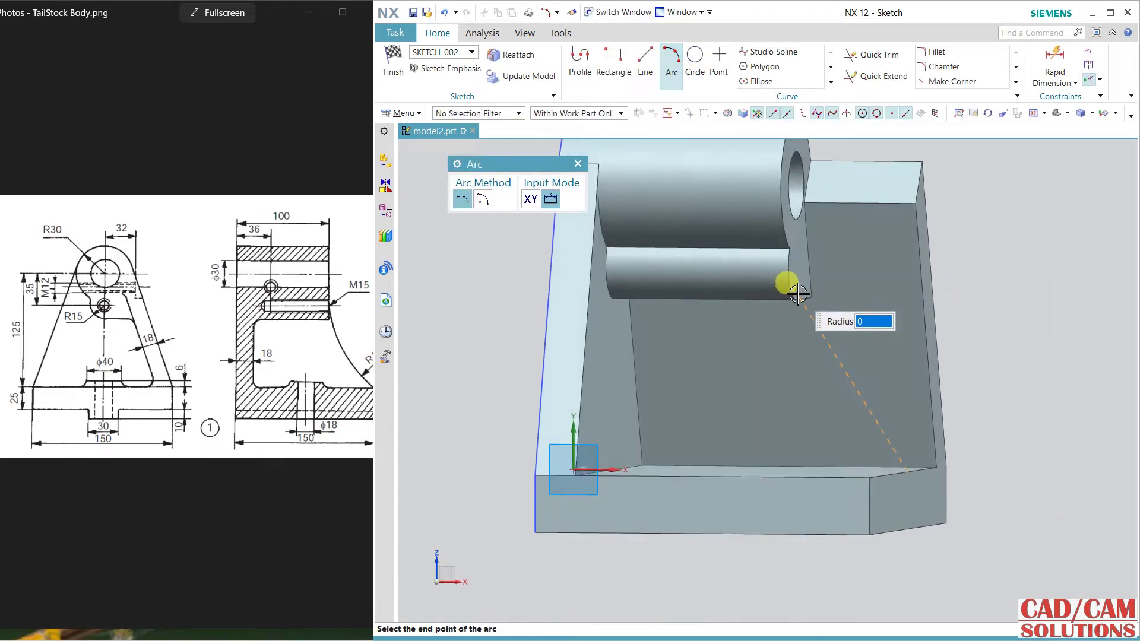
click(797, 288)
middle_drag(826, 382, 850, 382)
click(835, 376)
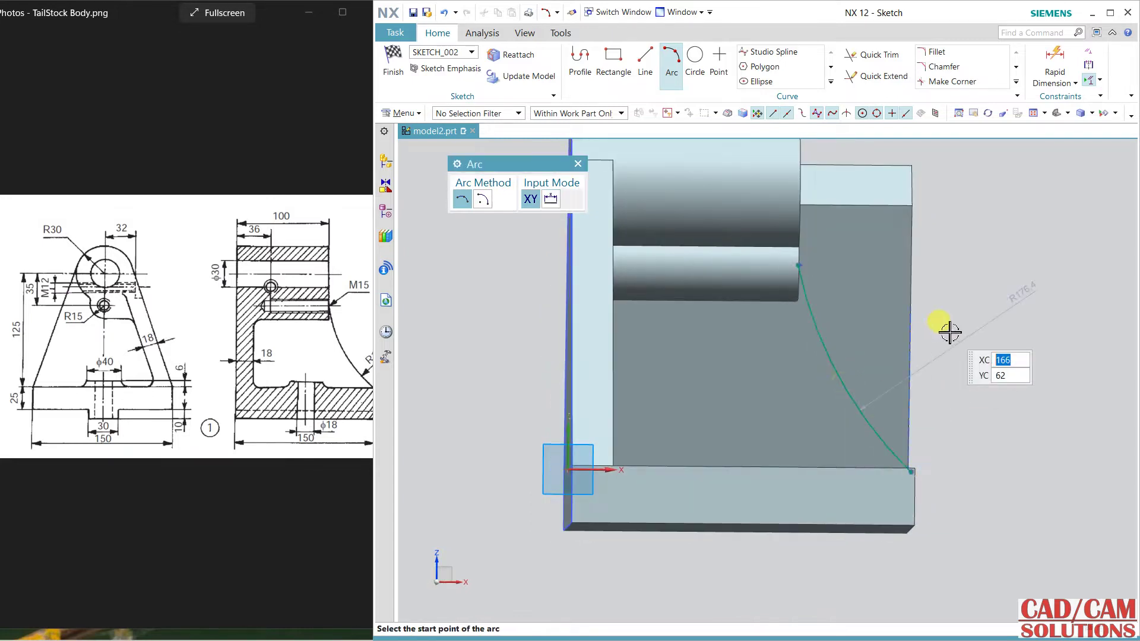
key(Escape)
key(F8)
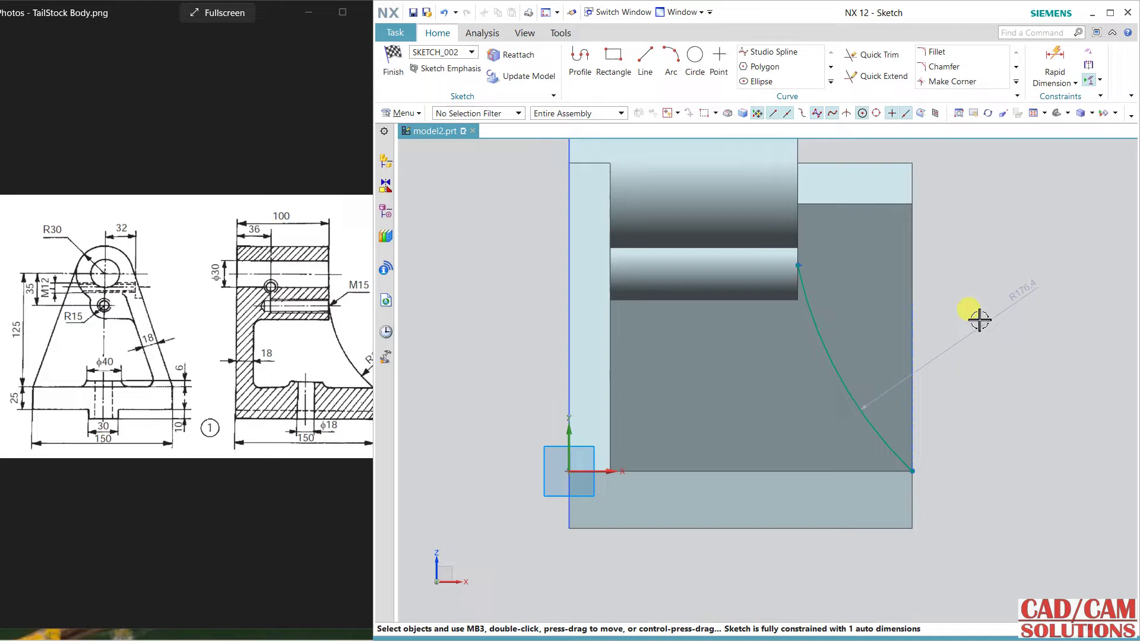
Set the arc's radius to 125 mm as given in the reference drawing
double_click(1007, 303)
click(335, 342)
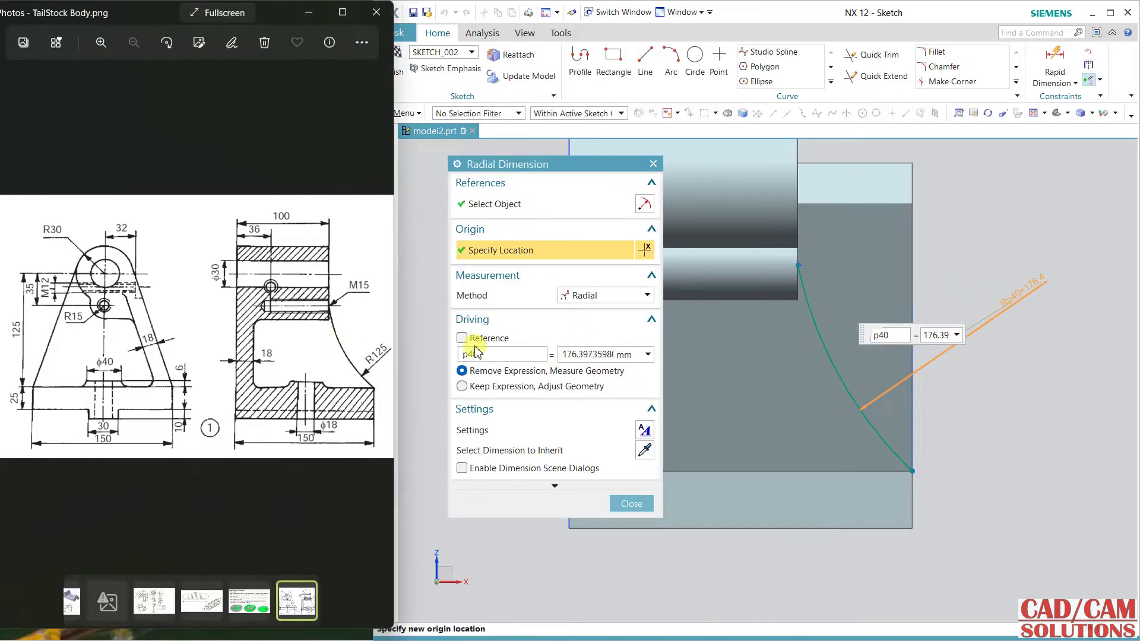
click(601, 355)
scroll(284, 356, up, 3)
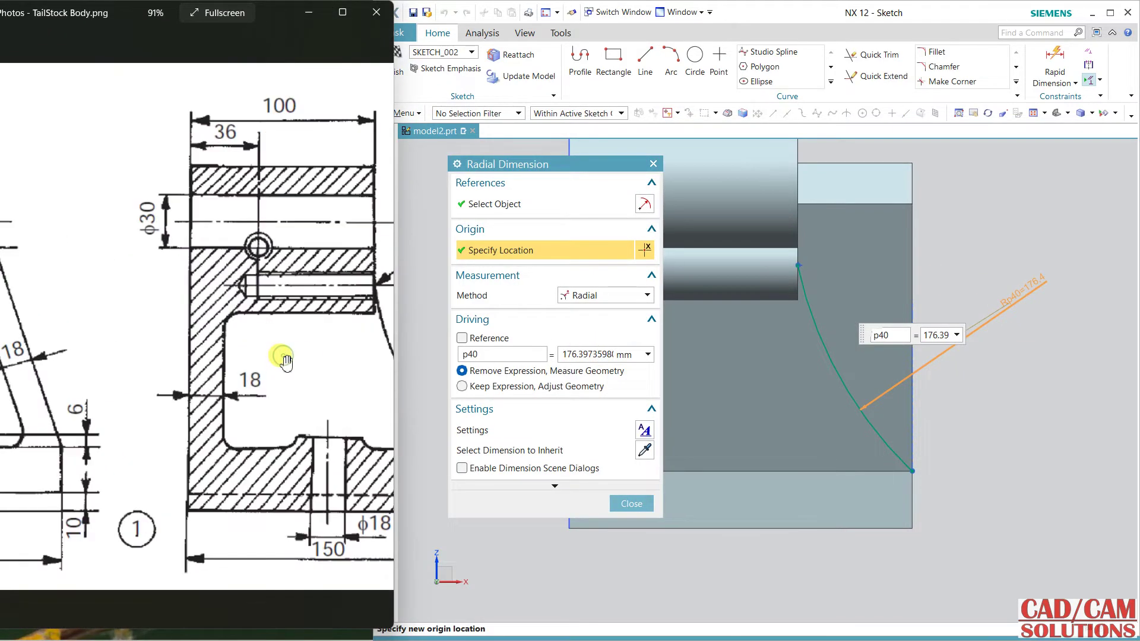
click(564, 356)
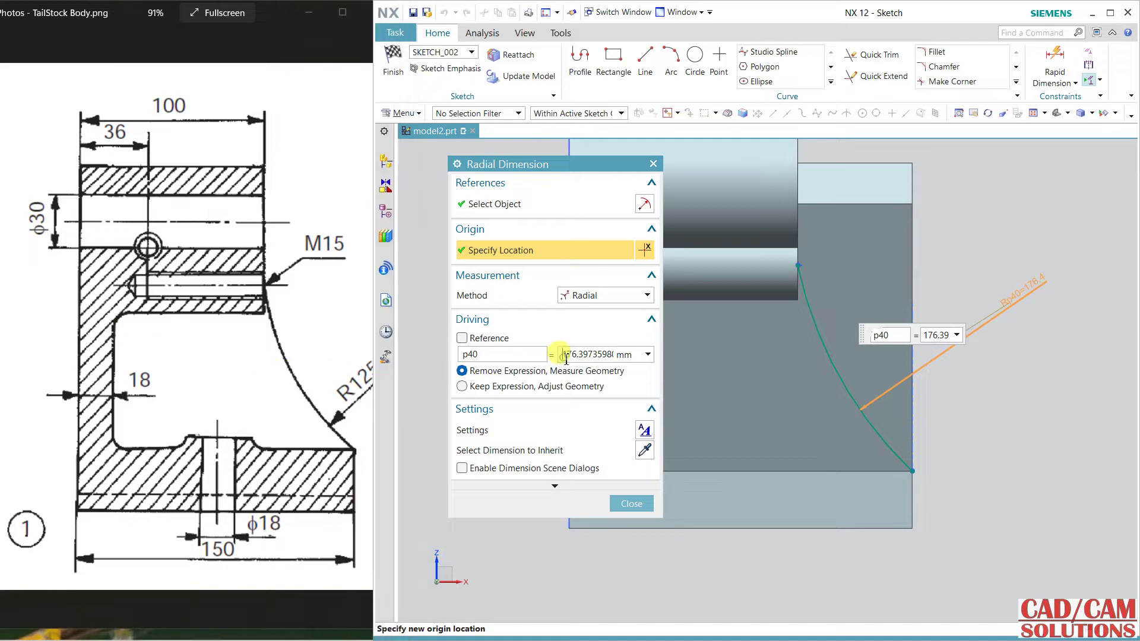
double_click(566, 355)
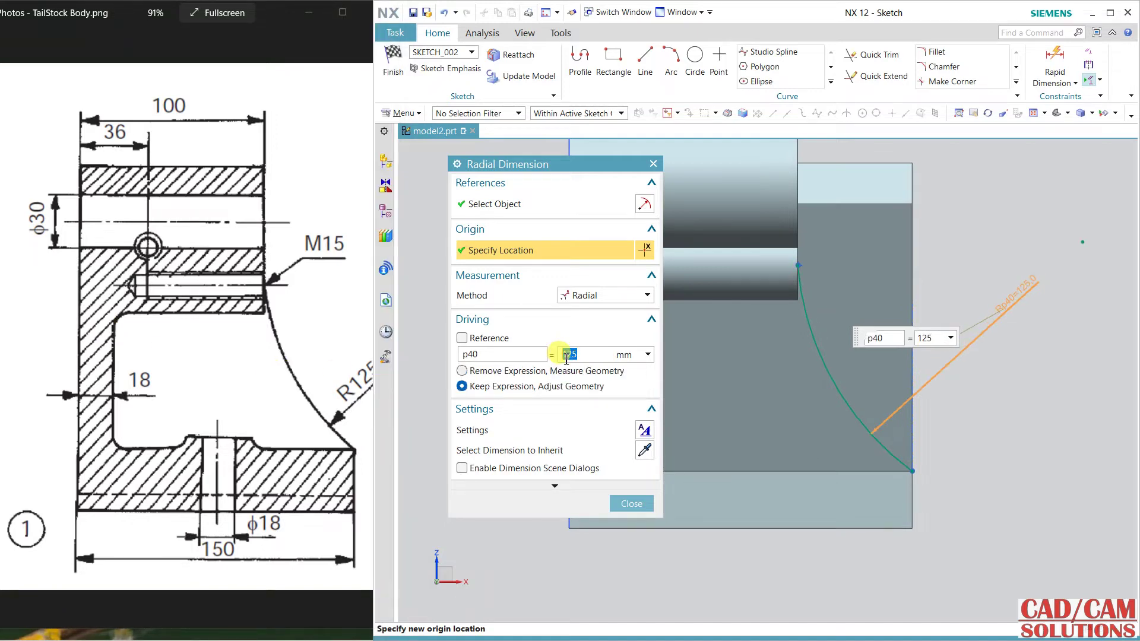
click(631, 505)
mouse_move(753, 348)
middle_down()
mouse_move(666, 394)
mouse_move(656, 425)
mouse_move(848, 328)
middle_up()
key(F8)
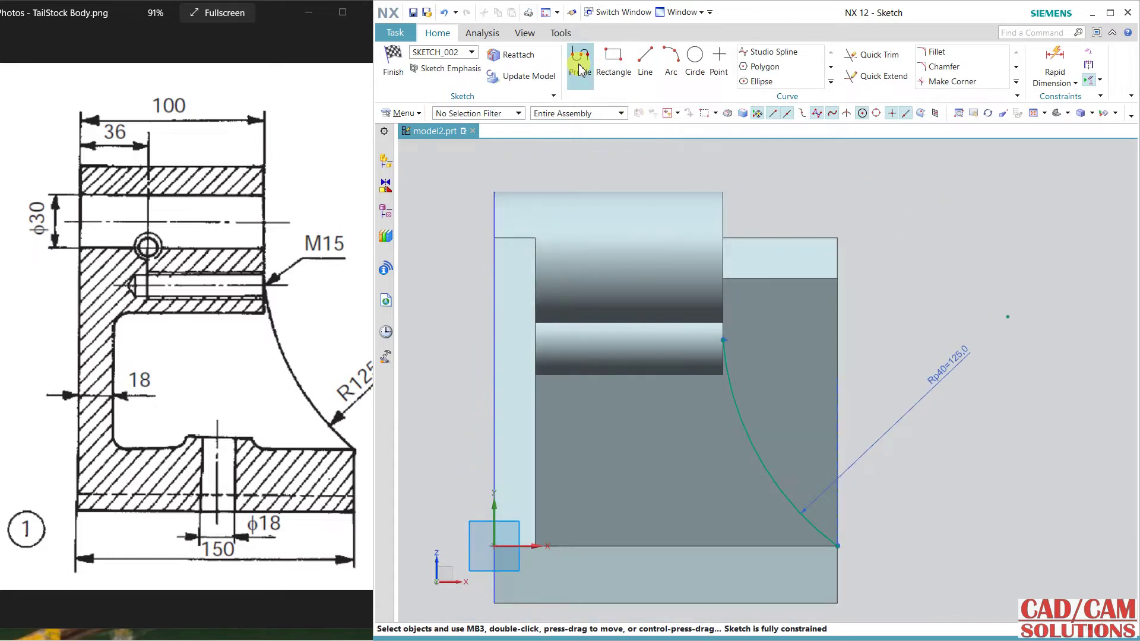
Close the arc outside the body with lines about 69 mm up, 62 mm across, 159 mm down and 12 mm back; delete the stray diagonal line
click(580, 70)
click(722, 339)
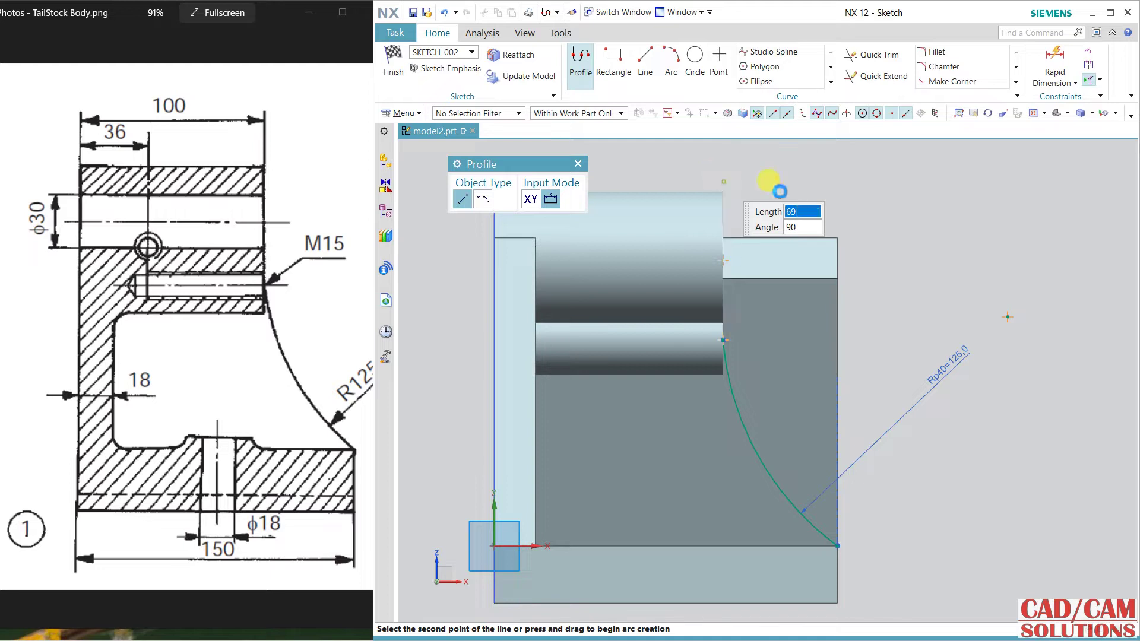
click(779, 190)
click(866, 191)
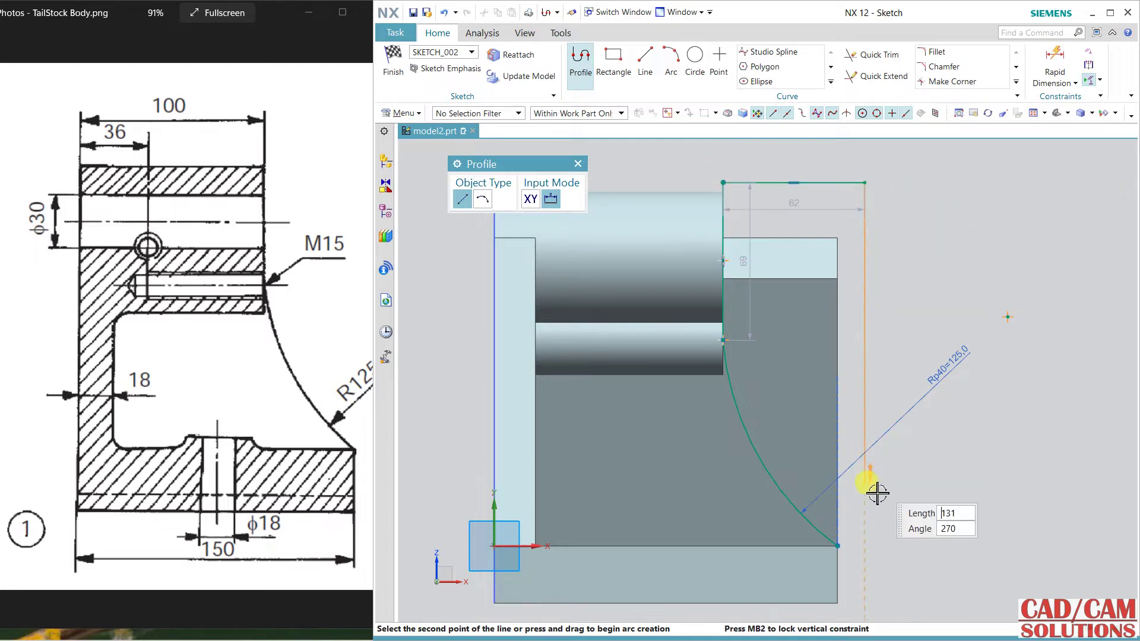
click(865, 544)
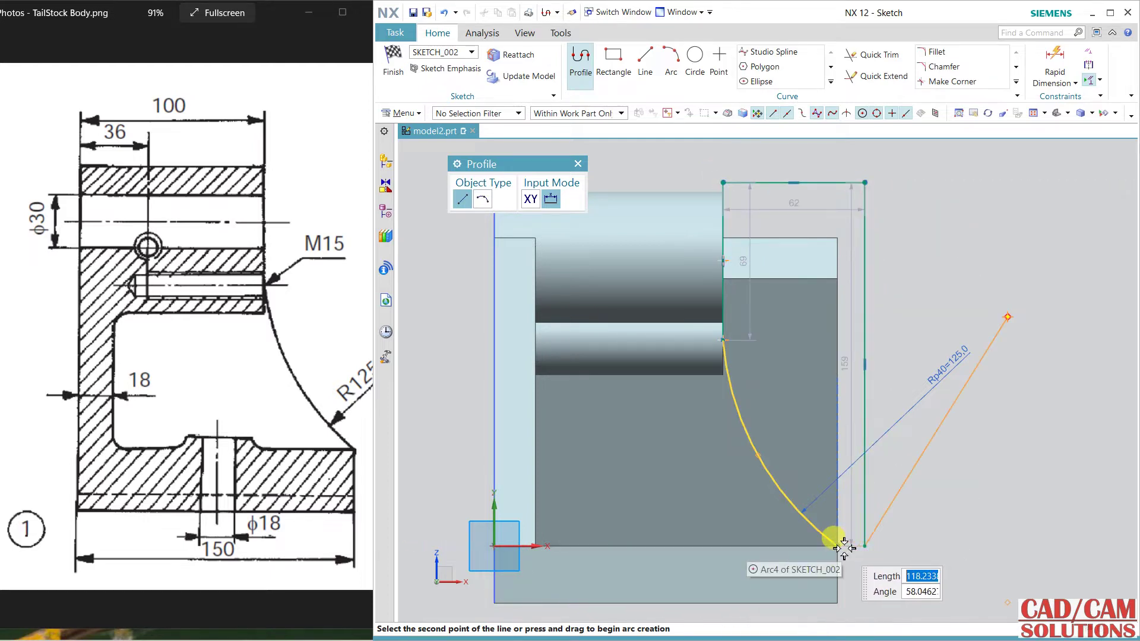
click(1009, 316)
middle_click(958, 282)
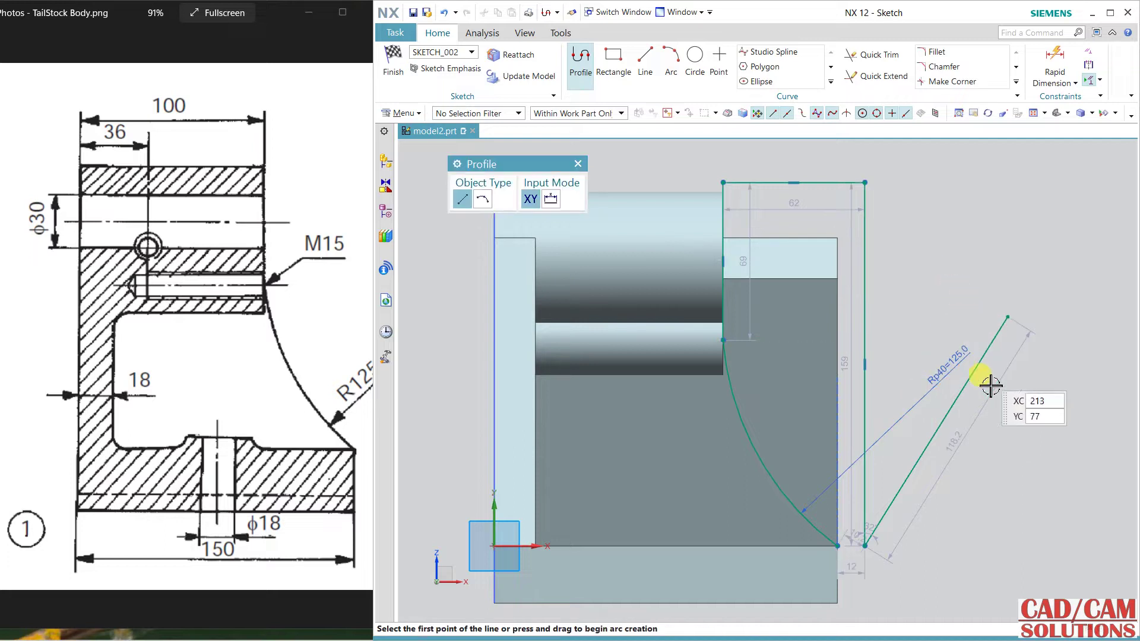
click(872, 544)
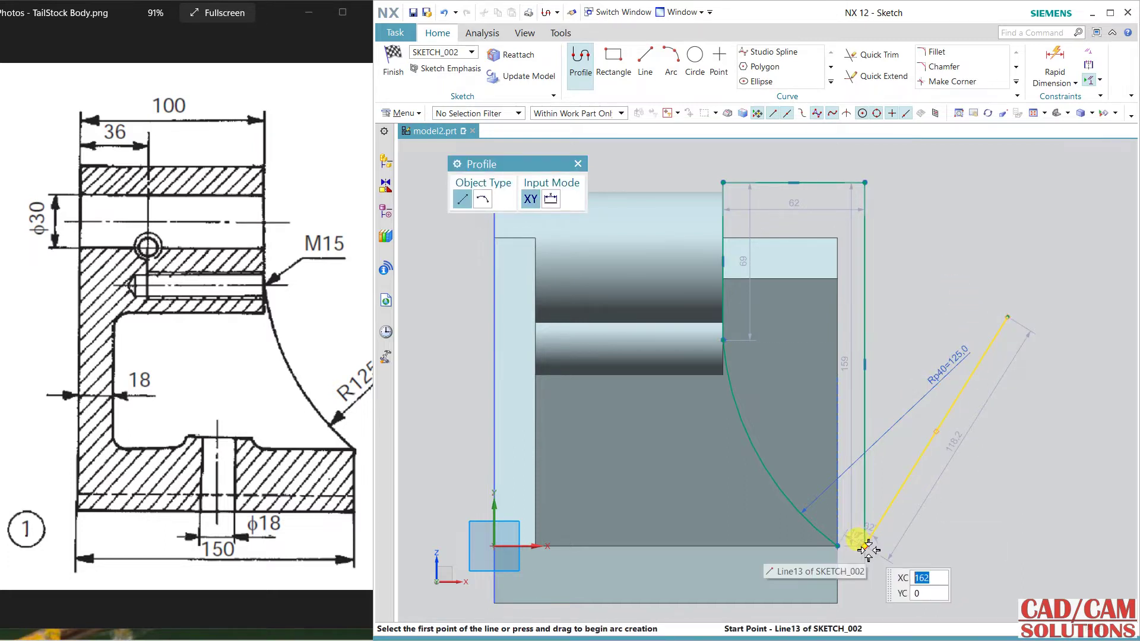
click(837, 545)
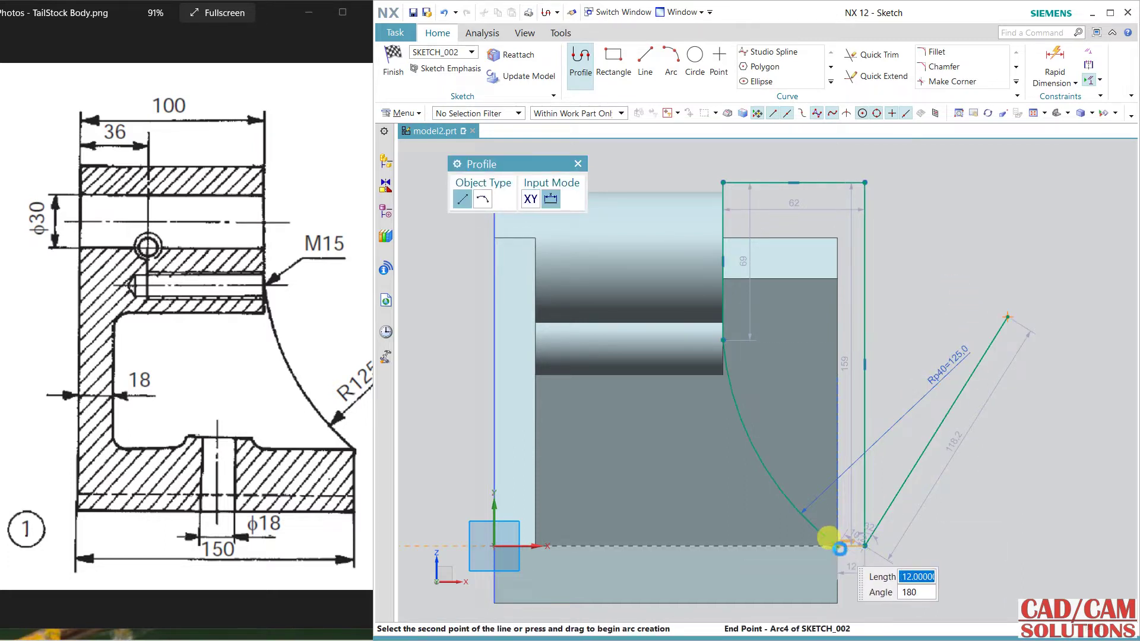
key(Escape)
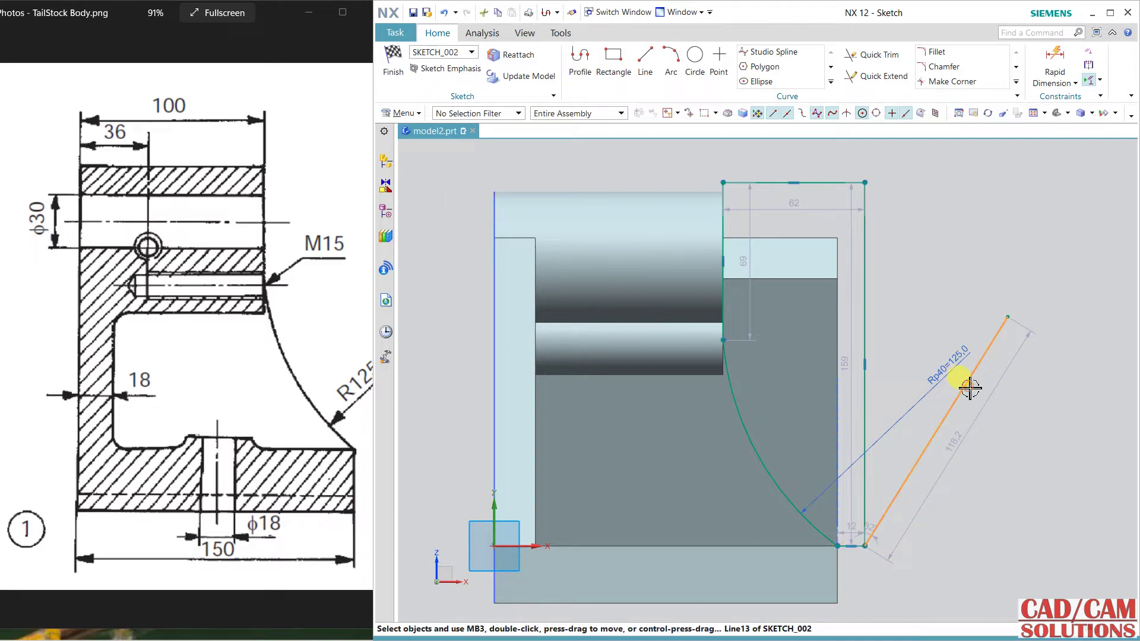
click(969, 388)
key(Delete)
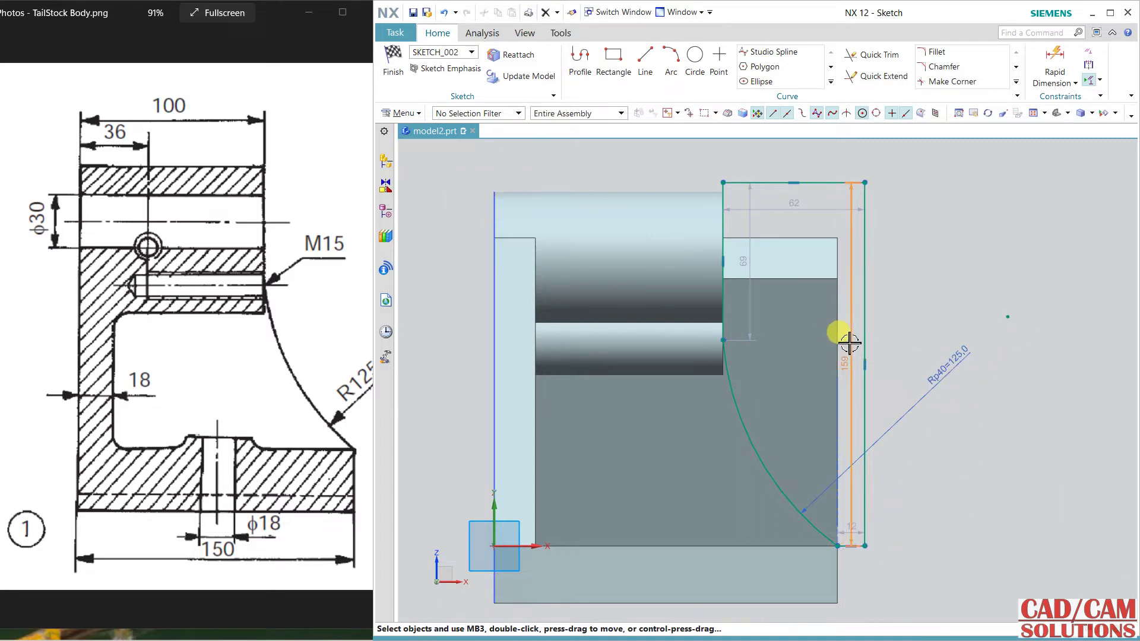
Set the cut profile's outer height to 160 mm and its upper width to 65 mm
double_click(849, 343)
text(160)
key(Return)
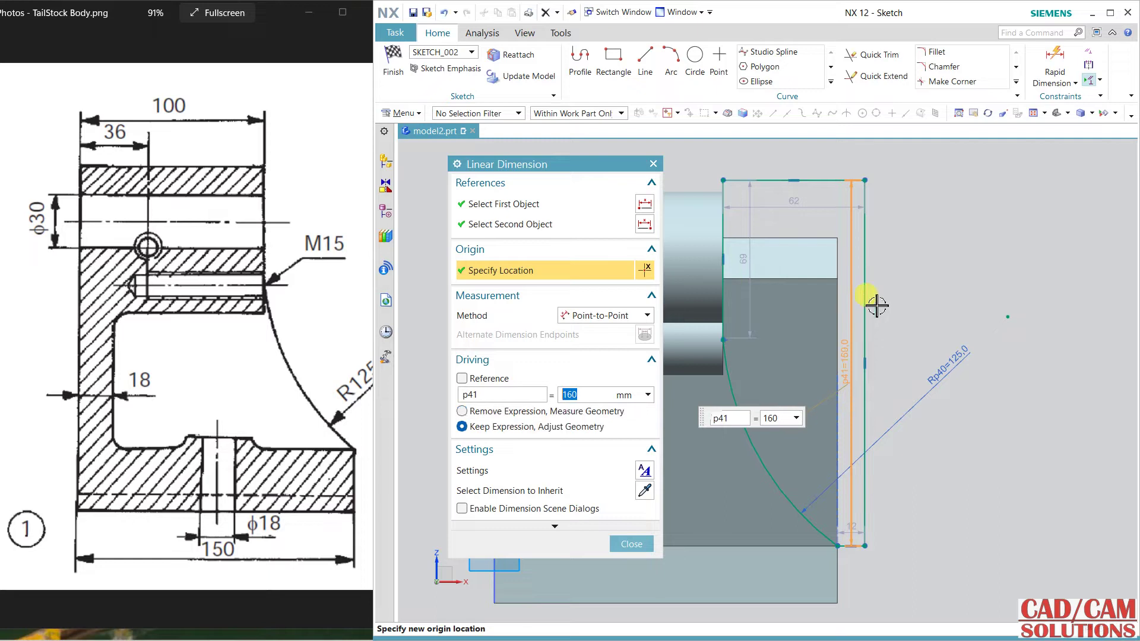
double_click(797, 207)
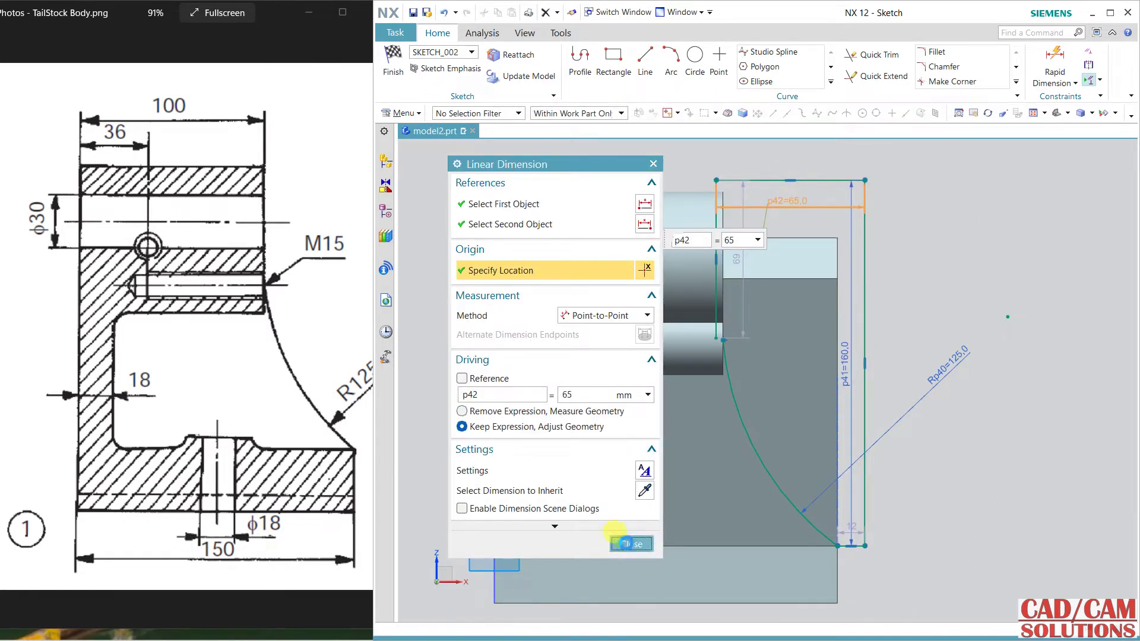
Make the open end of the vertical profile line coincident with the arc's start point and finish the sketch
click(631, 544)
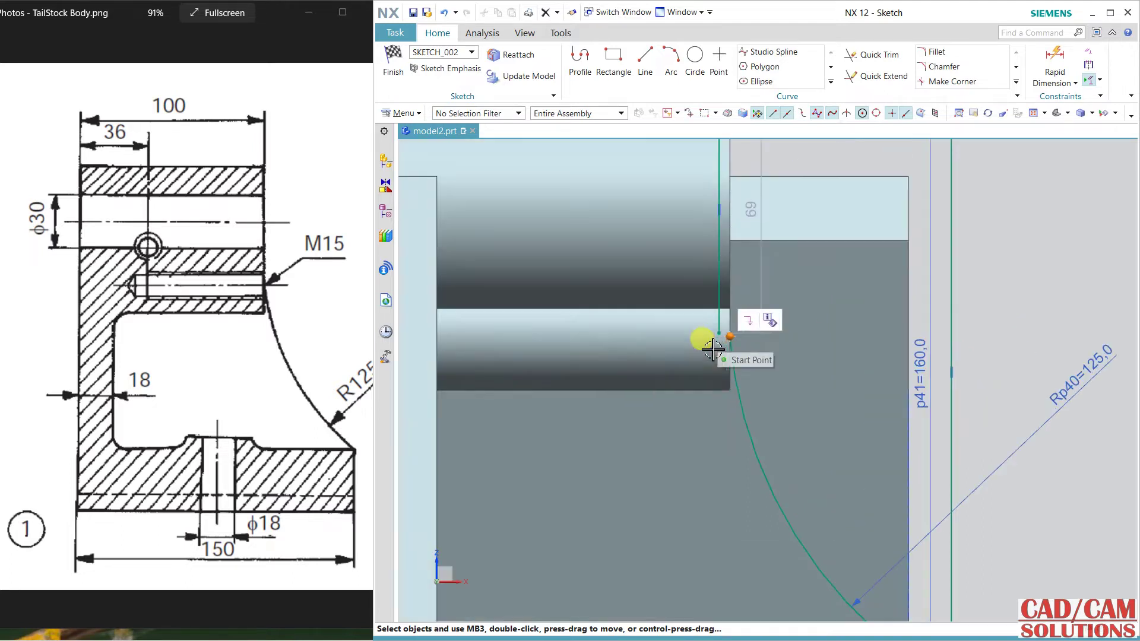
scroll(718, 340, up, 2)
click(718, 337)
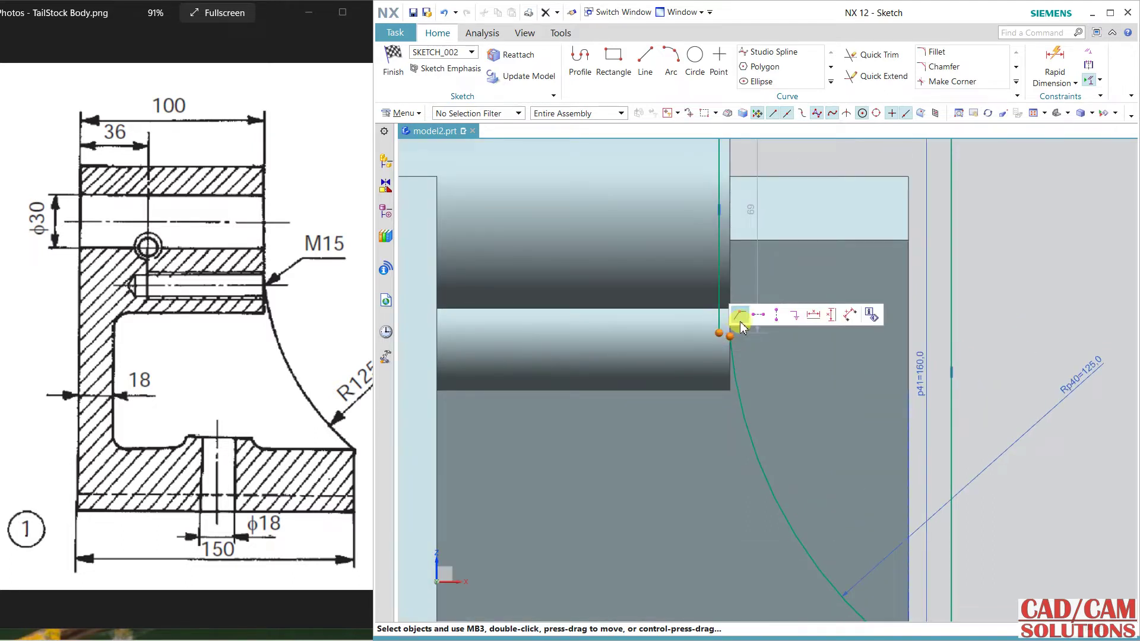
scroll(794, 350, down, 5)
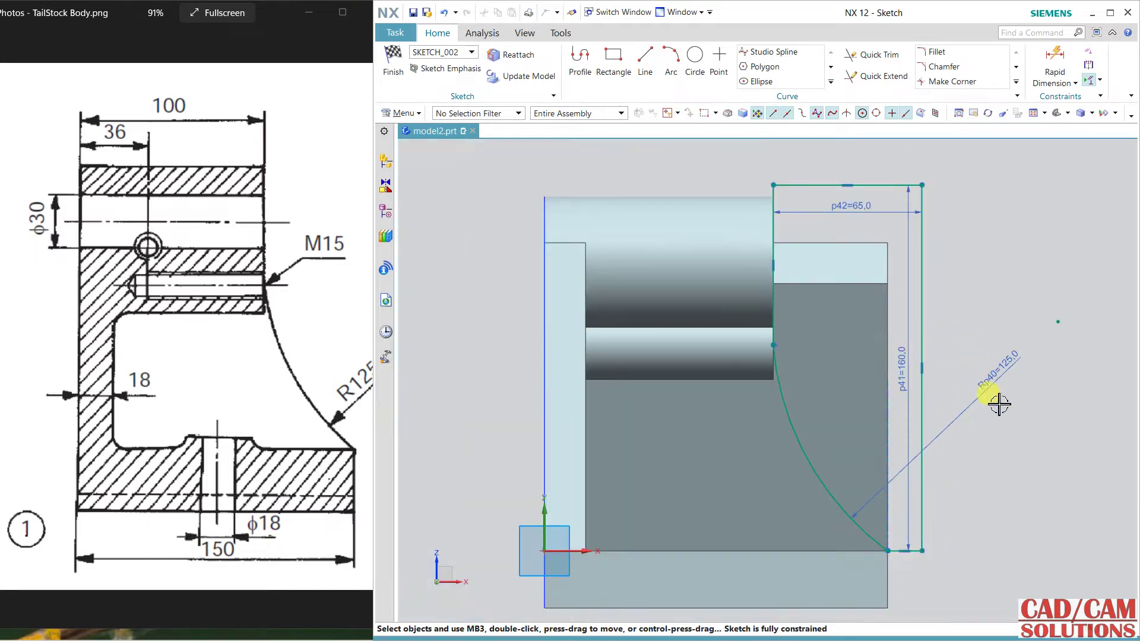
click(393, 60)
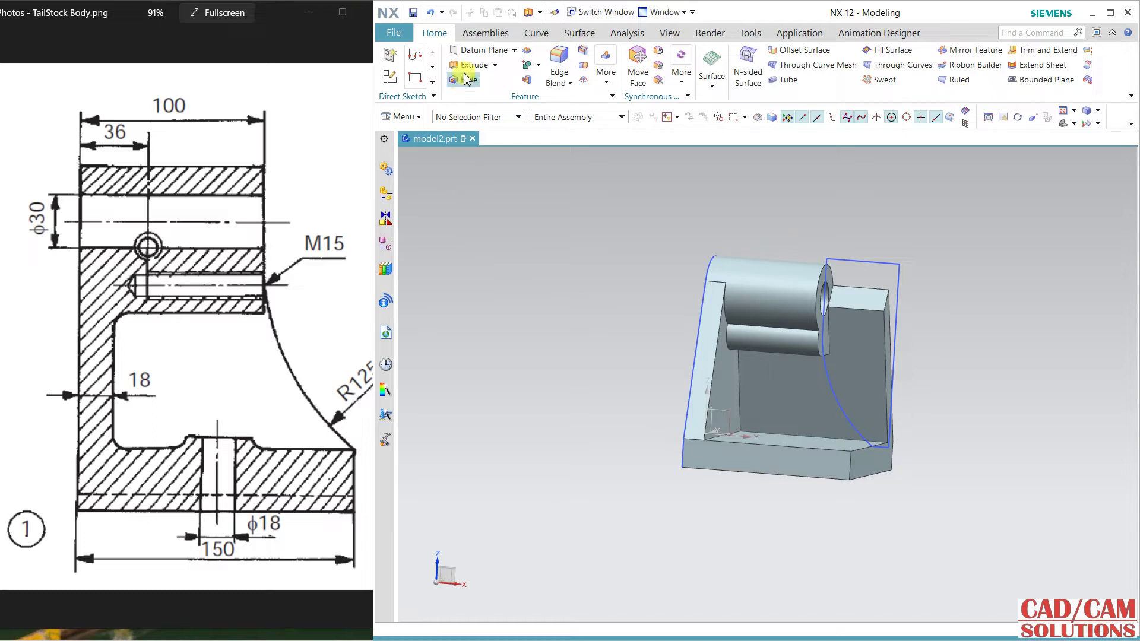
Extrude the closed R125 profile from -470 mm to 0 mm and subtract it from the body to trim the side rib
click(468, 67)
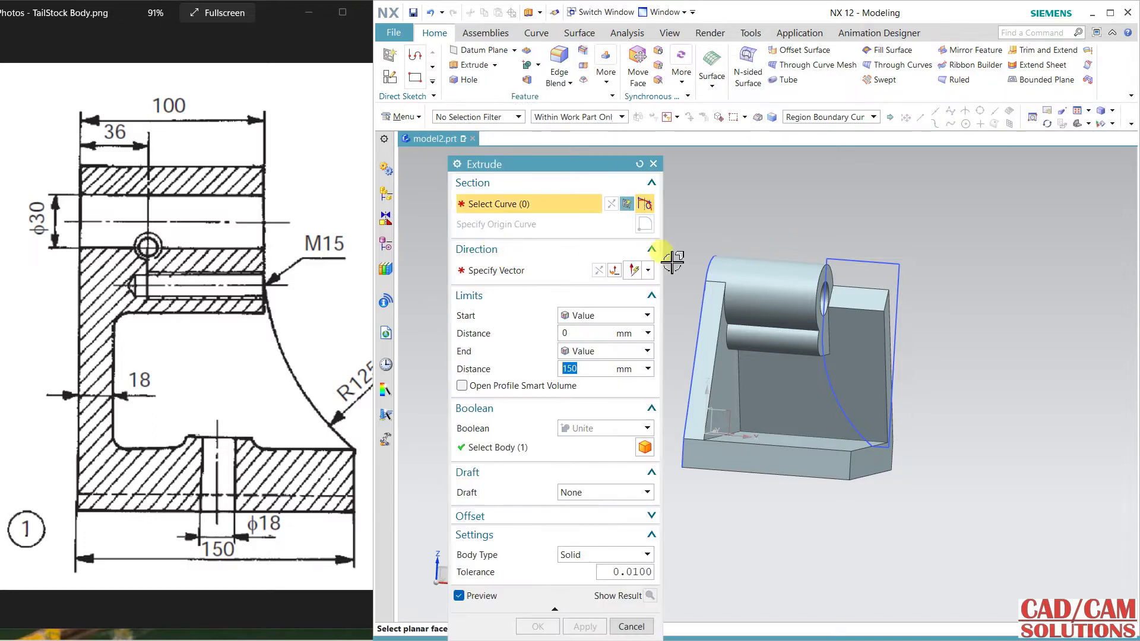
click(844, 274)
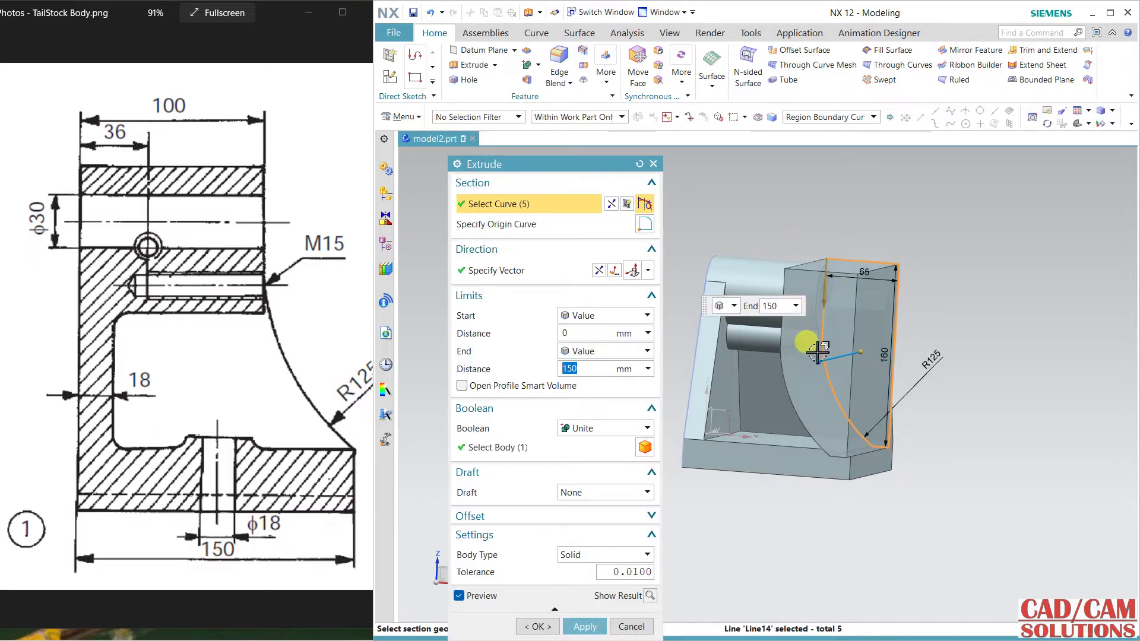
drag(861, 351, 991, 321)
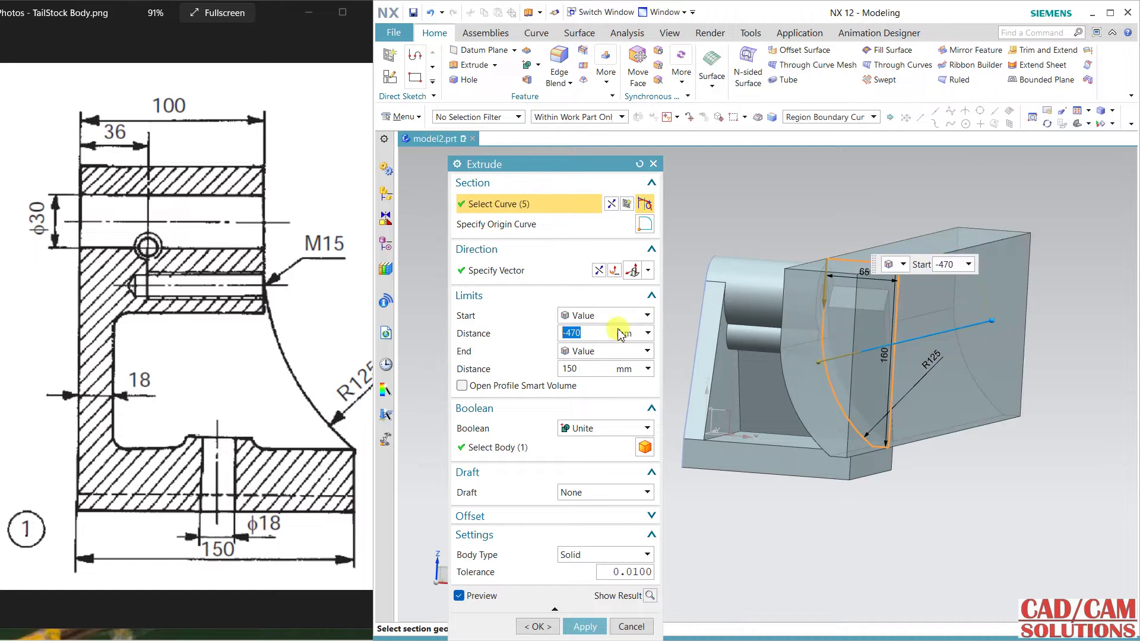
click(582, 368)
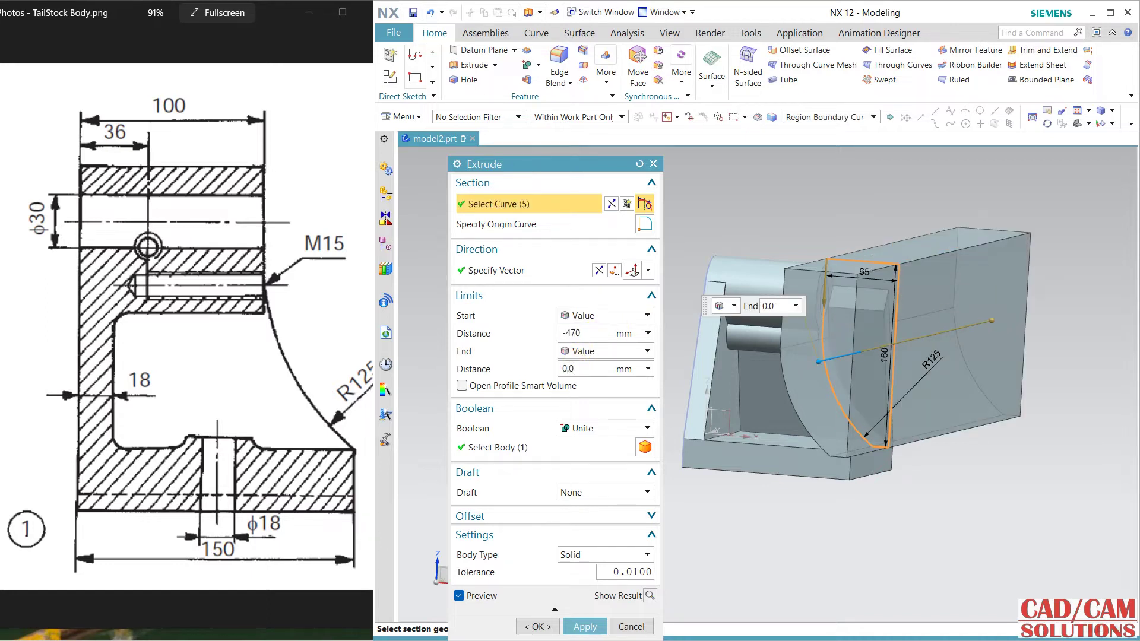
key(Return)
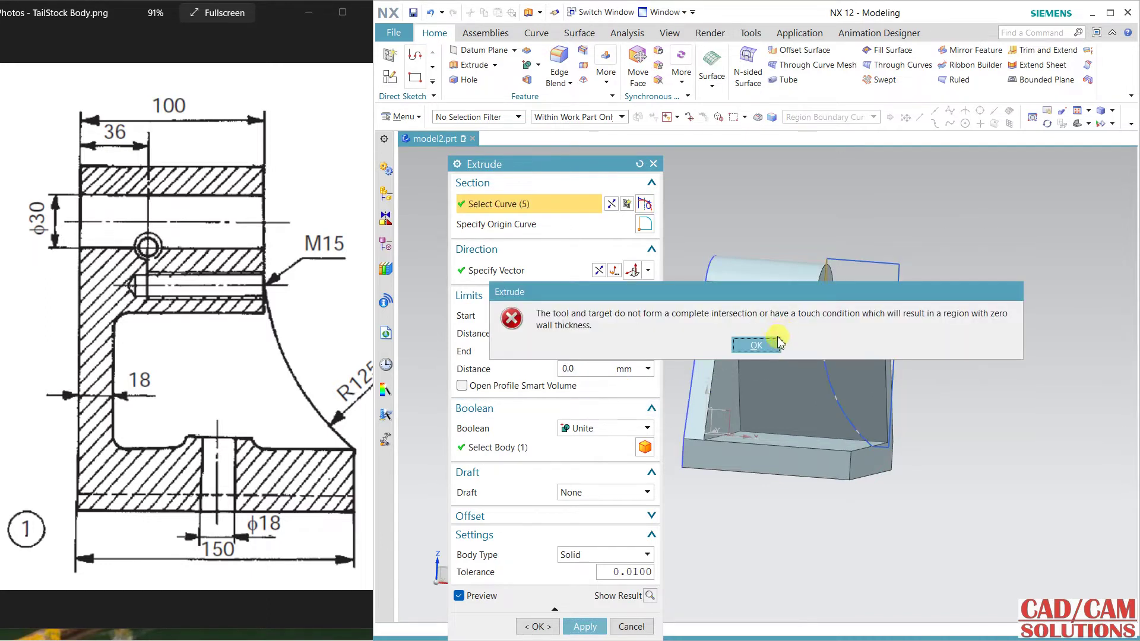
click(756, 345)
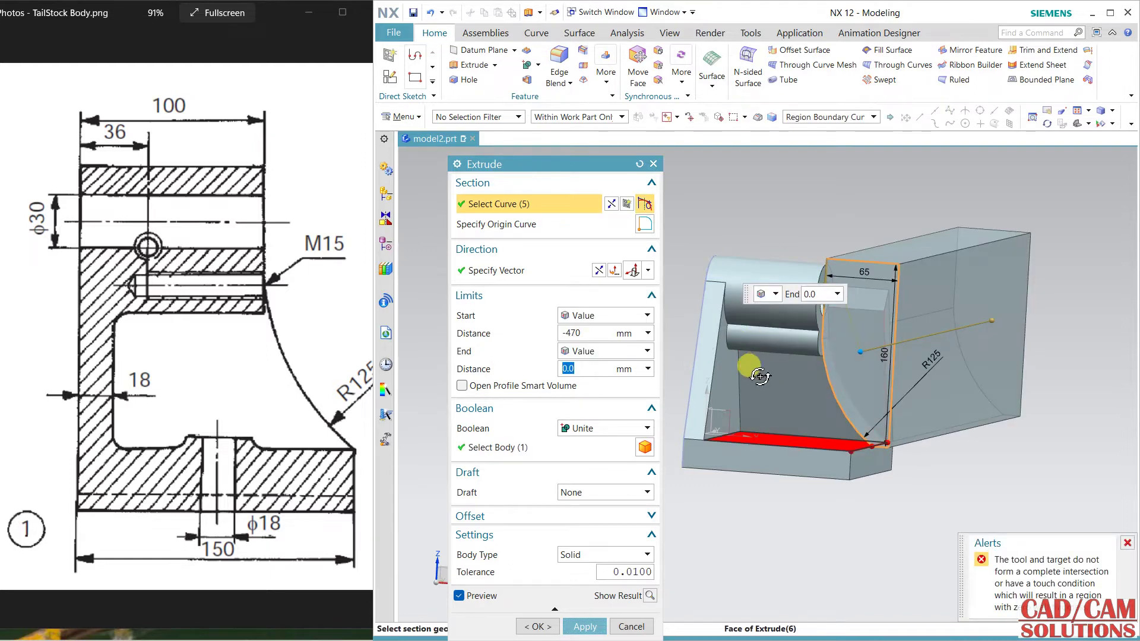
middle_drag(746, 369, 752, 382)
click(599, 428)
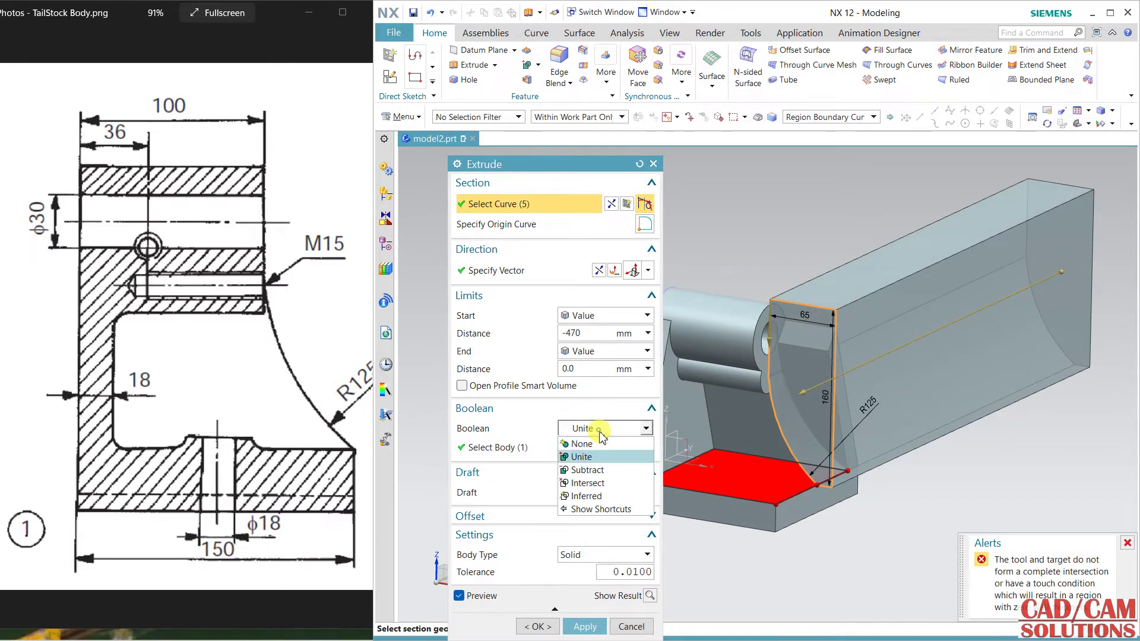
click(603, 473)
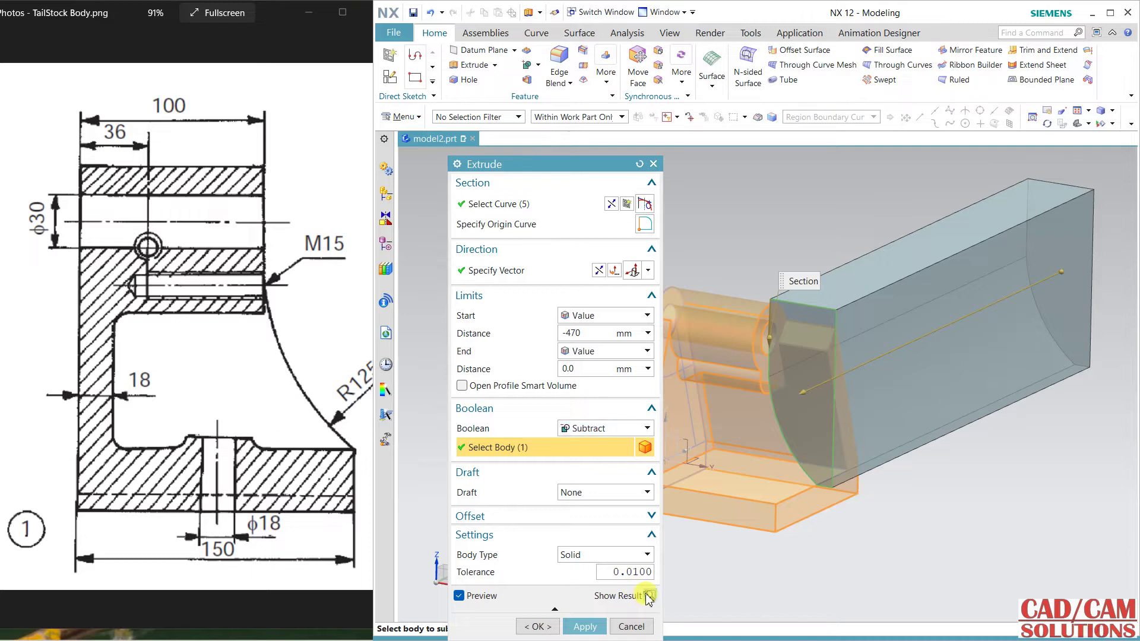
click(650, 596)
click(547, 626)
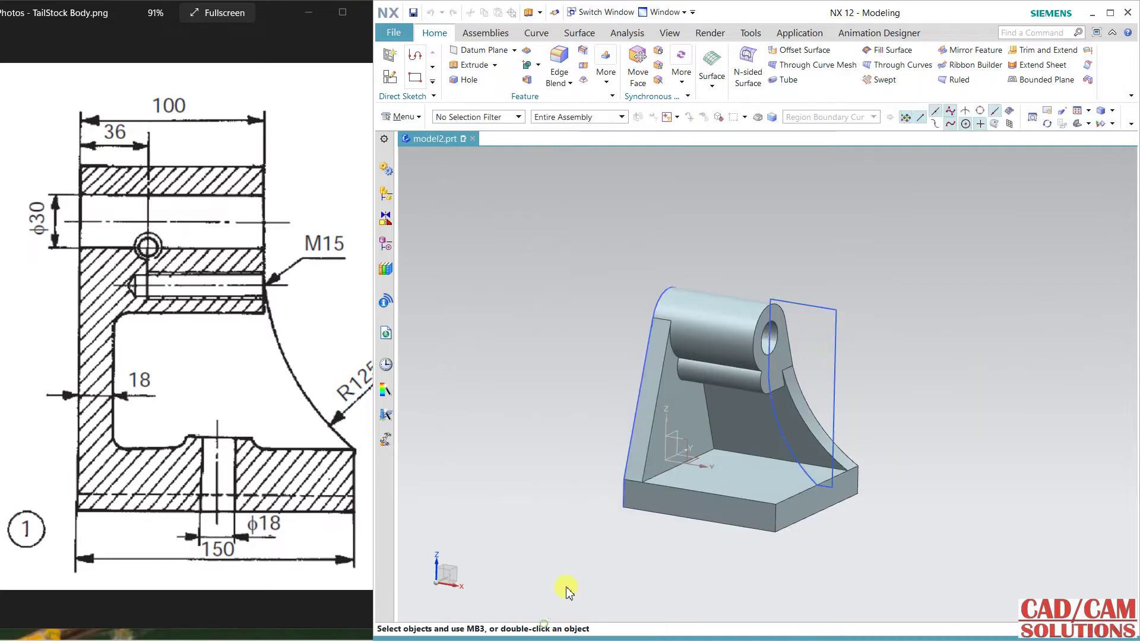
Hide the arc profile sketch, the back wall sketch and the side rib sketch around the body
middle_drag(870, 377, 836, 328)
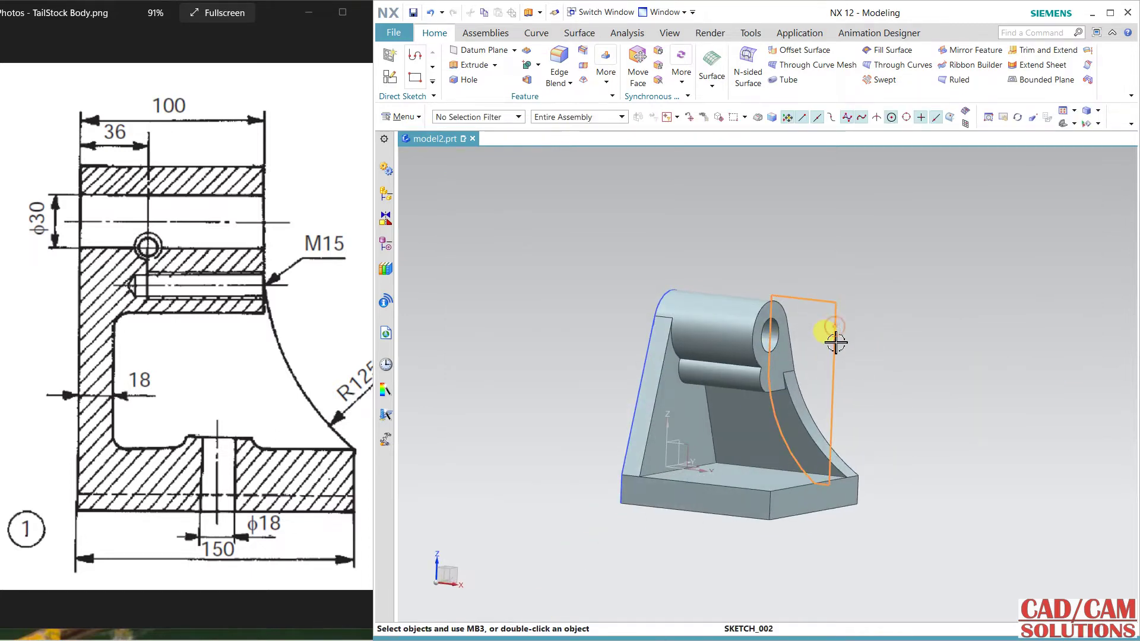
middle_drag(870, 364, 847, 373)
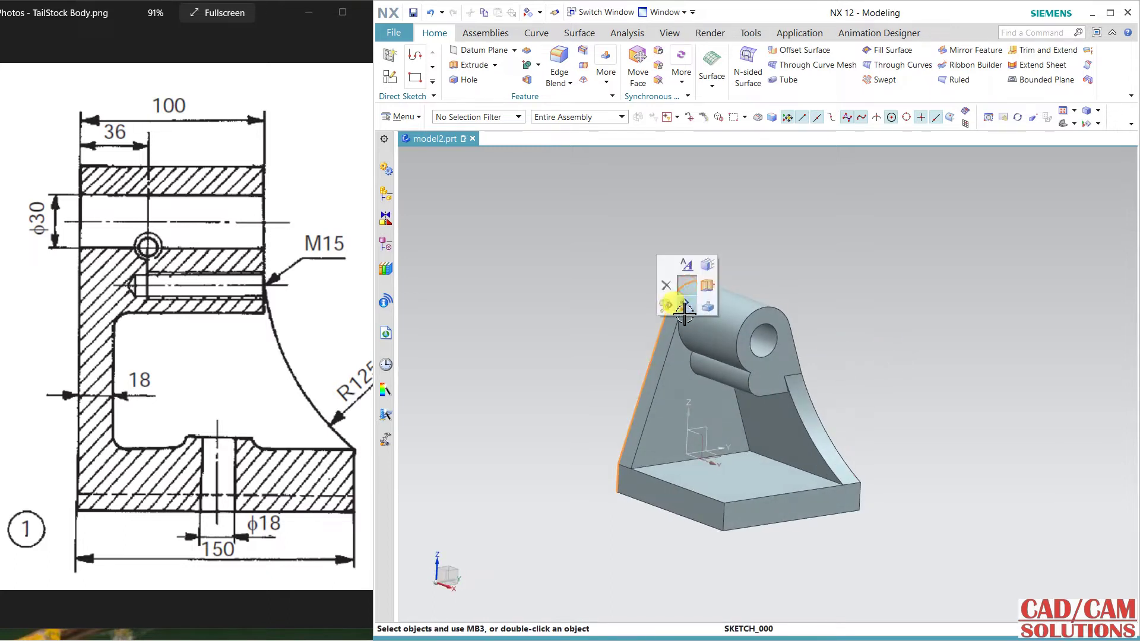
middle_drag(855, 320, 695, 294)
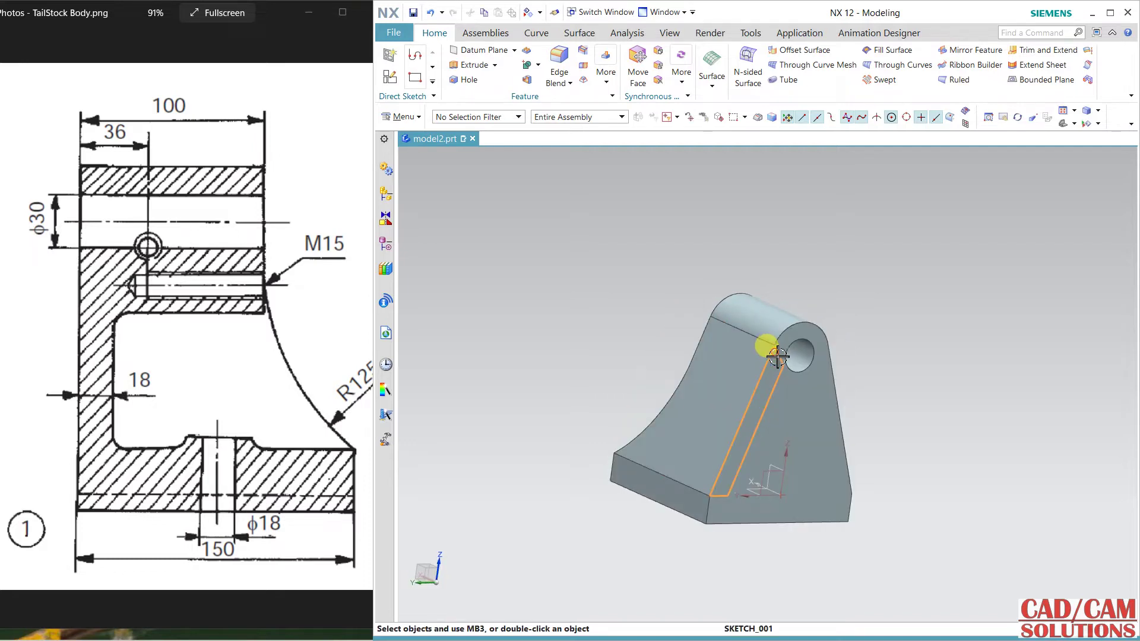
mouse_move(616, 343)
middle_down()
mouse_move(796, 297)
mouse_move(818, 317)
mouse_move(778, 304)
middle_up()
Edge-blend the joint between the main and lower bosses and the edge where the lower boss meets the side rib, both with 5 mm radius
click(216, 285)
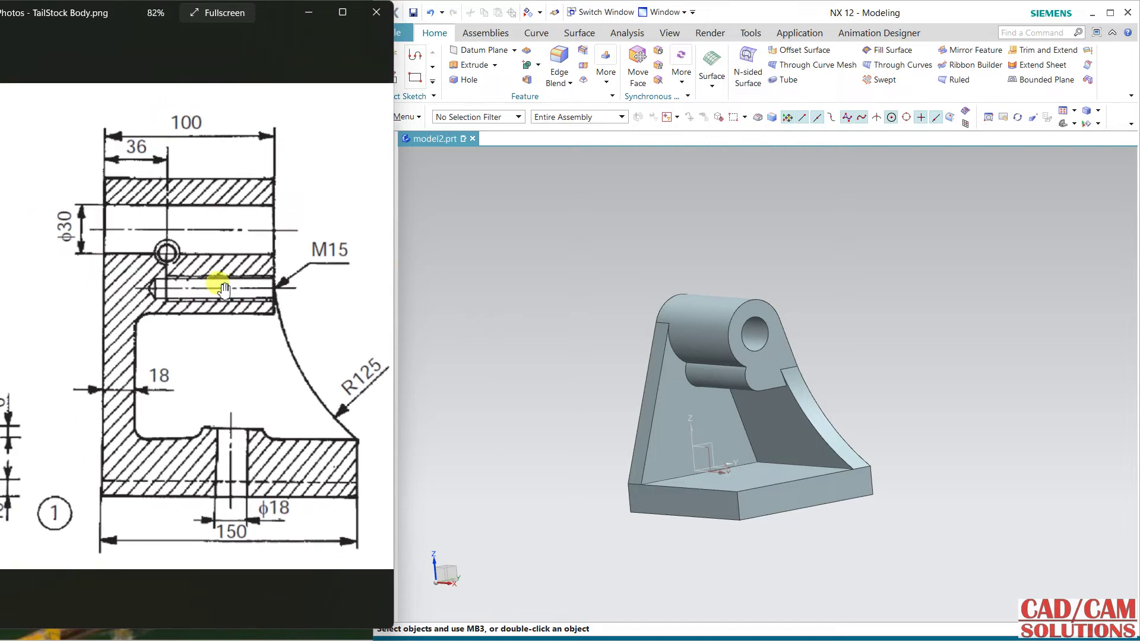
scroll(224, 289, down, 5)
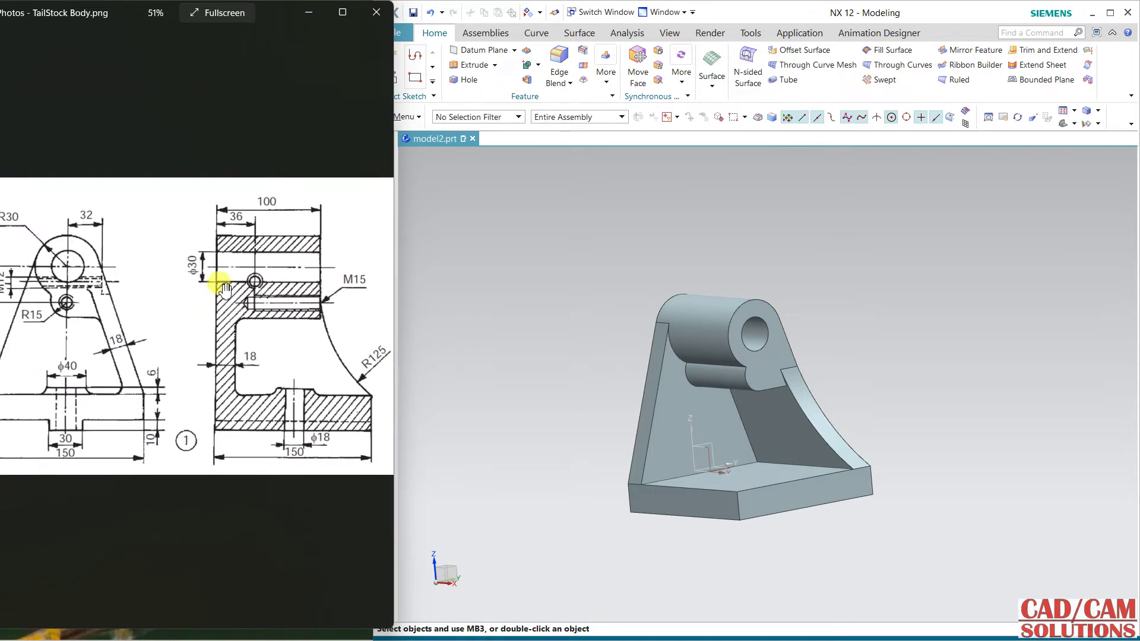
scroll(224, 289, down, 1)
middle_drag(538, 304, 595, 309)
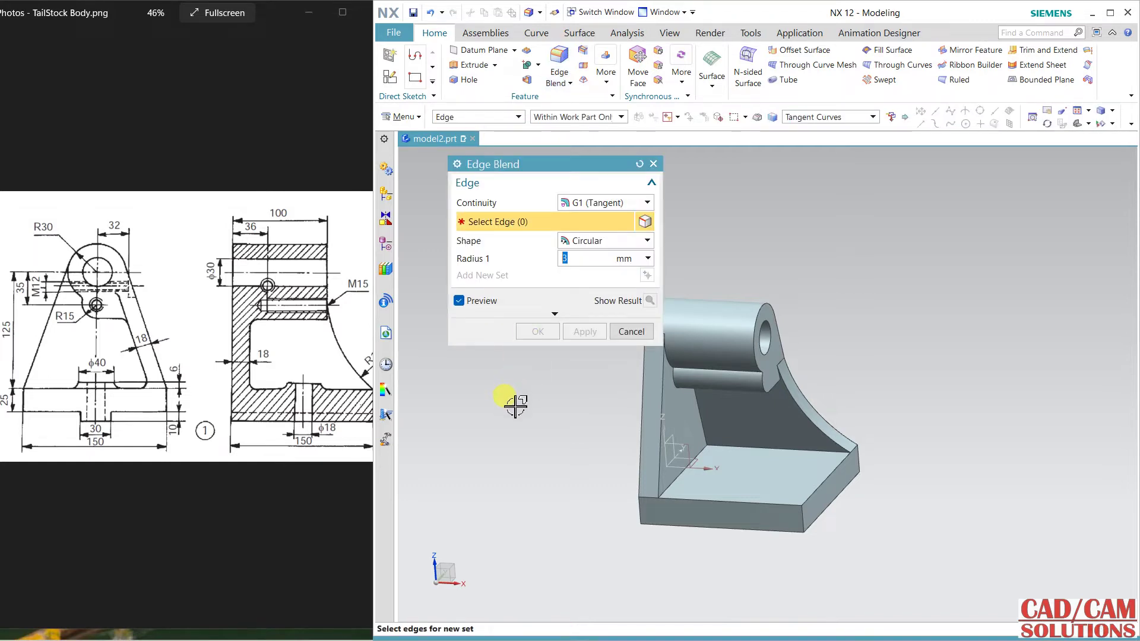
middle_drag(565, 425, 541, 419)
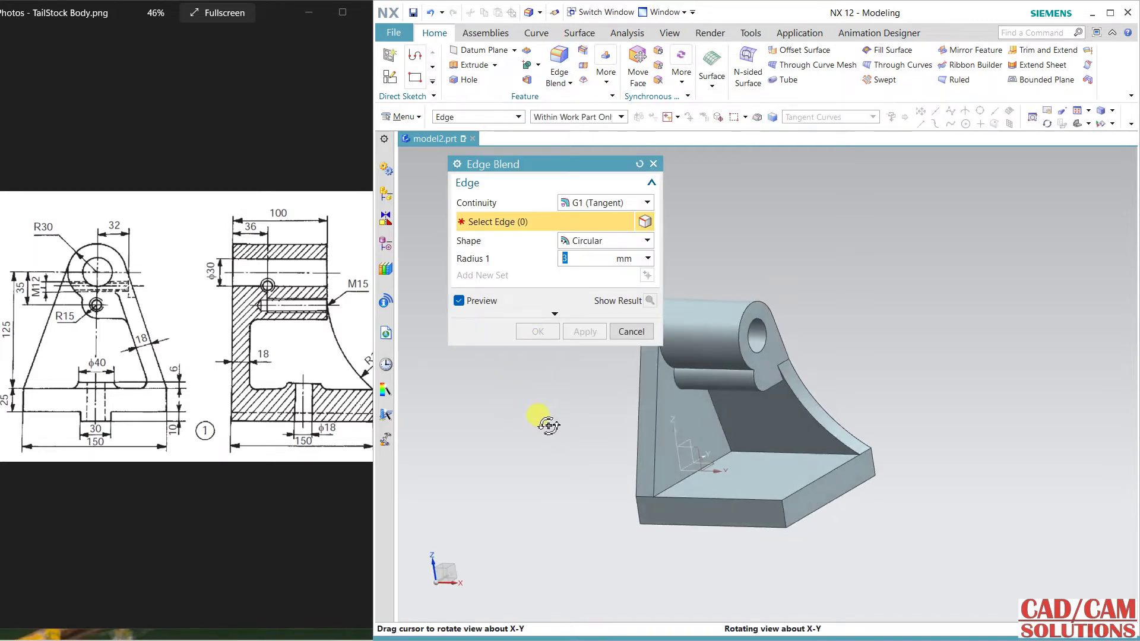
scroll(721, 355, up, 1)
click(735, 371)
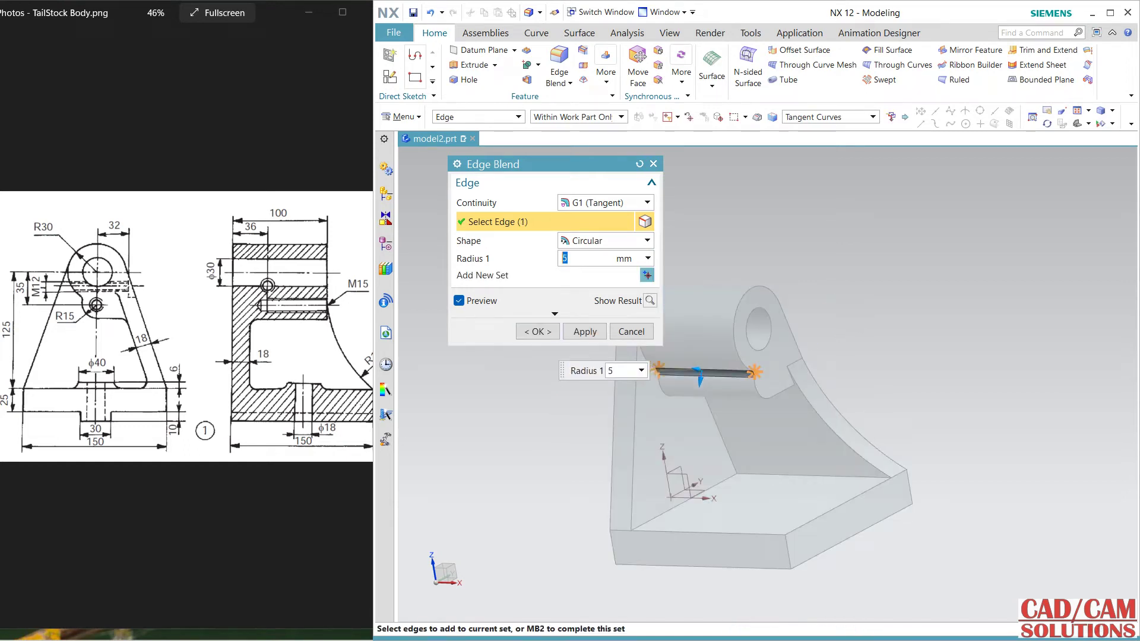
click(585, 332)
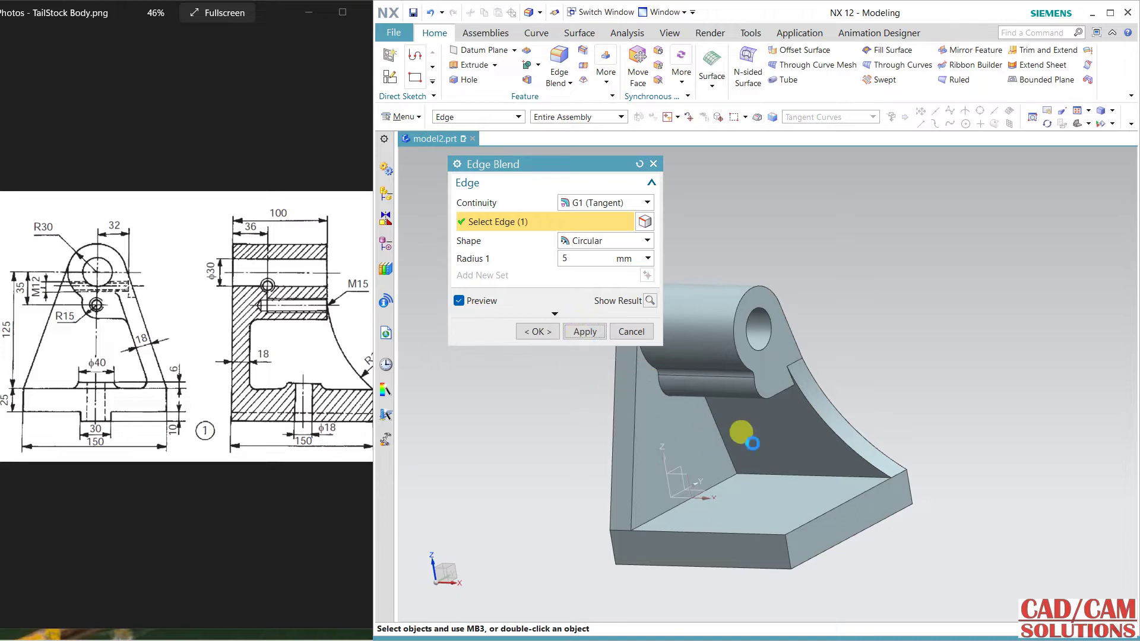
middle_drag(730, 420, 736, 372)
click(753, 409)
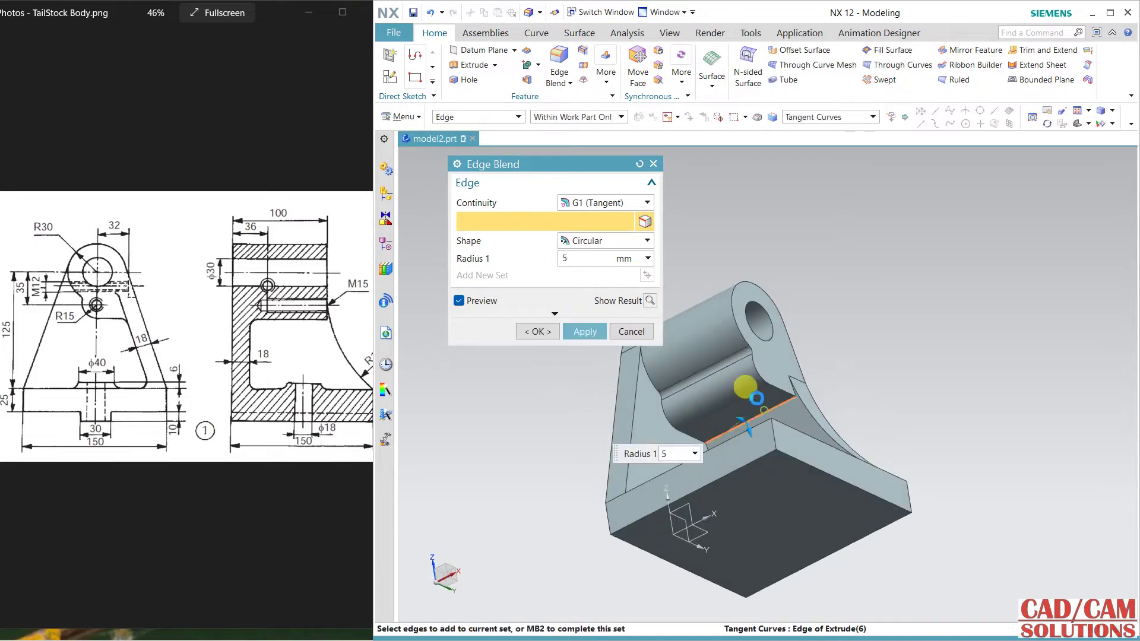
click(580, 331)
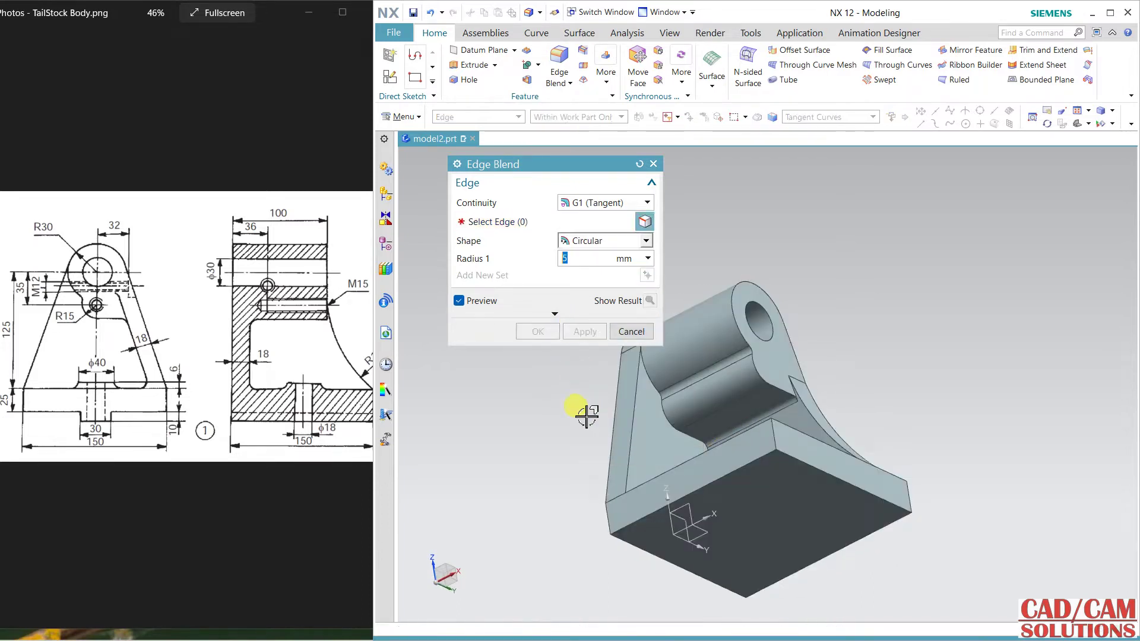
Edge-blend the inner corners between base, back wall, side rib and boss with a 5 mm radius
middle_drag(585, 412, 774, 501)
click(831, 478)
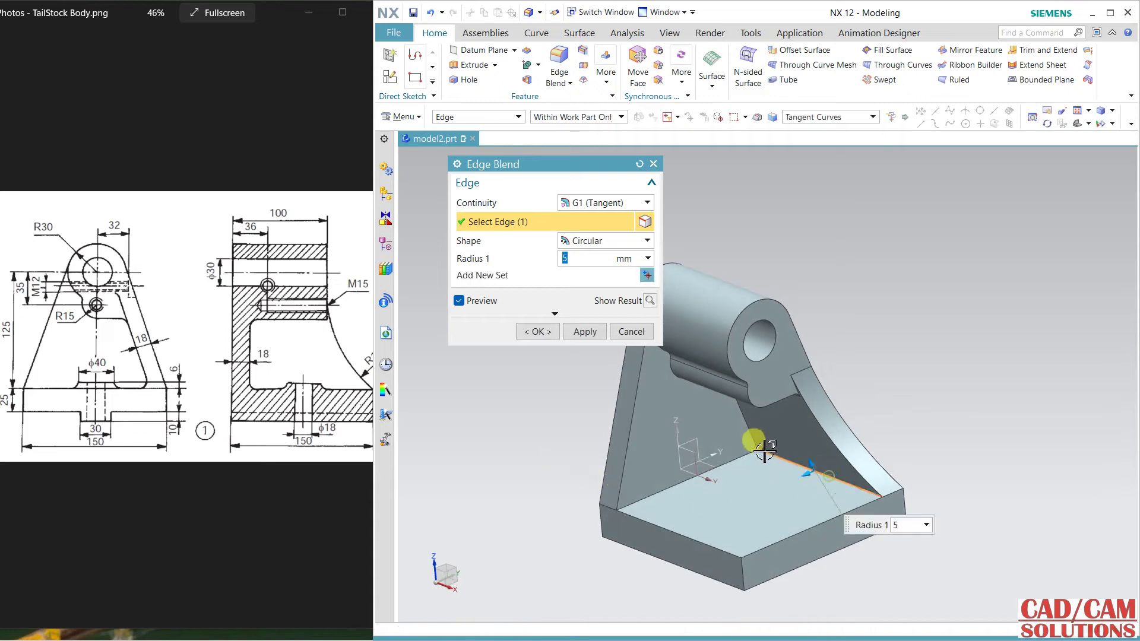
click(731, 468)
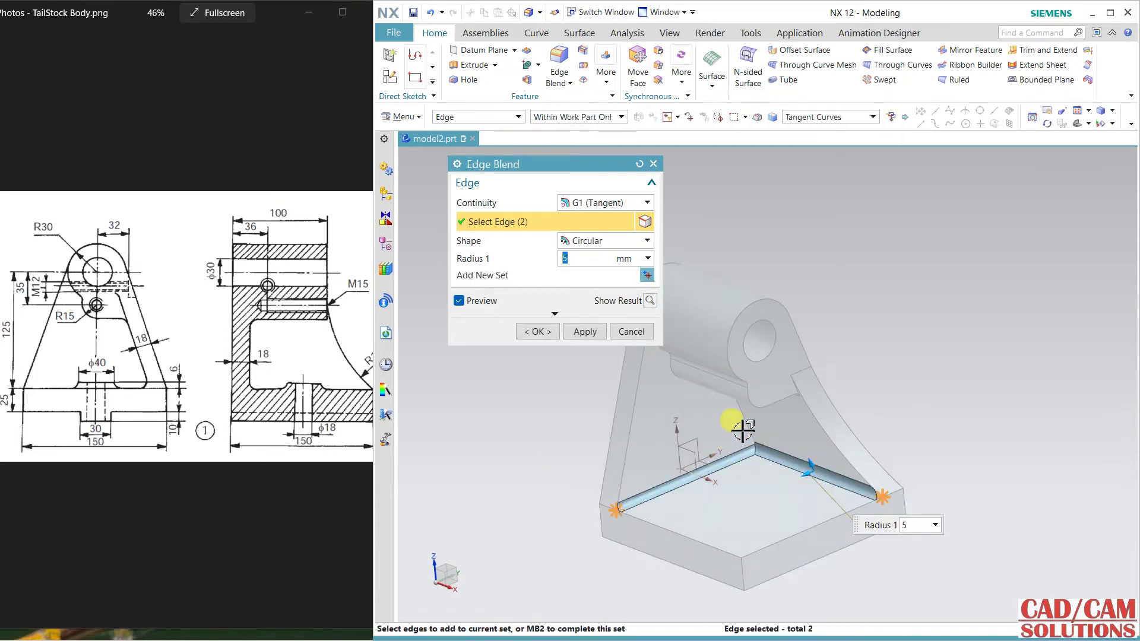
click(744, 427)
middle_click(625, 343)
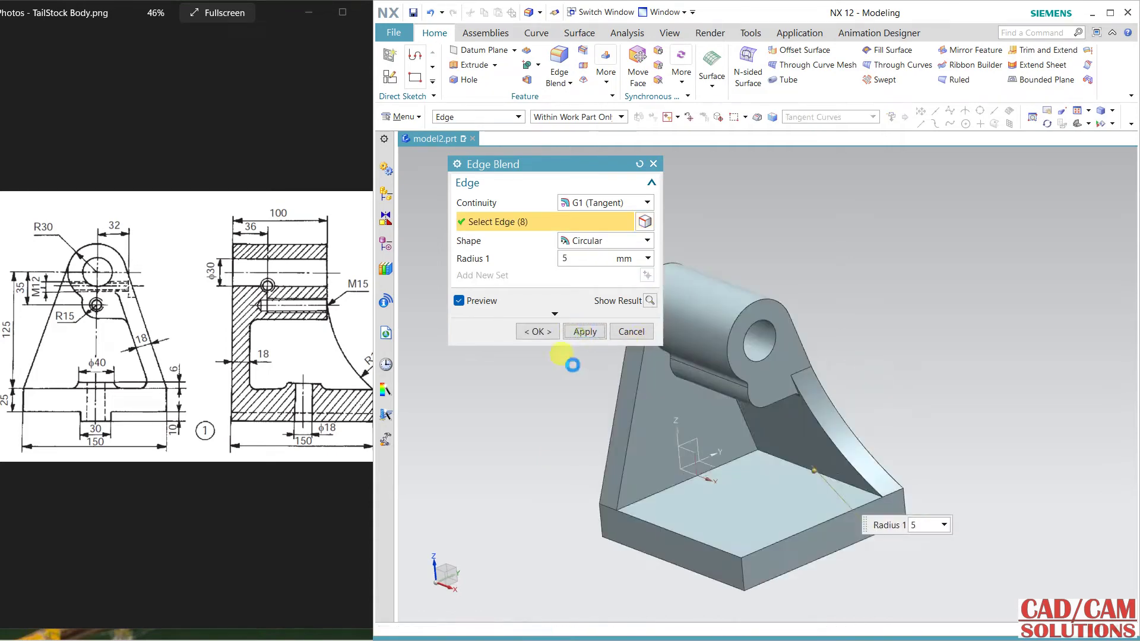
middle_click(593, 354)
middle_drag(604, 364, 559, 401)
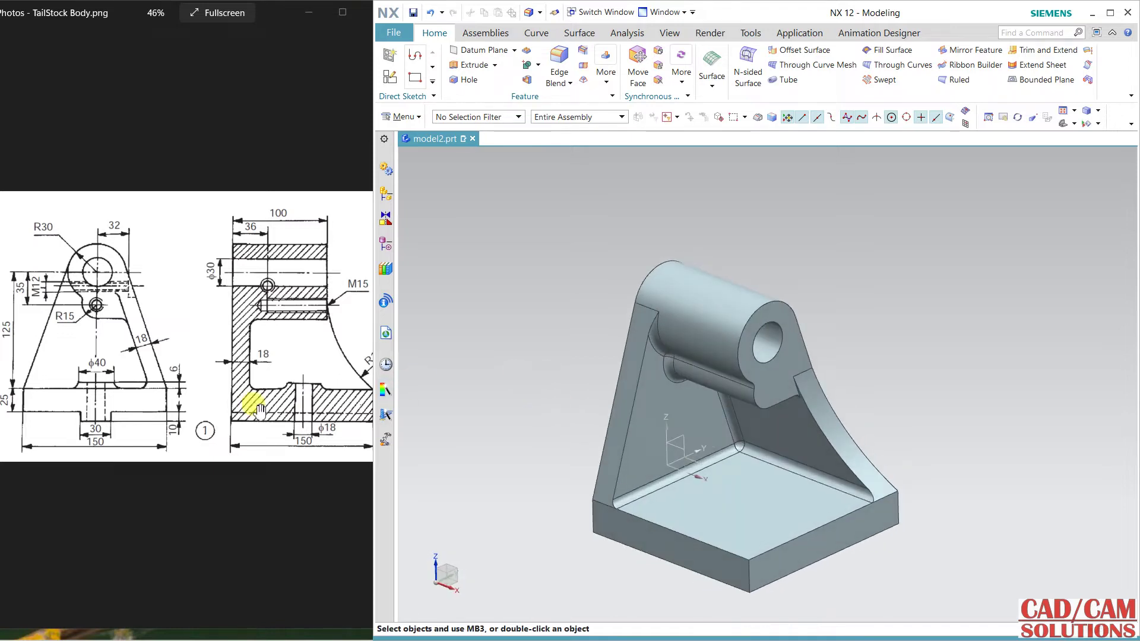
Create a sketch on the base's top face with its horizontal axis along the part's Y direction
click(205, 446)
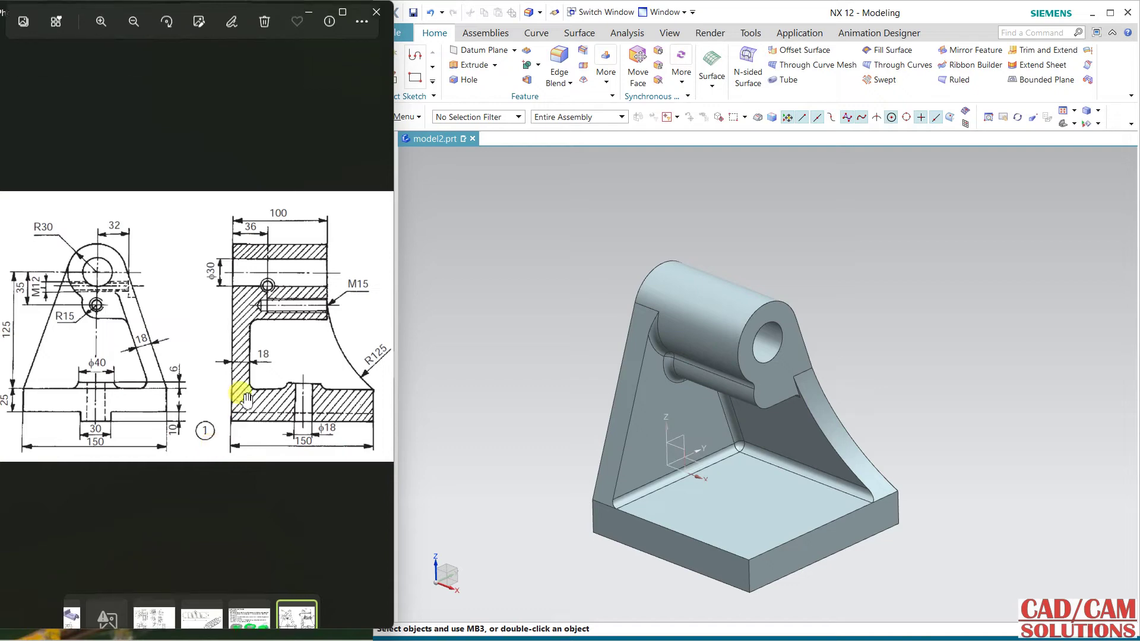
click(484, 177)
click(392, 74)
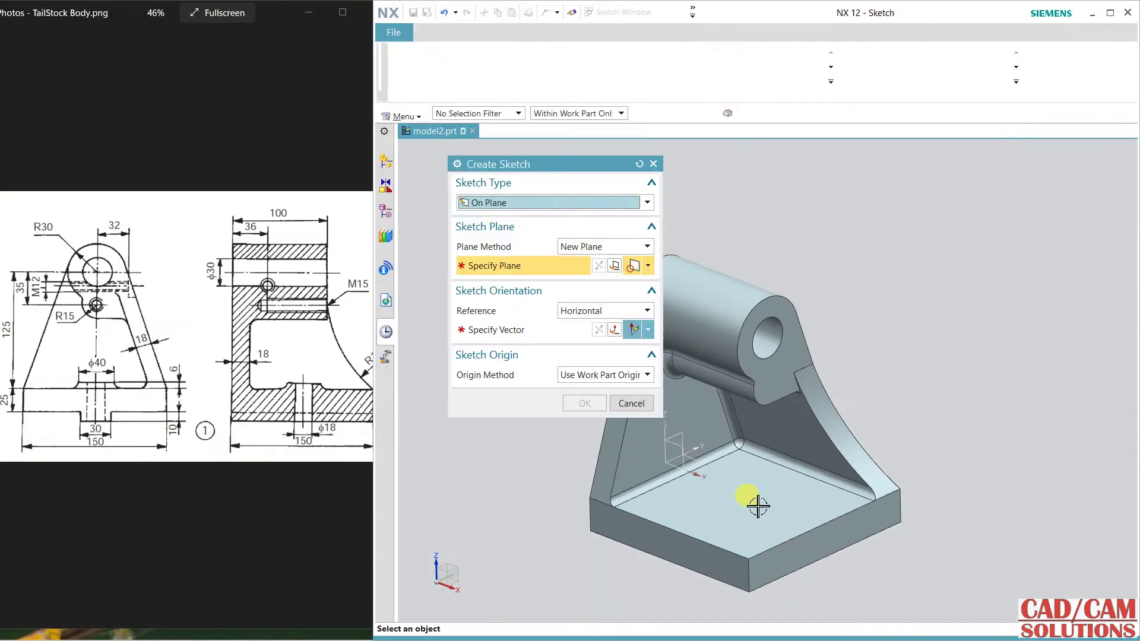
click(757, 503)
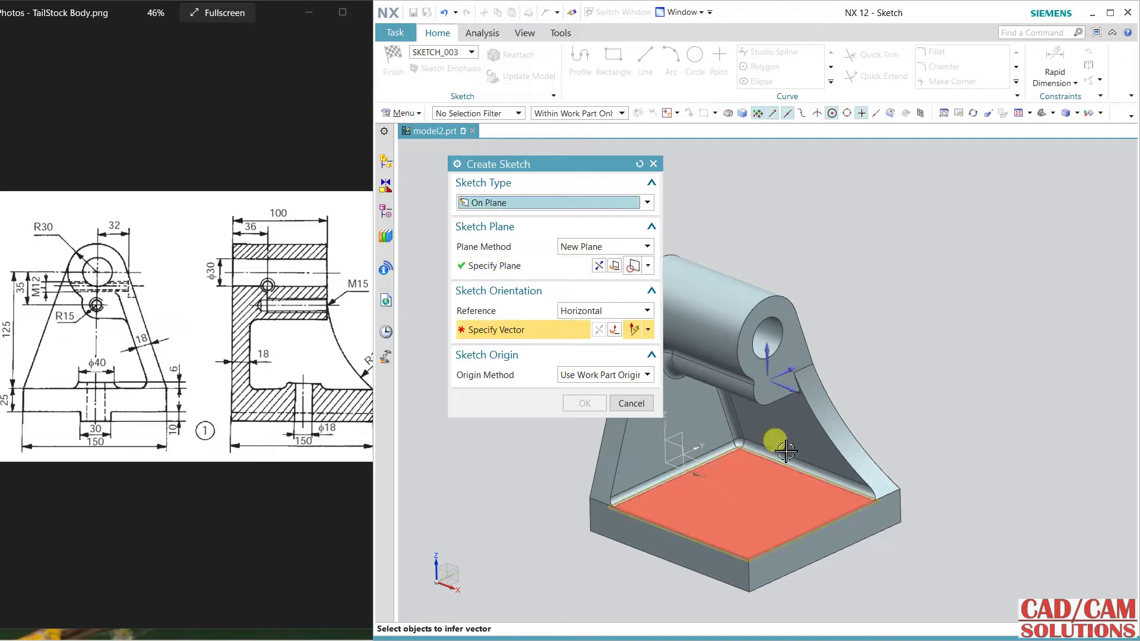
click(789, 371)
middle_click(872, 359)
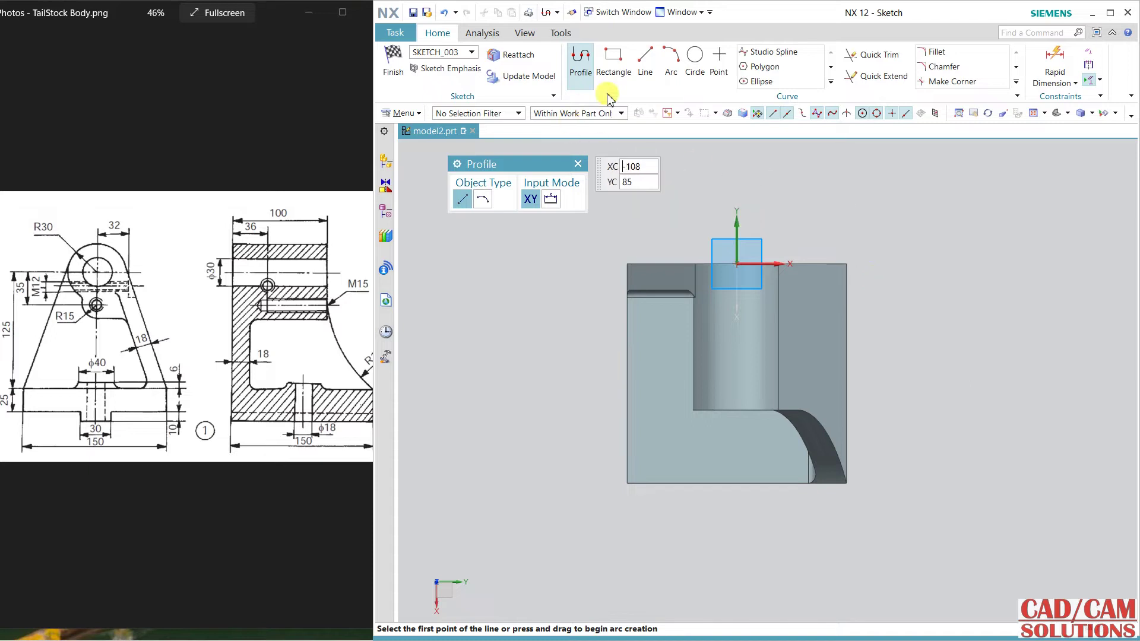
Sketch two concentric circles about 61 mm and 83 mm in diameter over the base's top face
click(694, 57)
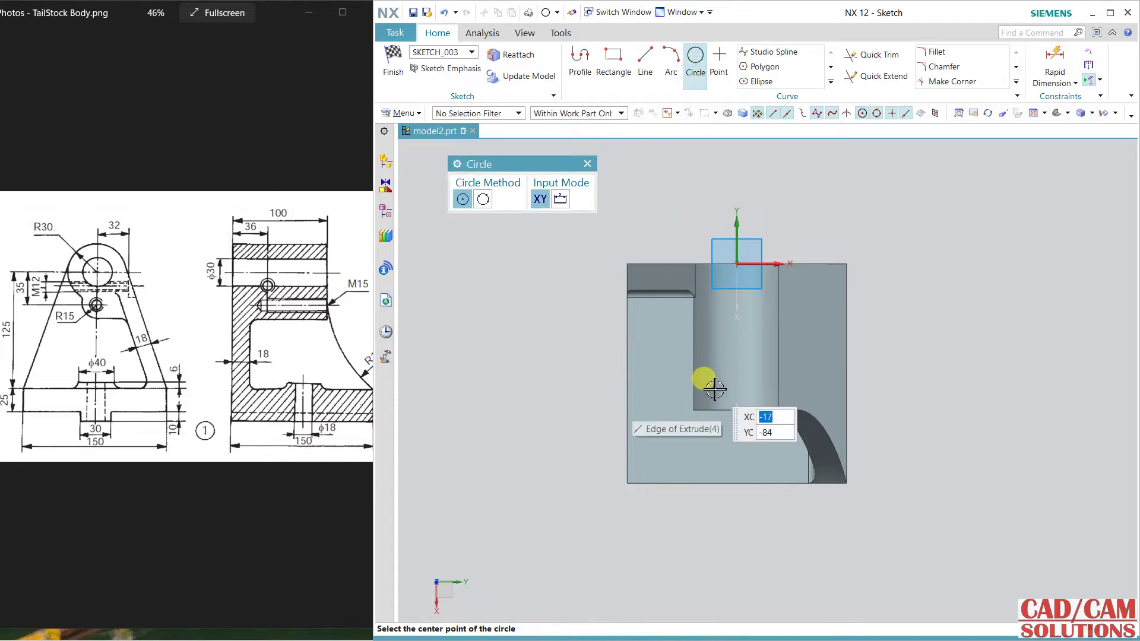
click(712, 386)
click(739, 353)
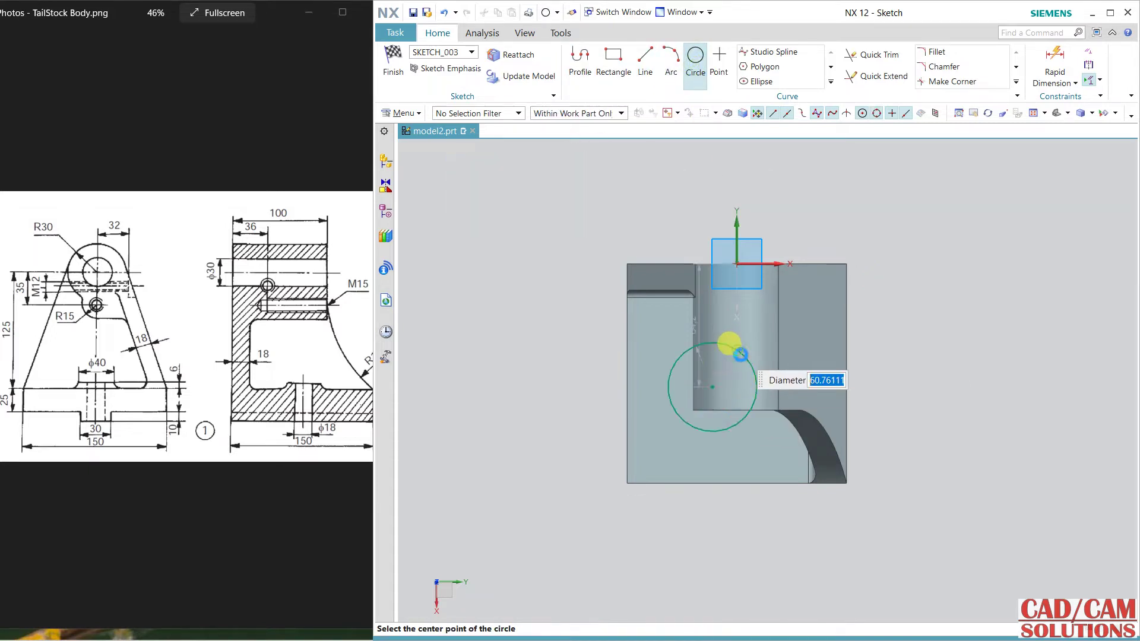
click(712, 386)
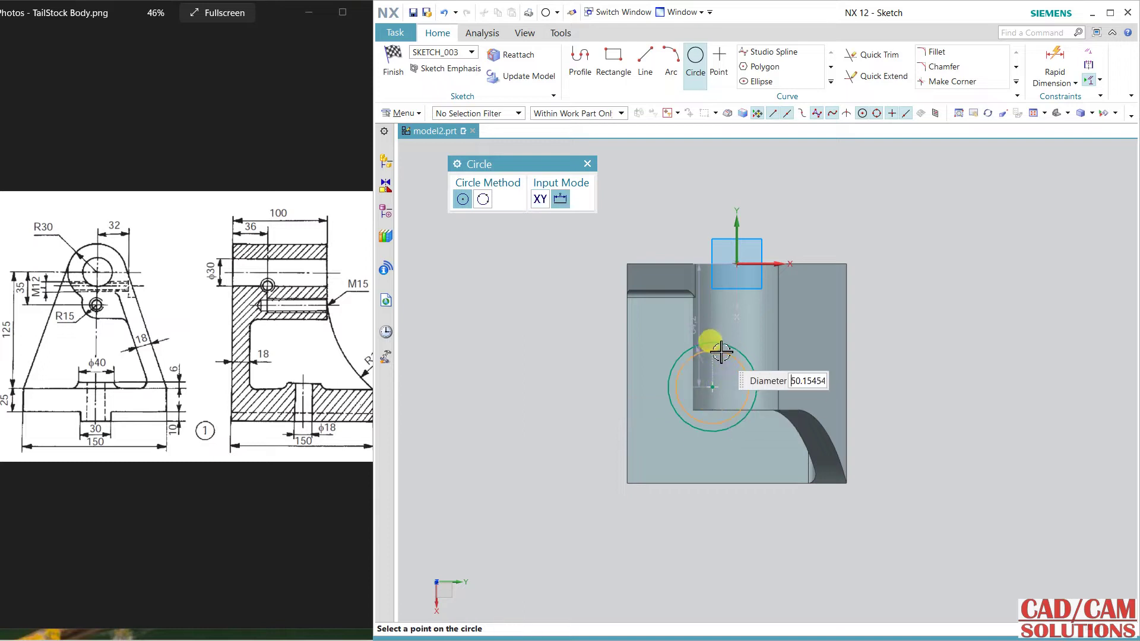
click(719, 327)
middle_click(830, 300)
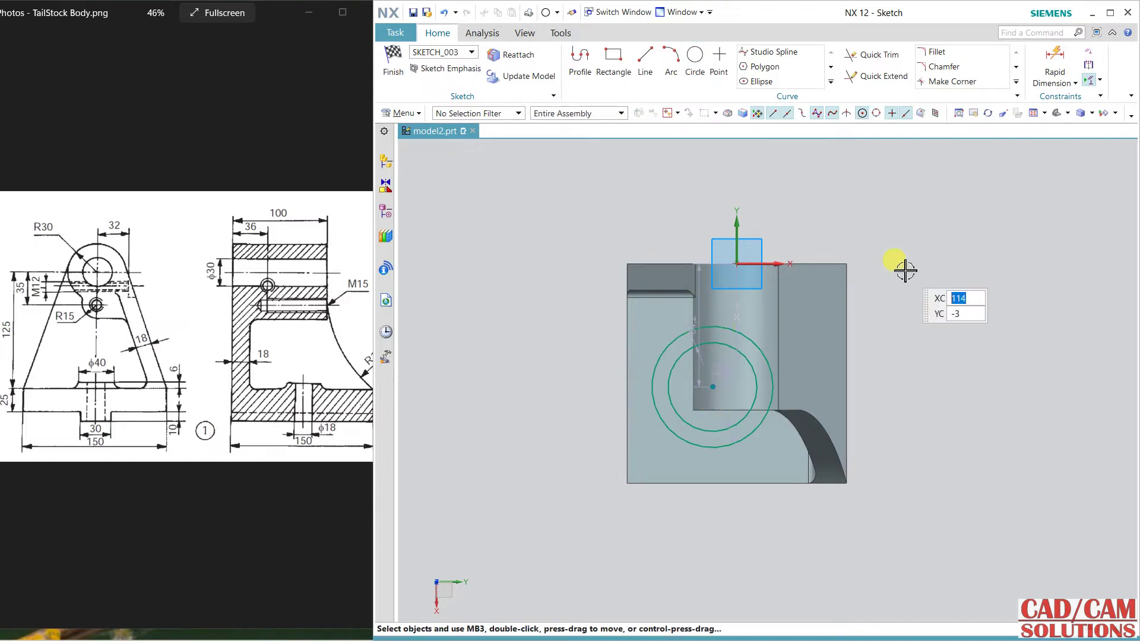
click(1051, 55)
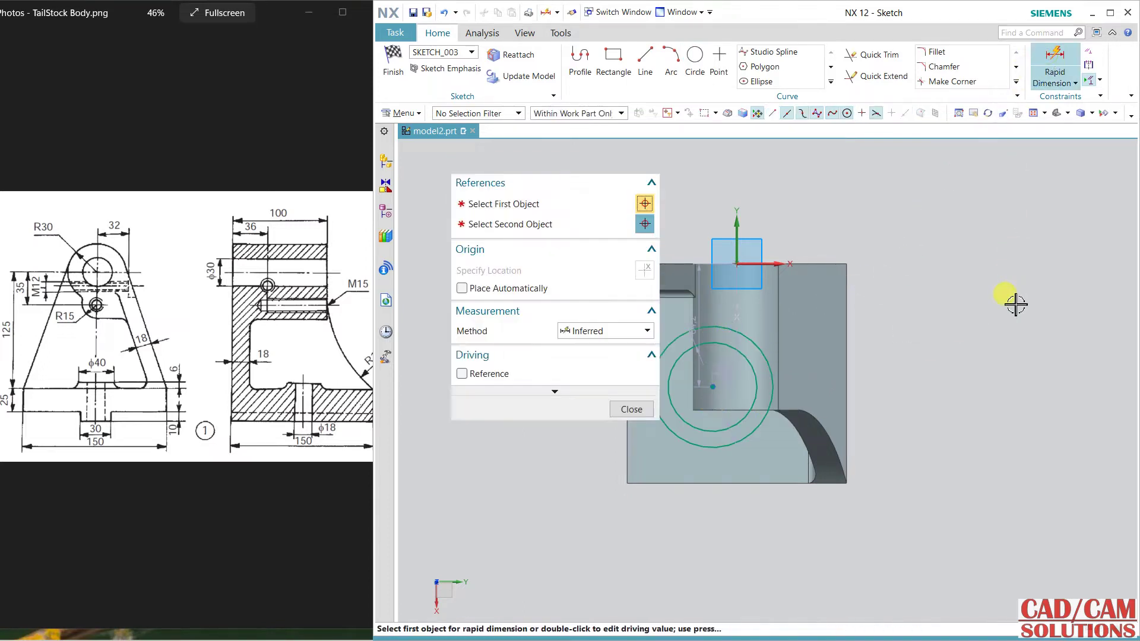
mouse_move(935, 337)
shift+middle_down()
mouse_move(974, 348)
mouse_move(995, 332)
shift+middle_up()
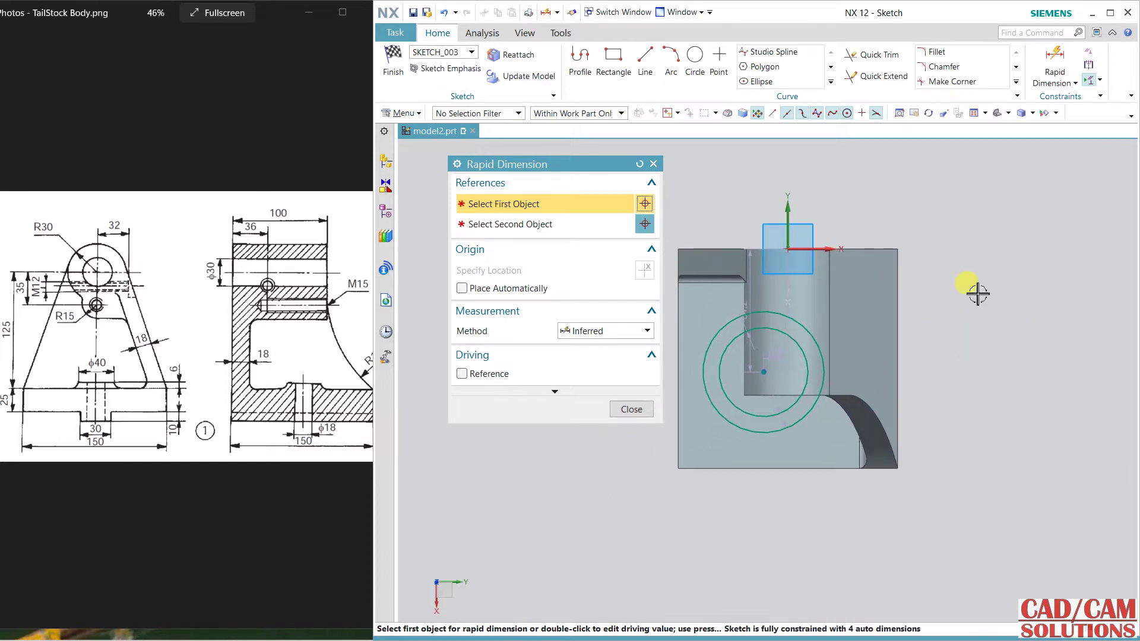
click(631, 409)
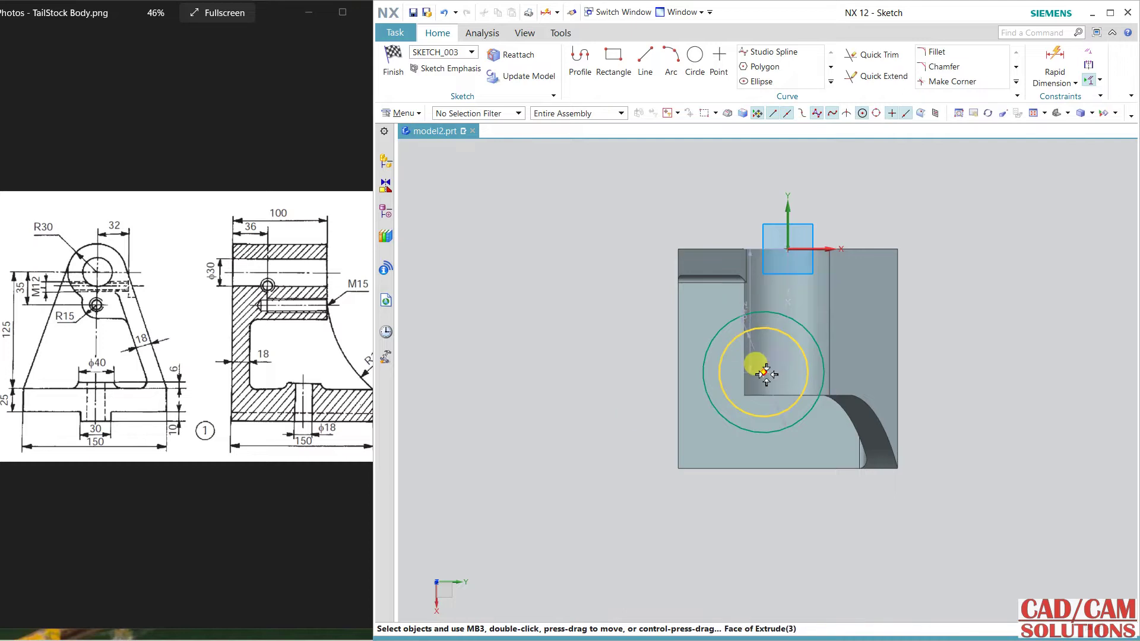
Constrain the common centre of the two circles to lie on the sketch's vertical axis
click(763, 372)
click(788, 218)
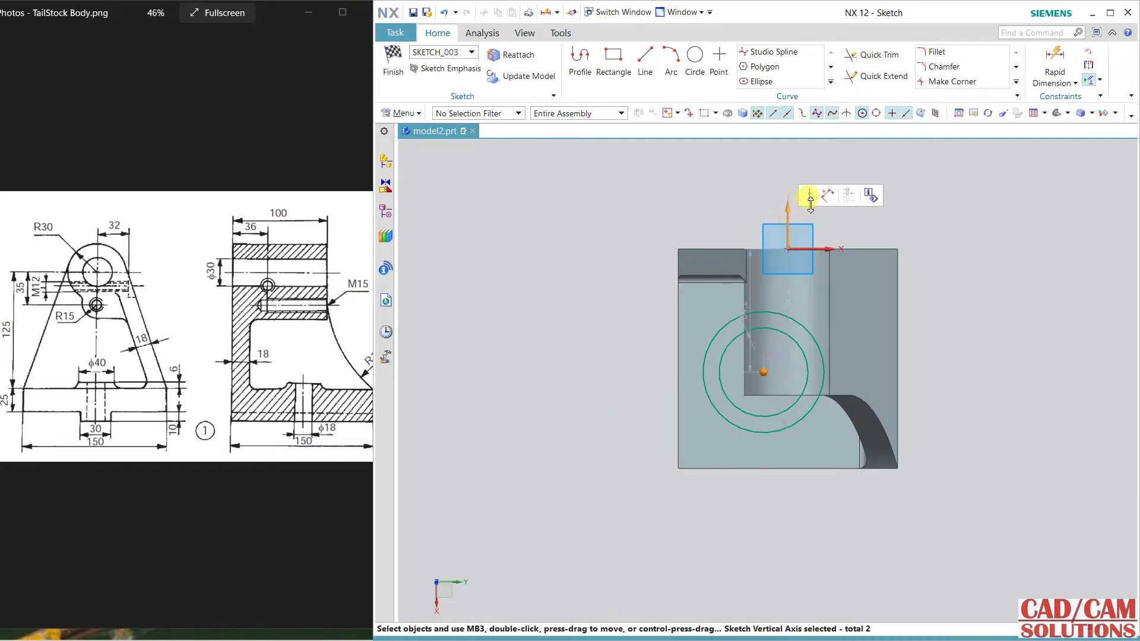
click(808, 199)
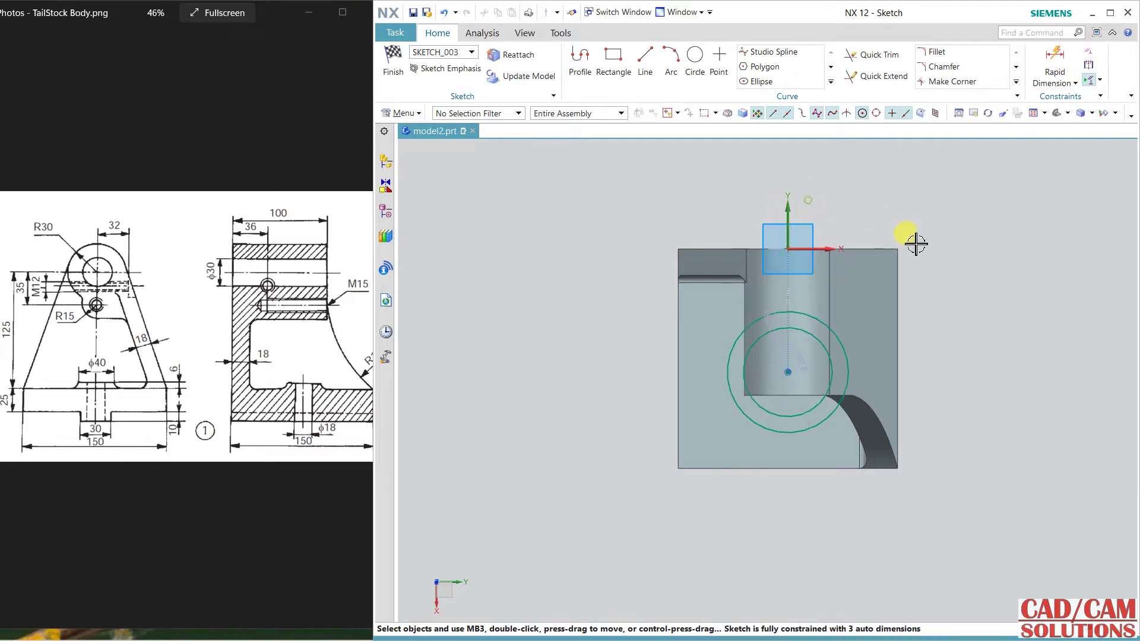
Dimension the distance from the base's back edge to the circles' centre and set it to 75 mm
click(1055, 62)
click(699, 248)
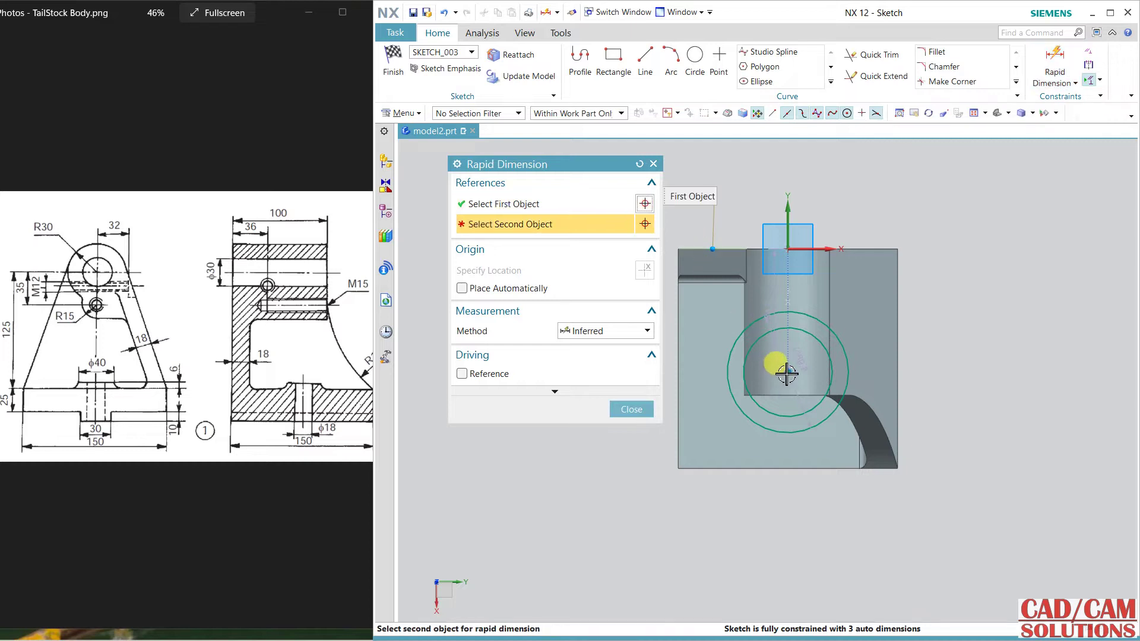
click(788, 373)
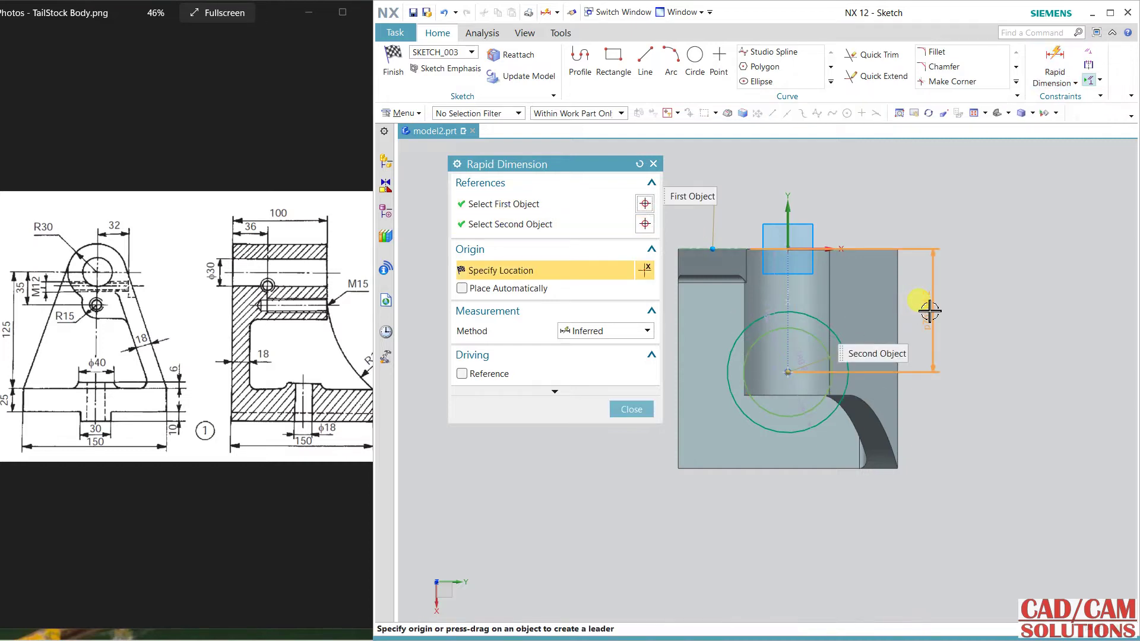
click(976, 302)
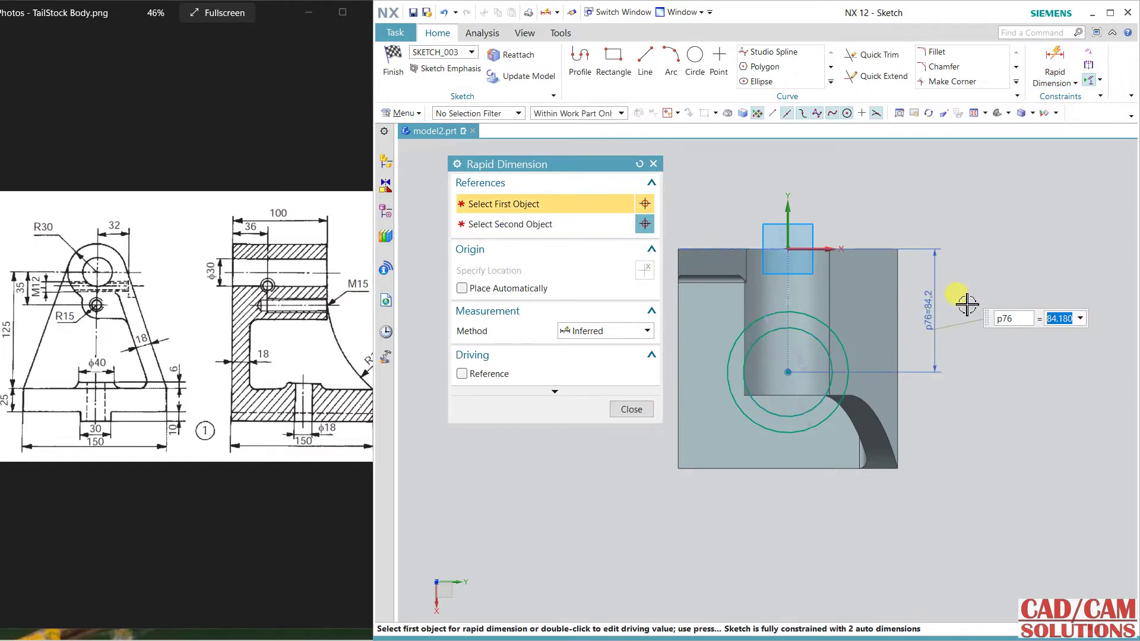
text(75)
key(Return)
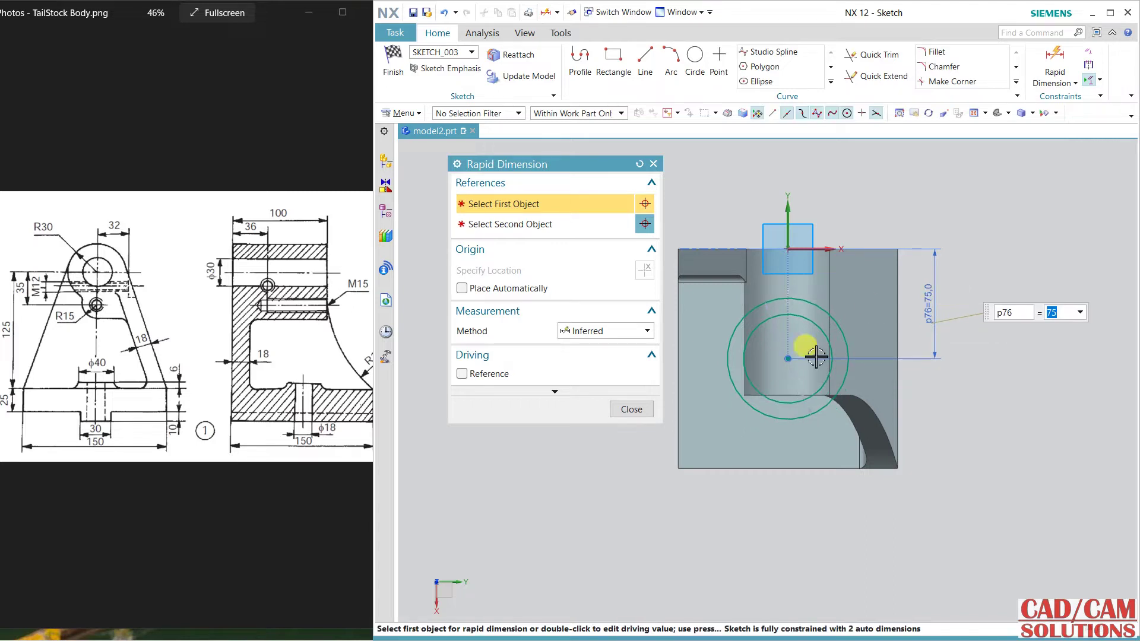
click(631, 409)
Set the outer circle's diameter to 40 mm and the inner circle's to 30 mm, and finish the sketch
key(d)
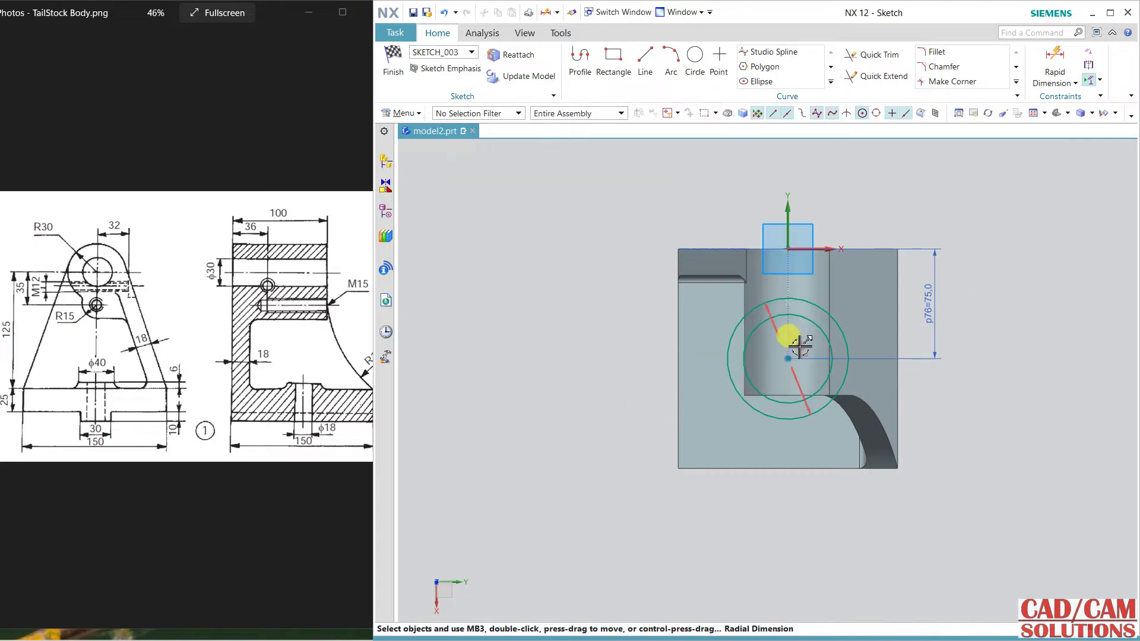
click(774, 521)
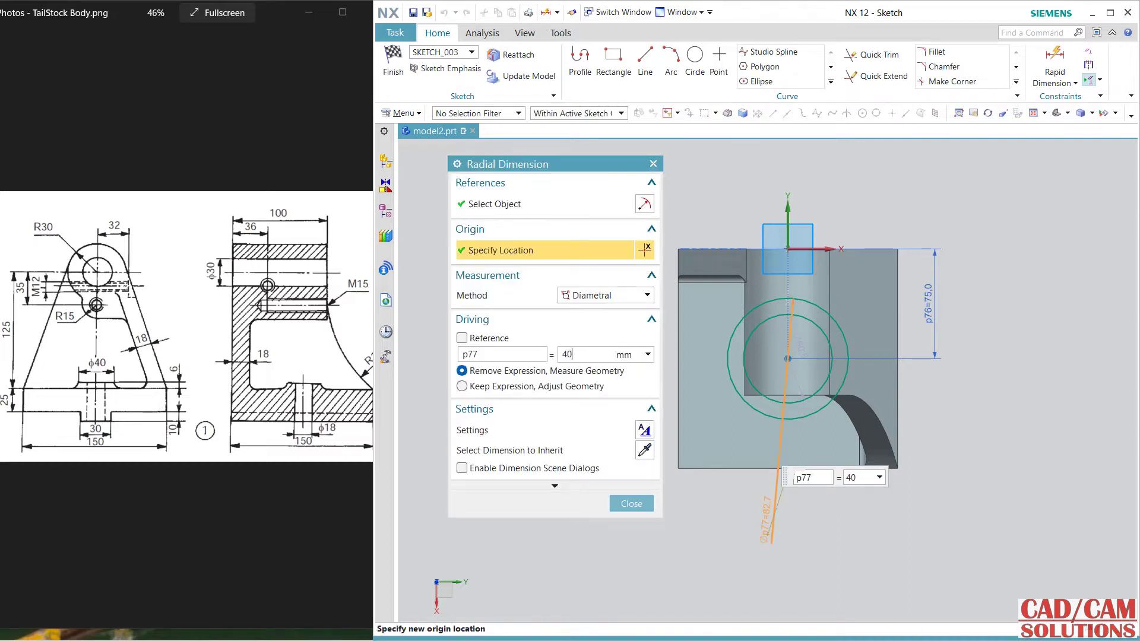
text(40)
key(Return)
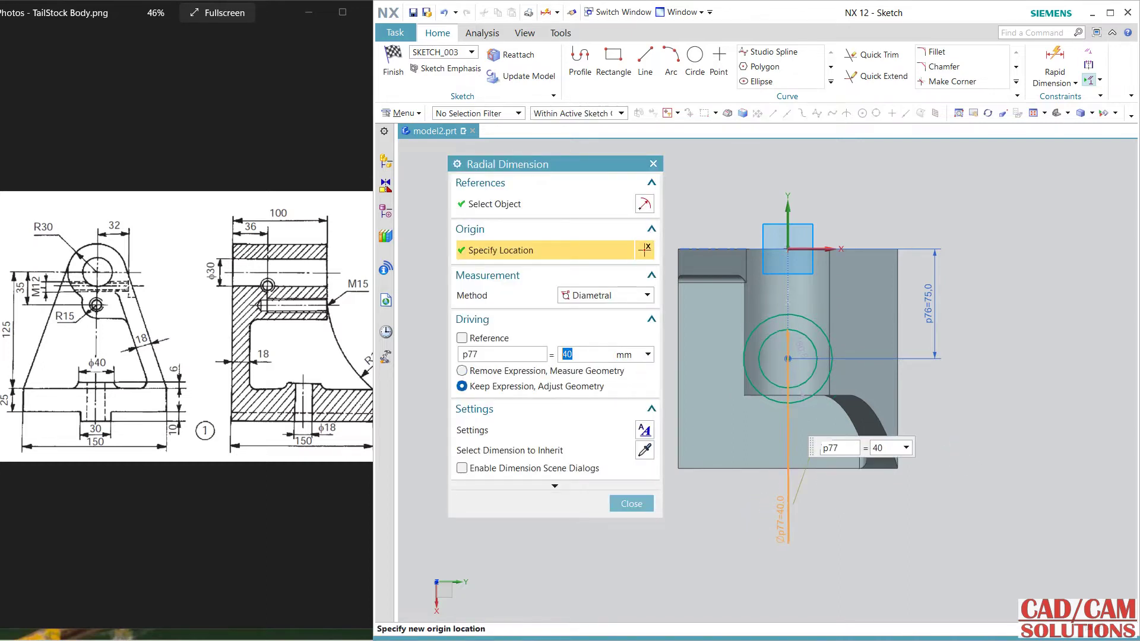
click(802, 351)
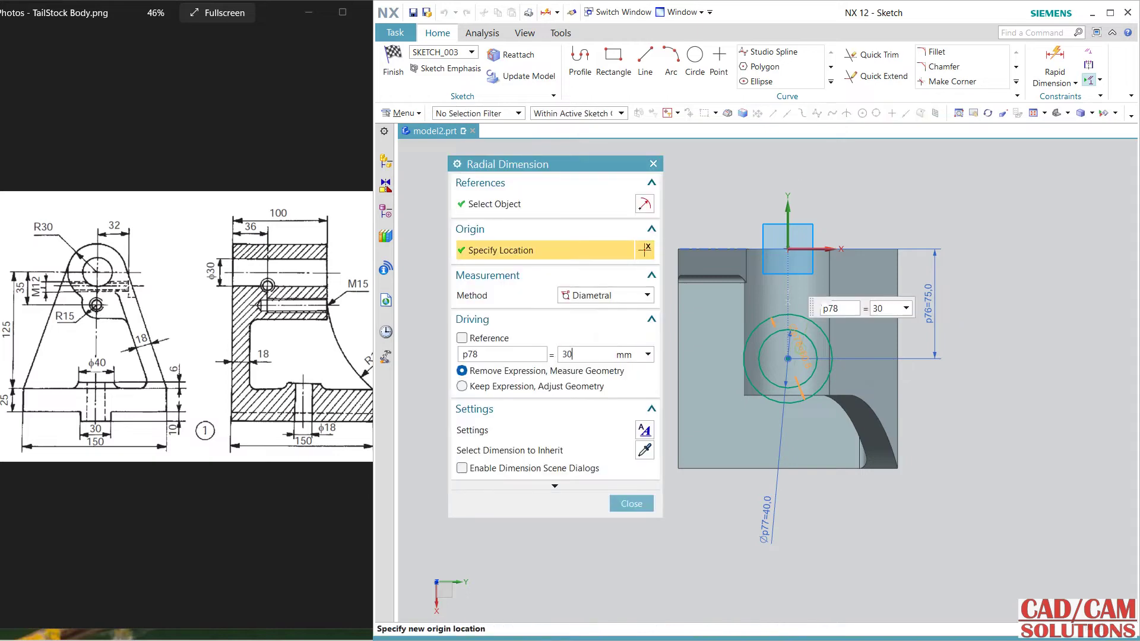
key(Return)
click(629, 505)
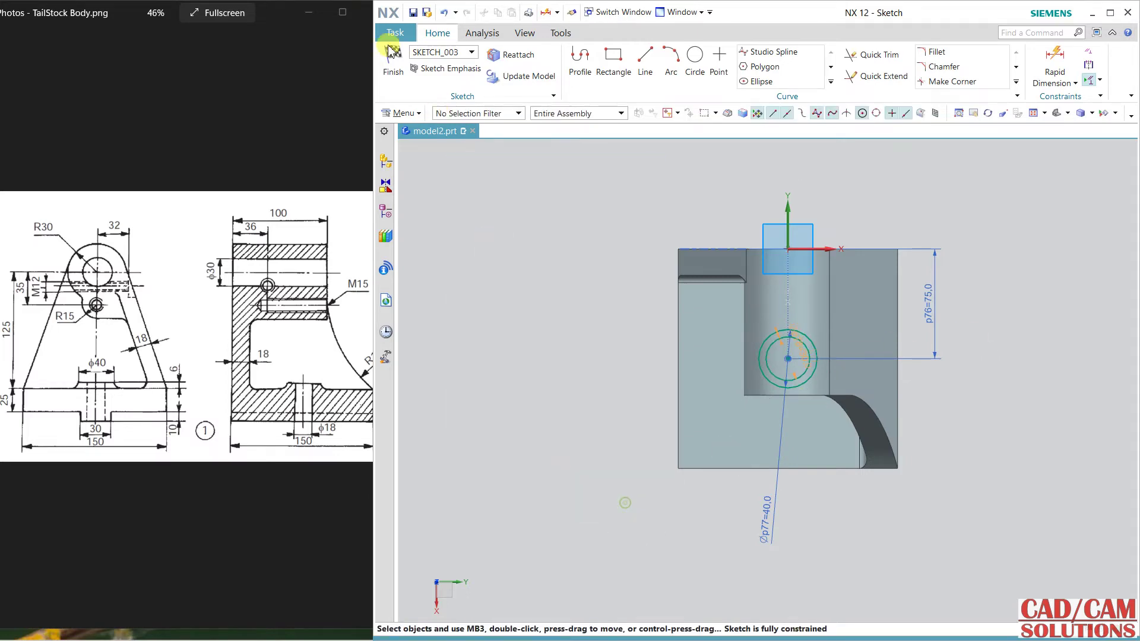
click(396, 66)
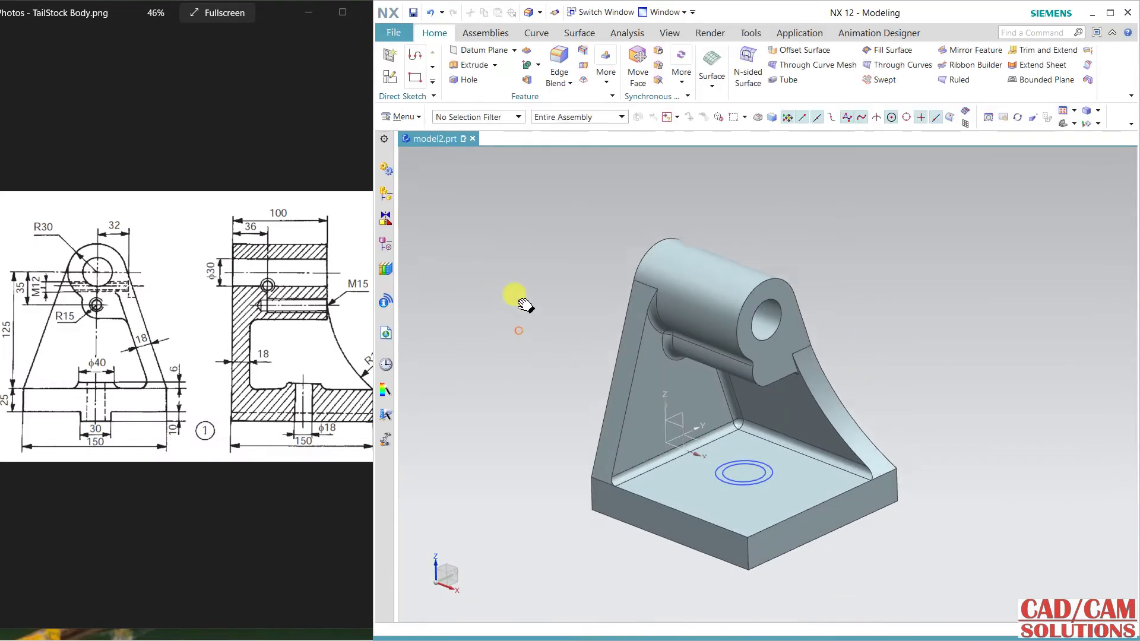
Set up an Extrude with only the 40 mm outer circle as its section, using the Single Curve selection rule
click(470, 68)
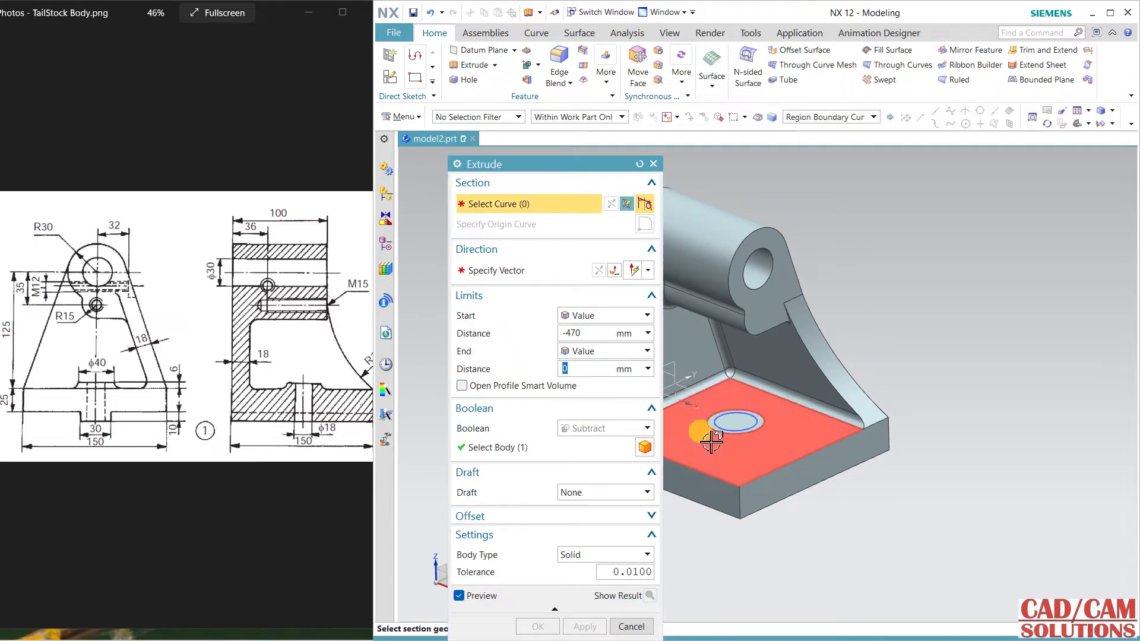
scroll(746, 424, up, 3)
click(795, 117)
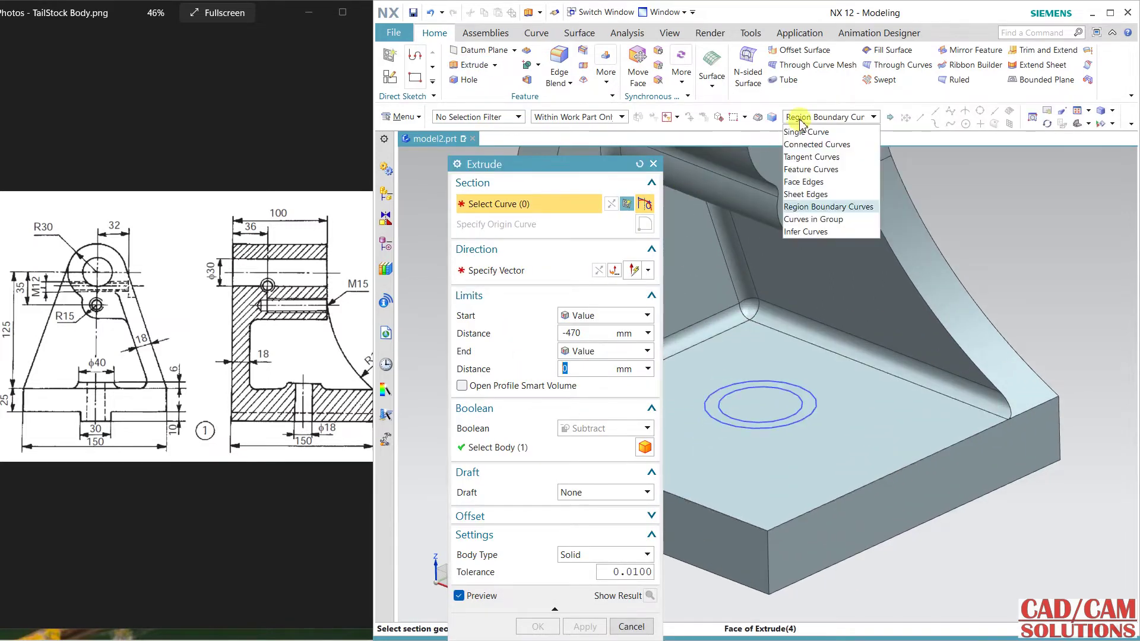
click(799, 130)
click(764, 423)
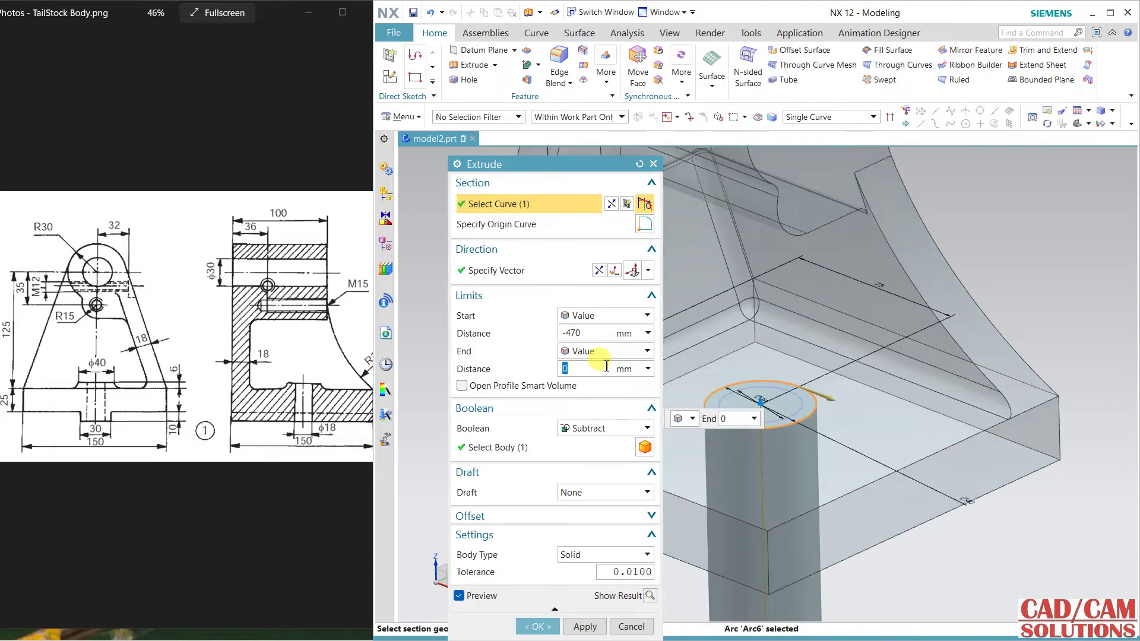
Extrude the outer circle from -35 mm to 6 mm and unite it with the tailstock body
click(597, 332)
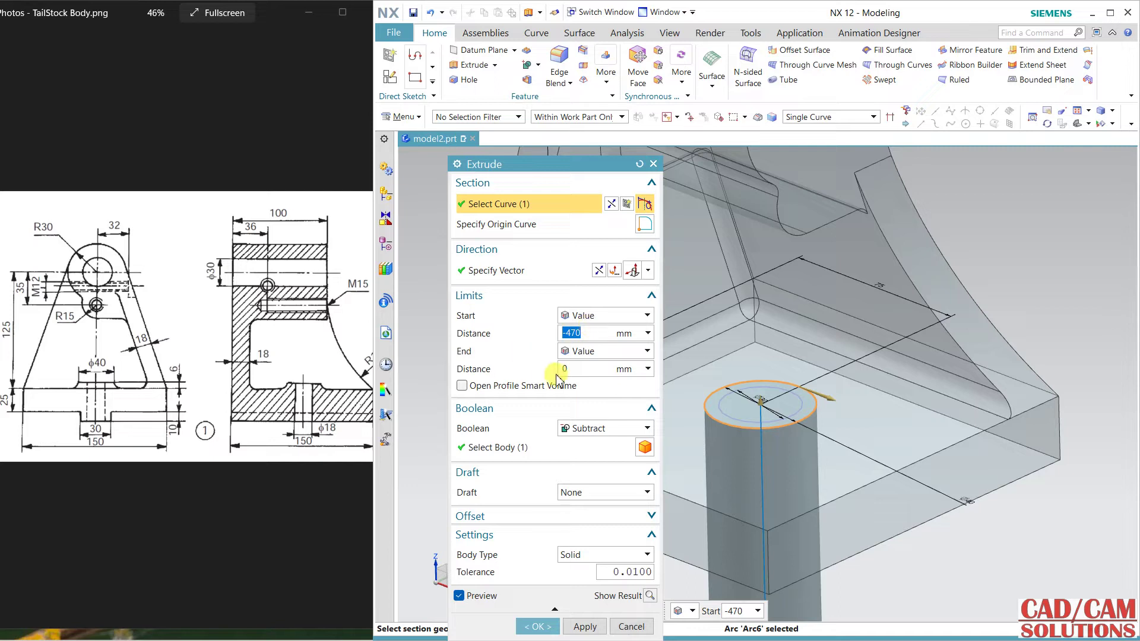
click(574, 369)
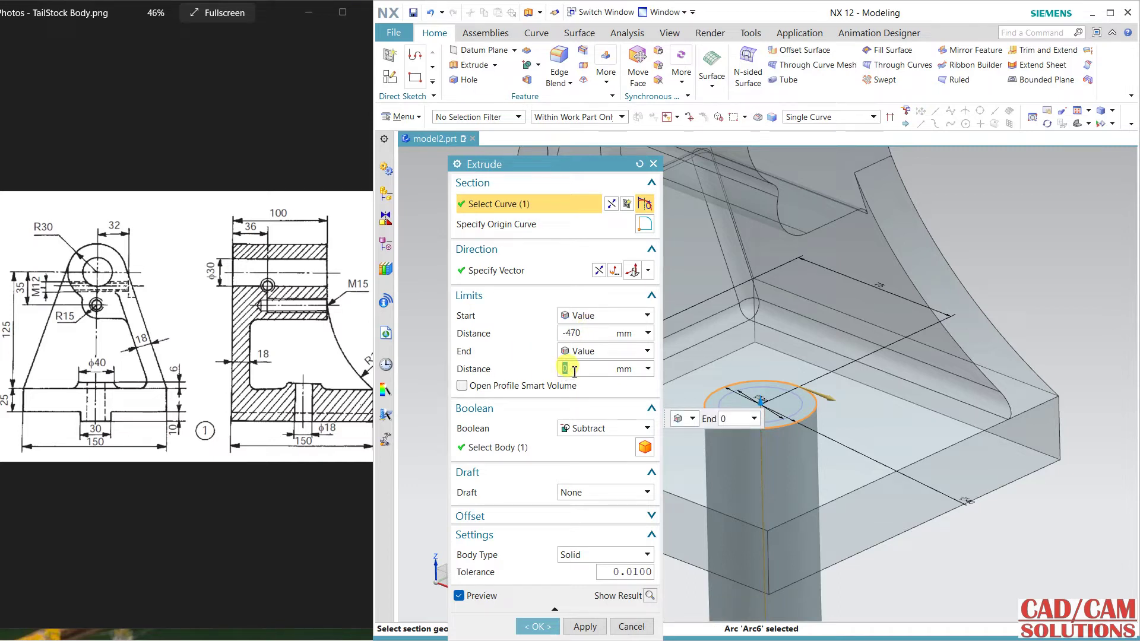
text(6)
key(Return)
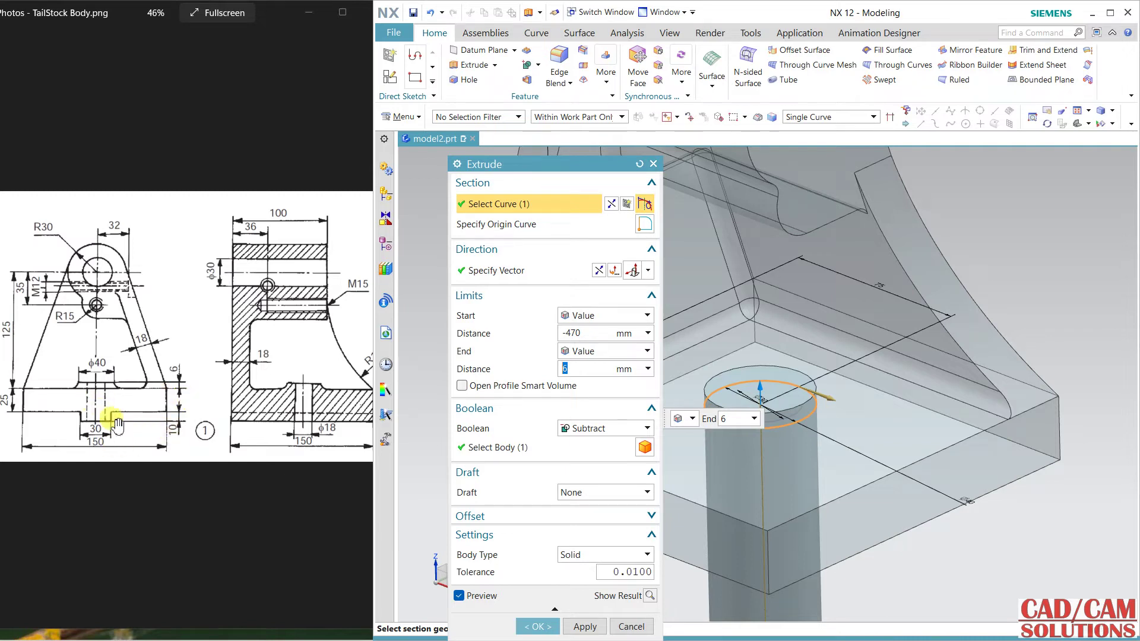
click(595, 332)
text(-35)
key(Return)
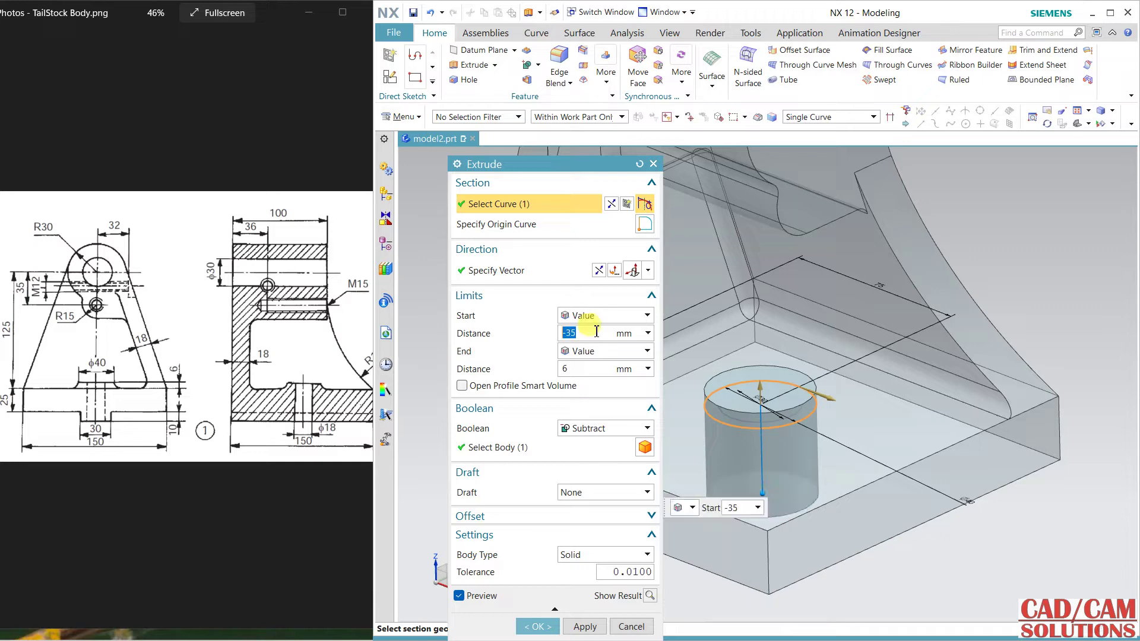
middle_drag(838, 431, 808, 399)
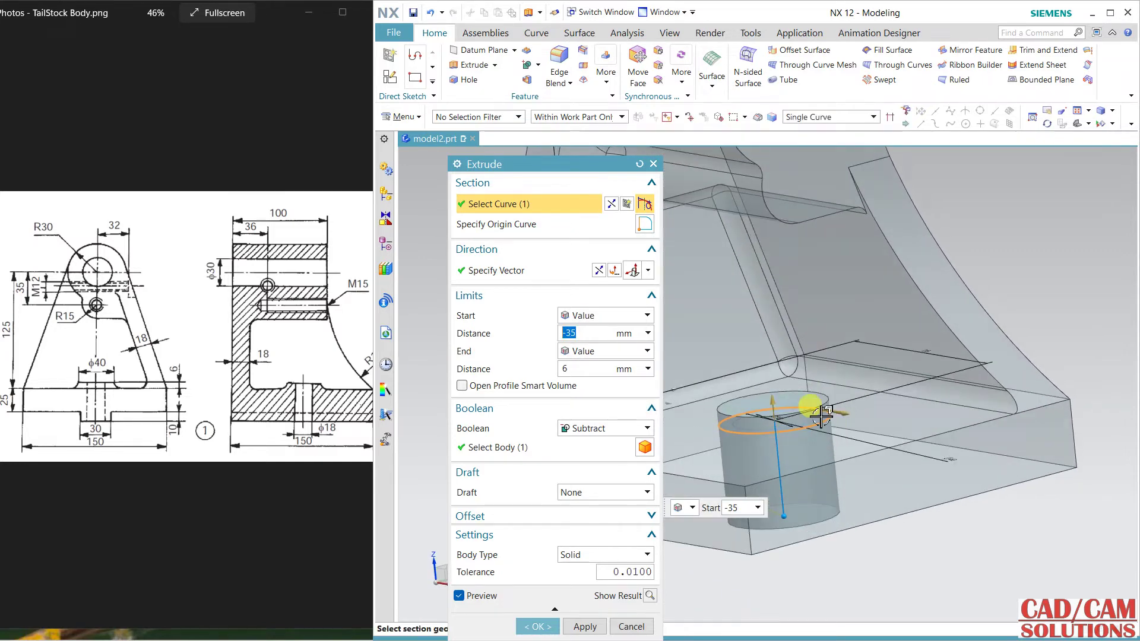
click(599, 428)
click(578, 456)
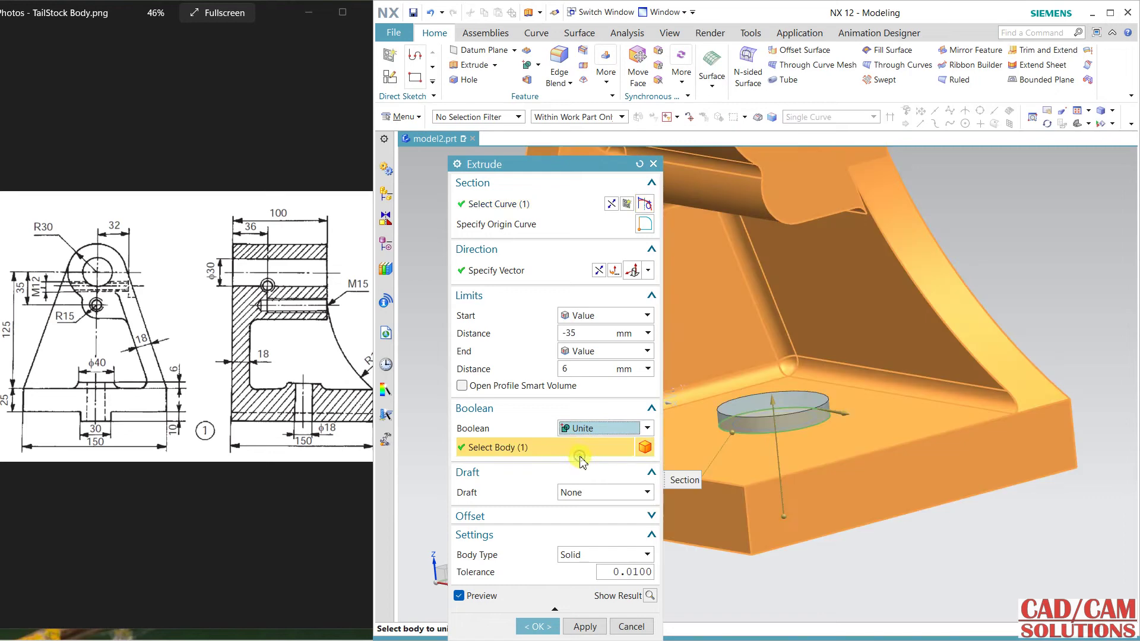
click(583, 626)
In wireframe display, extrude the 30 mm inner circle from -35 mm to 6 mm and subtract it from the body
right_click(1011, 272)
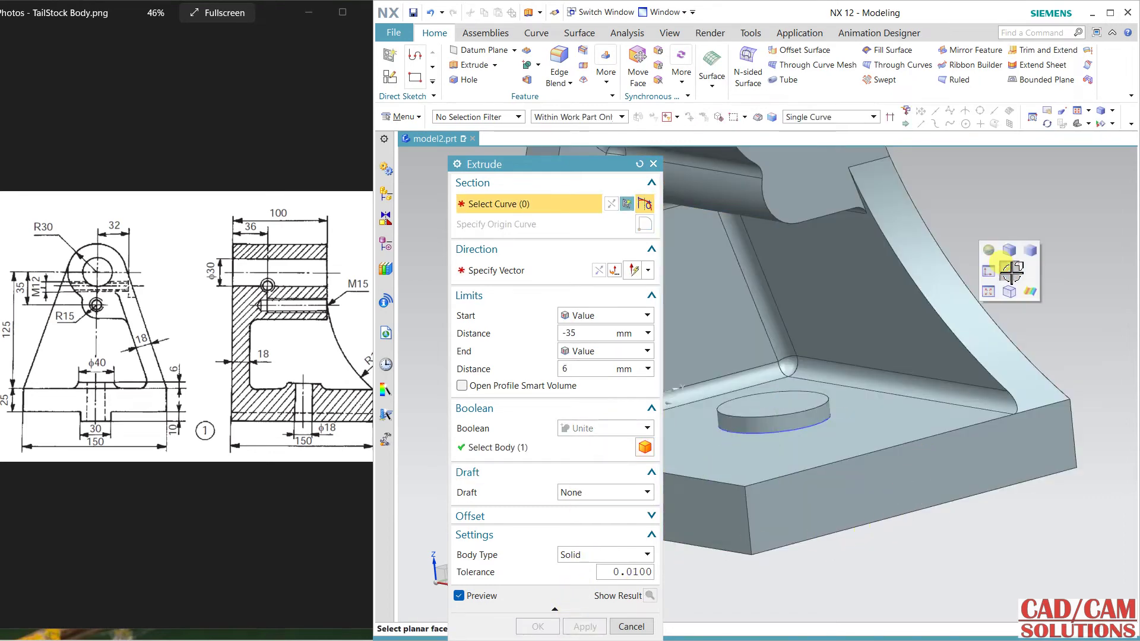
click(1014, 289)
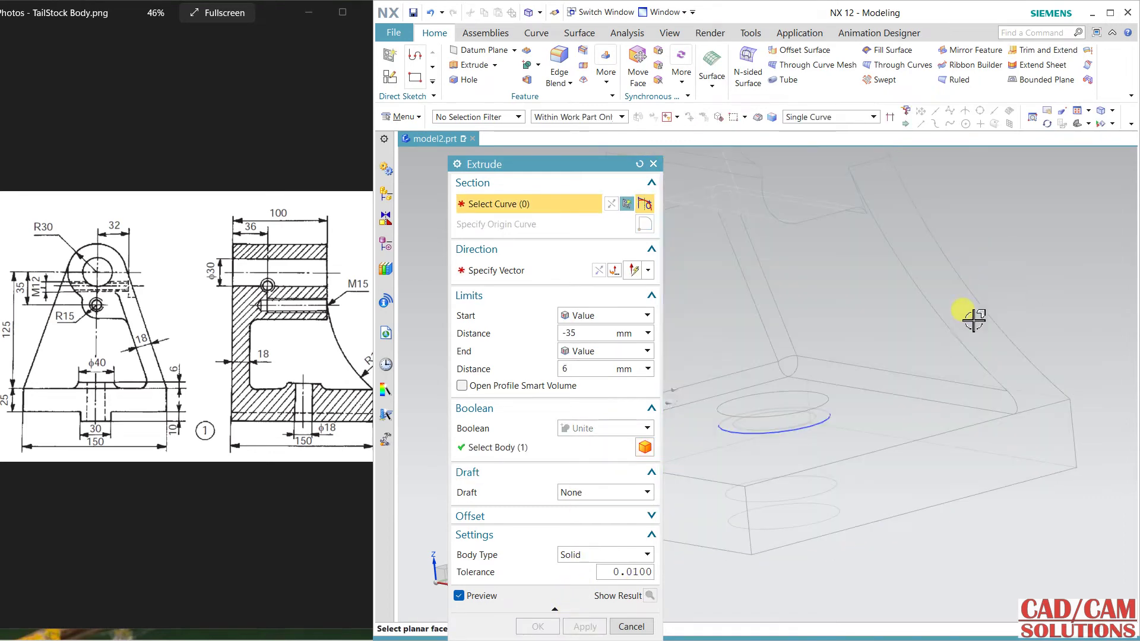
click(797, 412)
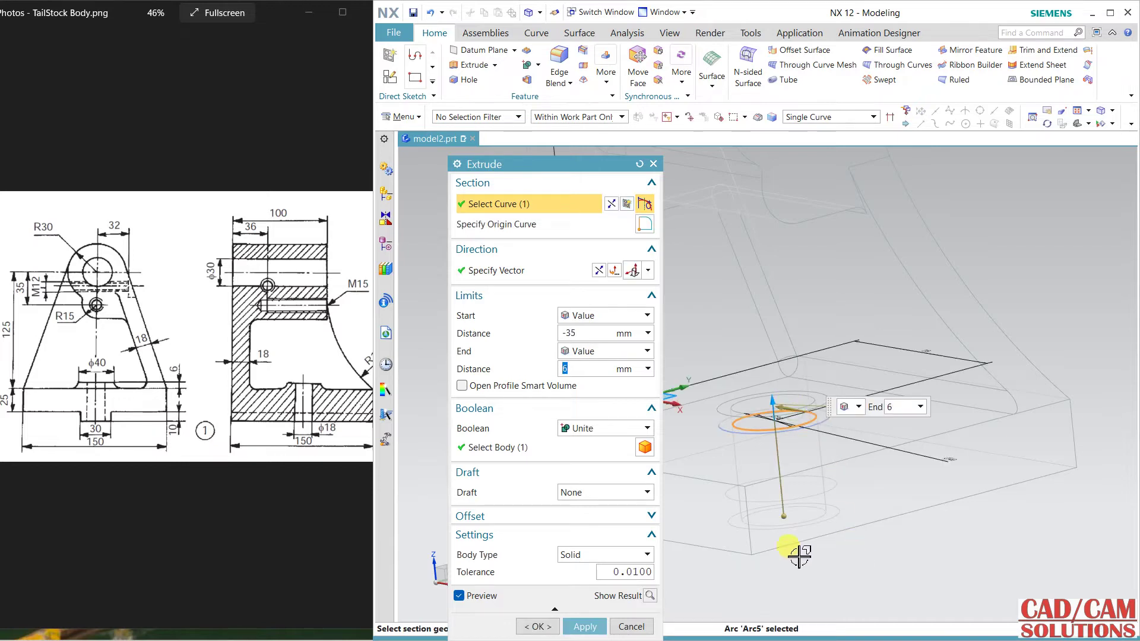
click(585, 428)
click(584, 469)
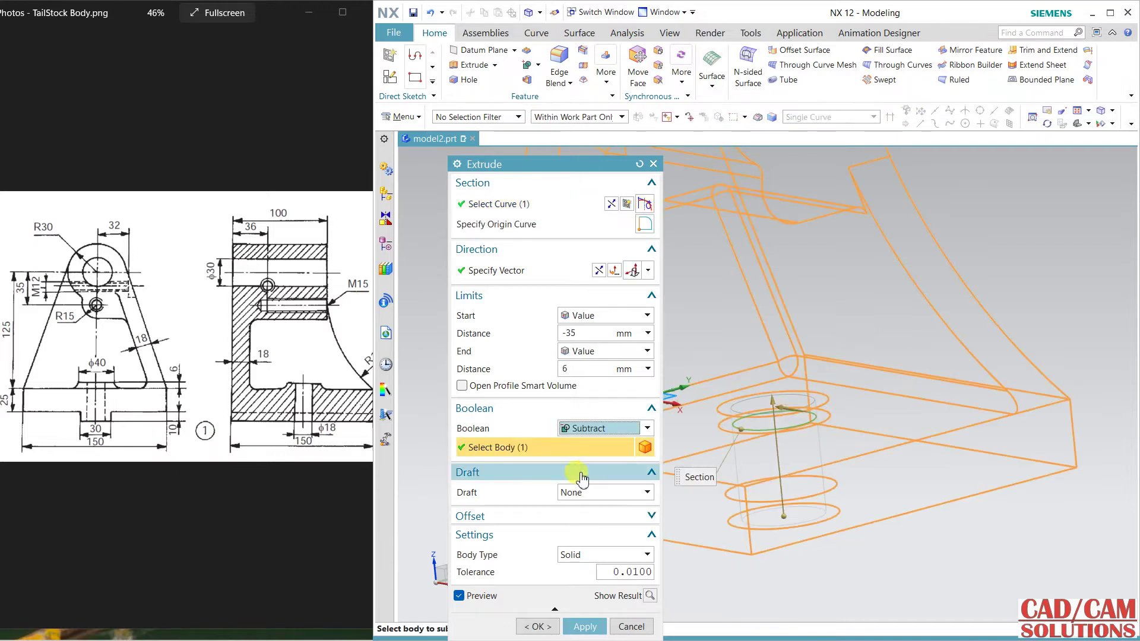
click(537, 626)
Return the model to shaded display with edges and inspect the round pad and its hole from above and below
right_click(909, 556)
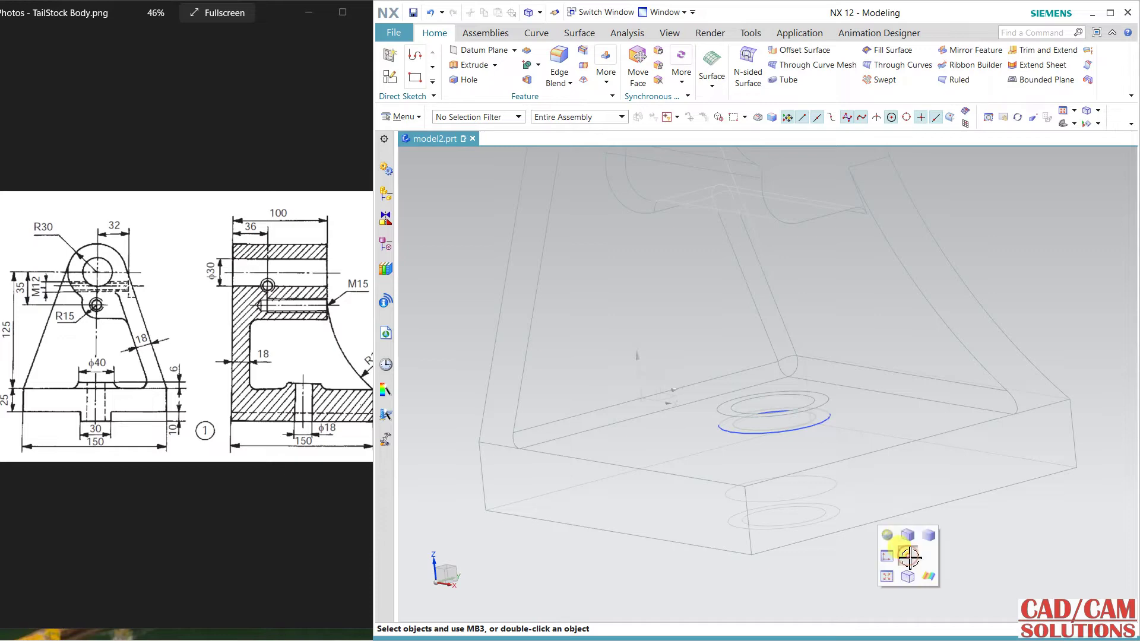
click(907, 535)
middle_drag(827, 358, 859, 406)
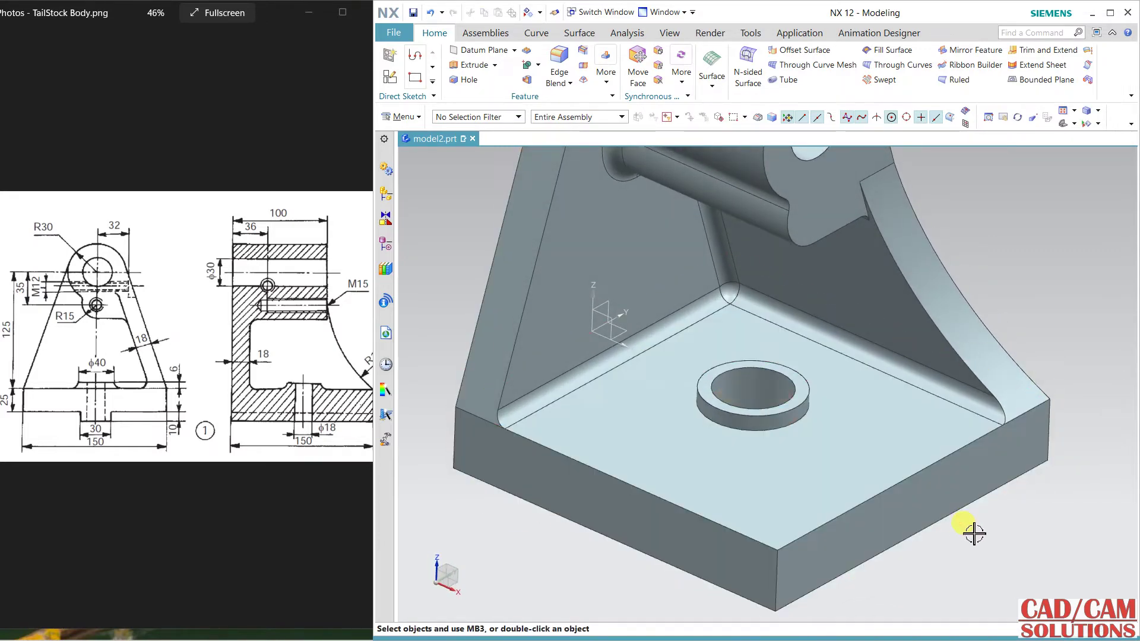
middle_drag(972, 526, 950, 475)
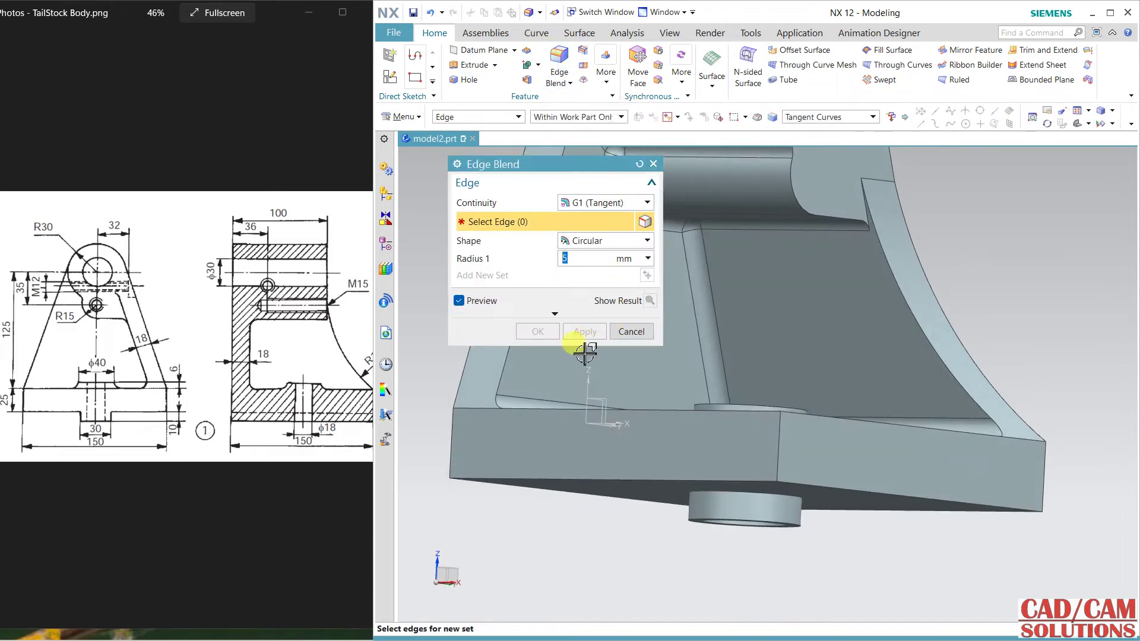
Blend the edge where the round pad meets the base's upper face with a 5 mm radius
middle_drag(763, 390, 763, 438)
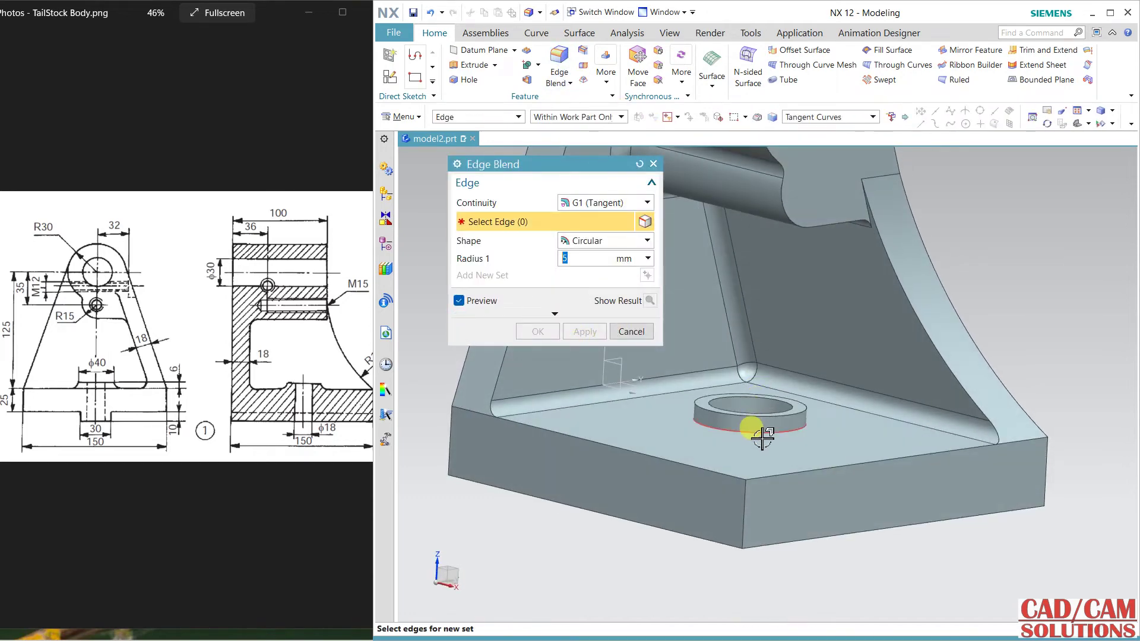
click(764, 434)
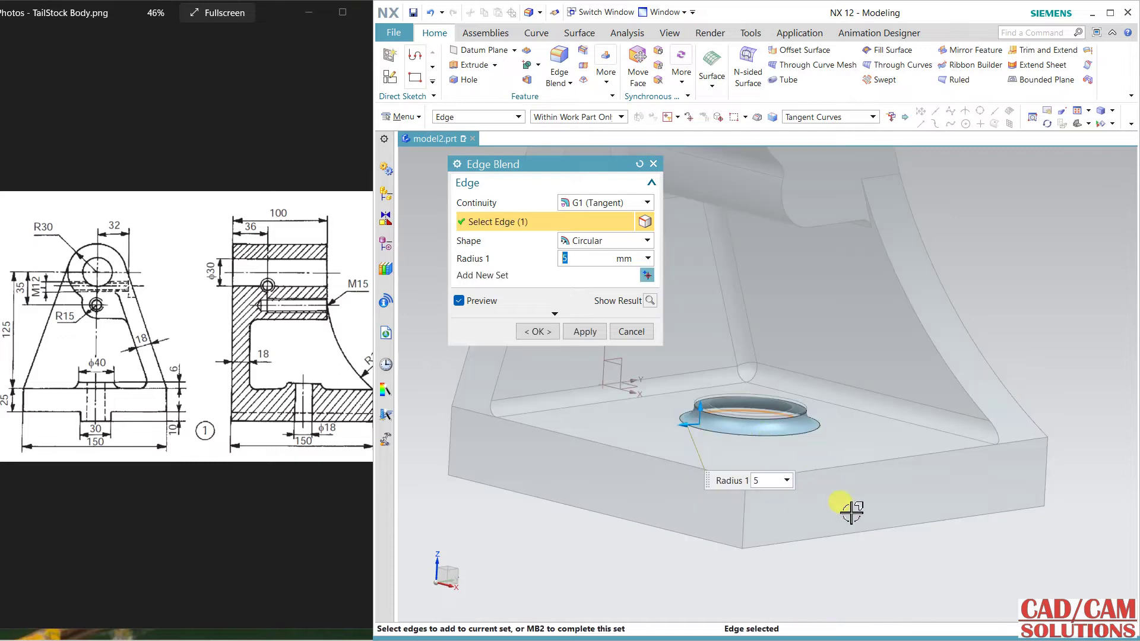
click(587, 331)
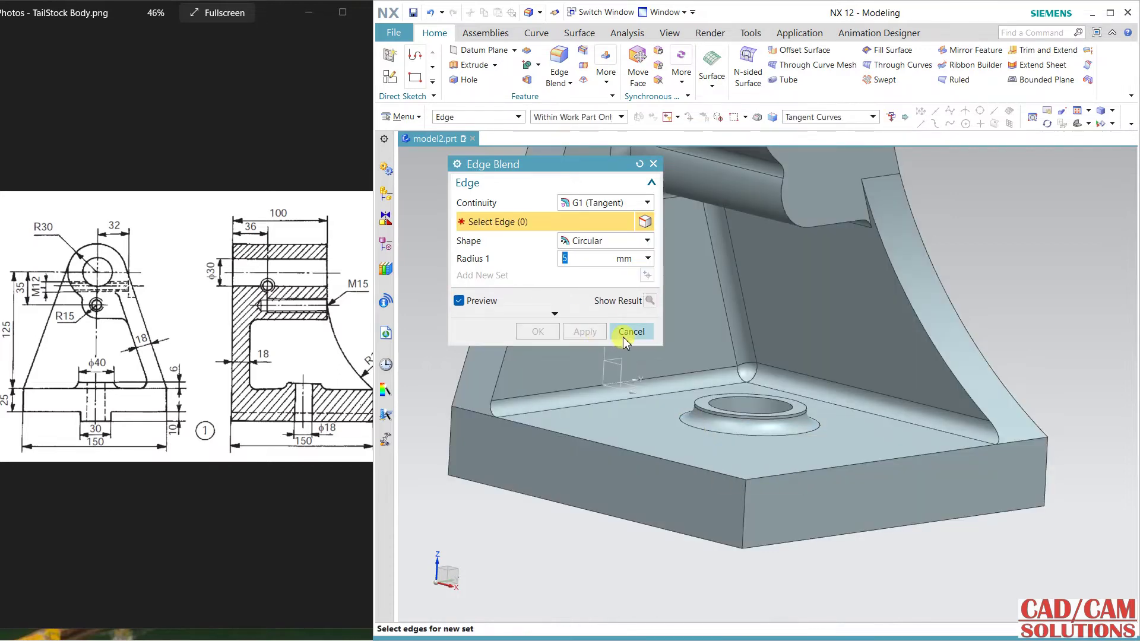
Reopen the edge blend around the round pad for editing and accept it
middle_drag(595, 417, 617, 428)
click(700, 418)
double_click(702, 420)
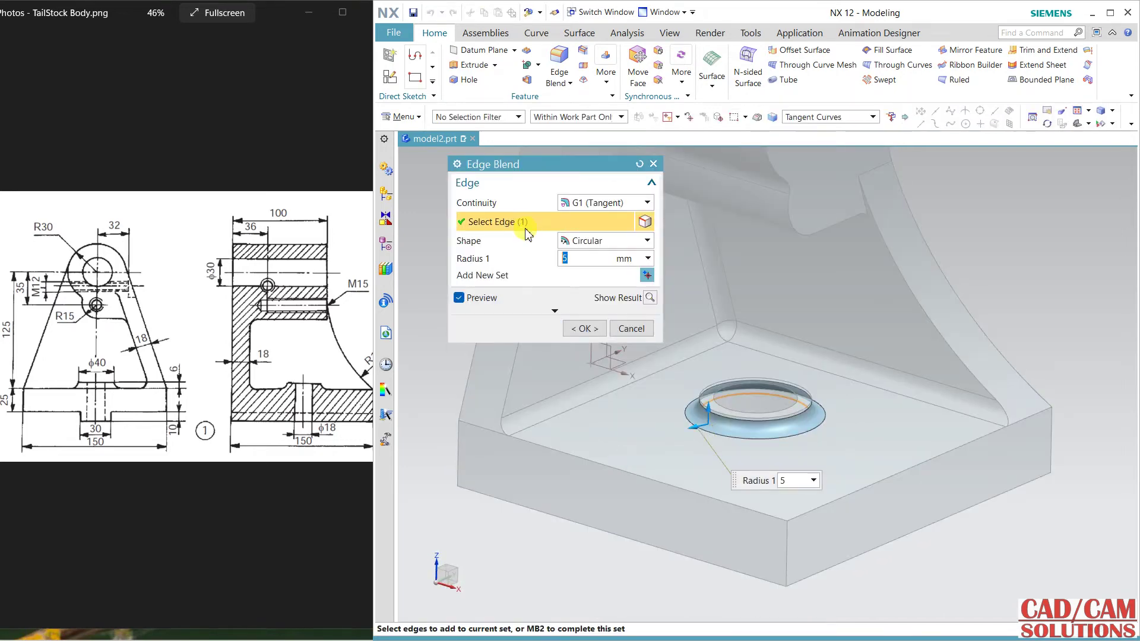
click(588, 328)
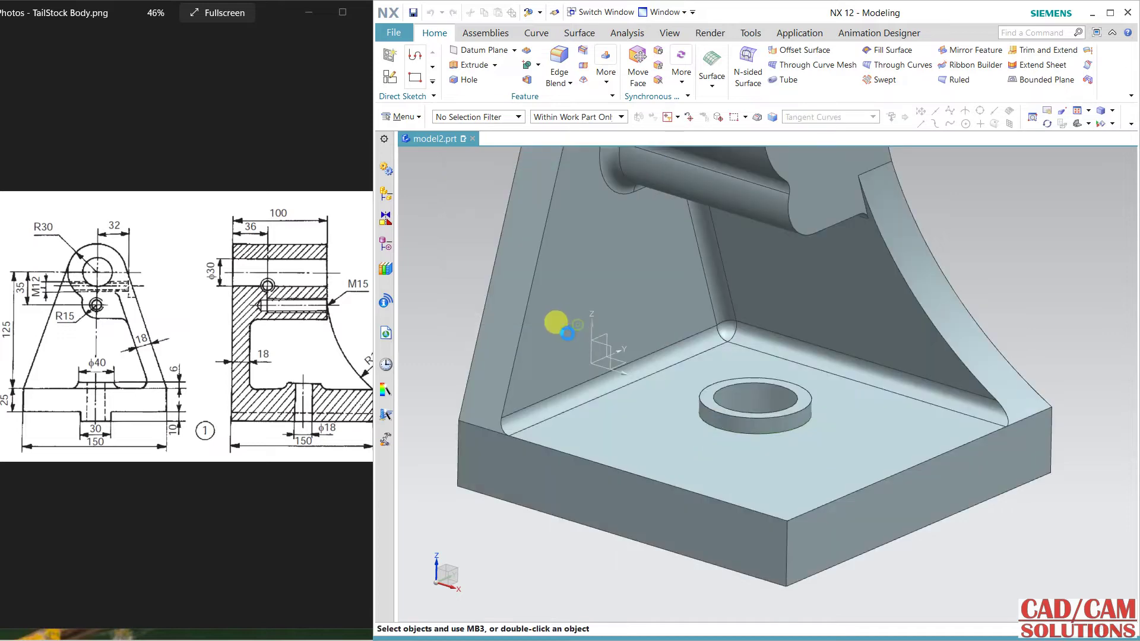
mouse_move(590, 415)
middle_down()
mouse_move(627, 386)
mouse_move(606, 397)
middle_up()
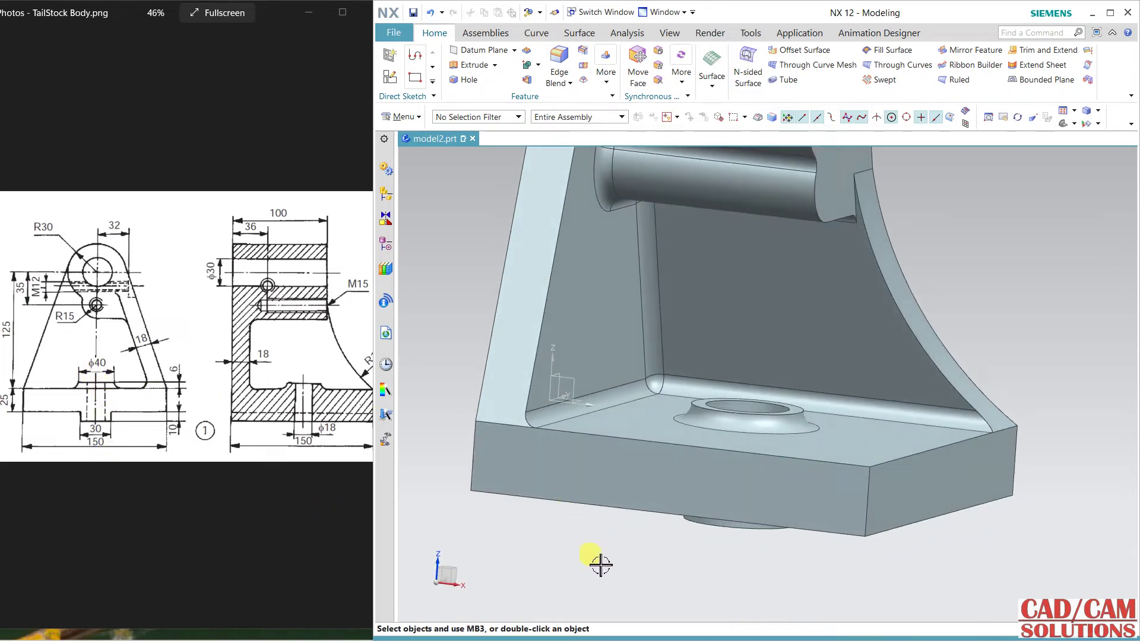
Try resizing the outer cylindrical face of the boss beneath the base to 30 mm diameter, and undo it
middle_drag(594, 537, 608, 463)
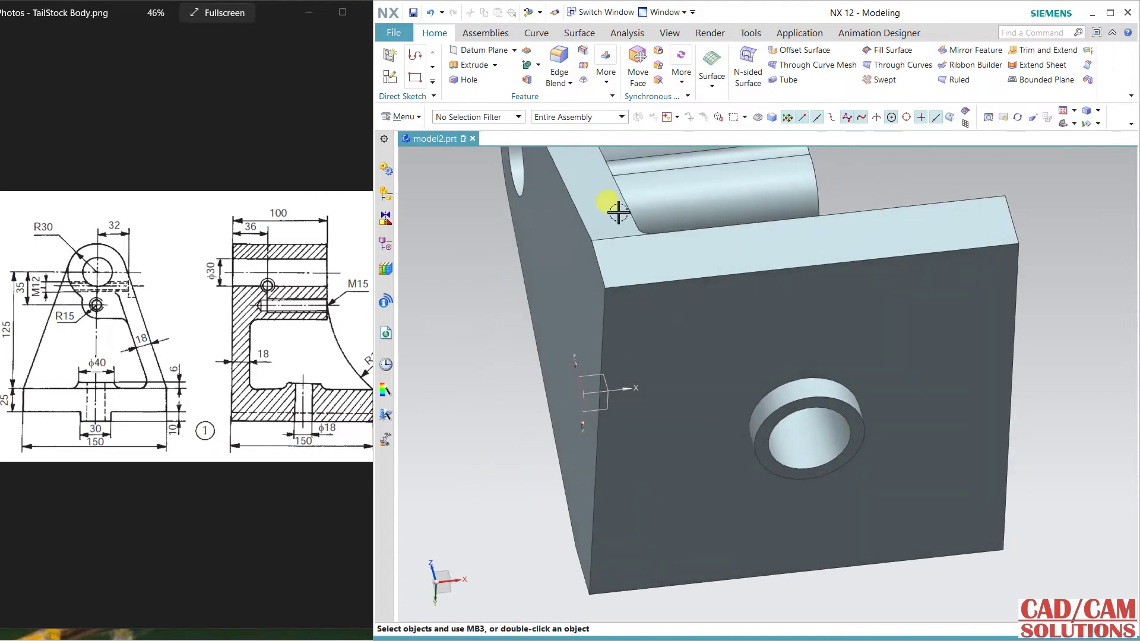
click(681, 80)
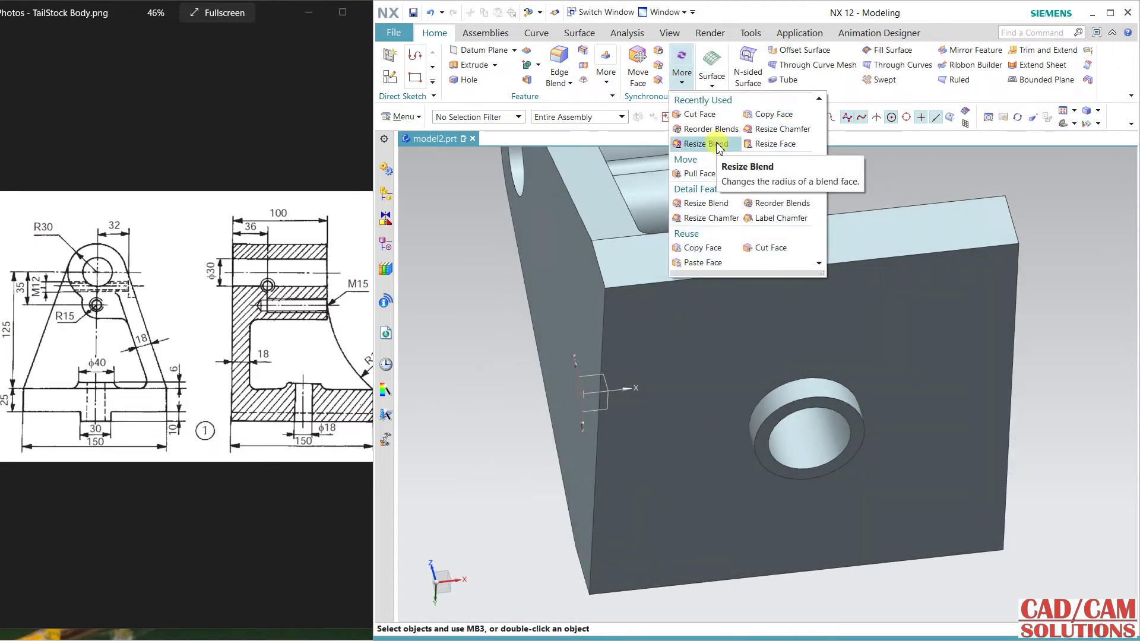
click(759, 228)
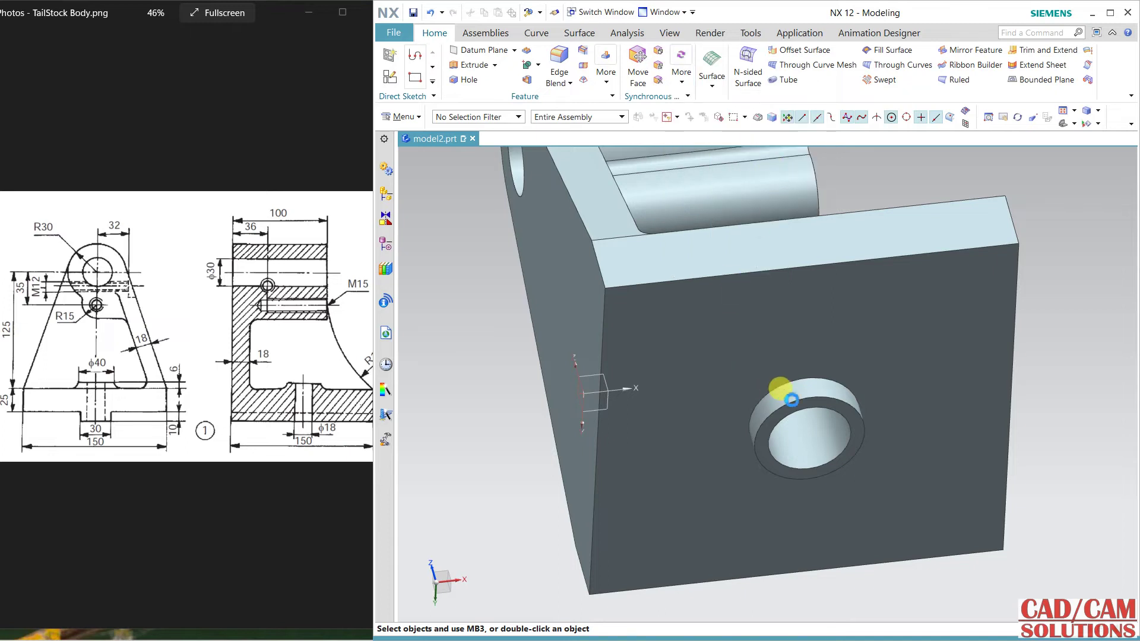
click(766, 396)
double_click(576, 401)
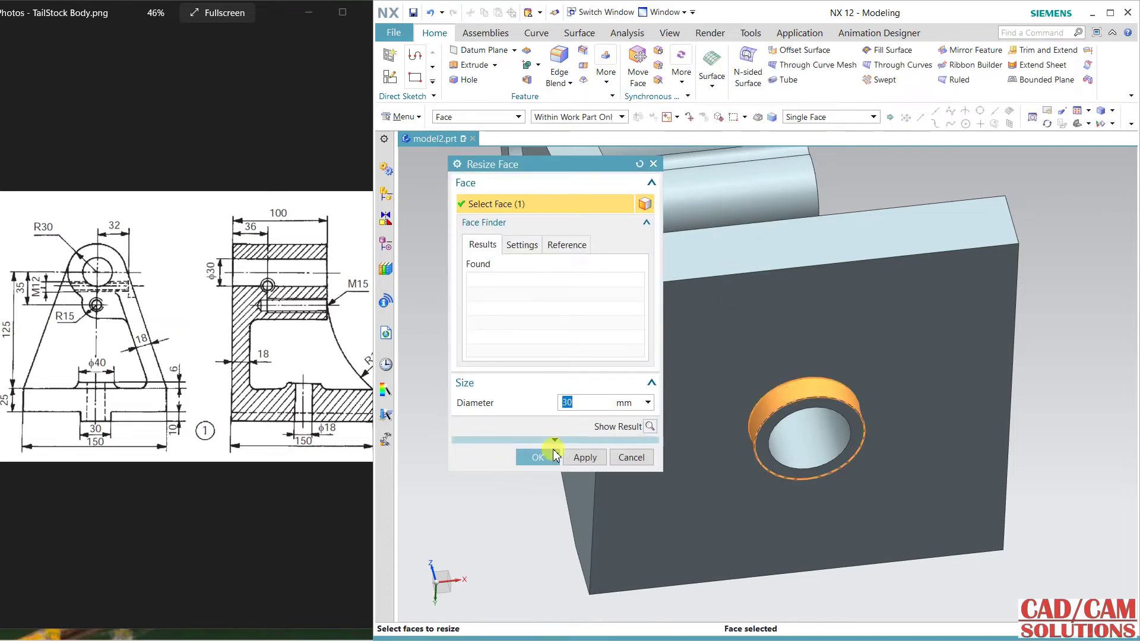
click(541, 456)
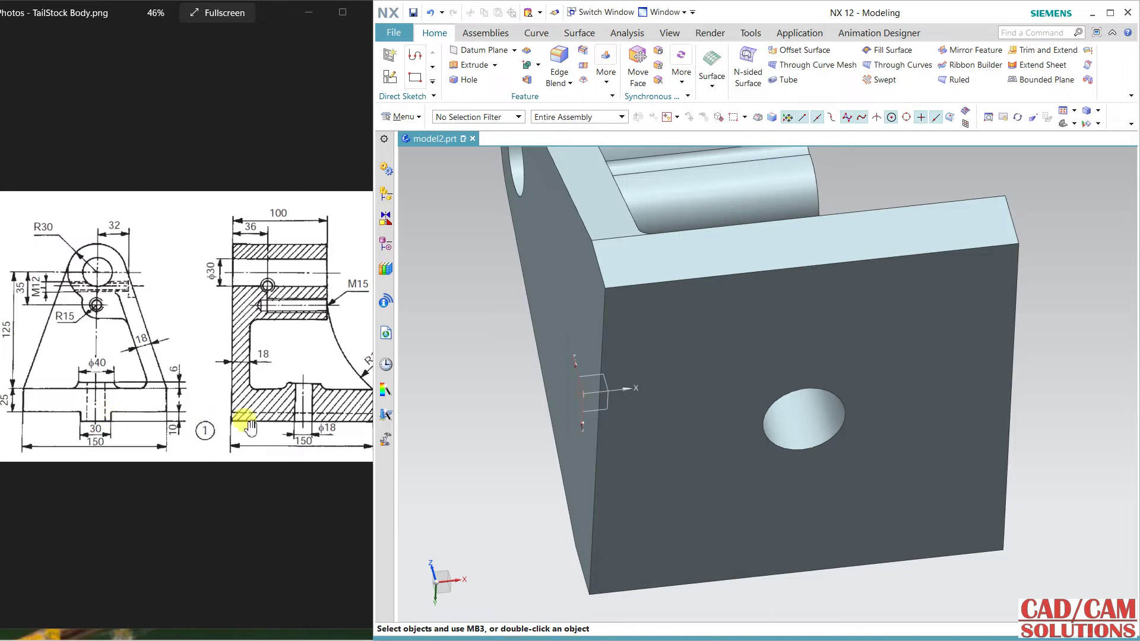
click(428, 12)
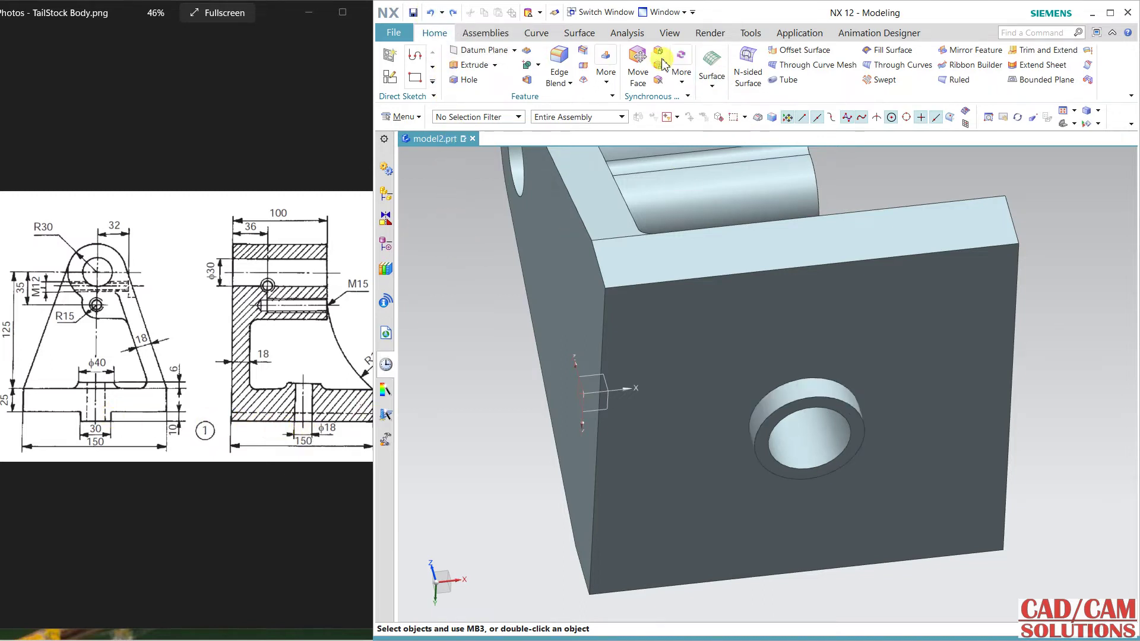
Resize the pad's through hole to 18 mm diameter and the outer face of the boss beneath the base to 30 mm
click(681, 78)
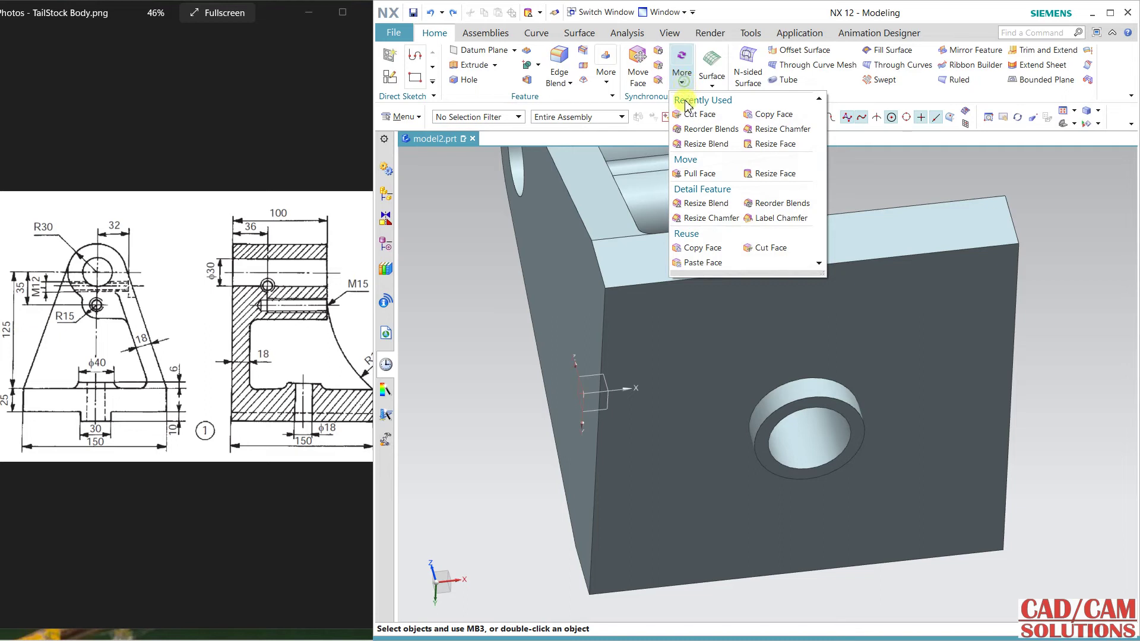
click(775, 173)
click(831, 437)
click(607, 402)
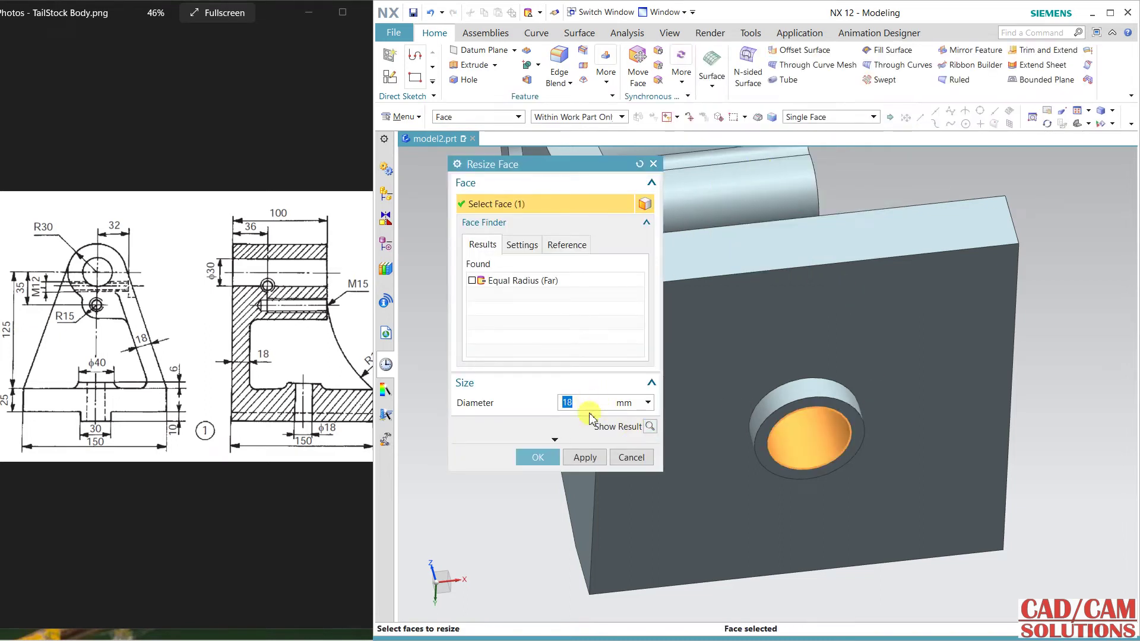
click(584, 457)
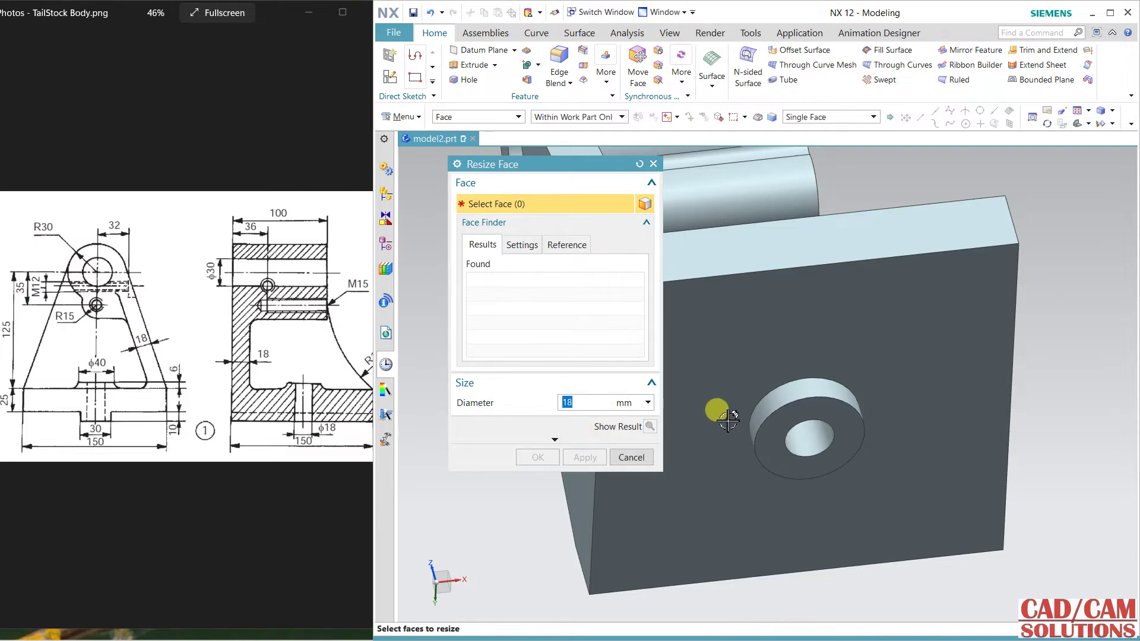
click(751, 410)
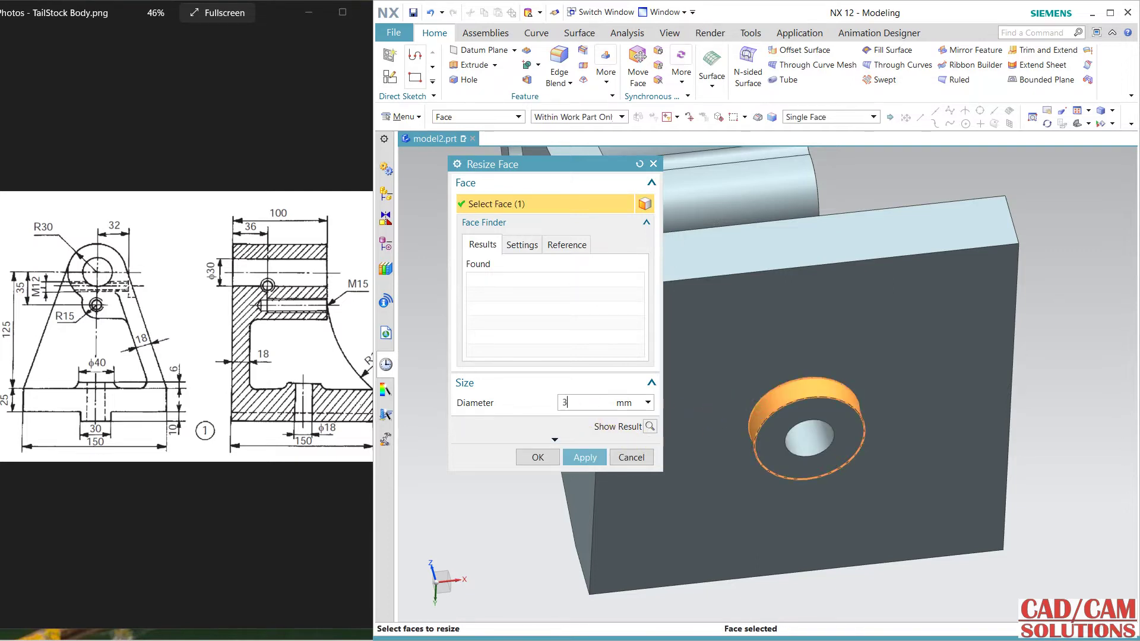
click(533, 458)
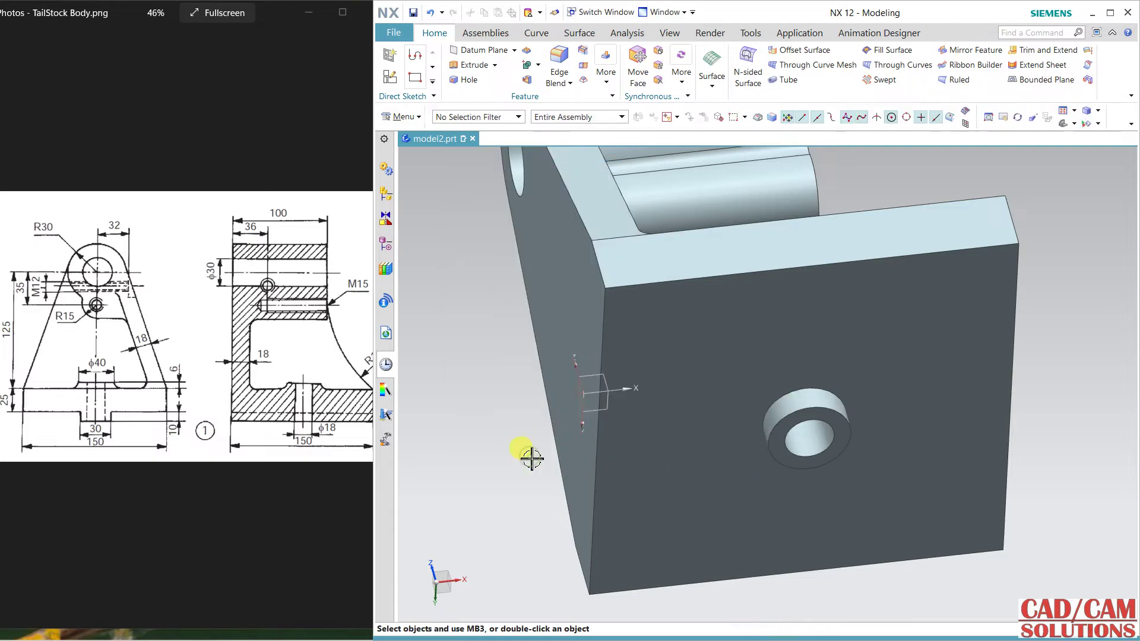
Set up a hole positioned at the centre of the small lower boss's rounded front face
mouse_move(541, 372)
middle_down()
mouse_move(528, 432)
mouse_move(519, 412)
mouse_move(486, 433)
mouse_move(511, 423)
mouse_move(517, 397)
mouse_move(555, 382)
mouse_move(525, 372)
mouse_move(546, 386)
mouse_move(542, 376)
middle_up()
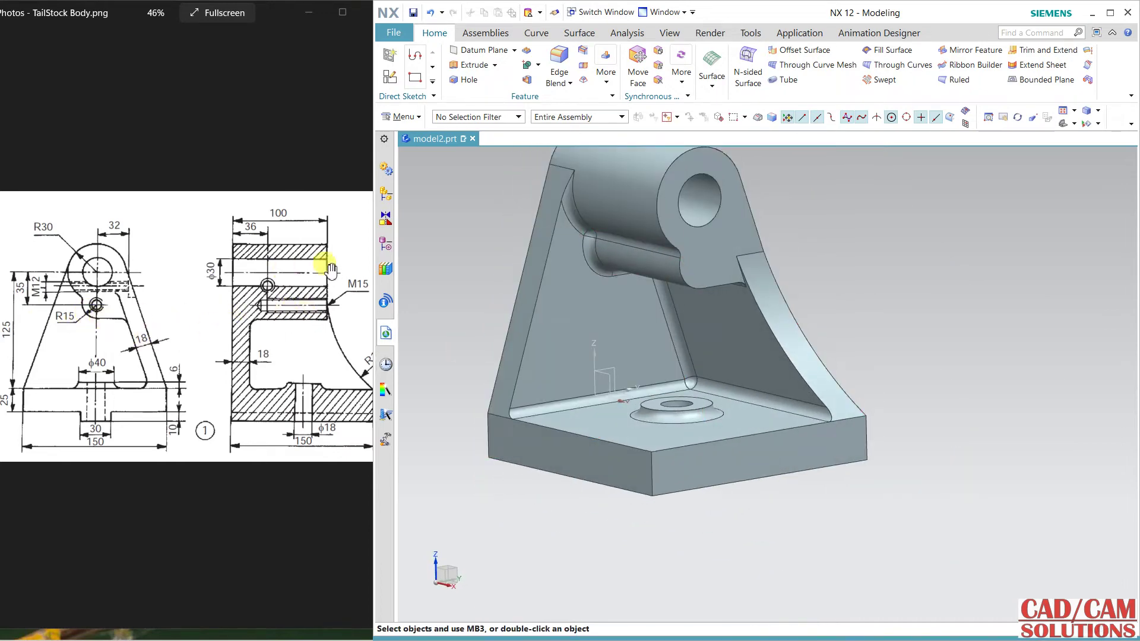
click(467, 79)
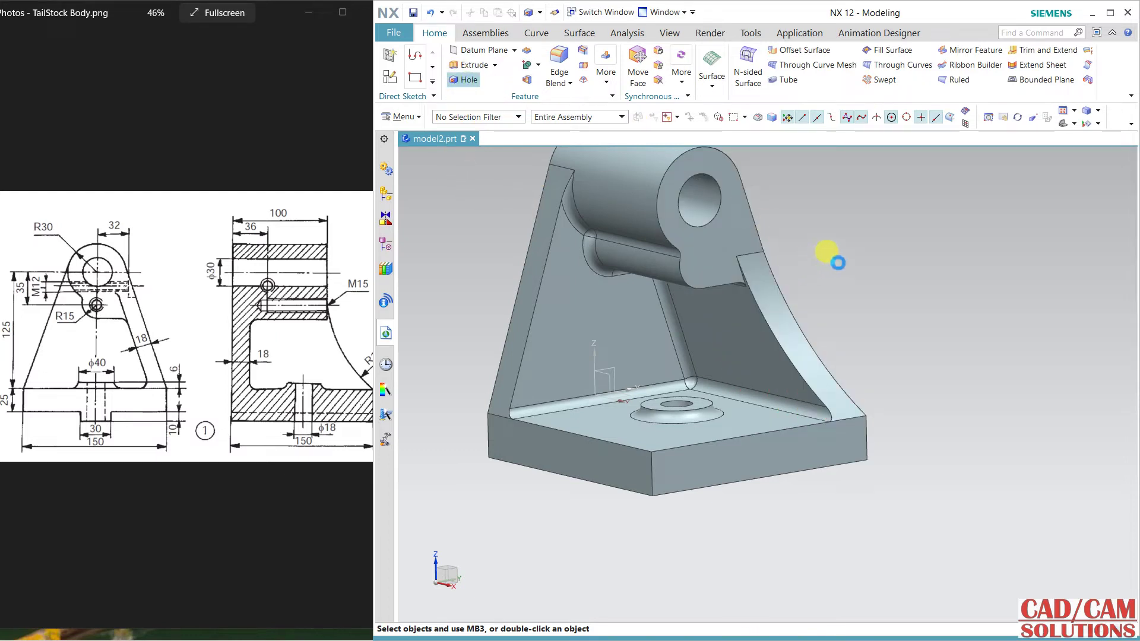
click(690, 282)
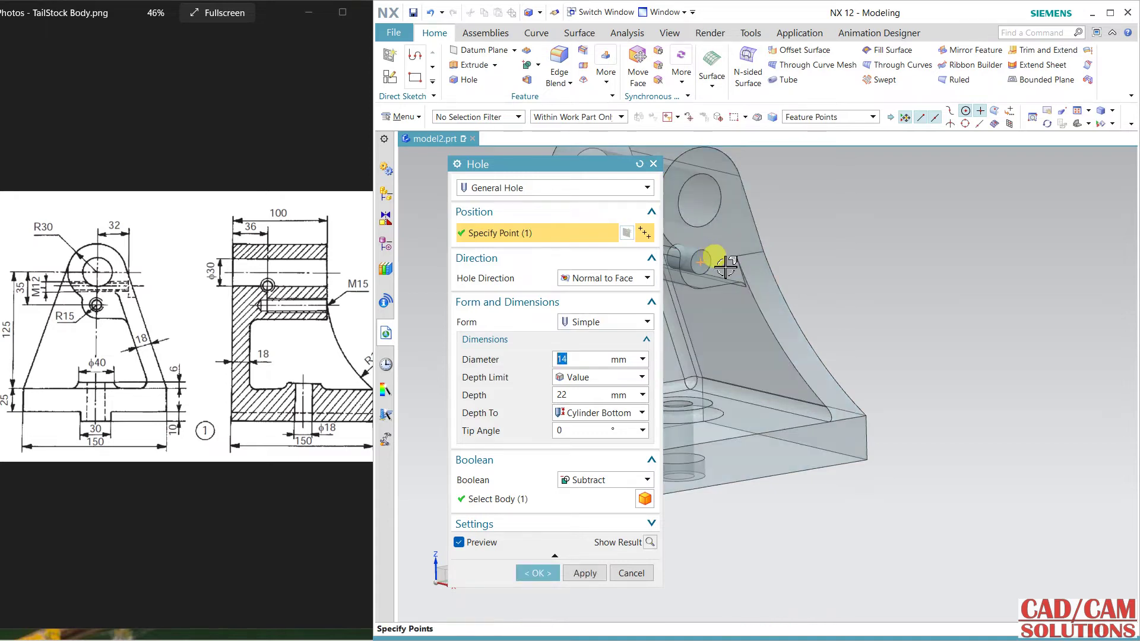
scroll(950, 309, up, 3)
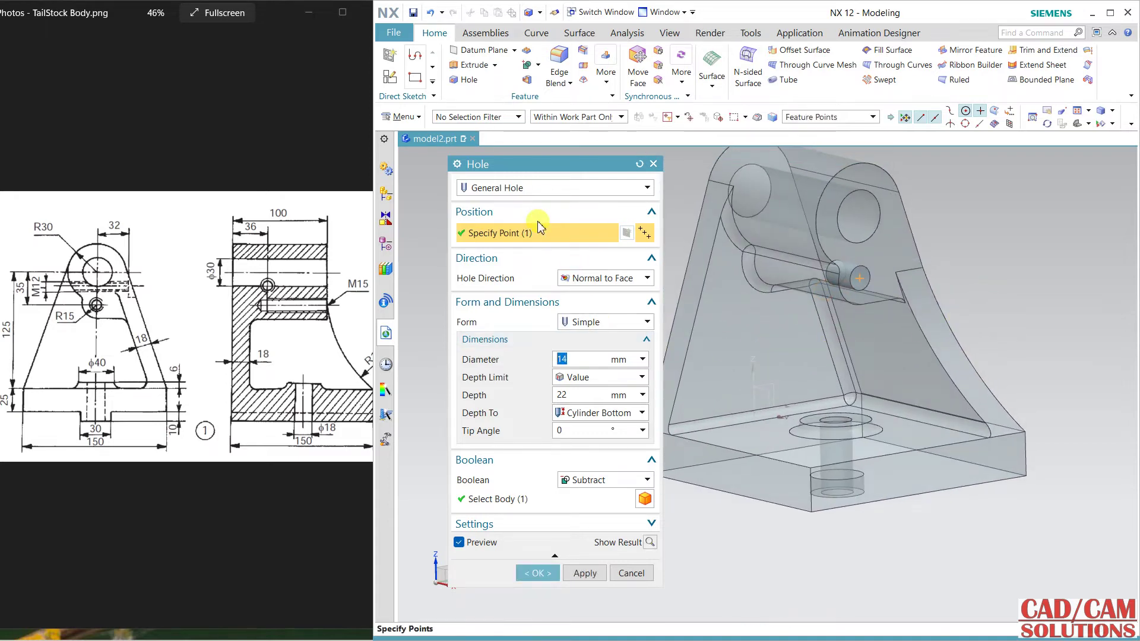
Compare the Threaded, Screw Clearance and Drill Size hole types and examine their available sizes for the lower boss hole
click(549, 188)
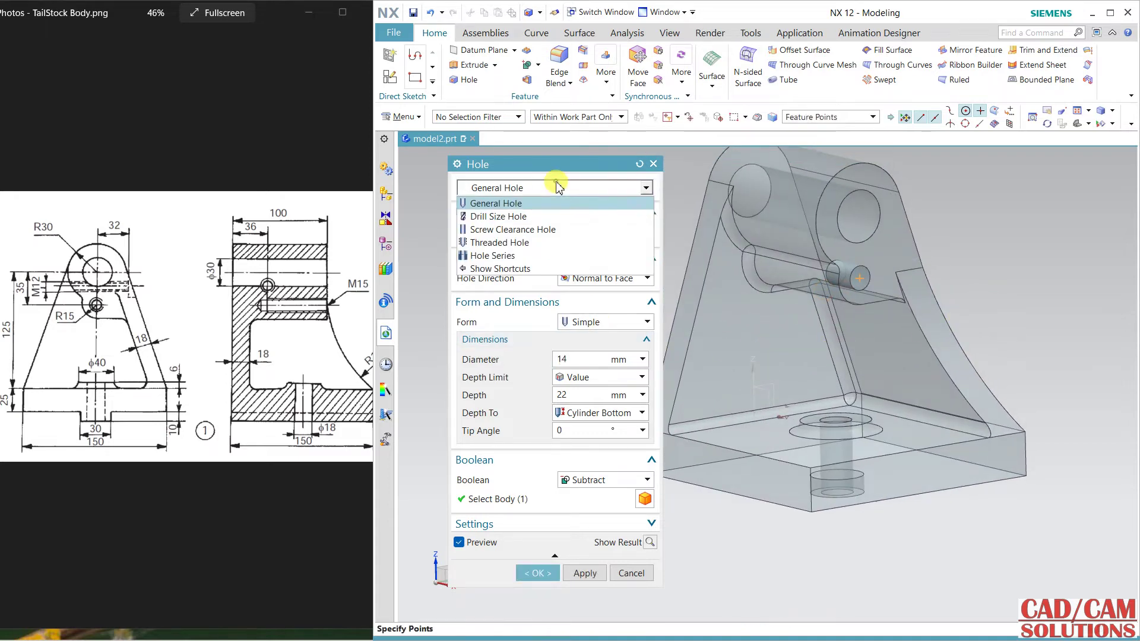
click(514, 242)
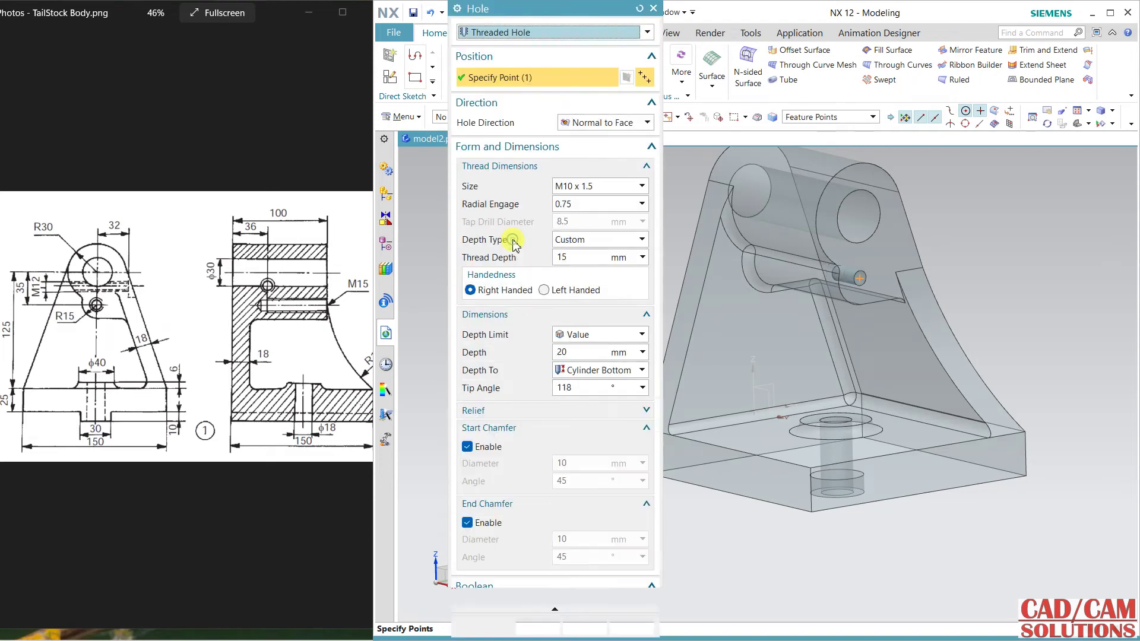
click(518, 32)
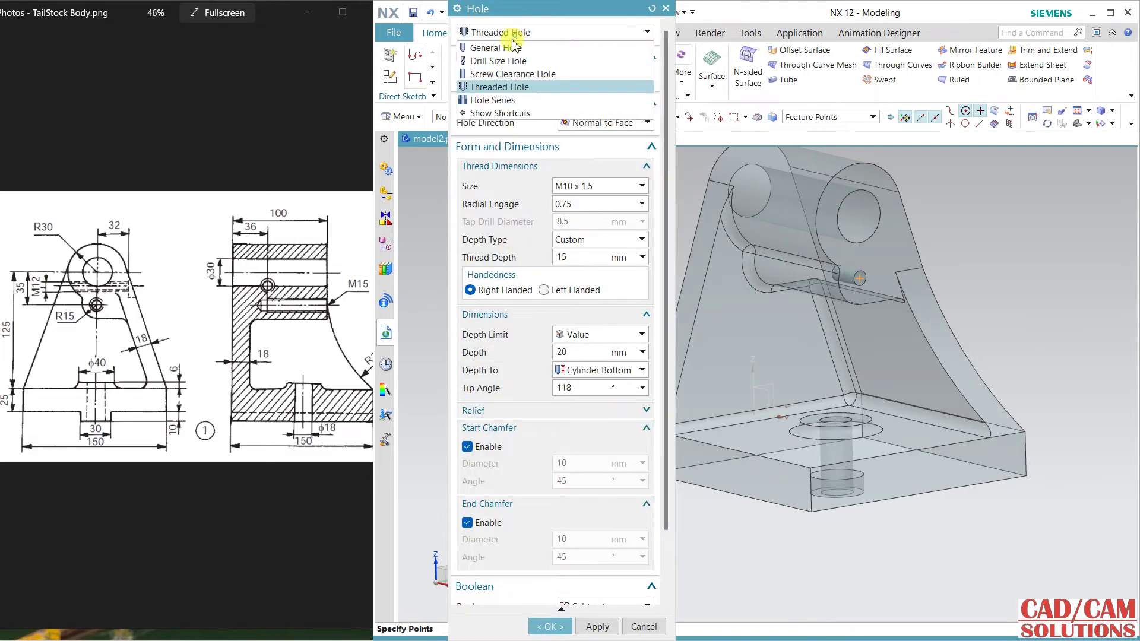
click(505, 74)
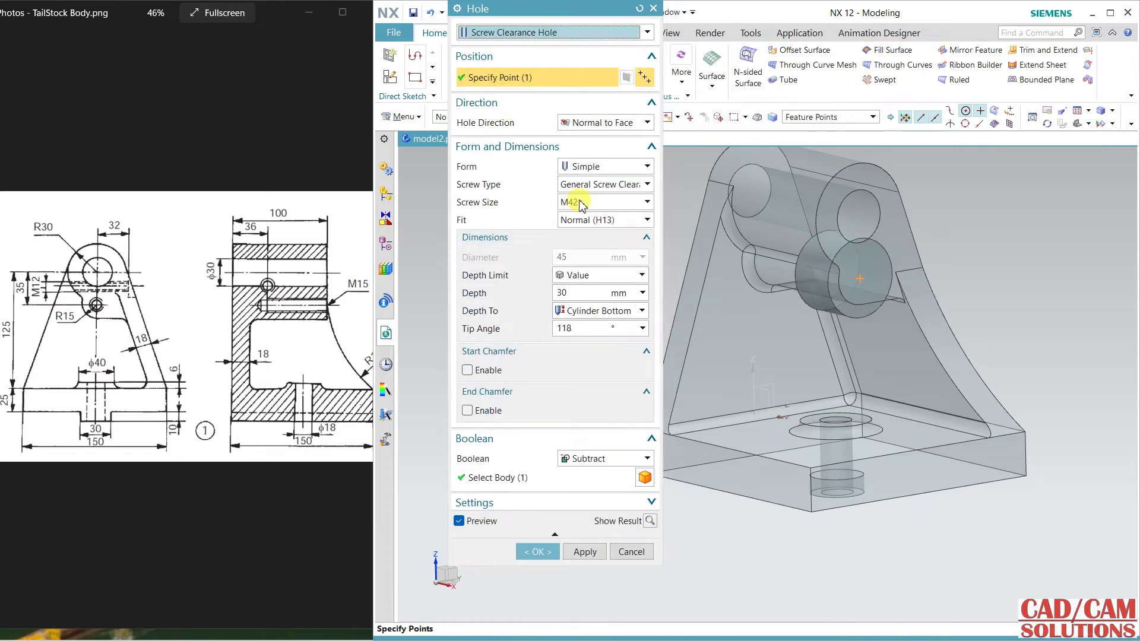
click(579, 203)
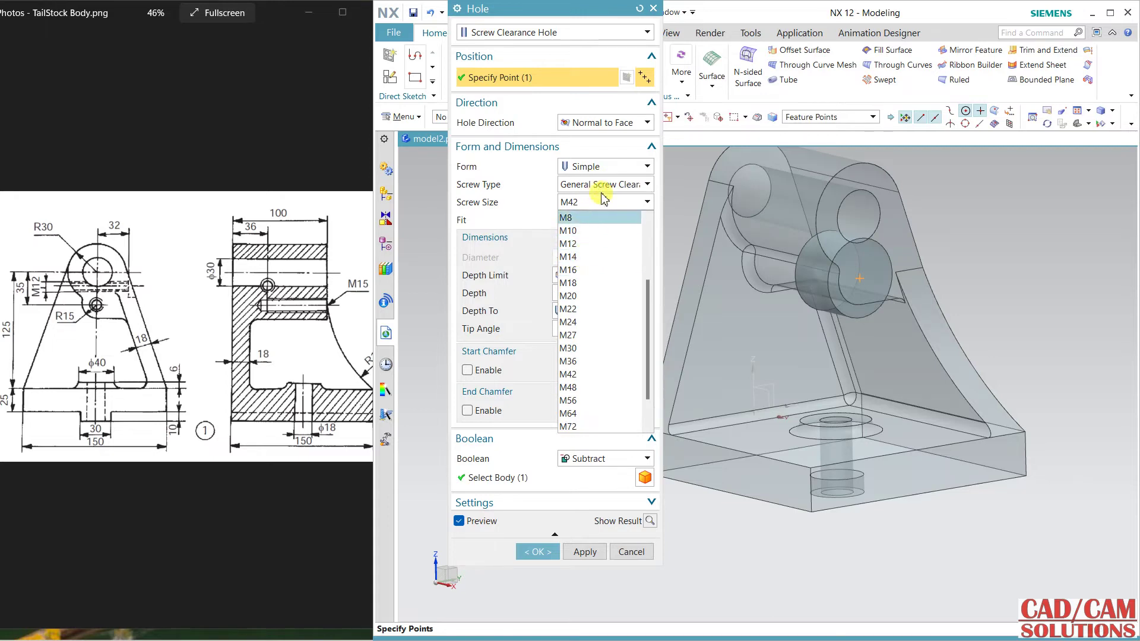
click(602, 203)
click(527, 32)
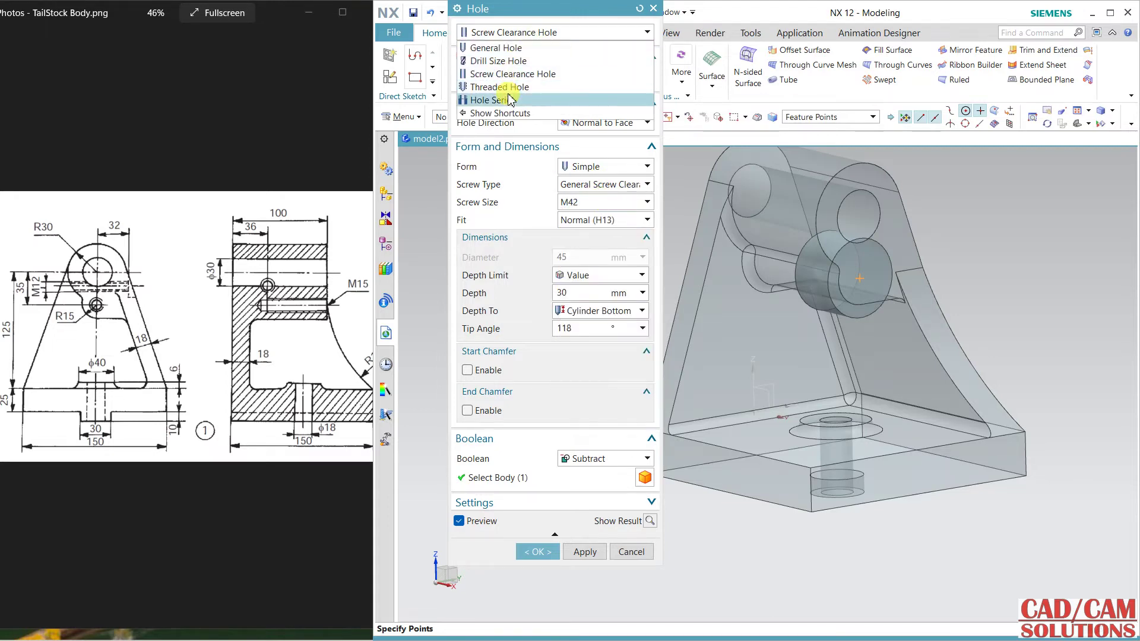
click(515, 64)
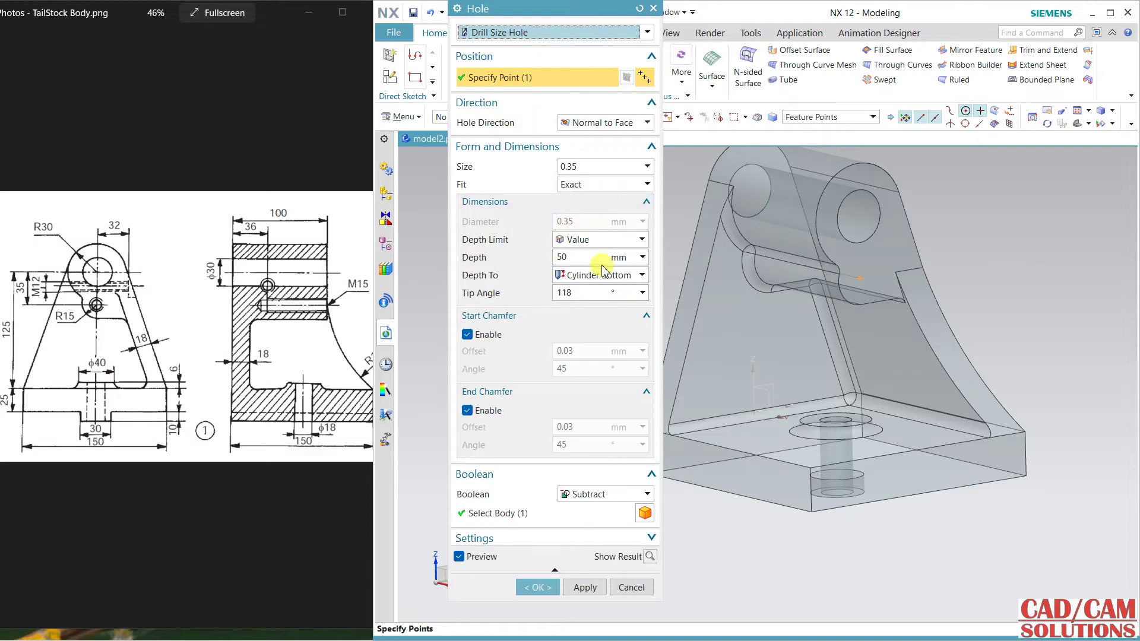
click(546, 32)
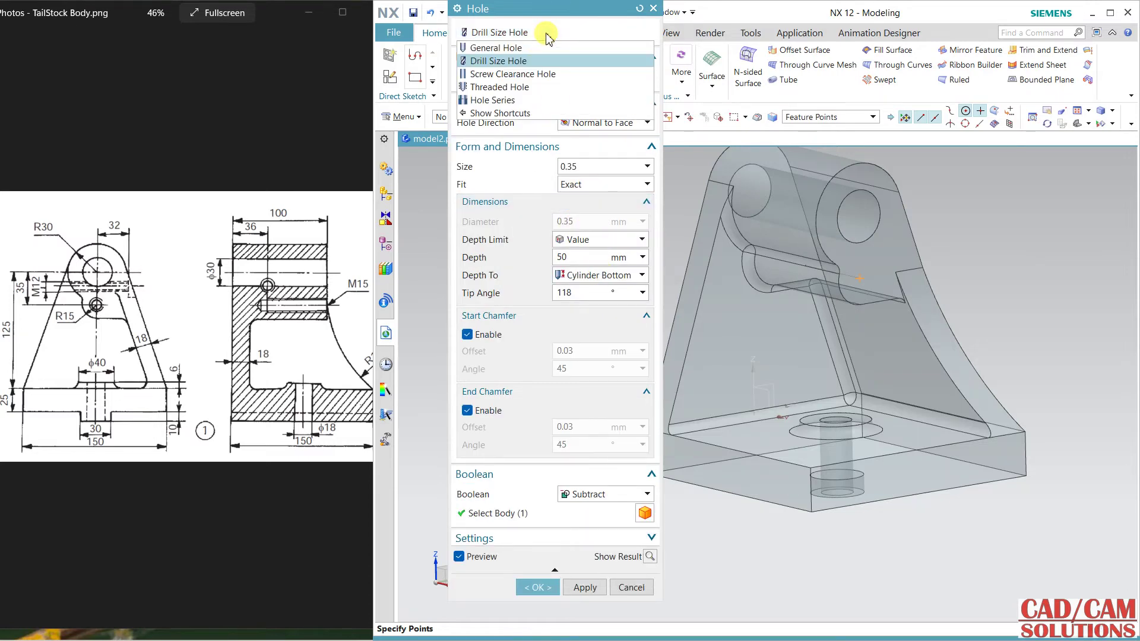
click(529, 87)
click(605, 185)
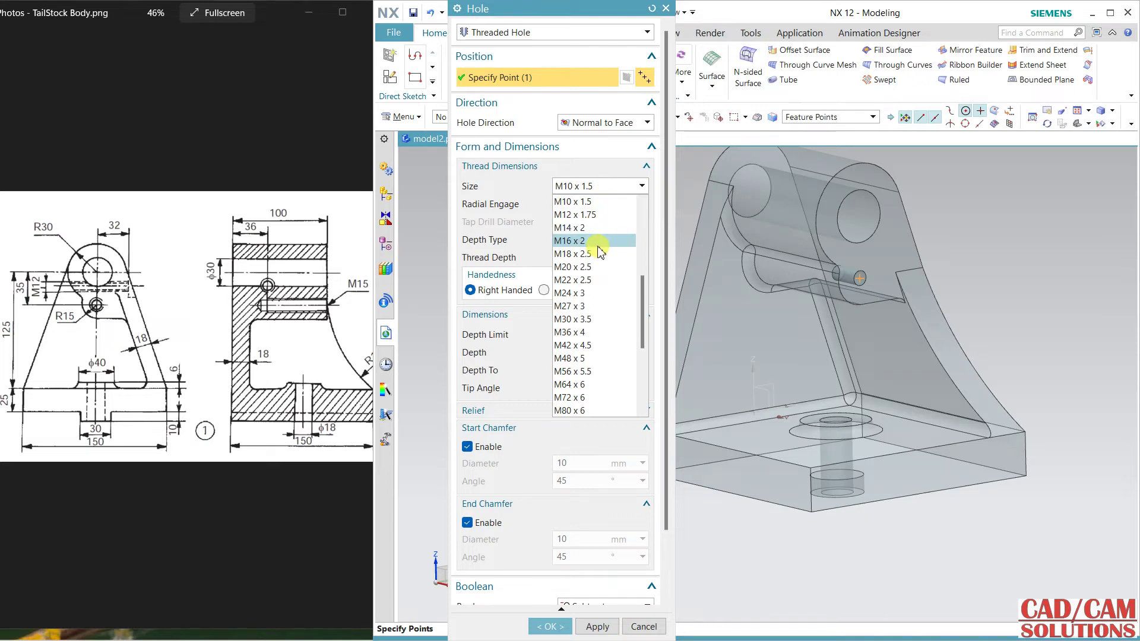
click(604, 189)
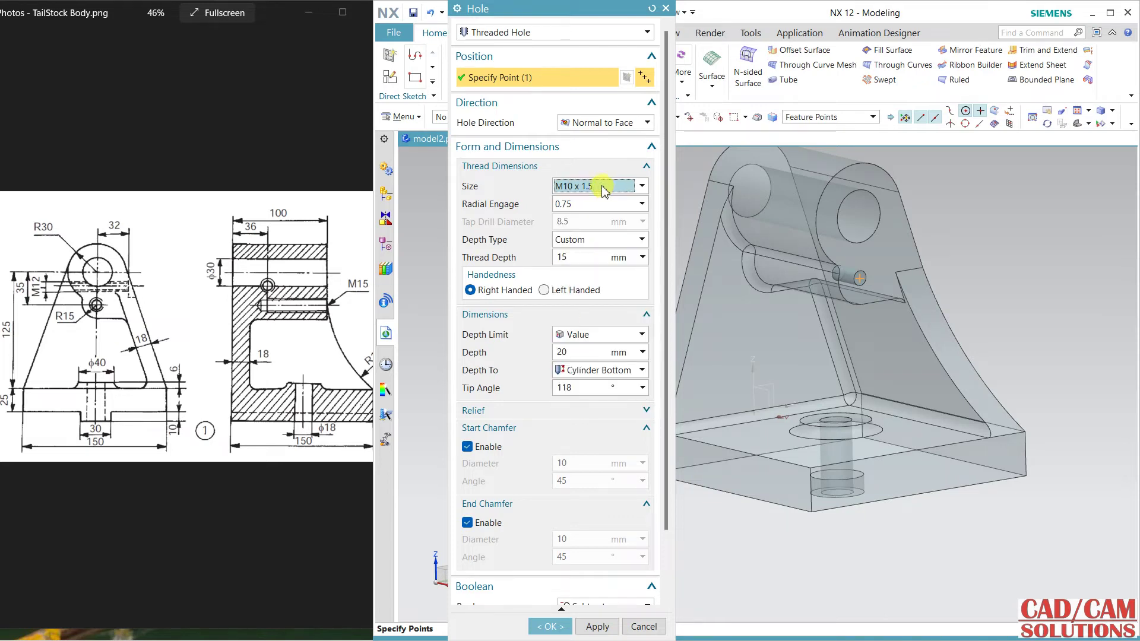
Try the Screw Clearance hole type with screw size M16 for the lower boss hole
click(499, 32)
click(502, 70)
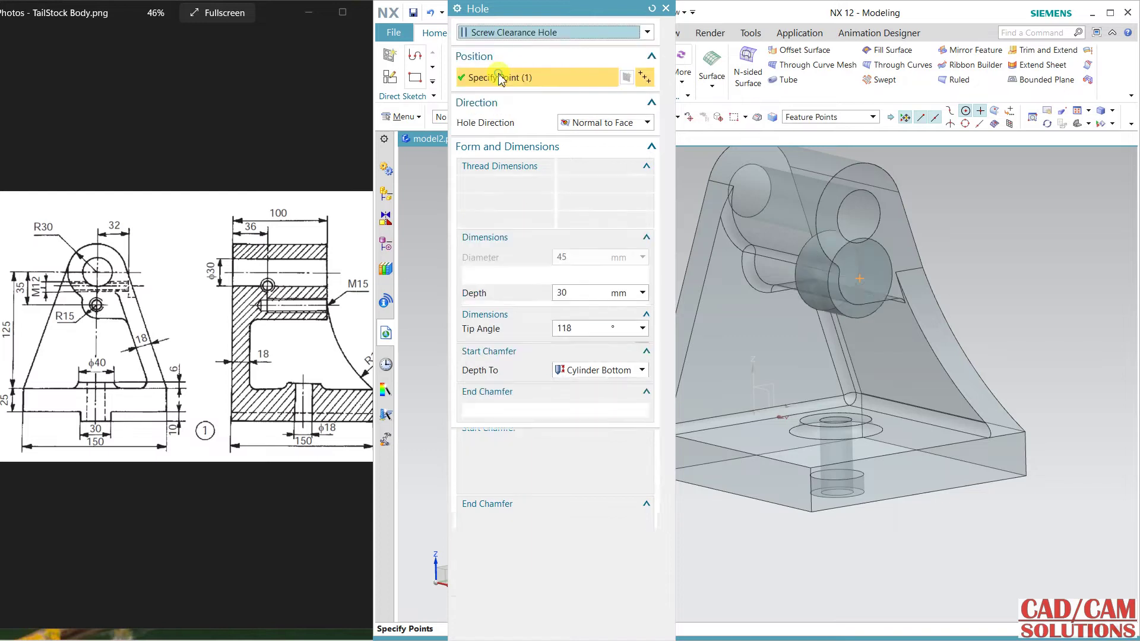
click(581, 205)
click(580, 238)
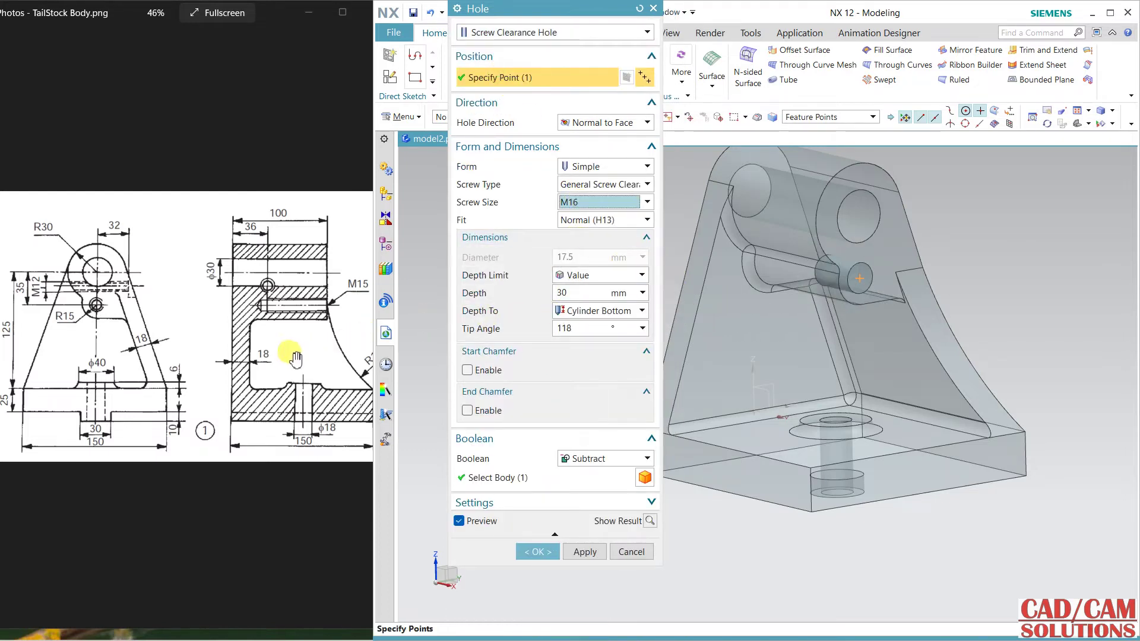
double_click(578, 293)
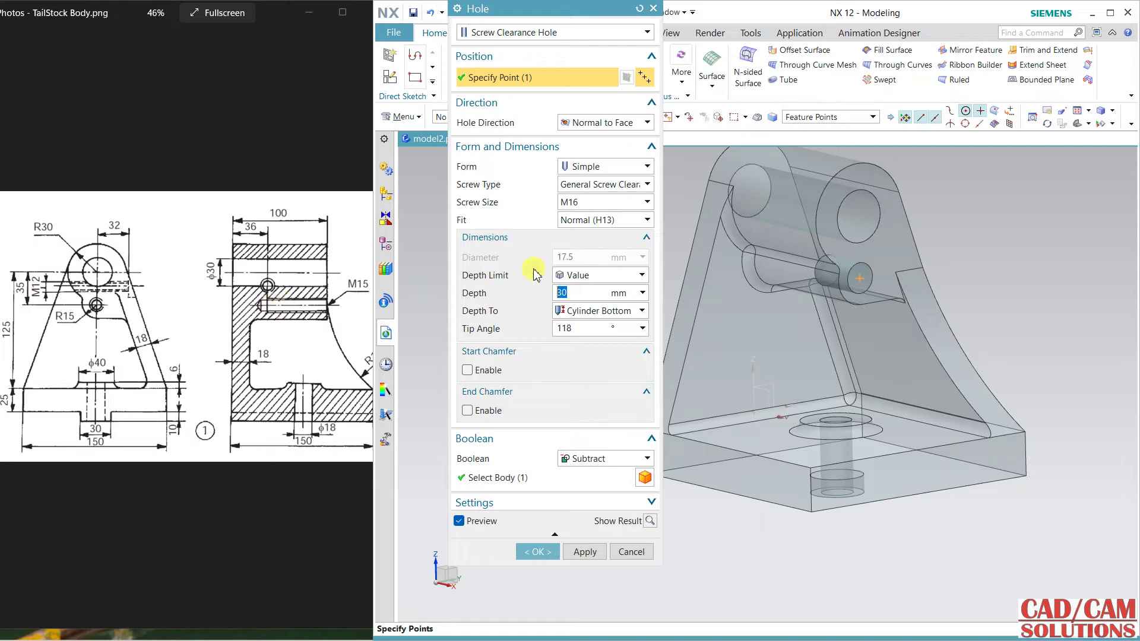
Create an M16 x 2 threaded hole in the lower boss with thread depth 100-36 and hole depth 72 mm
click(537, 32)
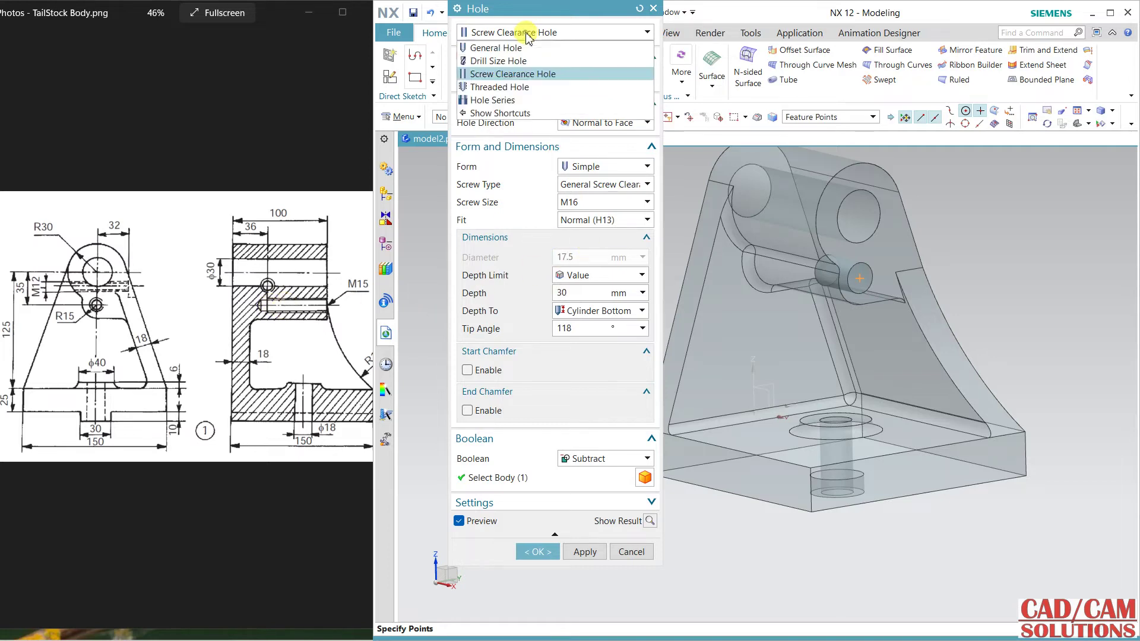
click(500, 88)
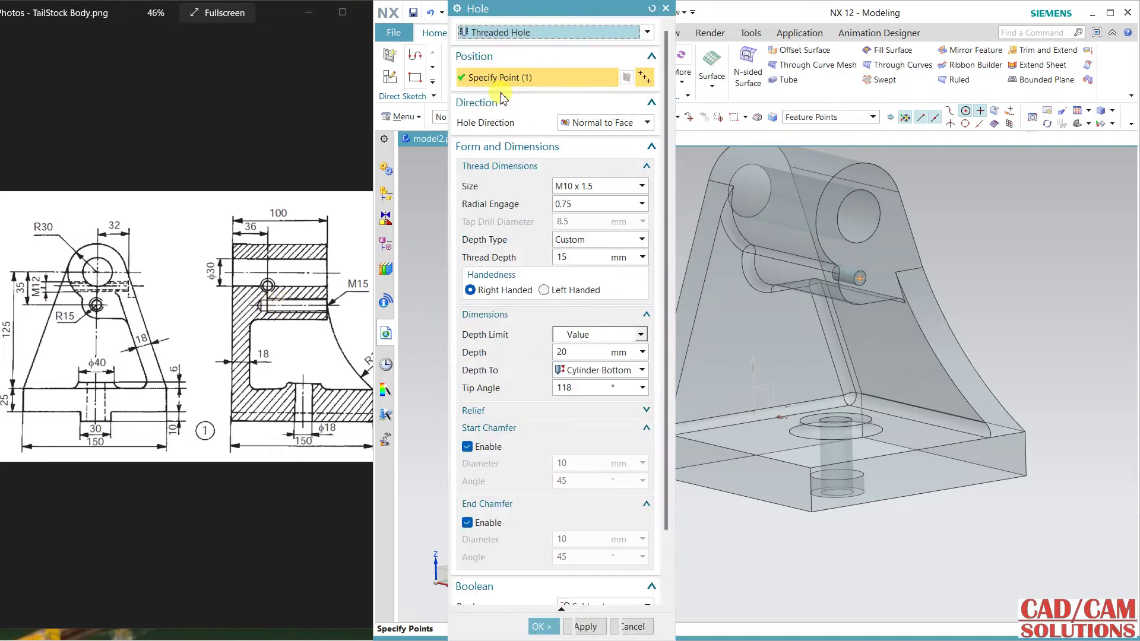
double_click(578, 257)
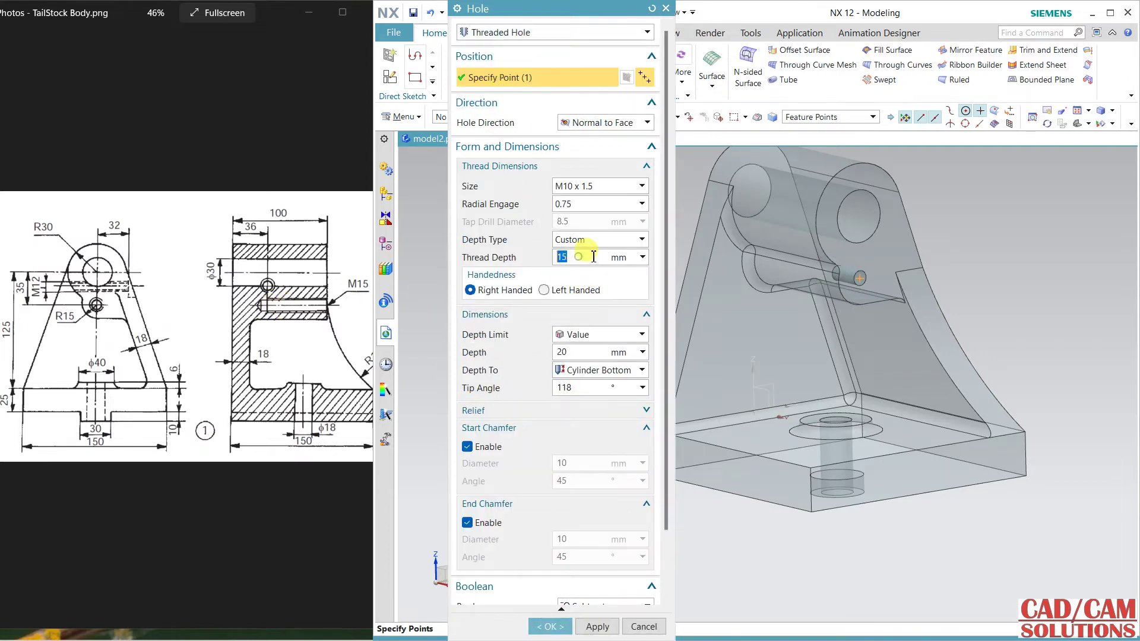
click(596, 188)
click(578, 242)
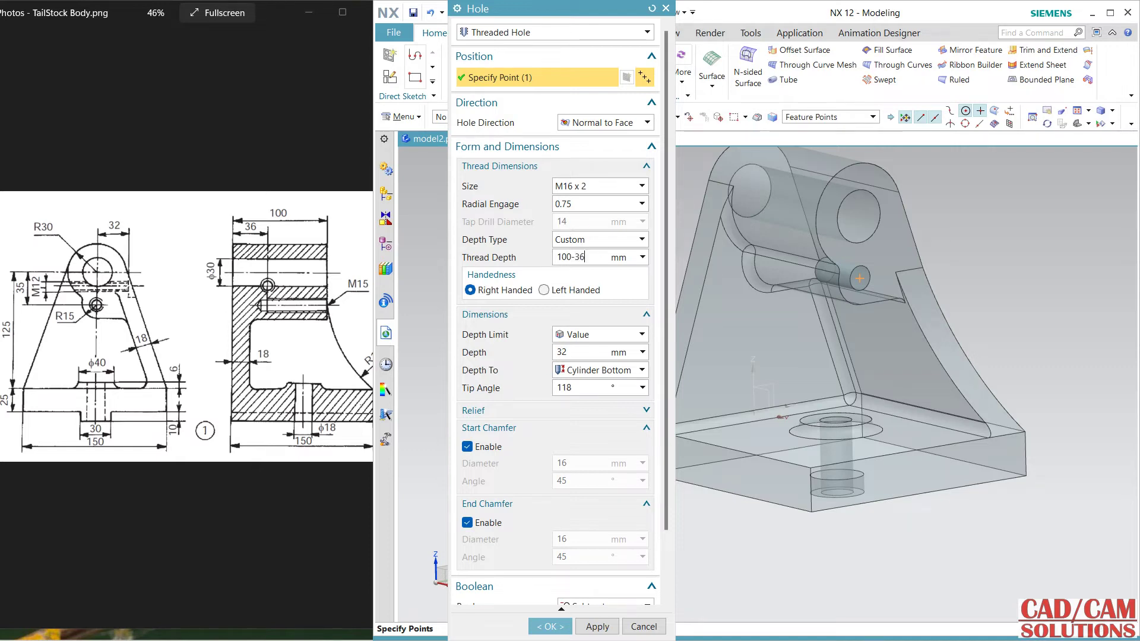
text(100-36)
double_click(592, 249)
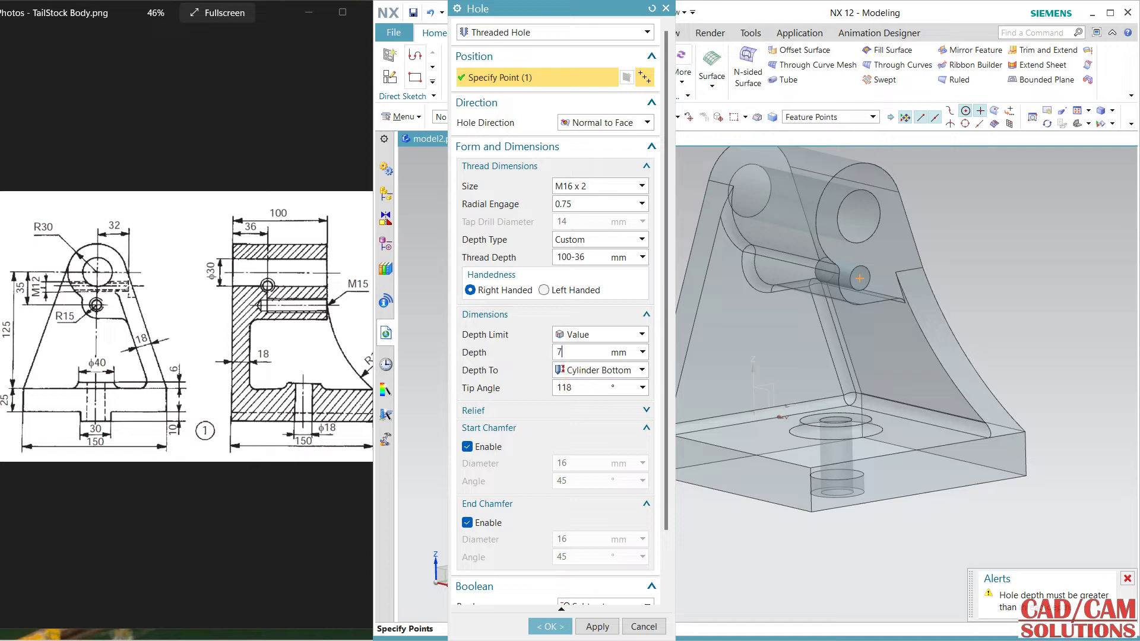
key(Return)
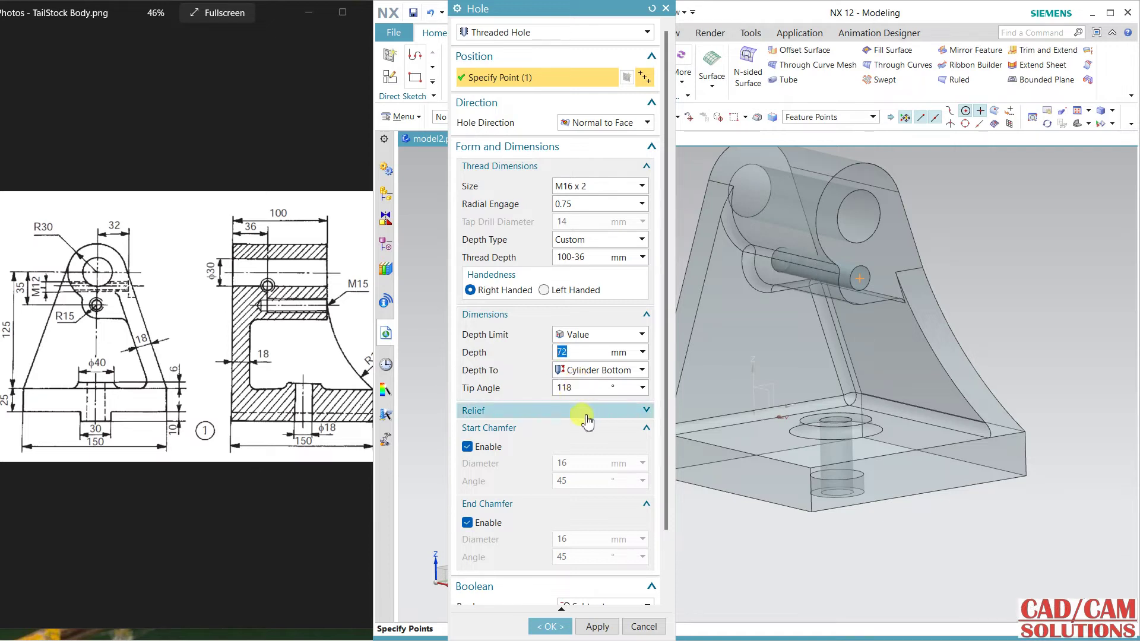
middle_click(581, 416)
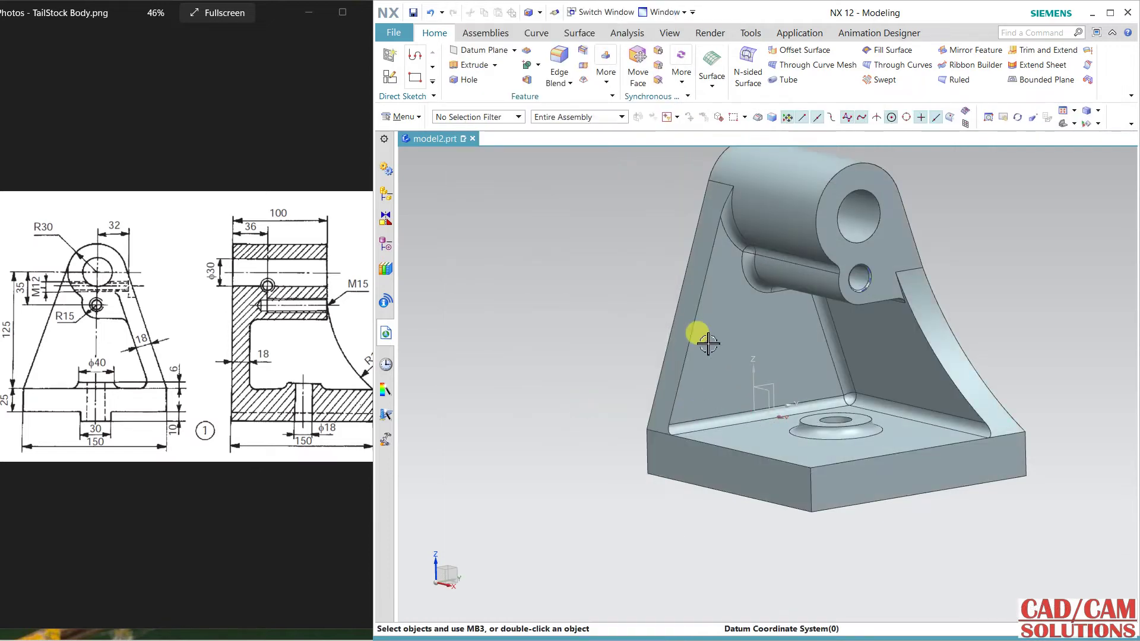
Create a datum plane offset 32 mm from the XZ plane, stretched upward to a length of about 121 mm
scroll(852, 274, up, 5)
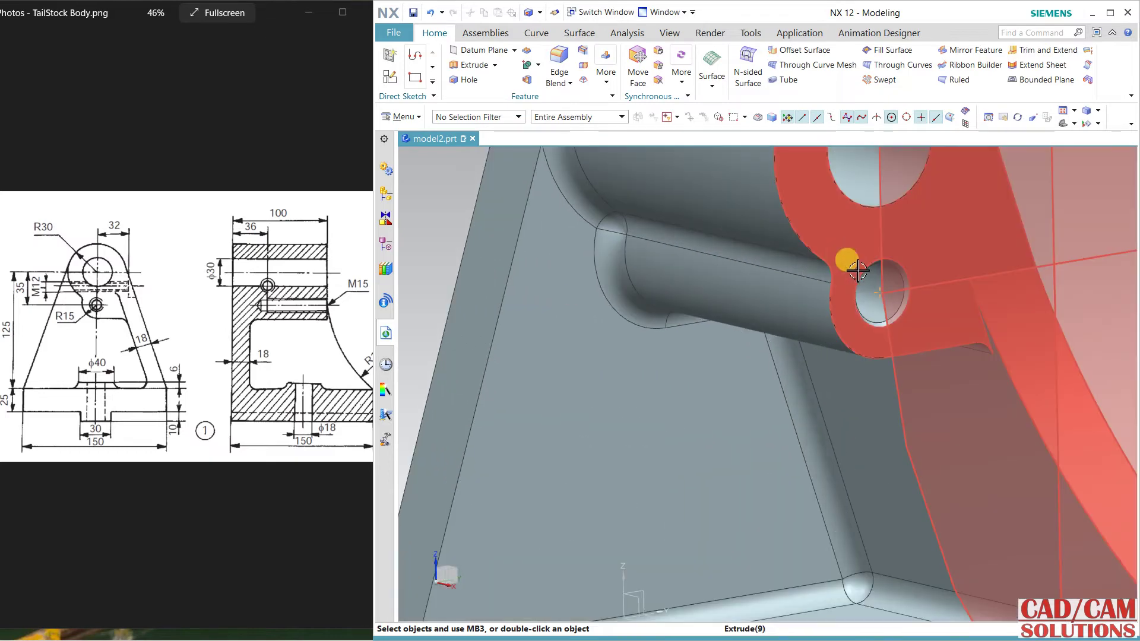
middle_drag(842, 257, 876, 294)
scroll(843, 300, down, 3)
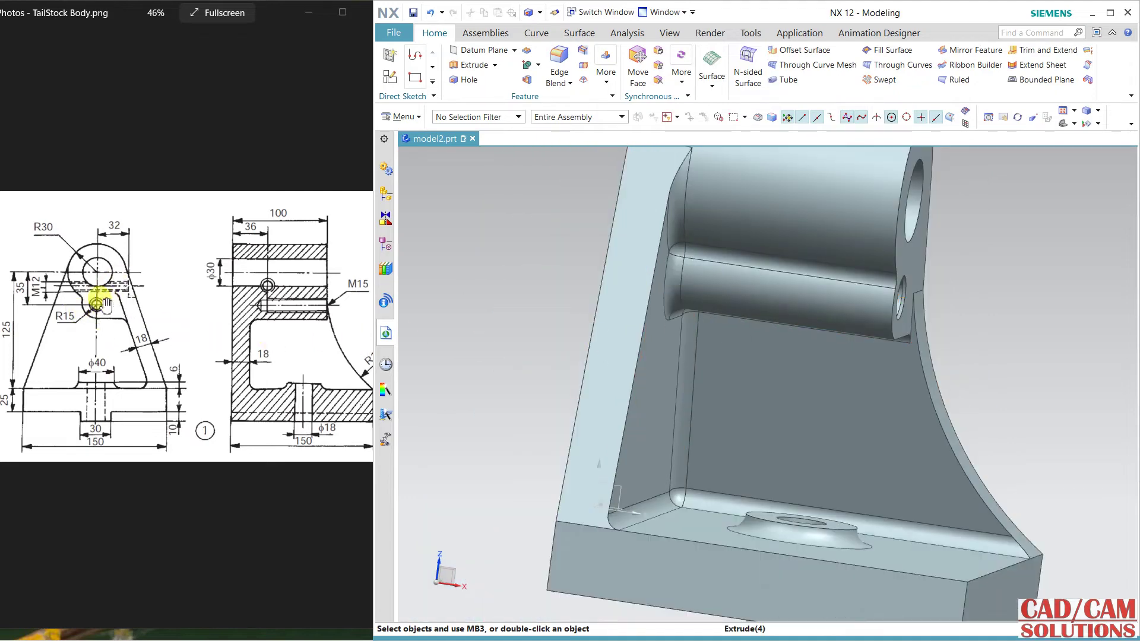
scroll(508, 312, down, 1)
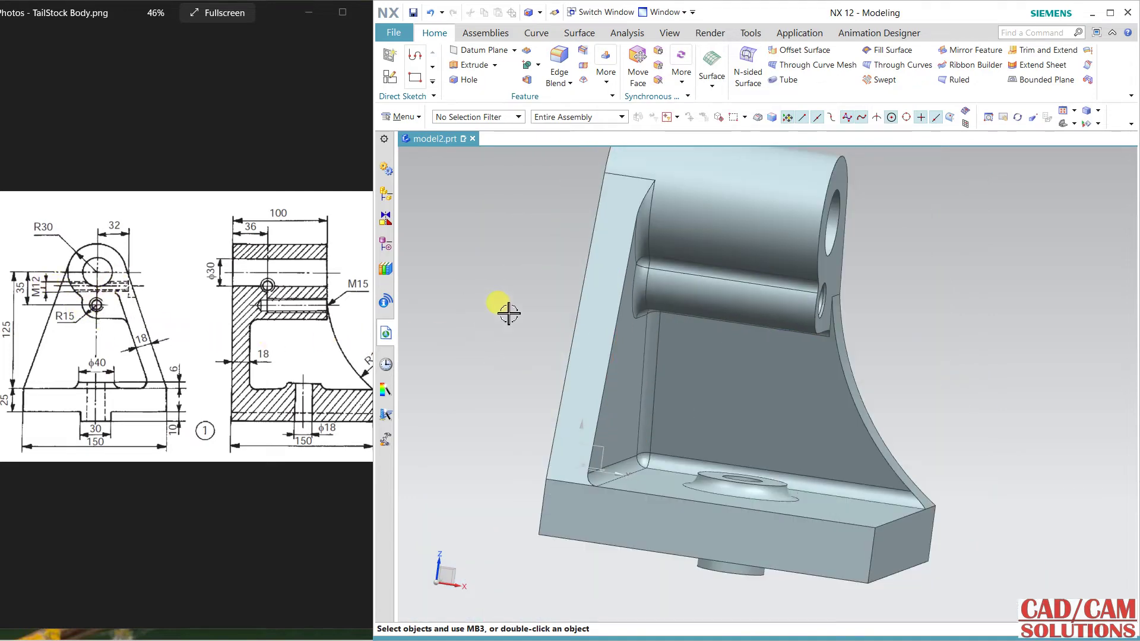
middle_drag(509, 313, 450, 304)
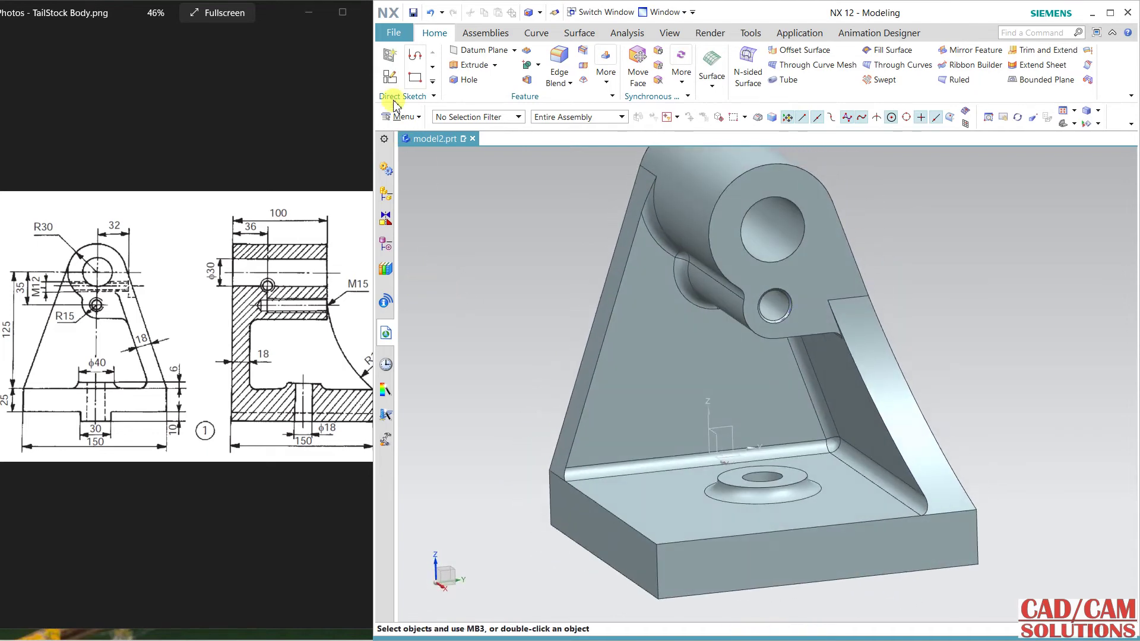
click(478, 50)
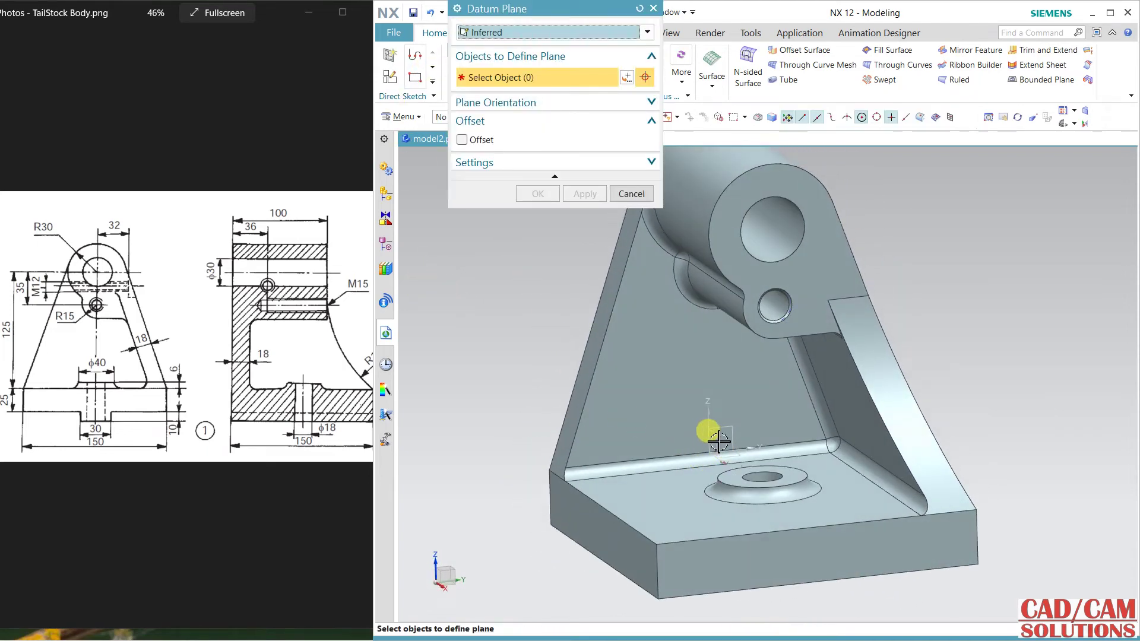
click(713, 438)
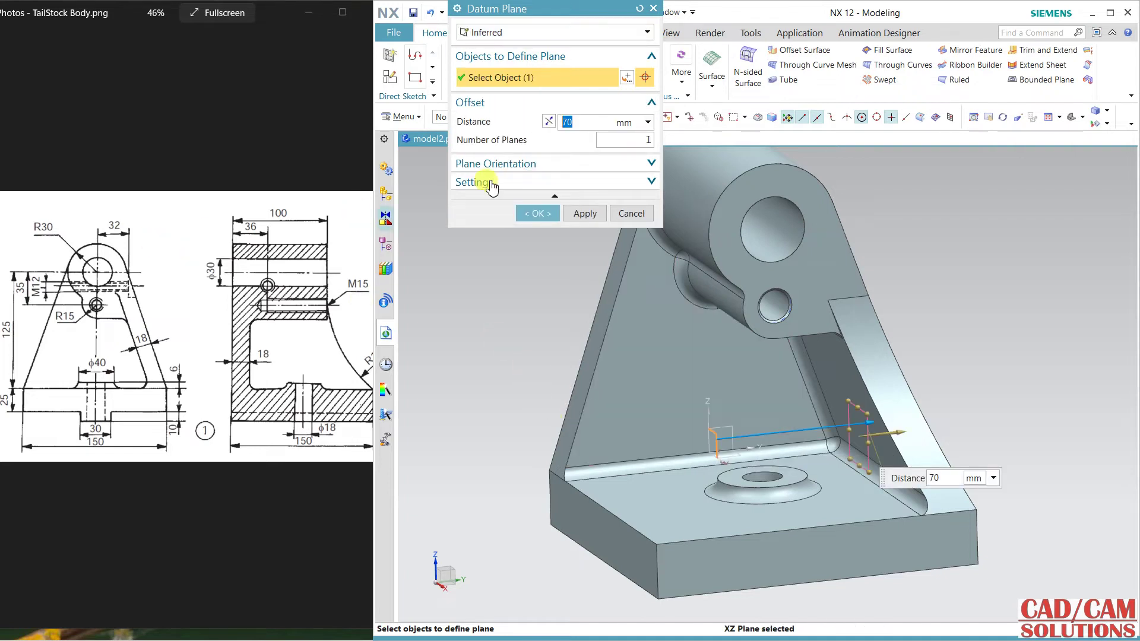
text(32)
key(Return)
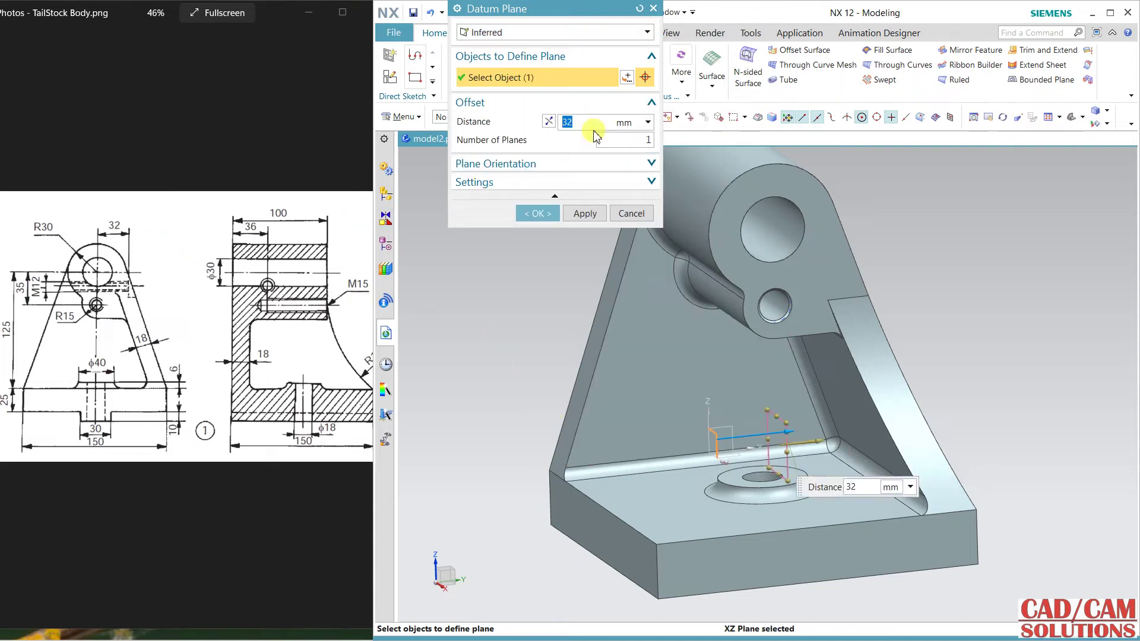
drag(773, 408, 788, 178)
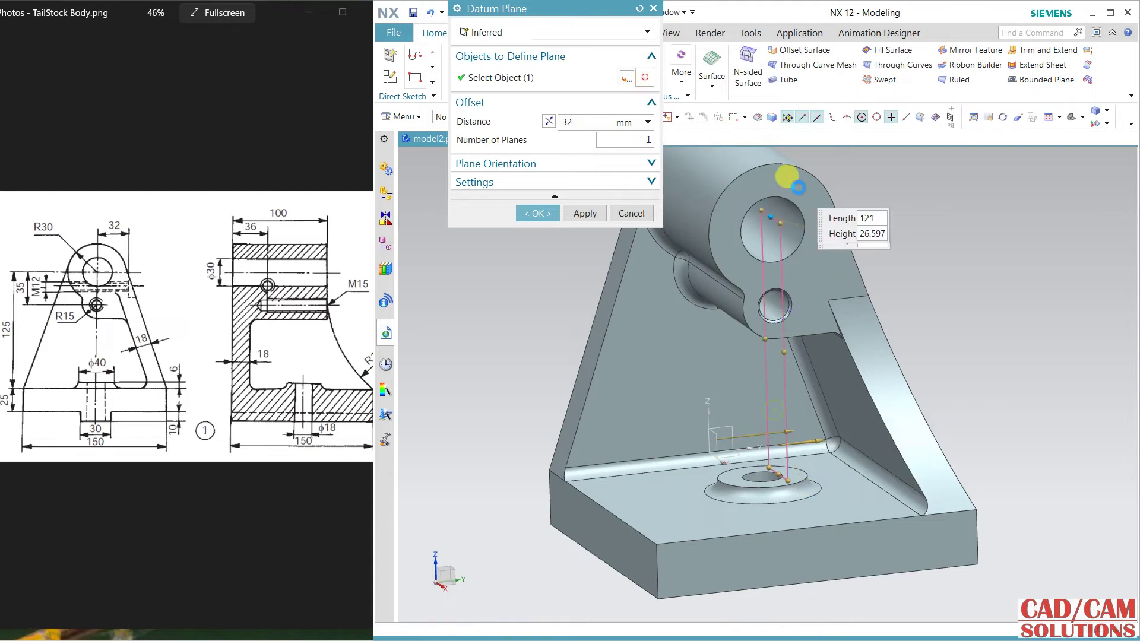
click(528, 212)
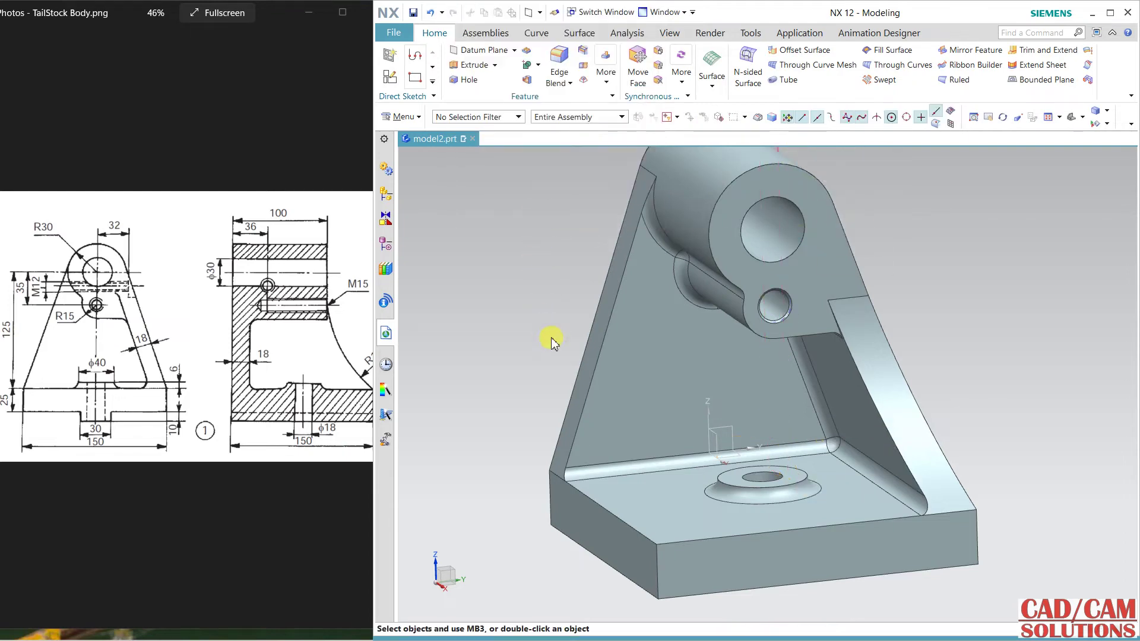
Start a sketch on the 32 mm offset datum plane and specify its horizontal reference vector
middle_drag(936, 390, 804, 381)
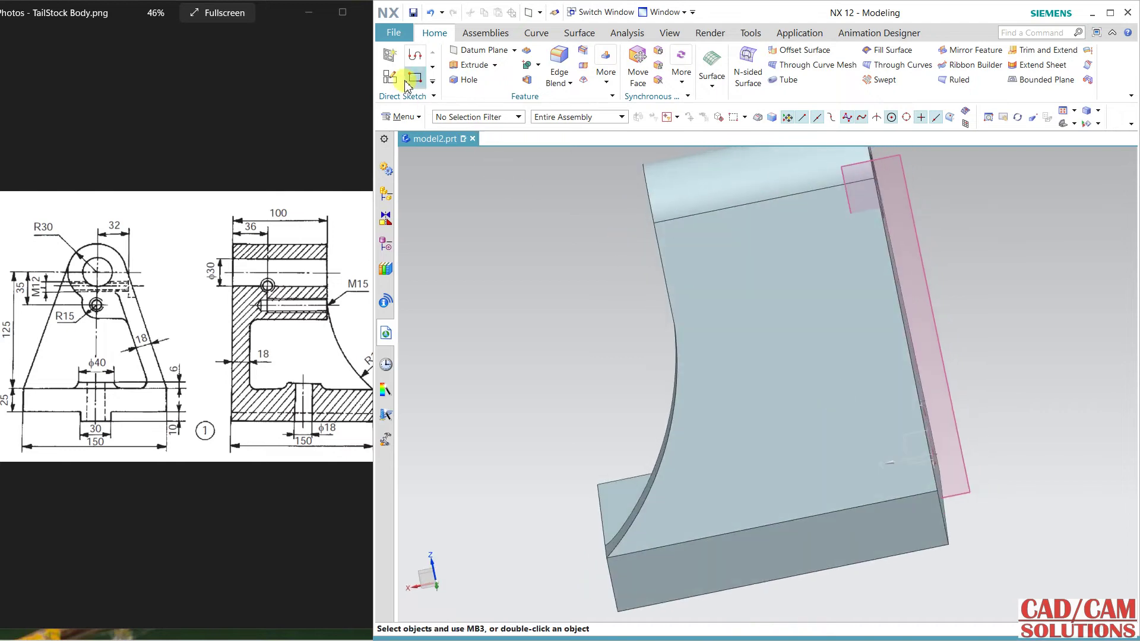
click(392, 77)
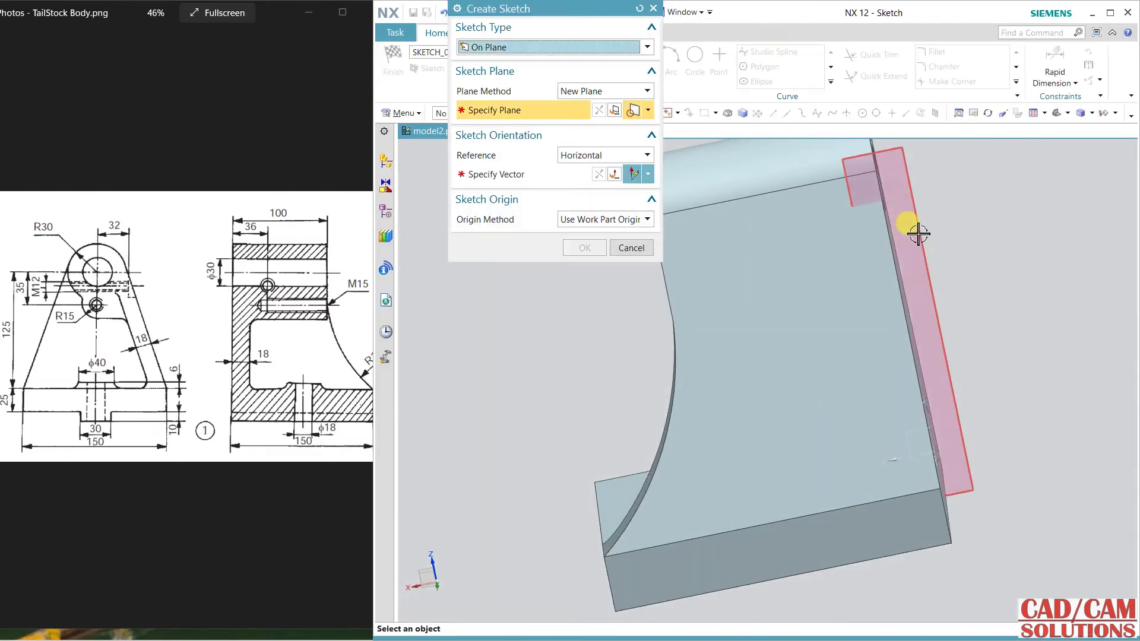
click(917, 236)
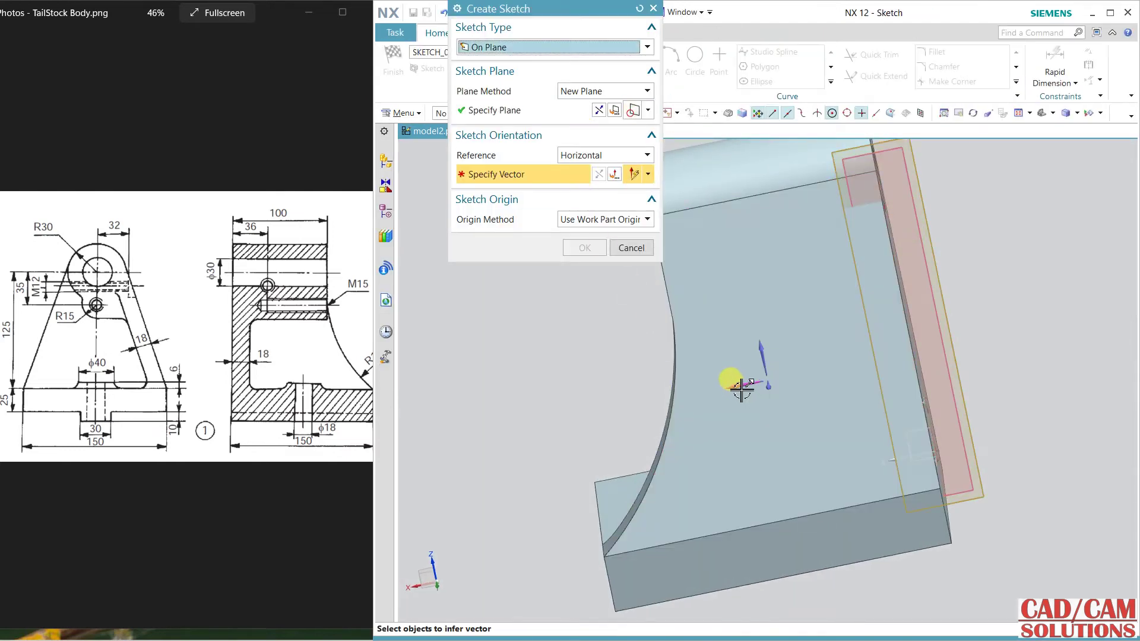
click(615, 174)
click(573, 248)
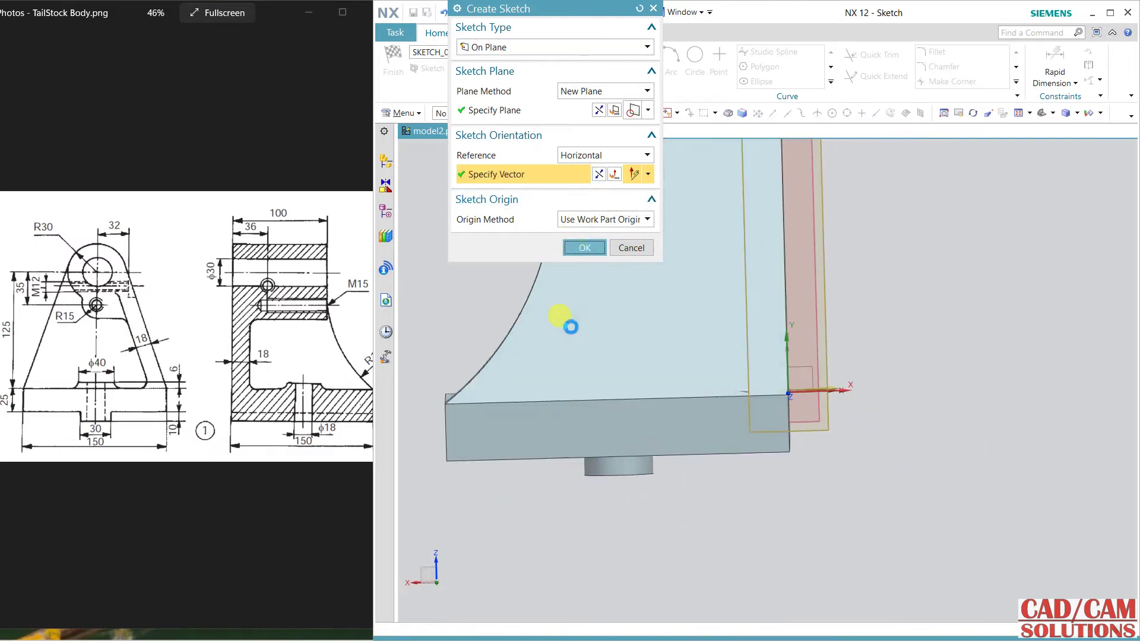
shift+middle_drag(877, 369, 877, 500)
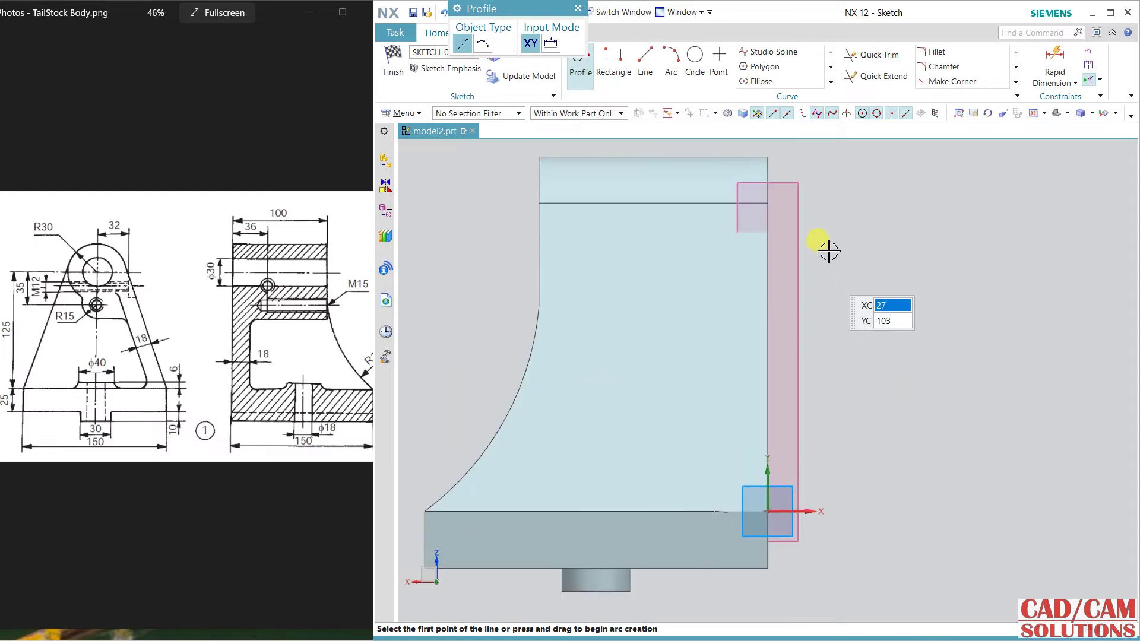
Sketch a 24 mm diameter circle on the body's side, about 50 mm from the vertical axis and 105 mm above the origin
key(o)
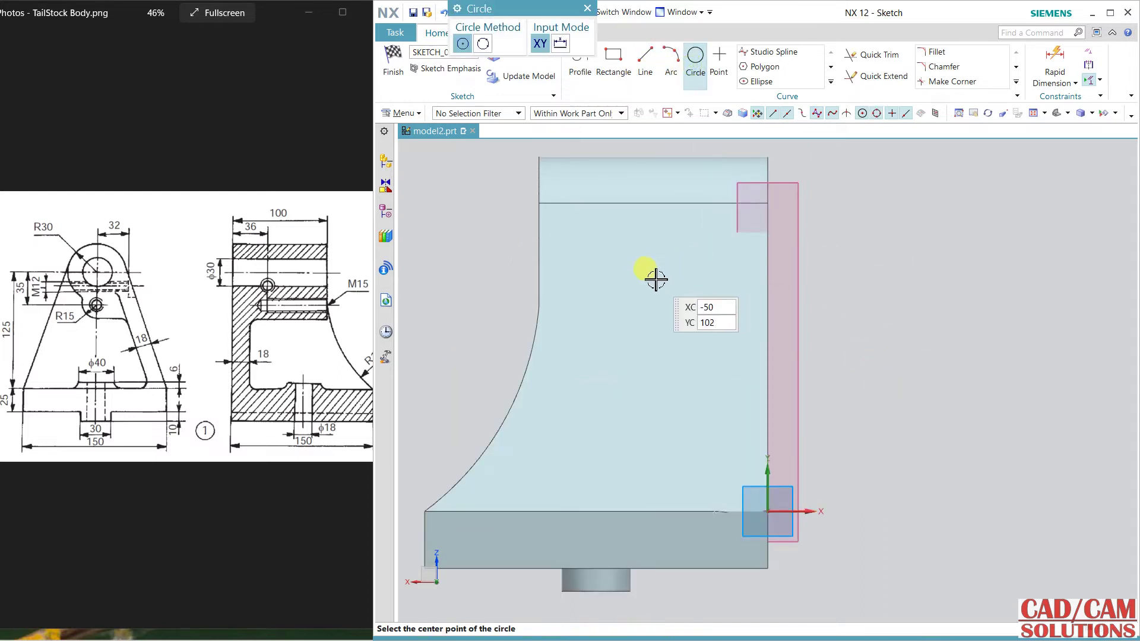
click(653, 271)
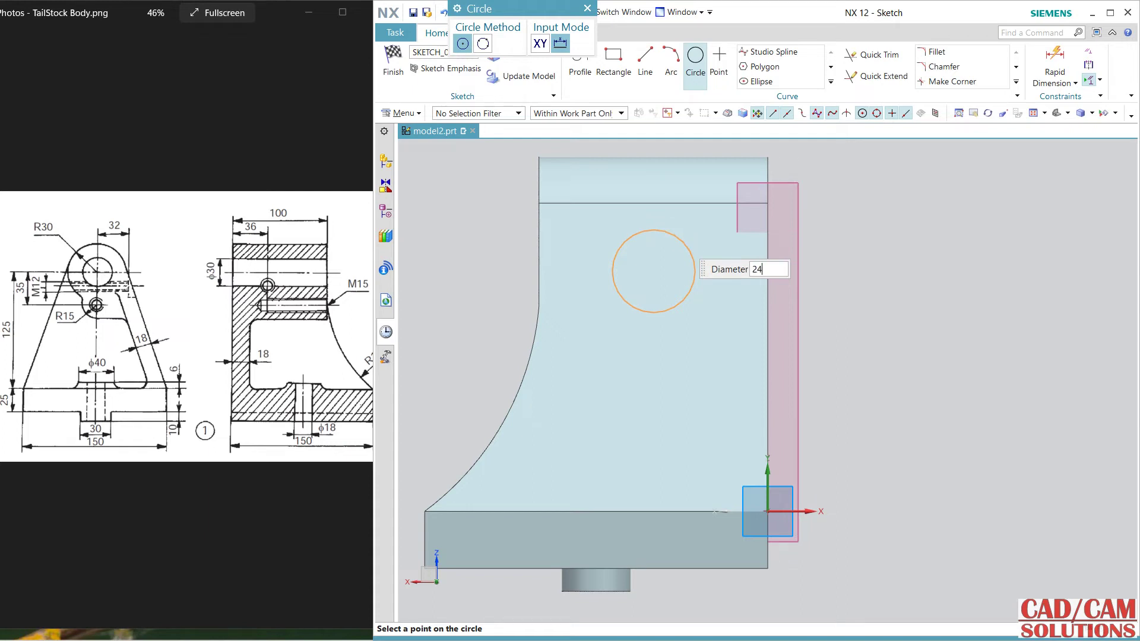
key(Return)
middle_click(814, 305)
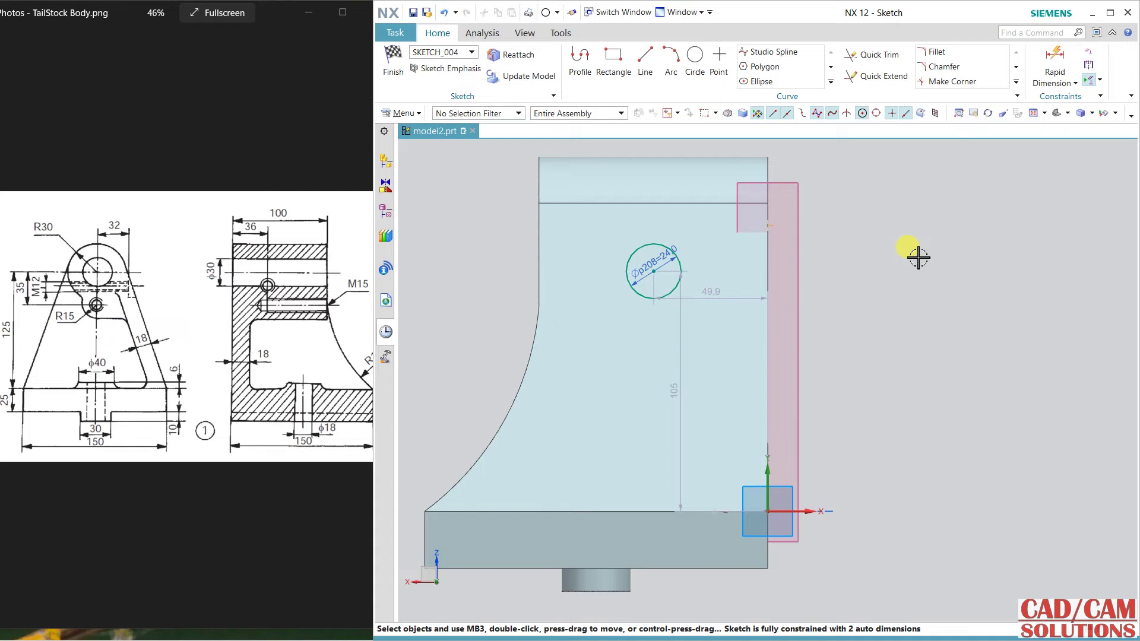
Set the horizontal distance from the circle's centre to the sketch's vertical axis to 36 mm
double_click(722, 295)
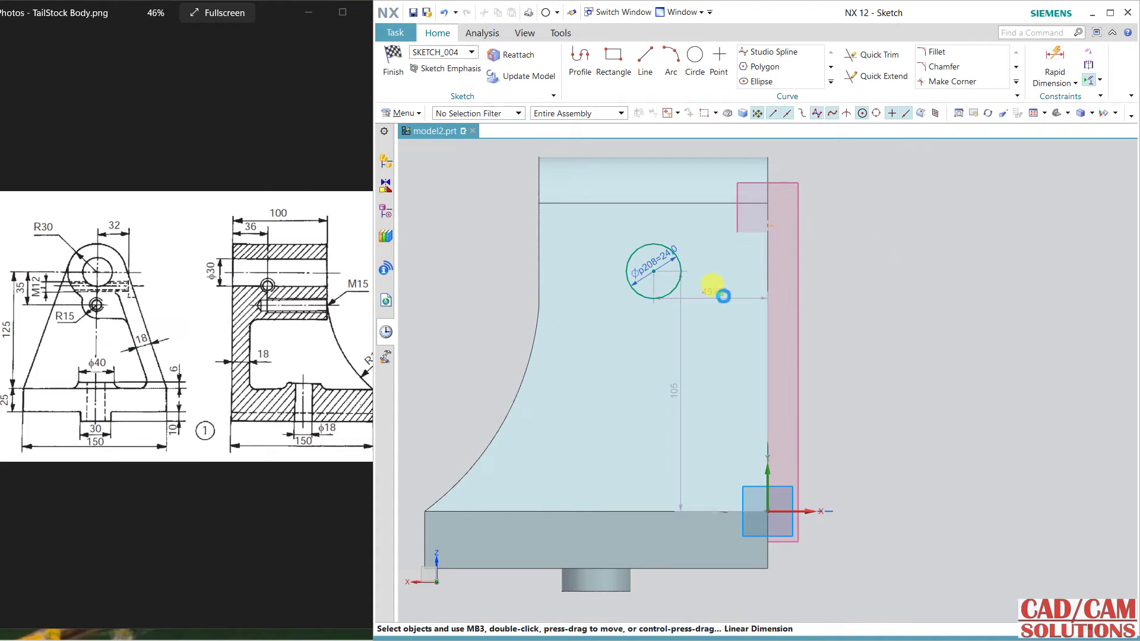
text(36)
key(Return)
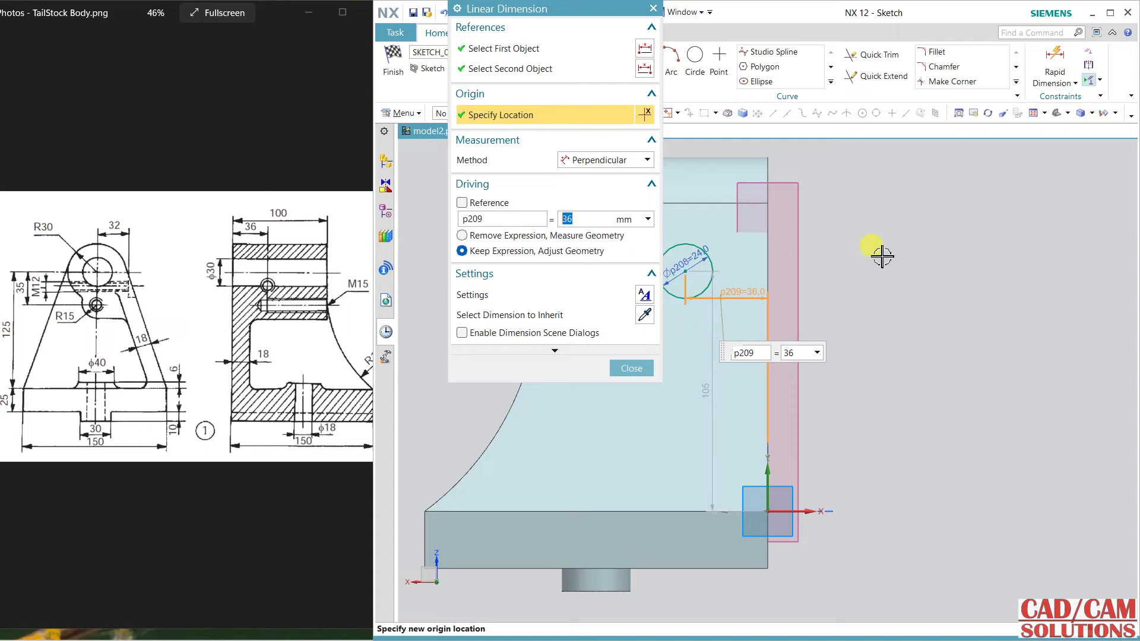
click(631, 369)
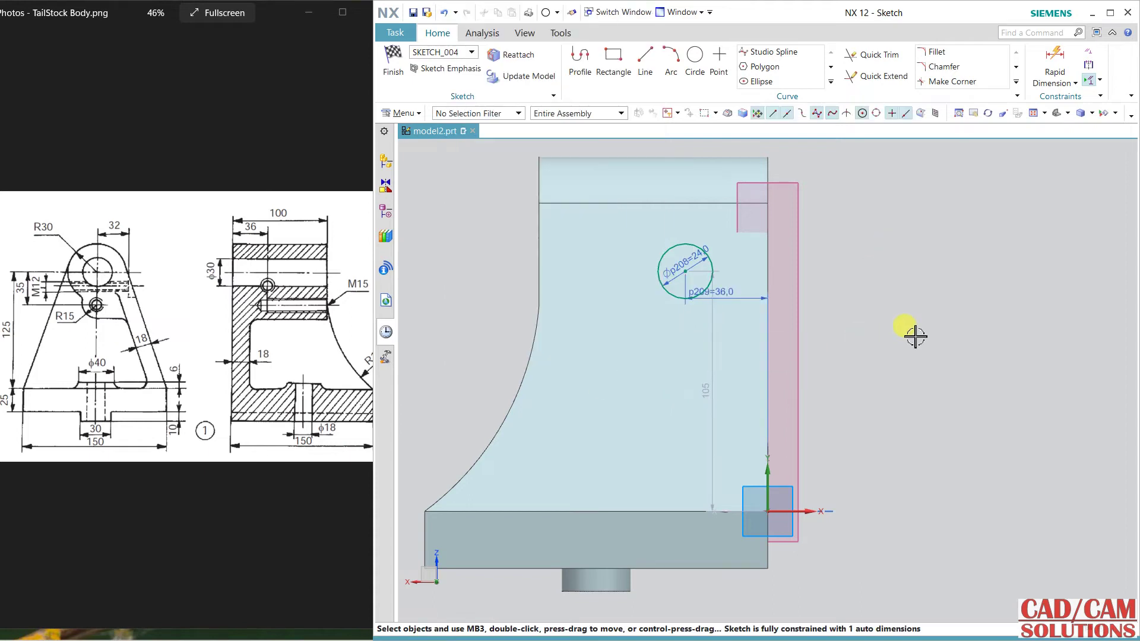
Dimension the vertical distance between the centre of the large bore and the sketched circle's centre
middle_drag(885, 335, 911, 343)
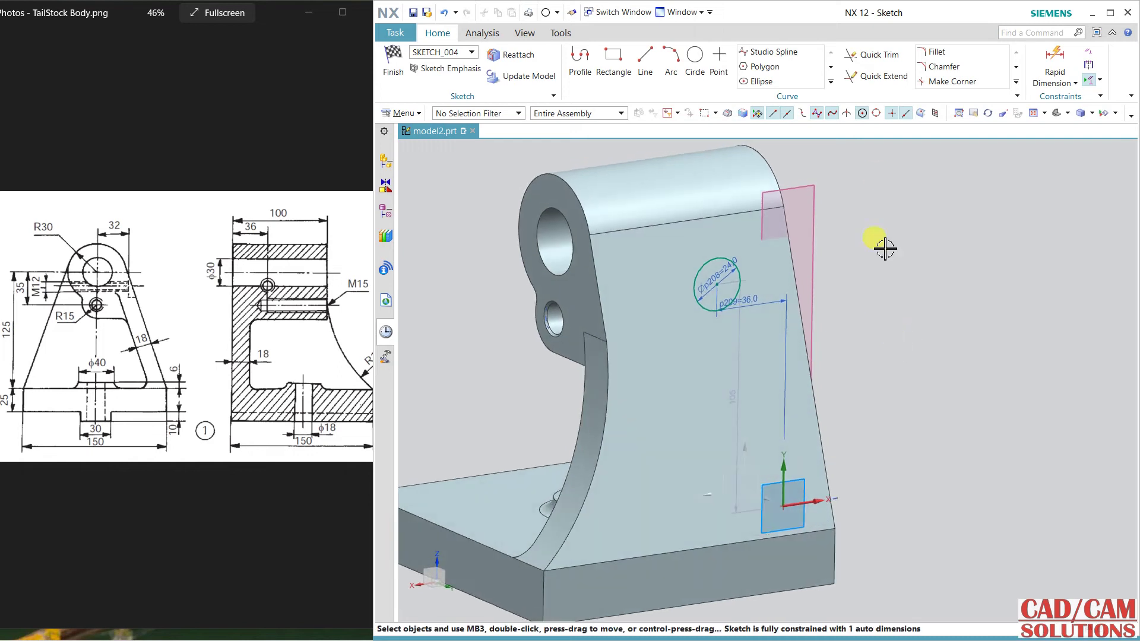
click(1054, 59)
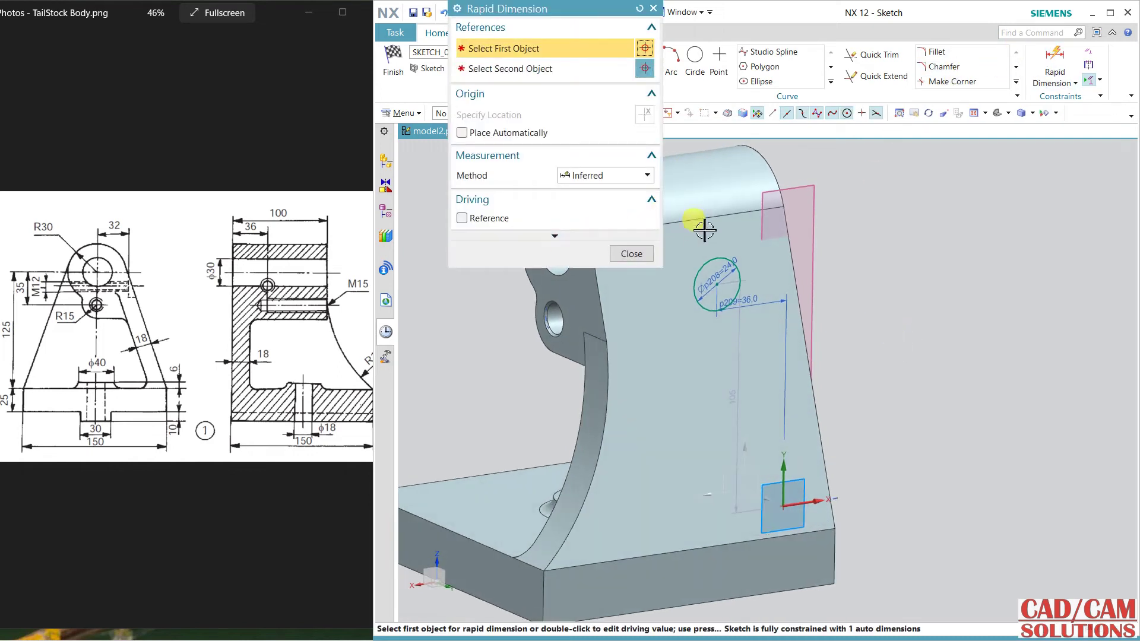
shift+middle_drag(850, 252, 991, 267)
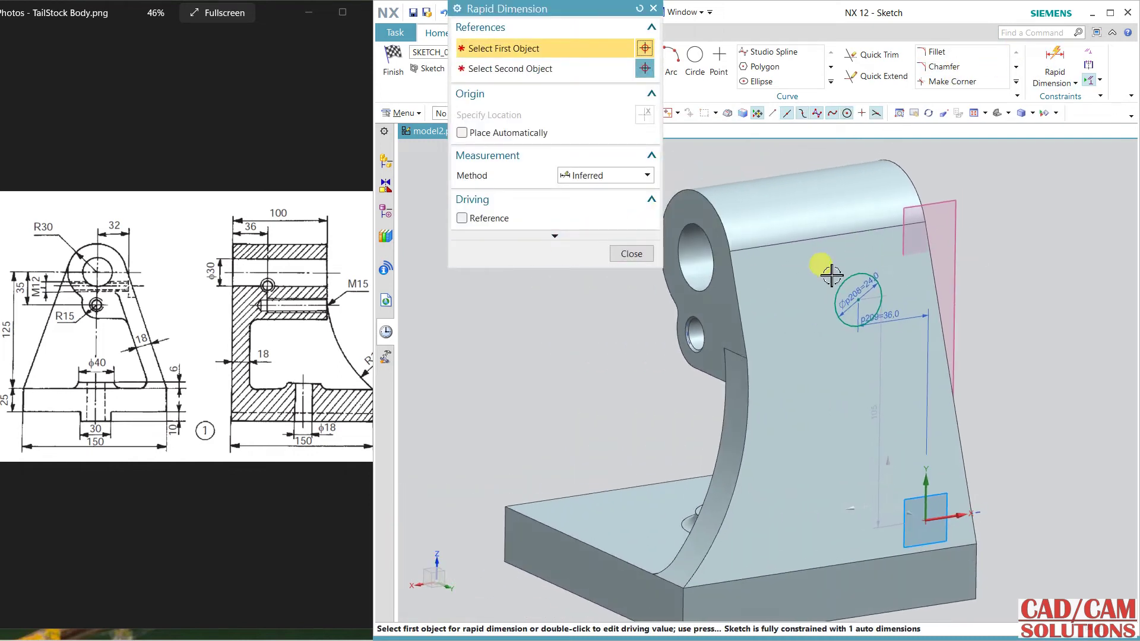
click(697, 257)
click(861, 302)
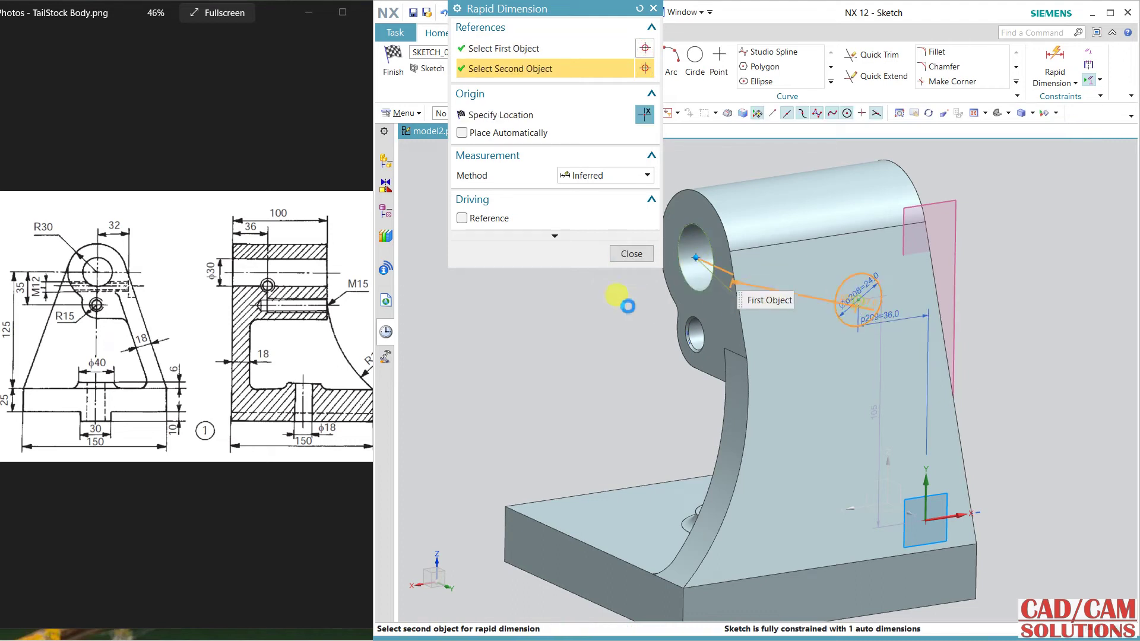
click(621, 305)
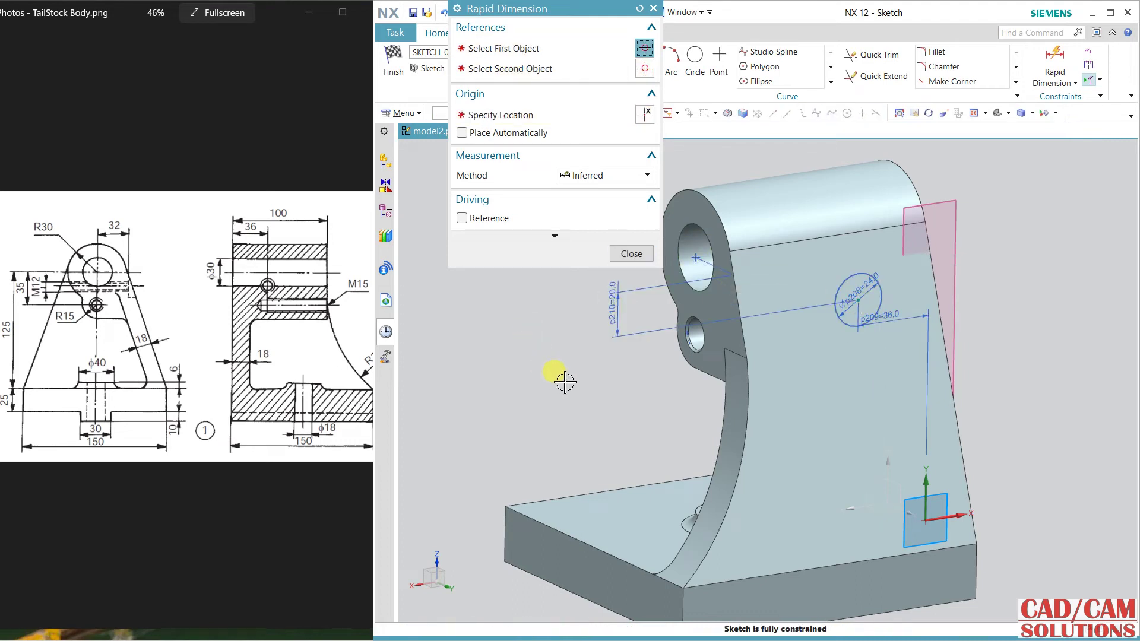
Set the vertical distance between the large bore's centre and the side circle's centre to 15 mm, and finish the sketch
key(shift+F8)
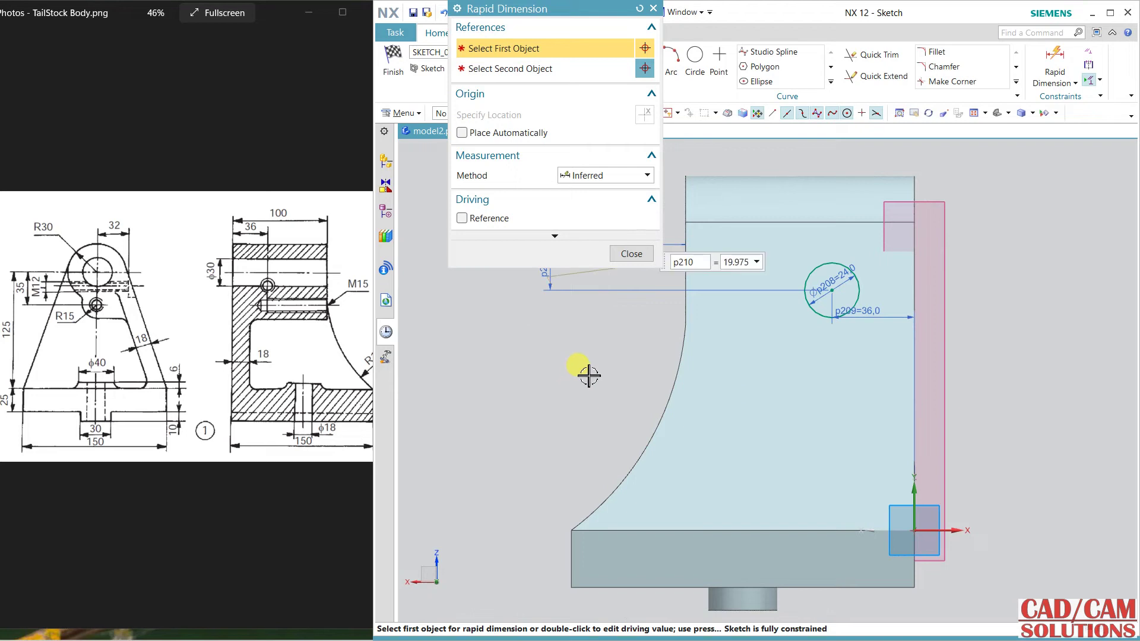
scroll(593, 428, down, 3)
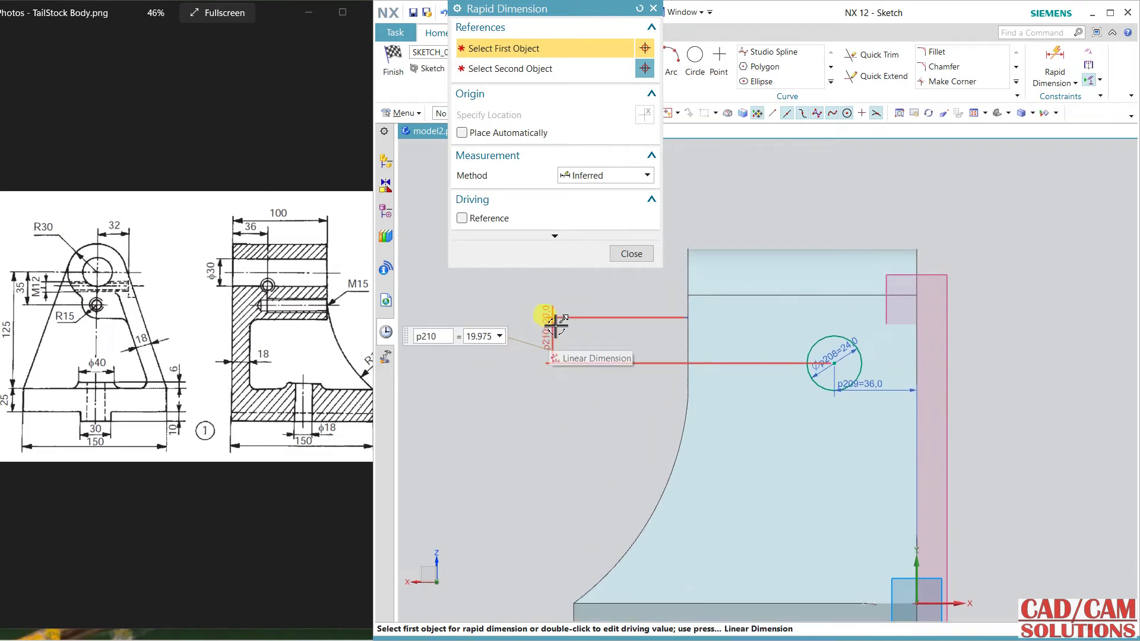
click(487, 340)
text(15)
key(Return)
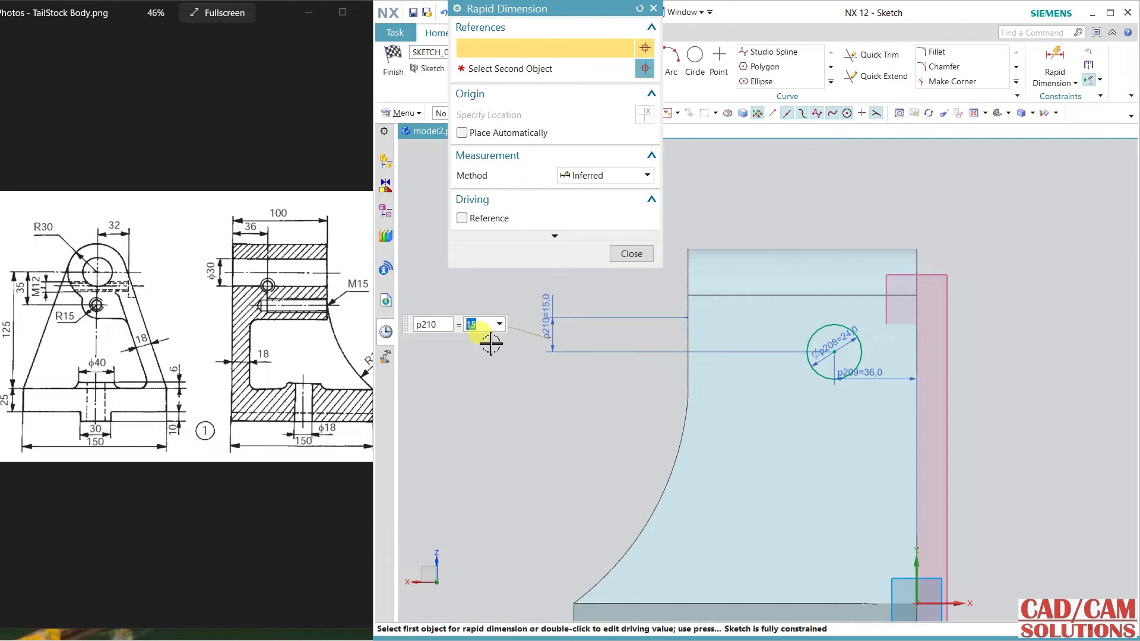
click(635, 253)
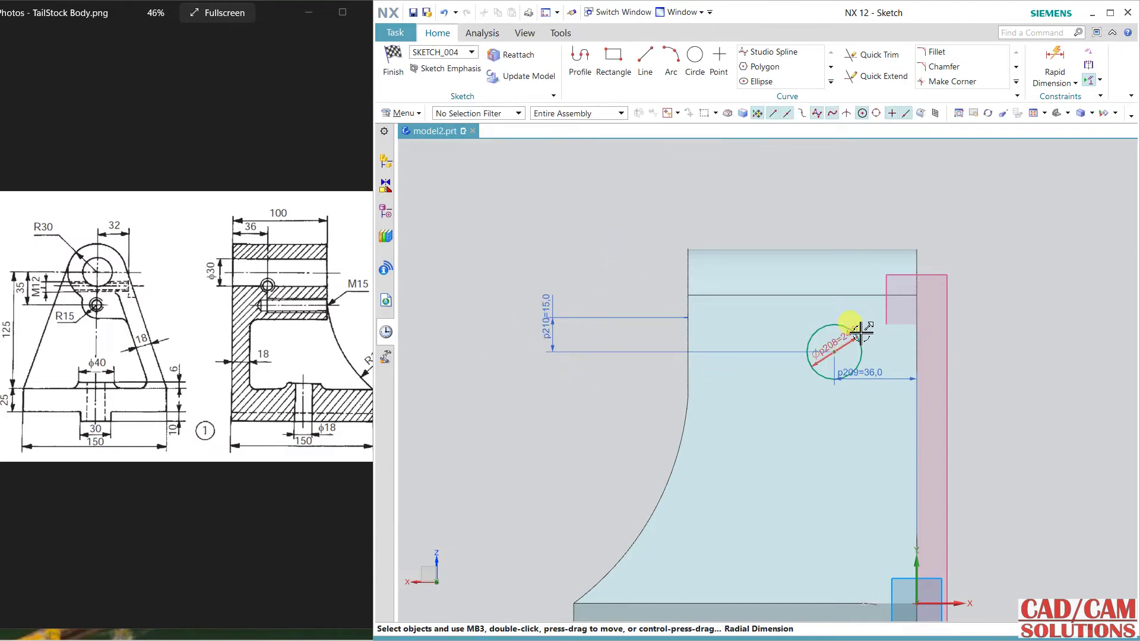
click(394, 69)
Subtract an extrusion of the sketched 24 mm side circle from the body, from 0 to 42 mm, selecting it in wireframe and restoring shaded display
mouse_move(540, 296)
middle_down()
mouse_move(549, 310)
mouse_move(606, 308)
mouse_move(586, 338)
middle_up()
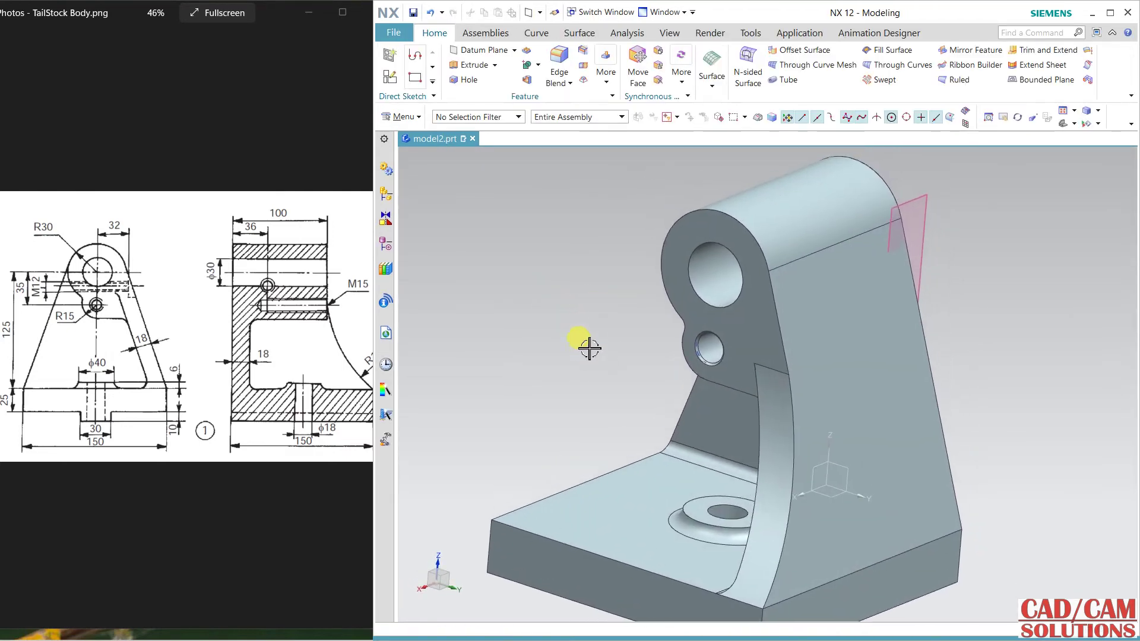
right_click(574, 329)
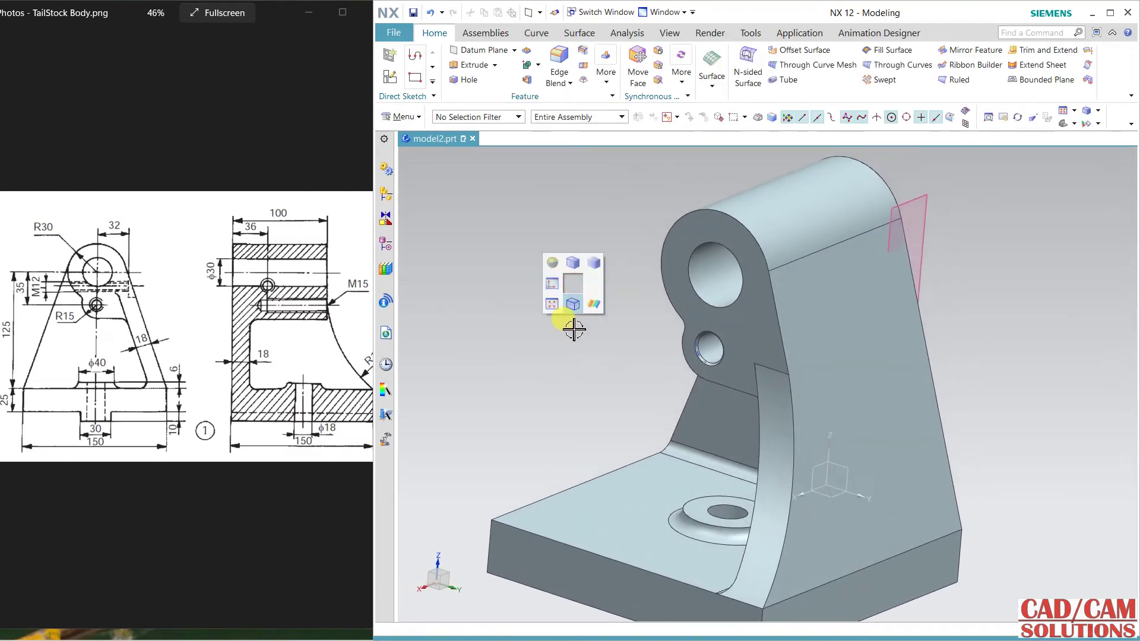
click(474, 65)
right_click(698, 171)
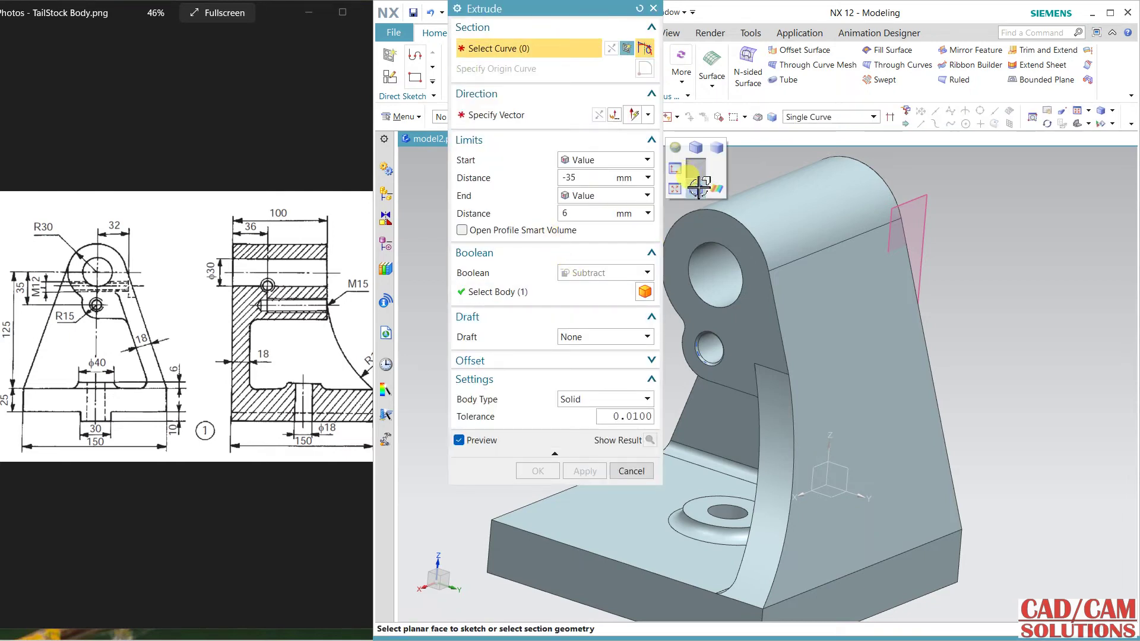
click(700, 178)
click(852, 276)
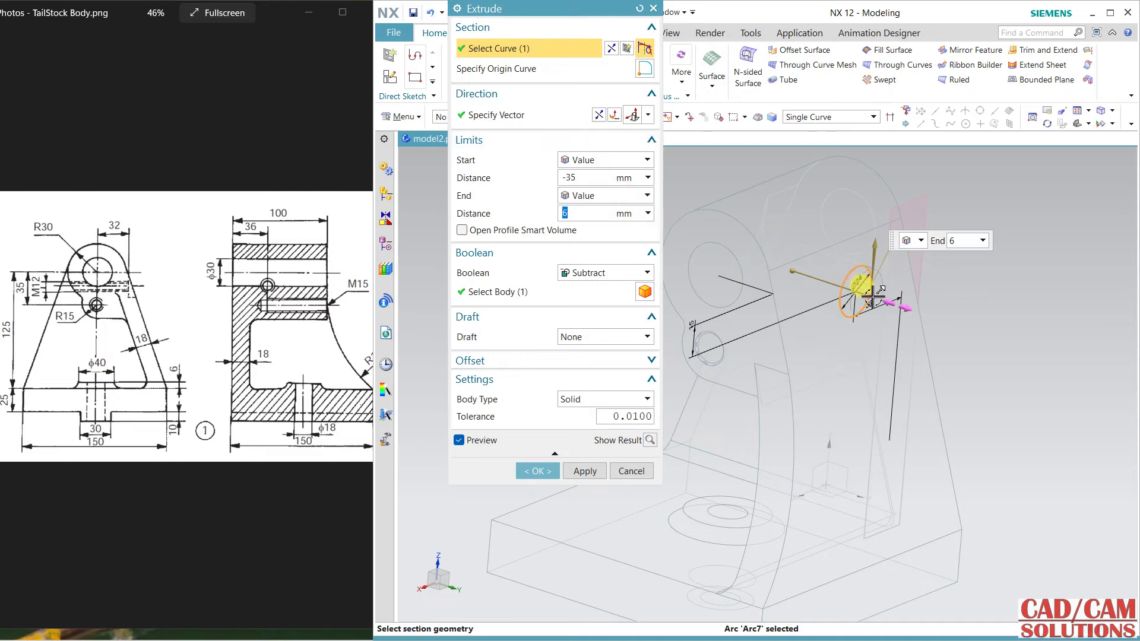
drag(868, 295, 793, 274)
click(793, 274)
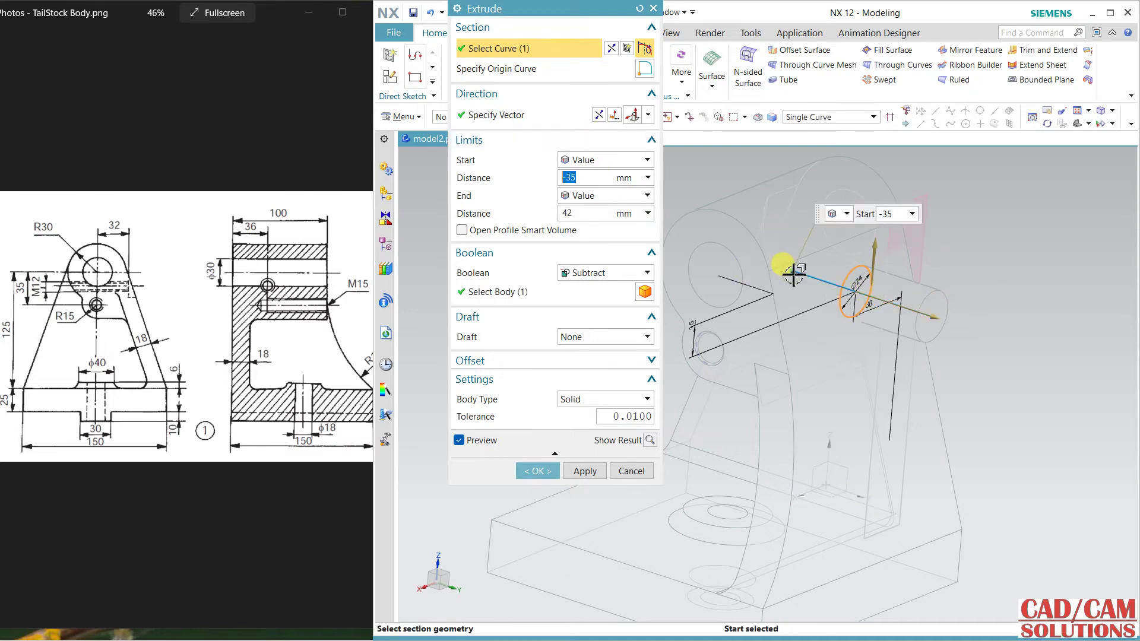
text(0)
key(Return)
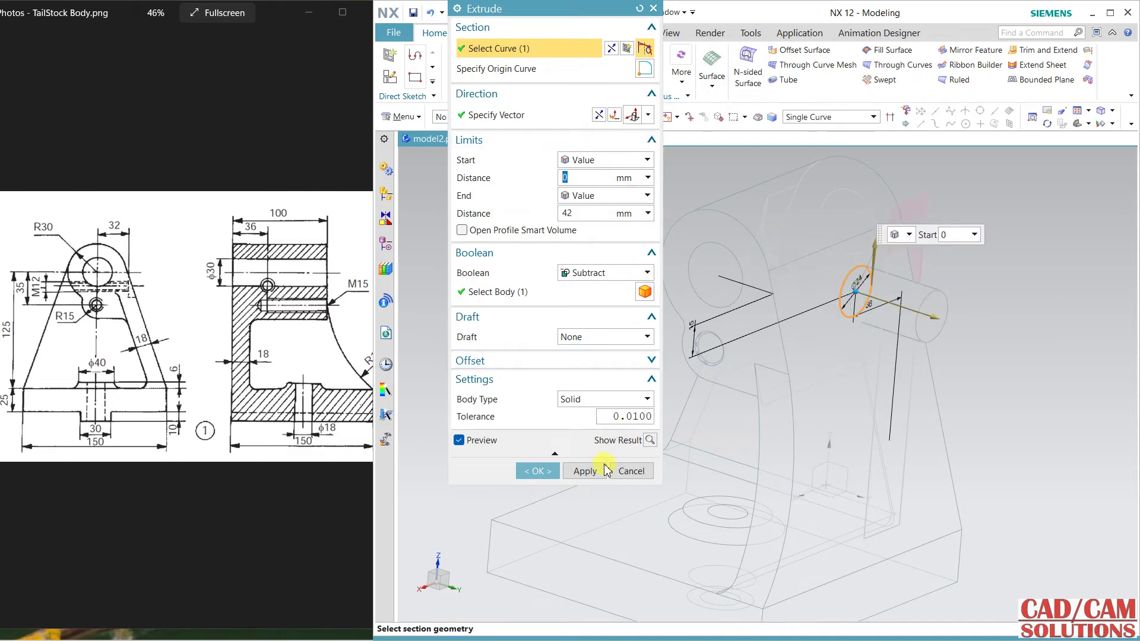
click(585, 470)
right_click(994, 366)
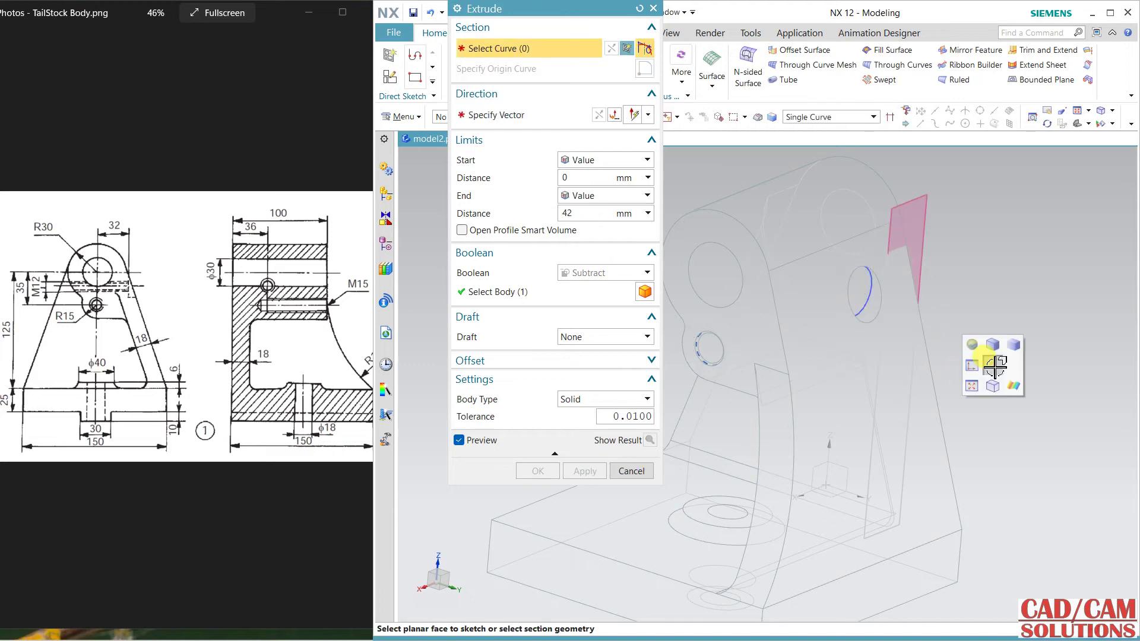
click(994, 347)
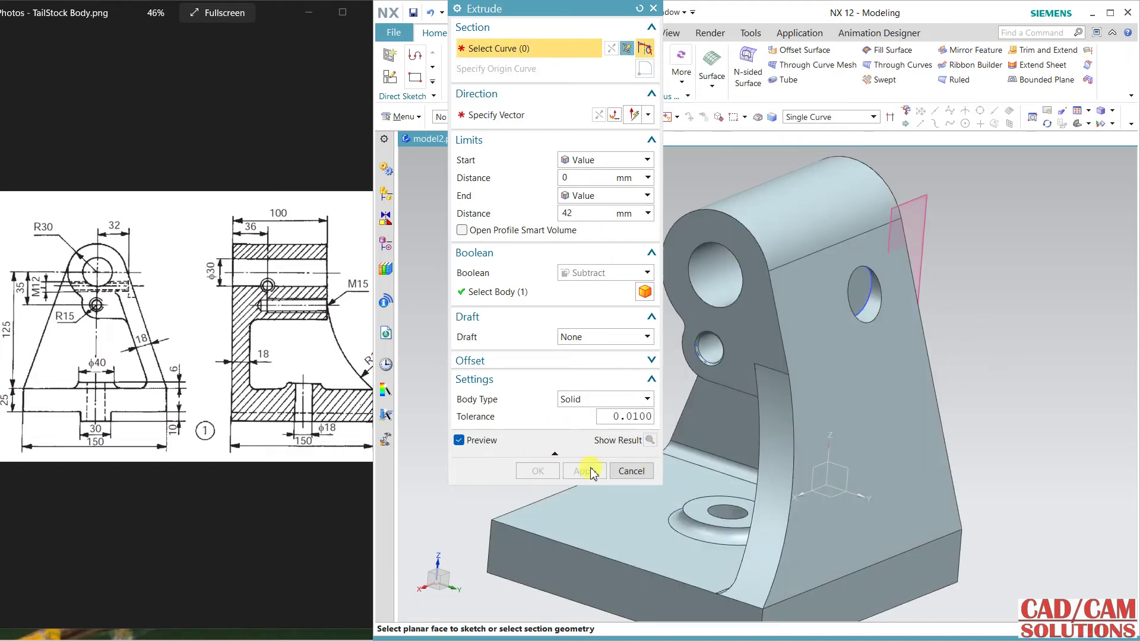
click(631, 471)
Place a simple M12 screw clearance hole at the centre of the circular side recess
mouse_move(624, 415)
middle_down()
mouse_move(583, 300)
mouse_move(549, 310)
mouse_move(590, 317)
mouse_move(547, 351)
middle_up()
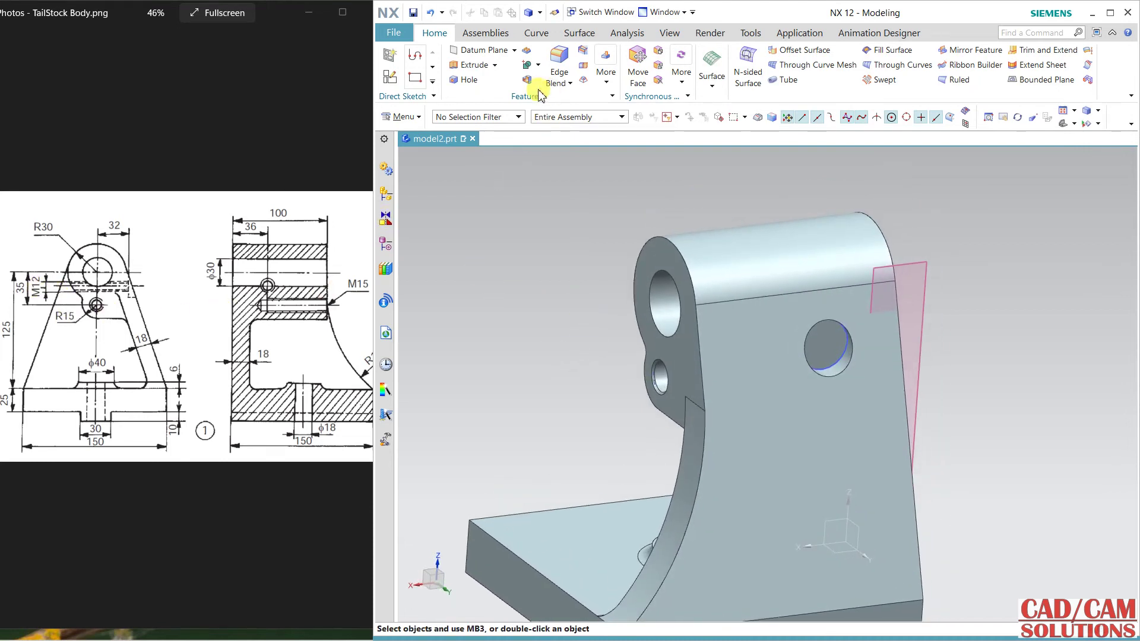
click(467, 81)
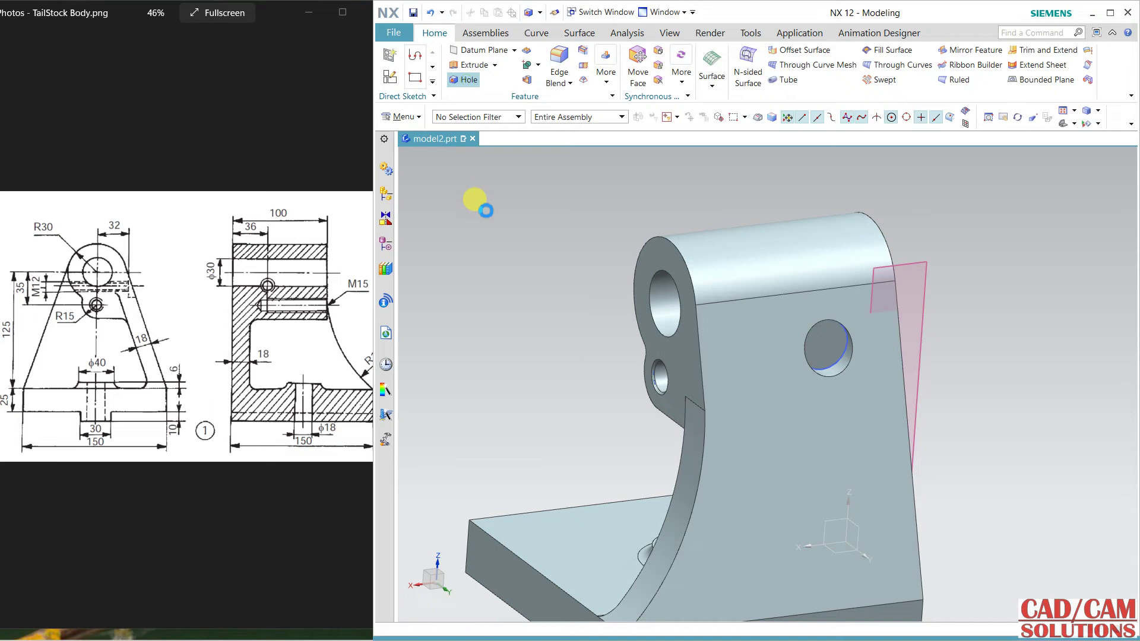
click(530, 31)
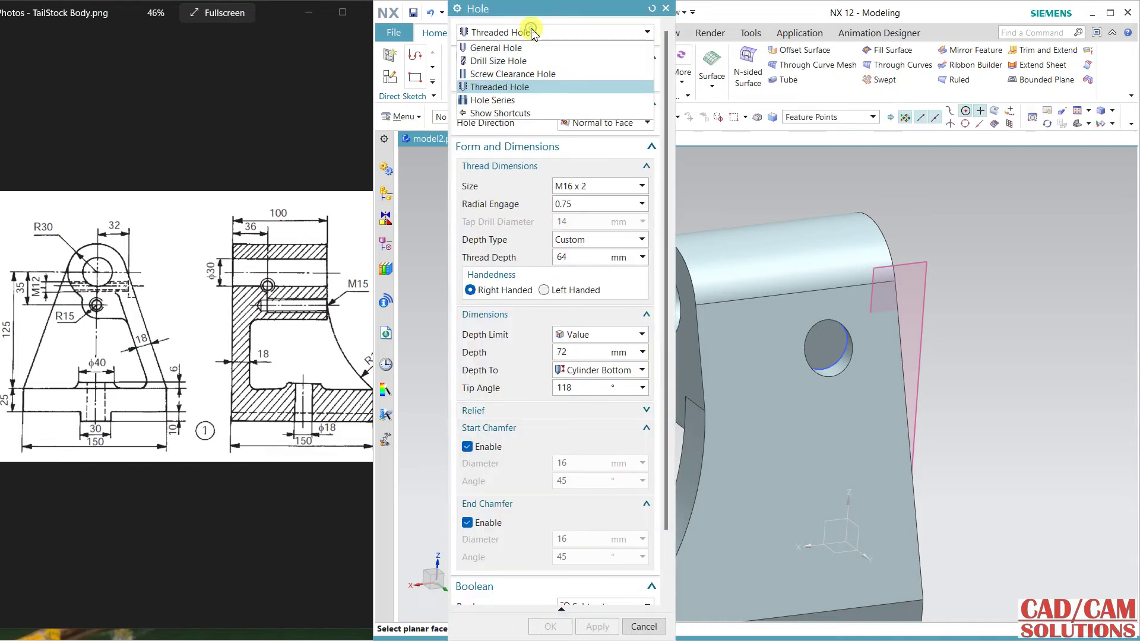
click(501, 74)
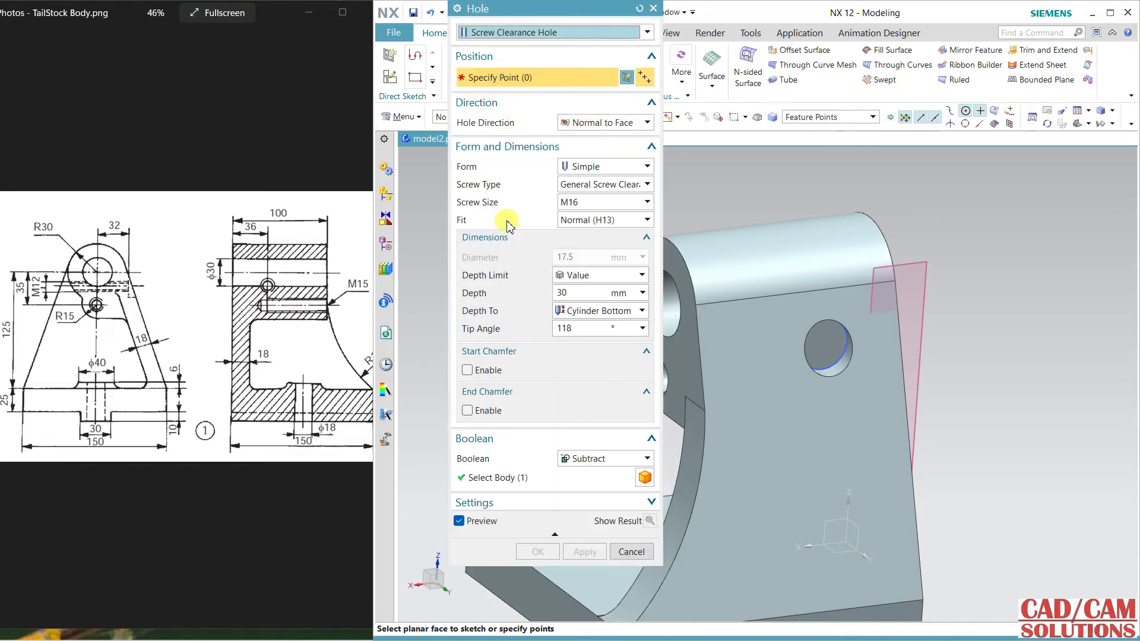
click(586, 205)
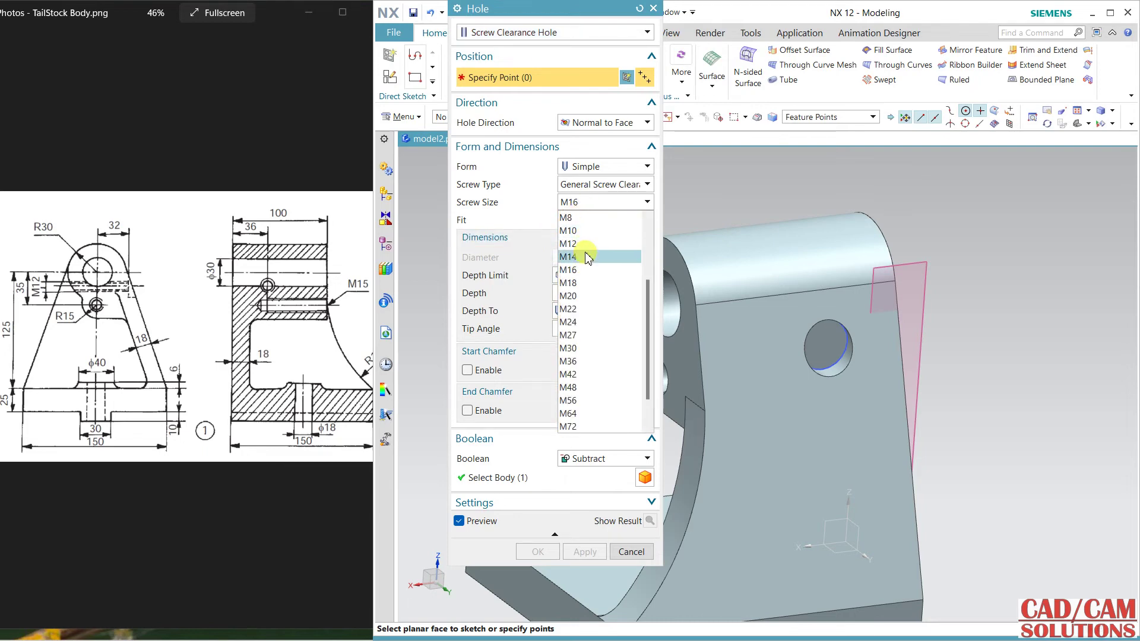
click(586, 252)
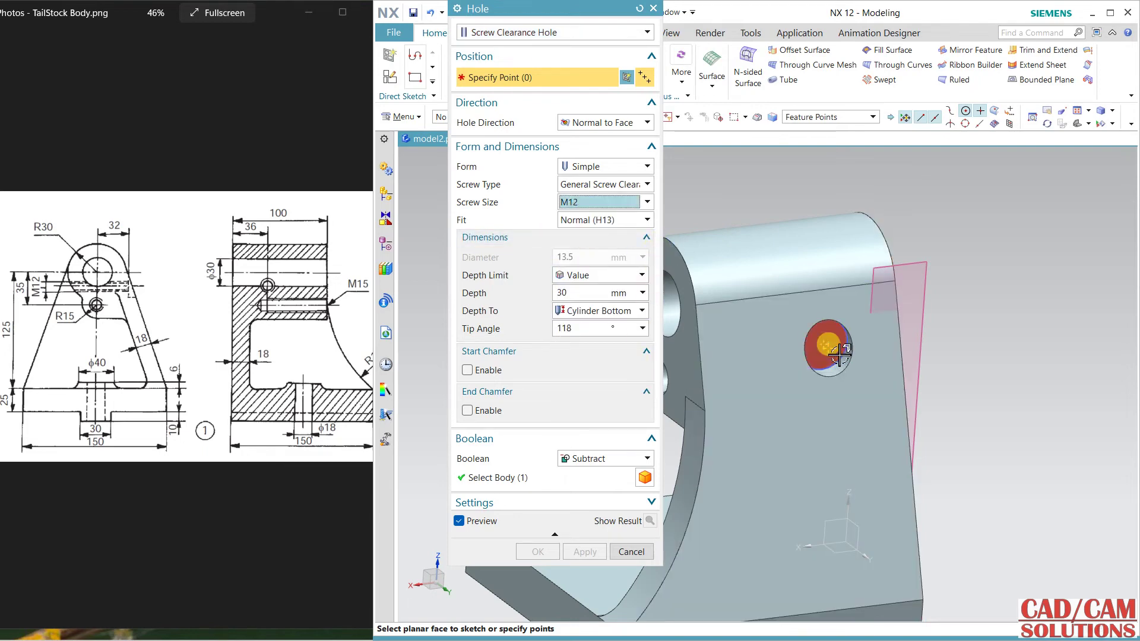
click(826, 347)
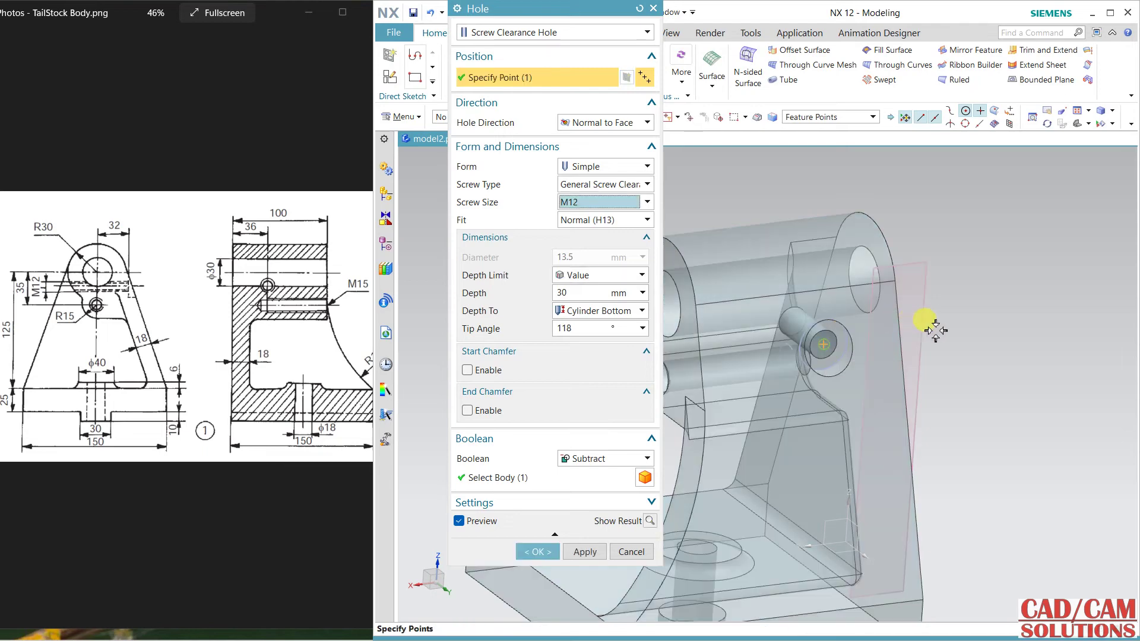
Set the M12 clearance hole's depth to 75 mm and create the hole
click(592, 291)
text(65)
key(Return)
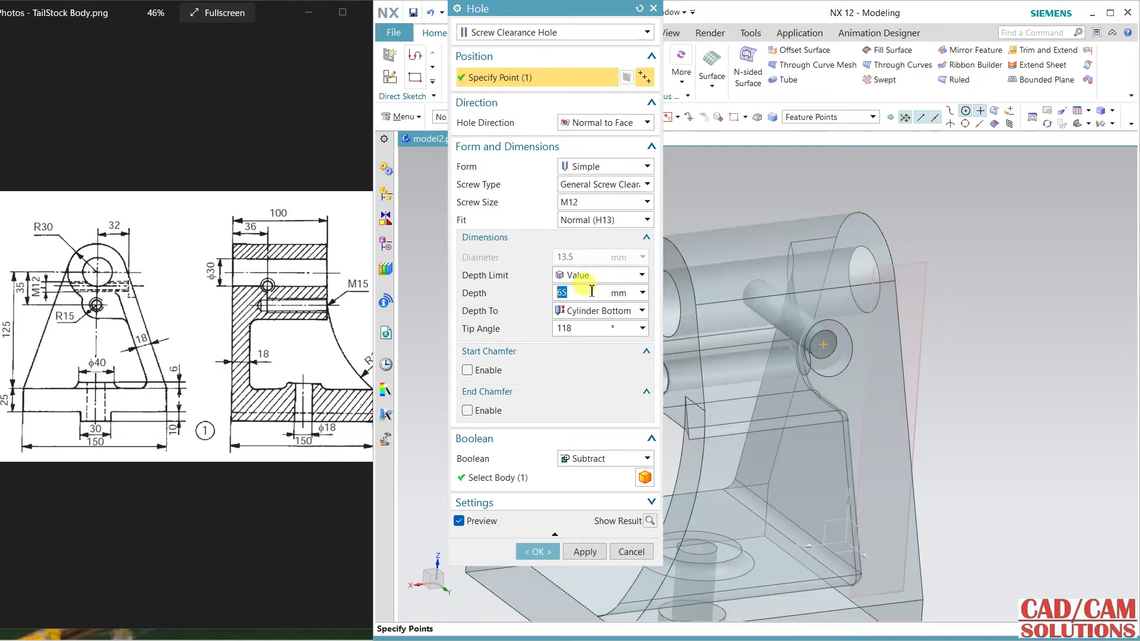
middle_drag(754, 353, 809, 363)
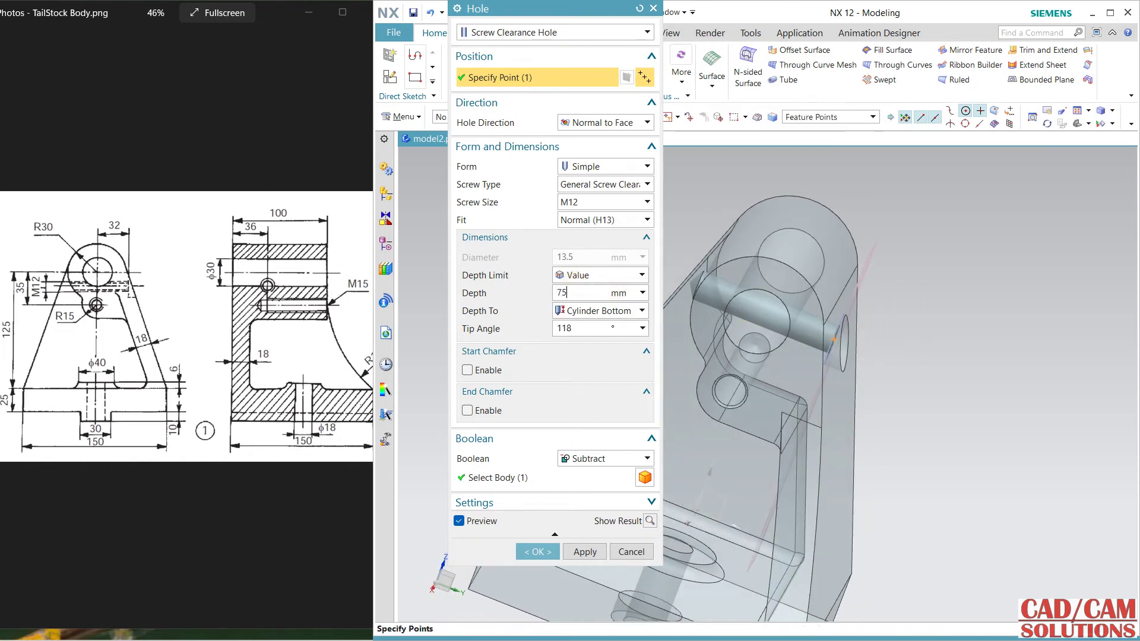
click(538, 551)
Examine the body from the front and in a one-plane section view normal to the X axis
middle_drag(946, 392, 911, 323)
key(Home)
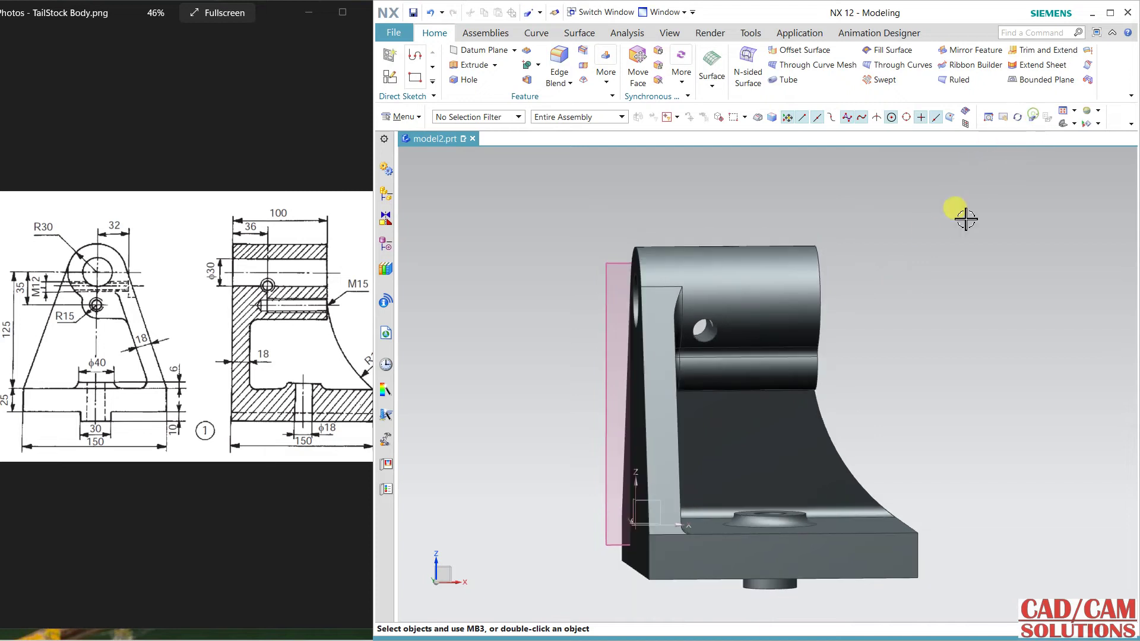
key(ctrl+alt+f)
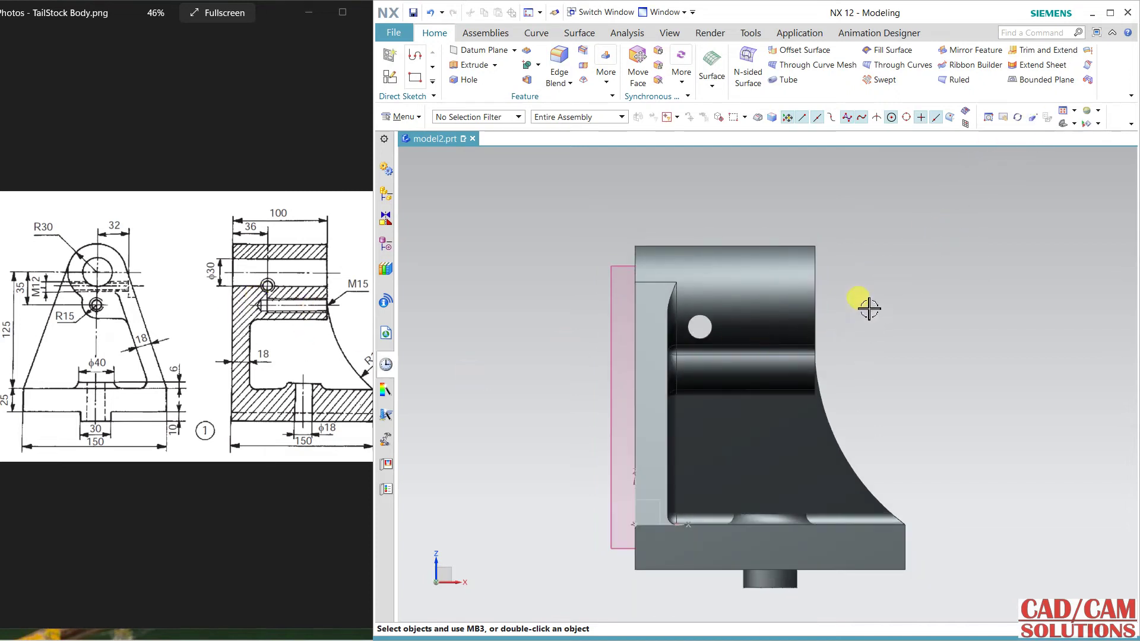
click(669, 33)
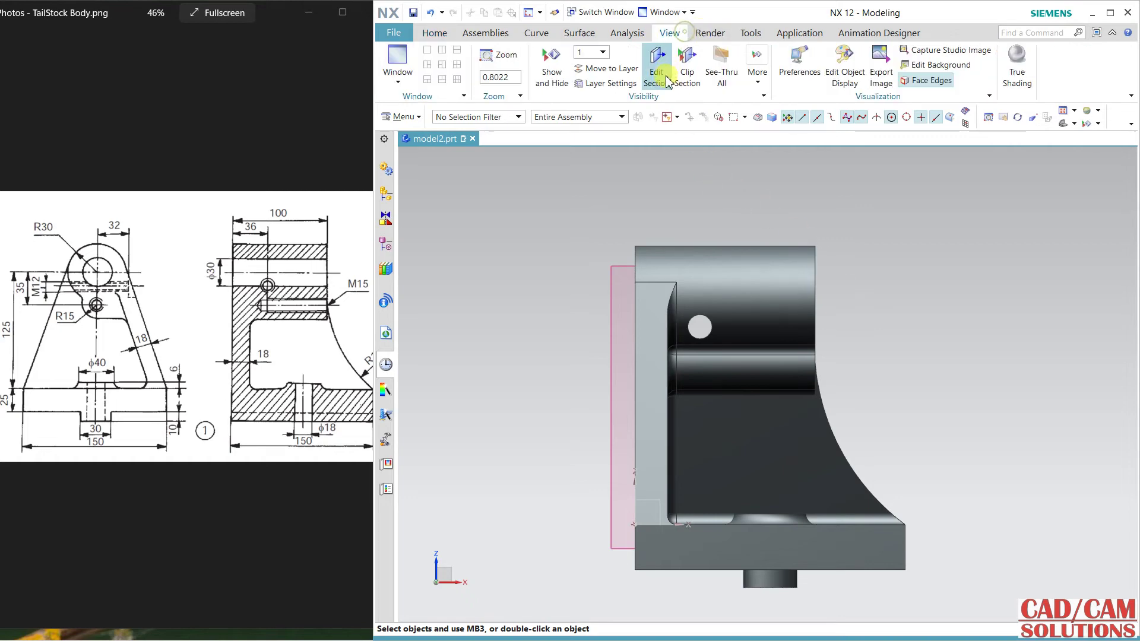
click(663, 73)
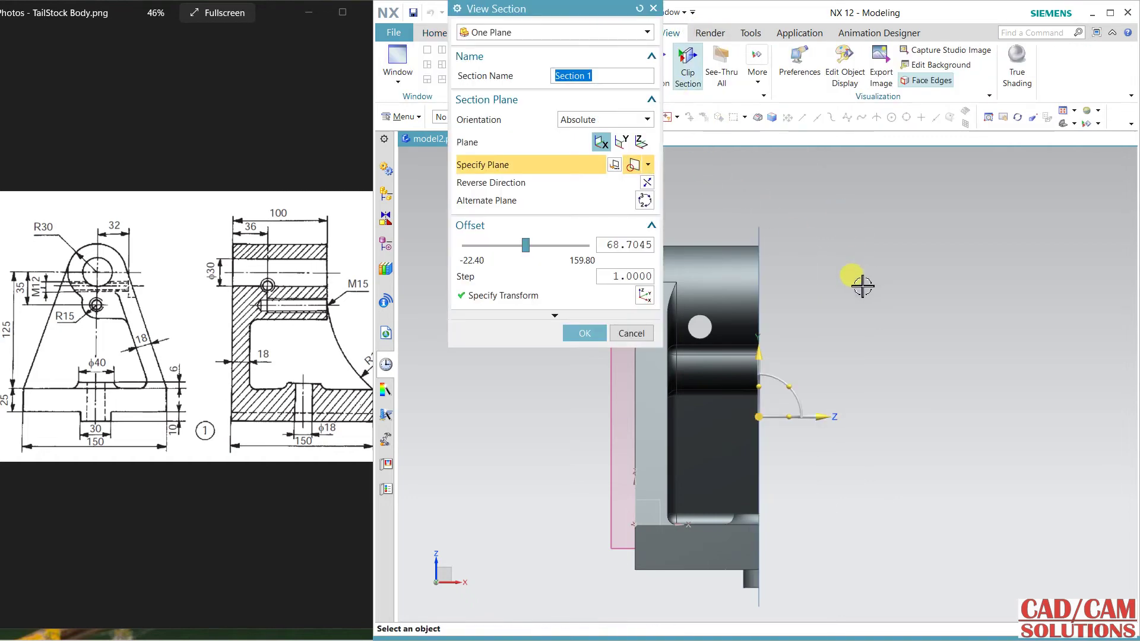
middle_drag(864, 283, 879, 318)
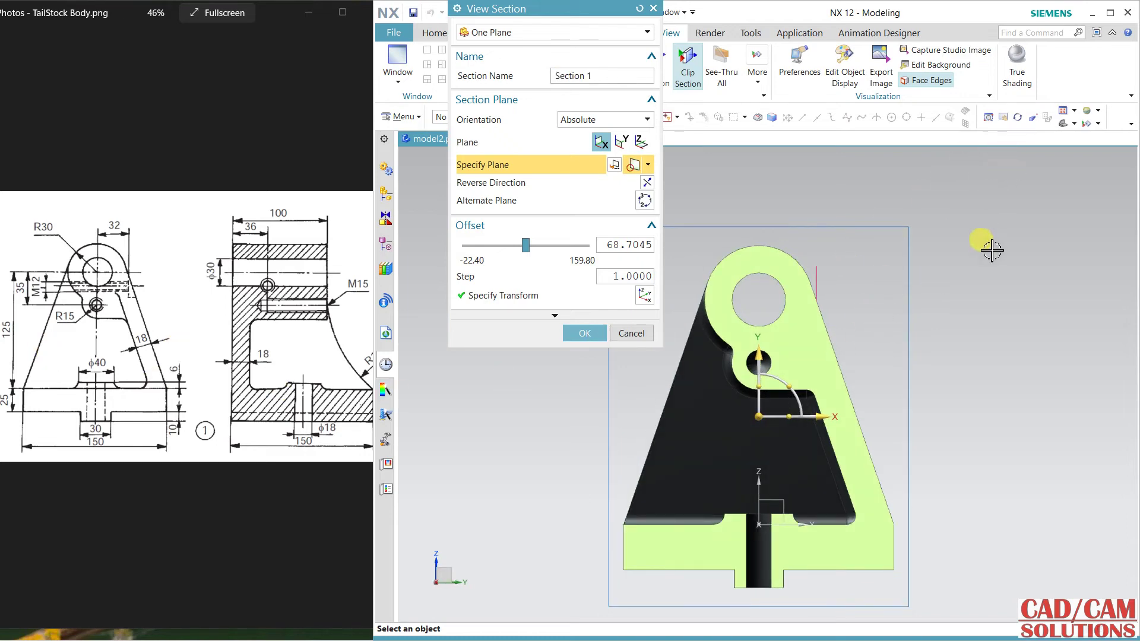
mouse_move(981, 270)
middle_down()
mouse_move(969, 261)
mouse_move(1053, 270)
mouse_move(982, 279)
middle_up()
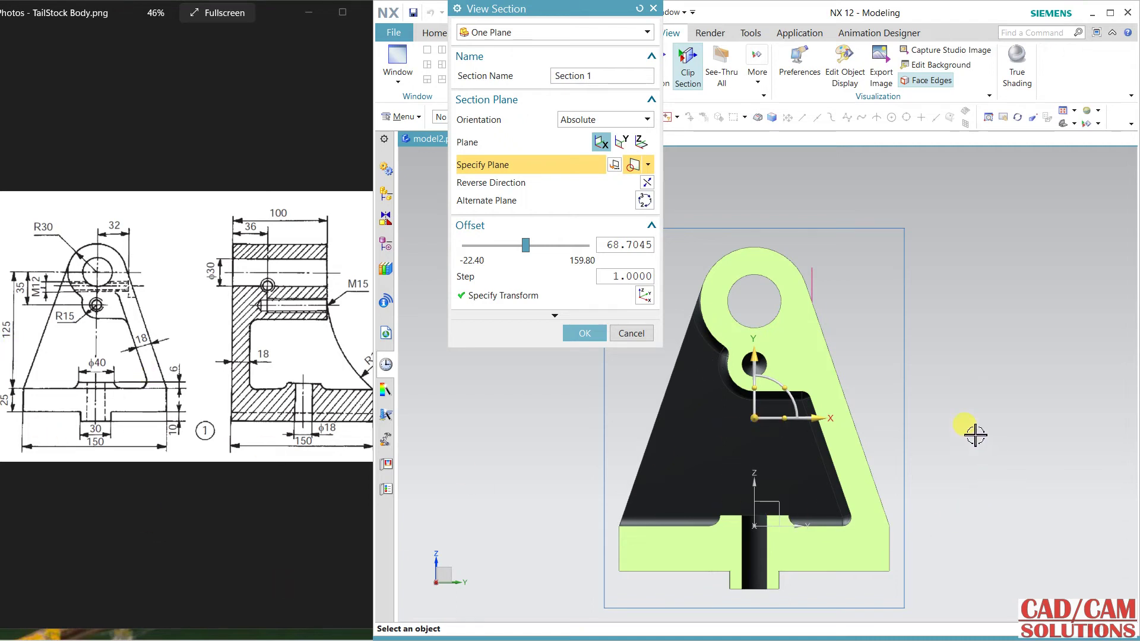
middle_drag(975, 435, 1019, 455)
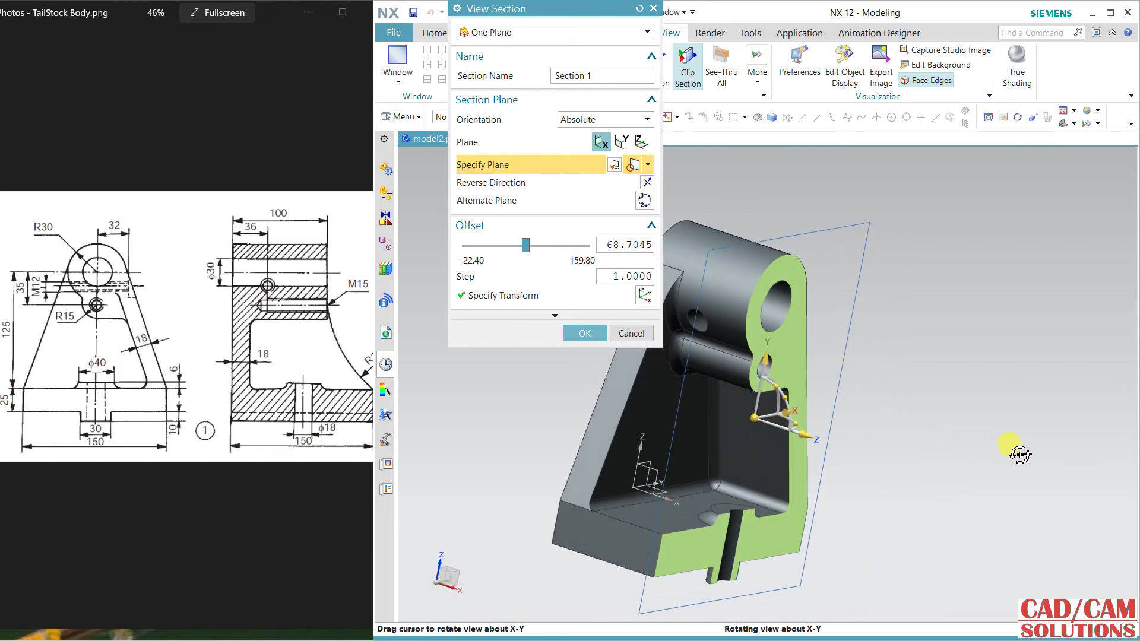
Section the body along the datum coordinate system's XZ plane, compare it with the reference drawing from the front, and discard the section
click(656, 473)
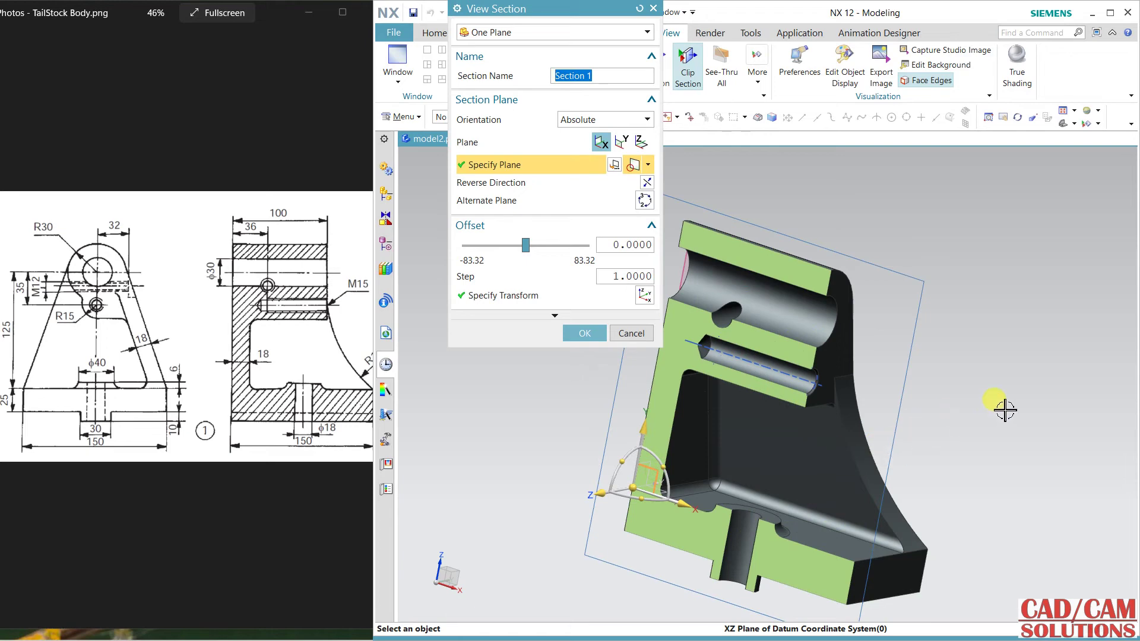
middle_drag(1005, 409, 941, 371)
key(F8)
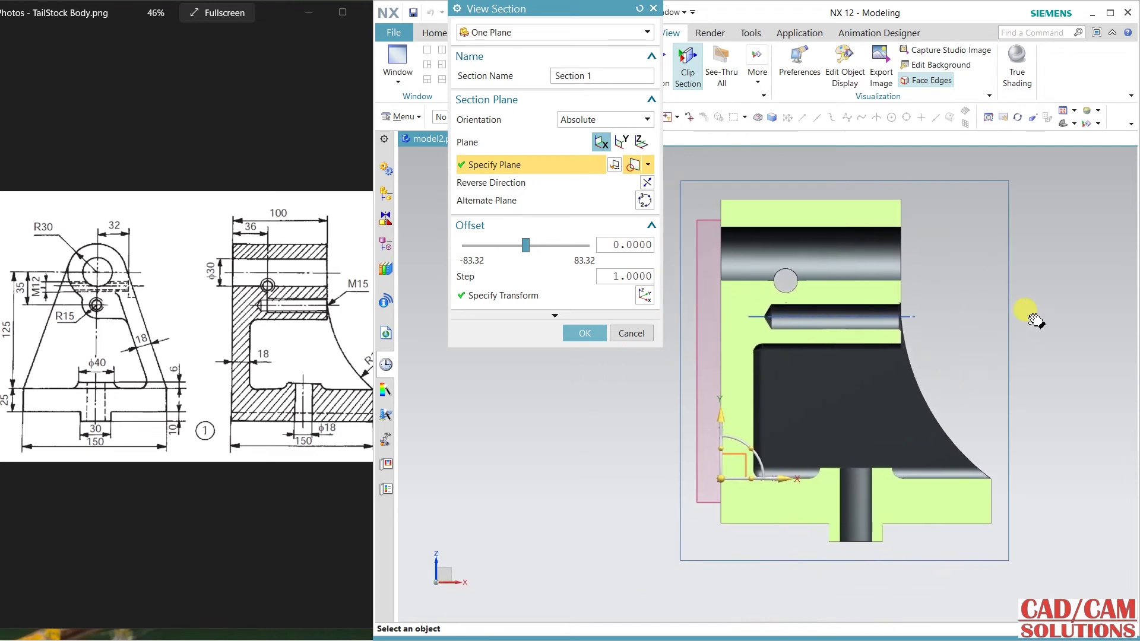
shift+middle_drag(1035, 321, 1031, 322)
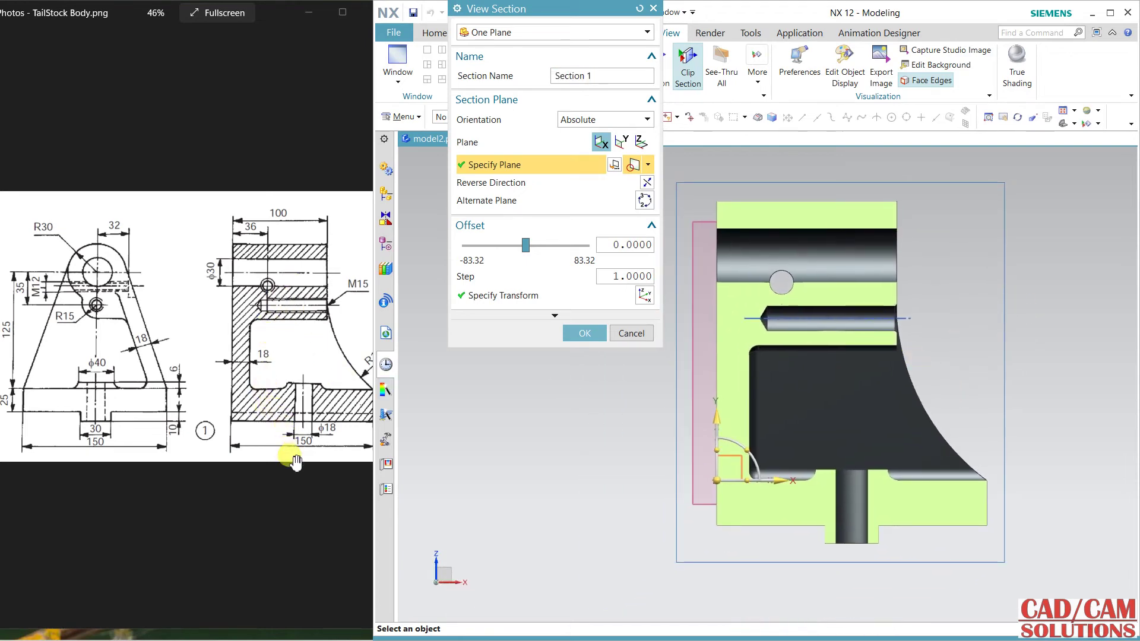
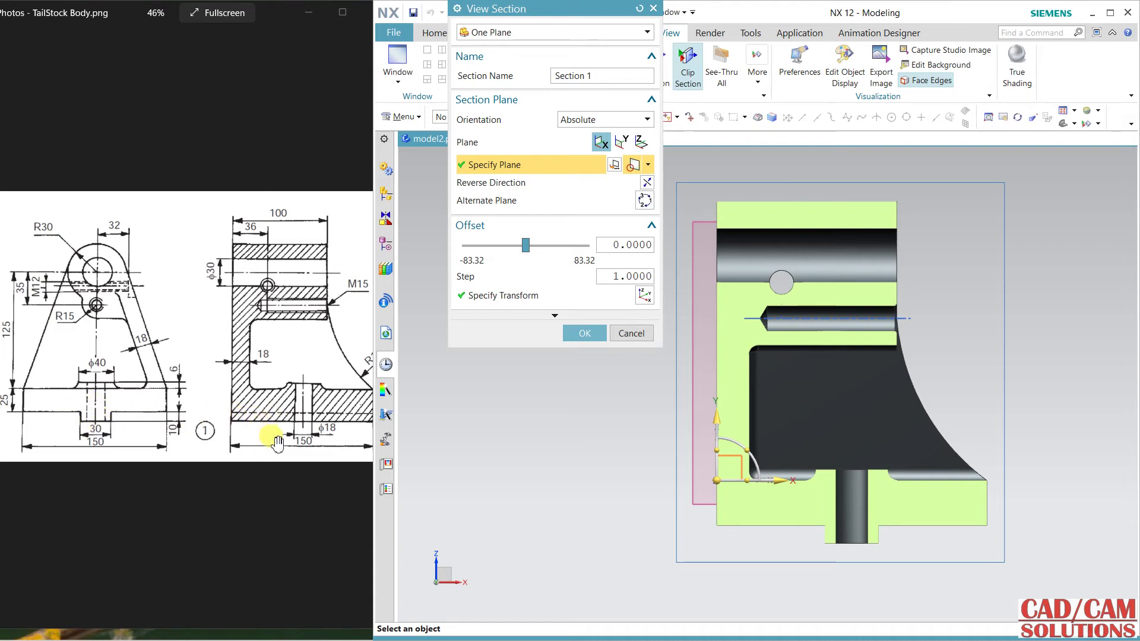
click(633, 334)
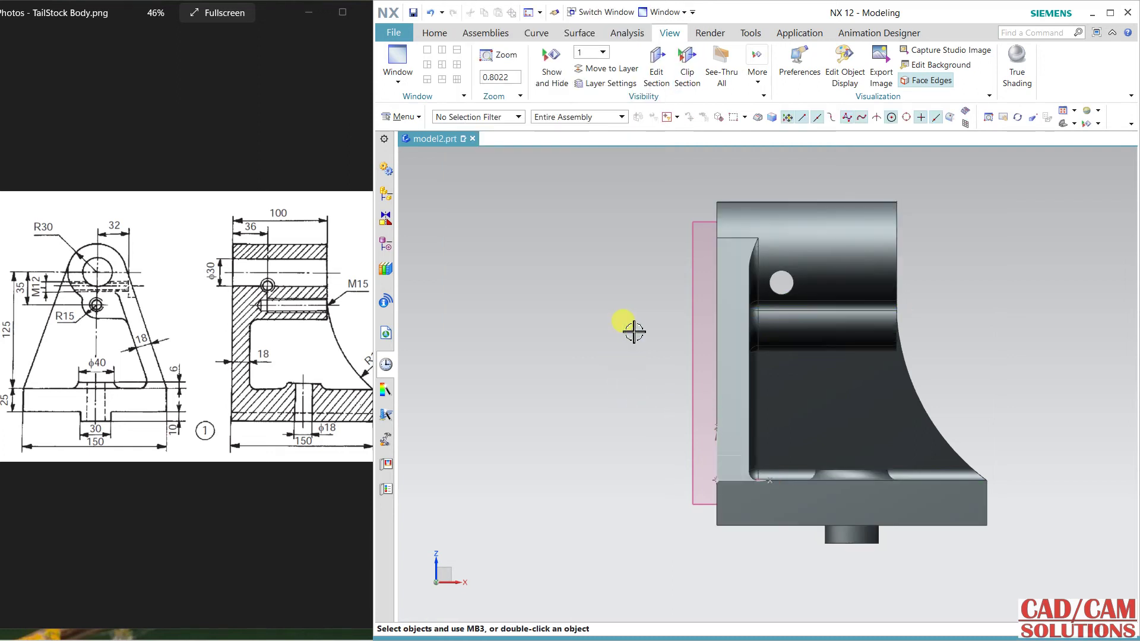
middle_drag(668, 459, 580, 401)
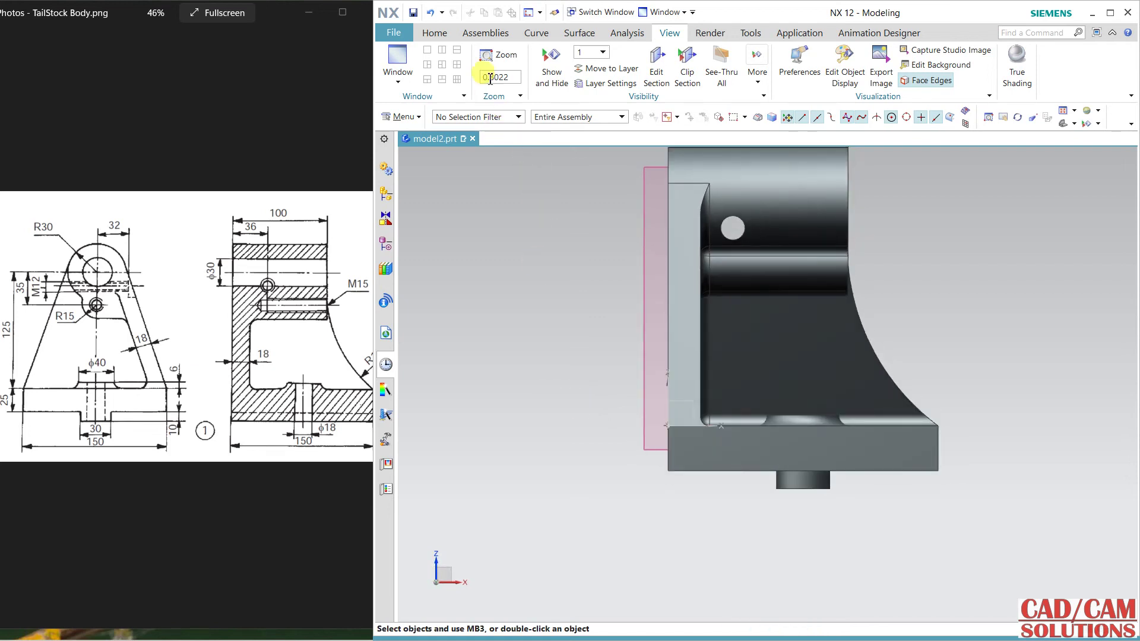
click(440, 34)
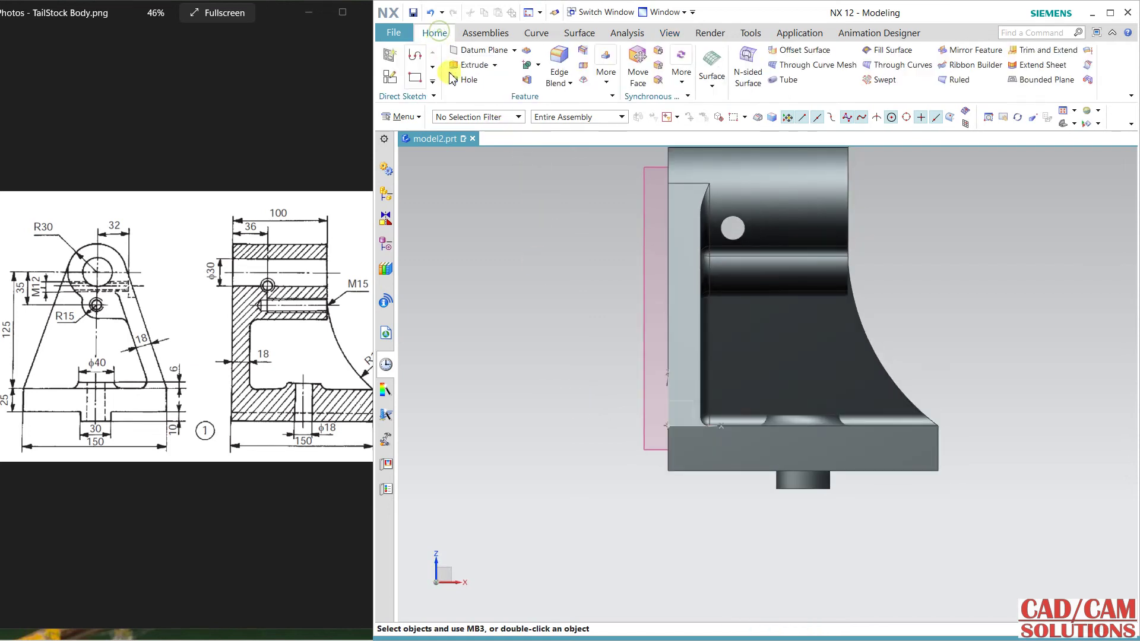
Create a sketch on the datum coordinate system's XZ plane, with the plane's normal direction reversed
click(394, 76)
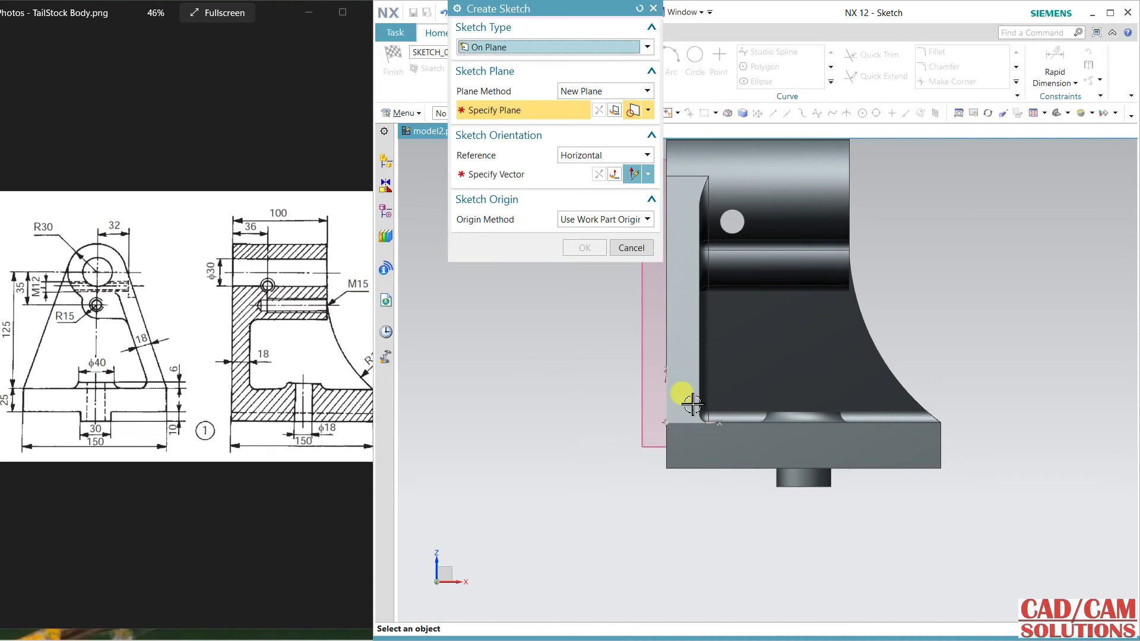
click(682, 396)
click(799, 380)
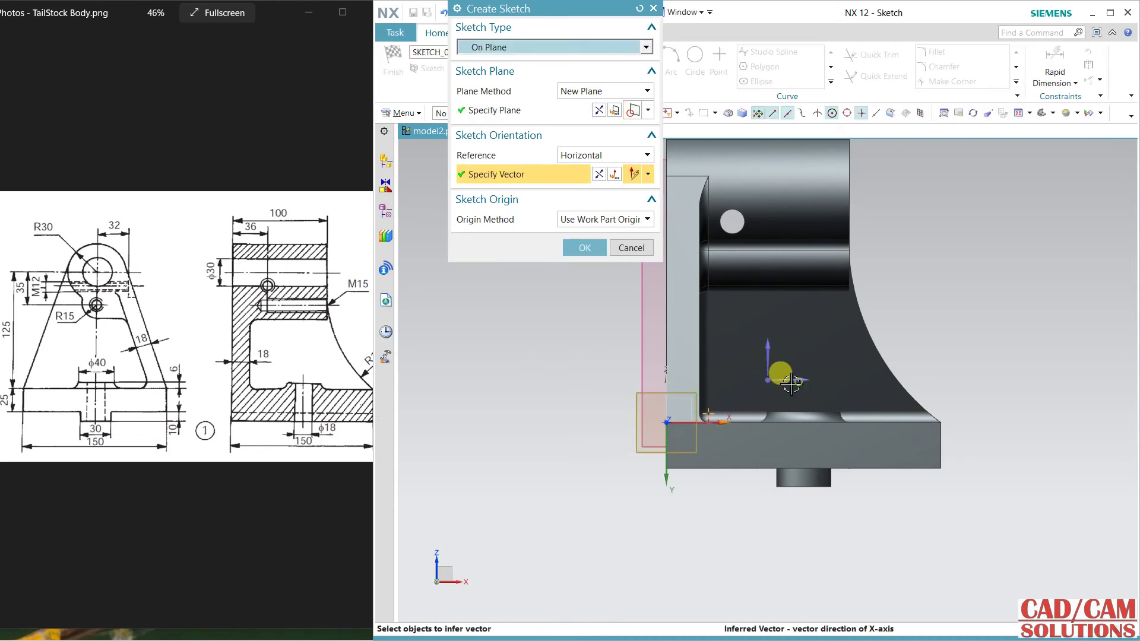
click(598, 111)
click(584, 247)
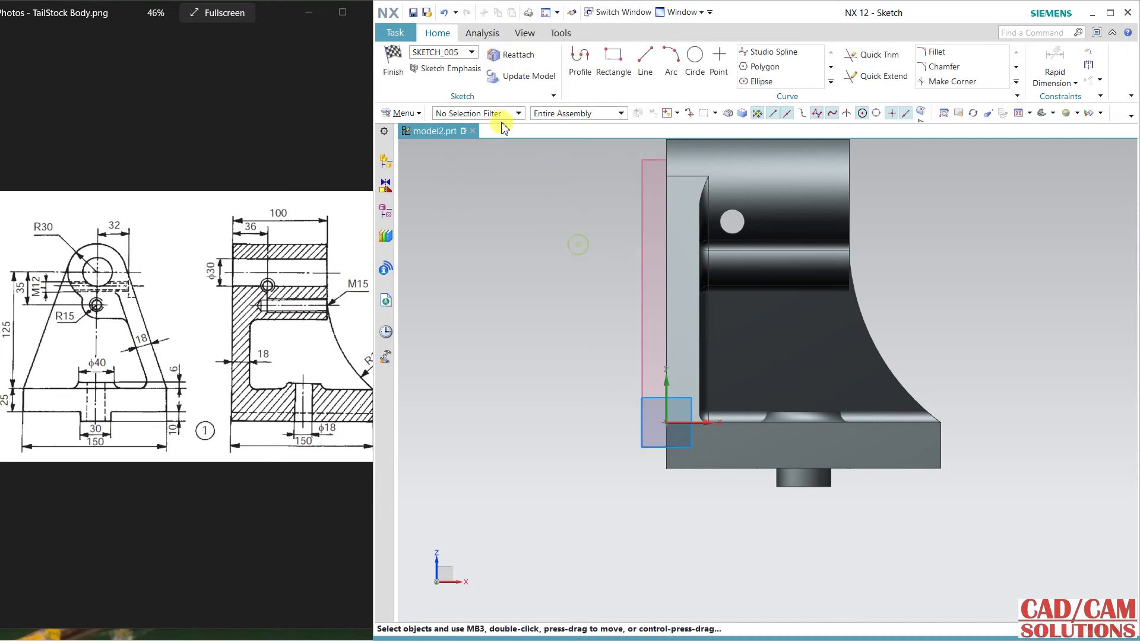
Sketch a rectangle about 149 mm wide and 14 mm high below the base, starting from the base's lower corner
click(613, 62)
click(666, 468)
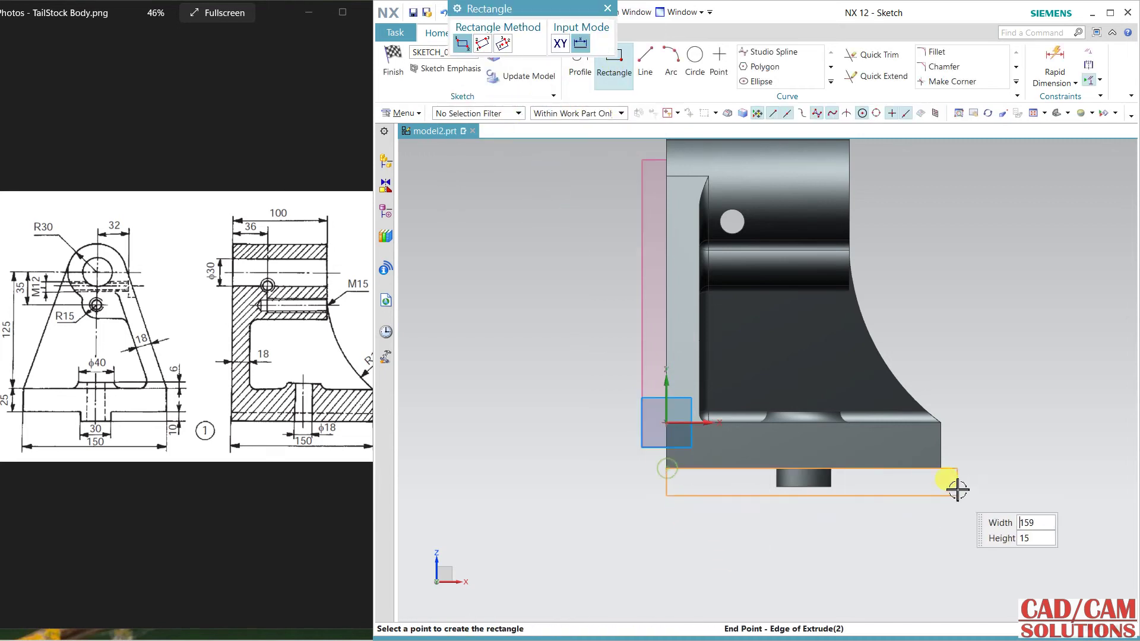
key(Tab)
text(14)
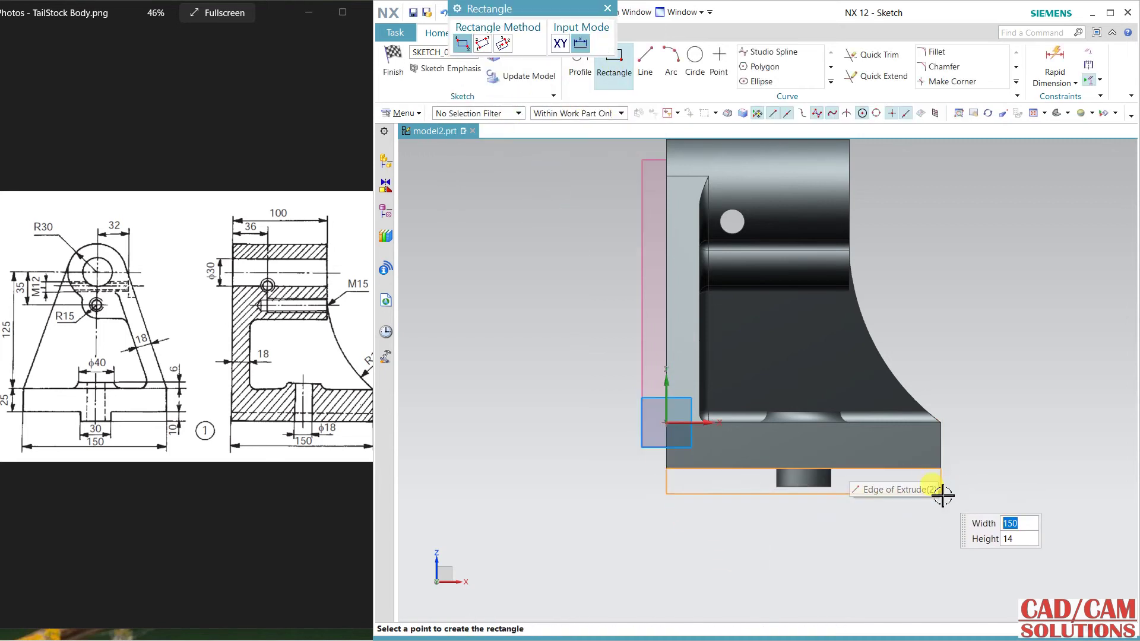
click(950, 501)
key(Escape)
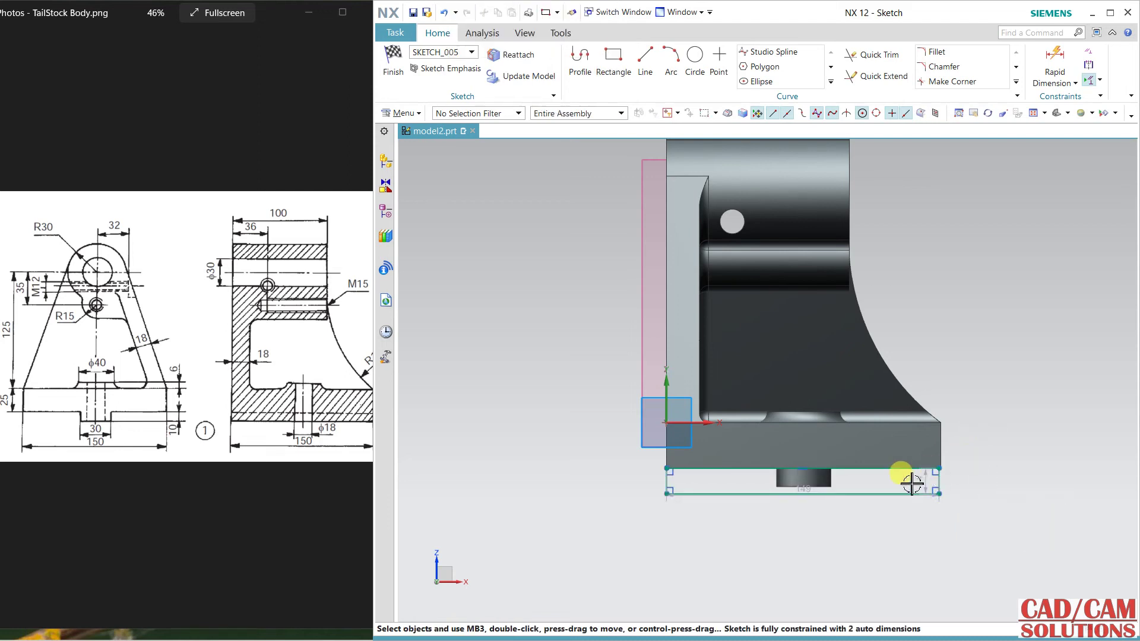
Set the rectangle's height to 10 mm and its width to 150 mm, and finish the sketch
double_click(919, 479)
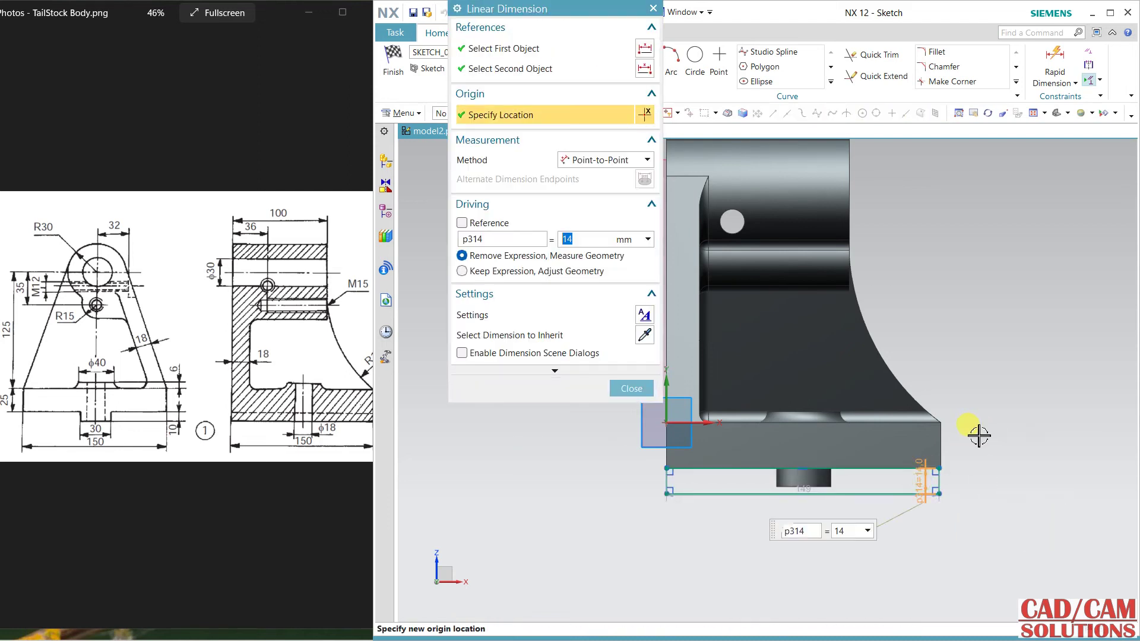
text(10)
click(968, 425)
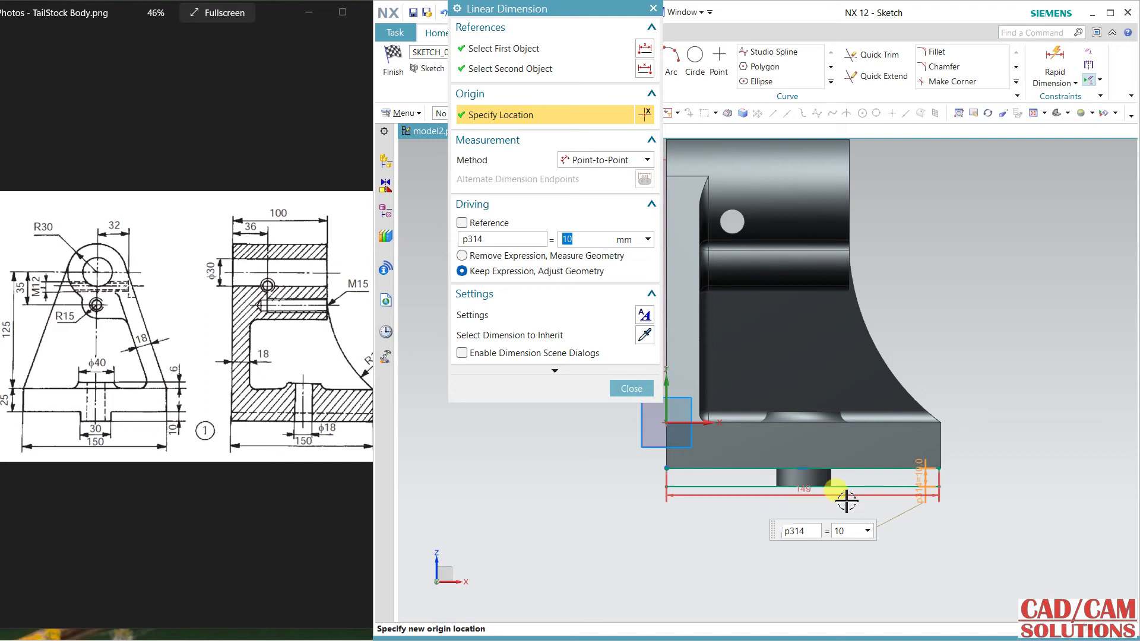
double_click(846, 495)
text(150)
key(Return)
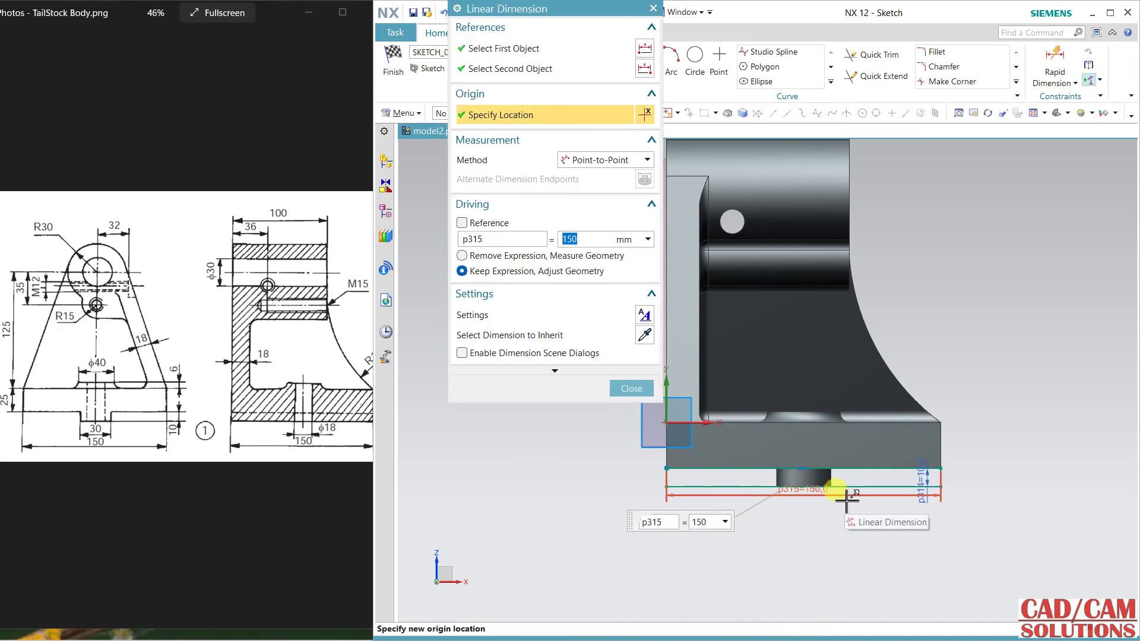
click(630, 388)
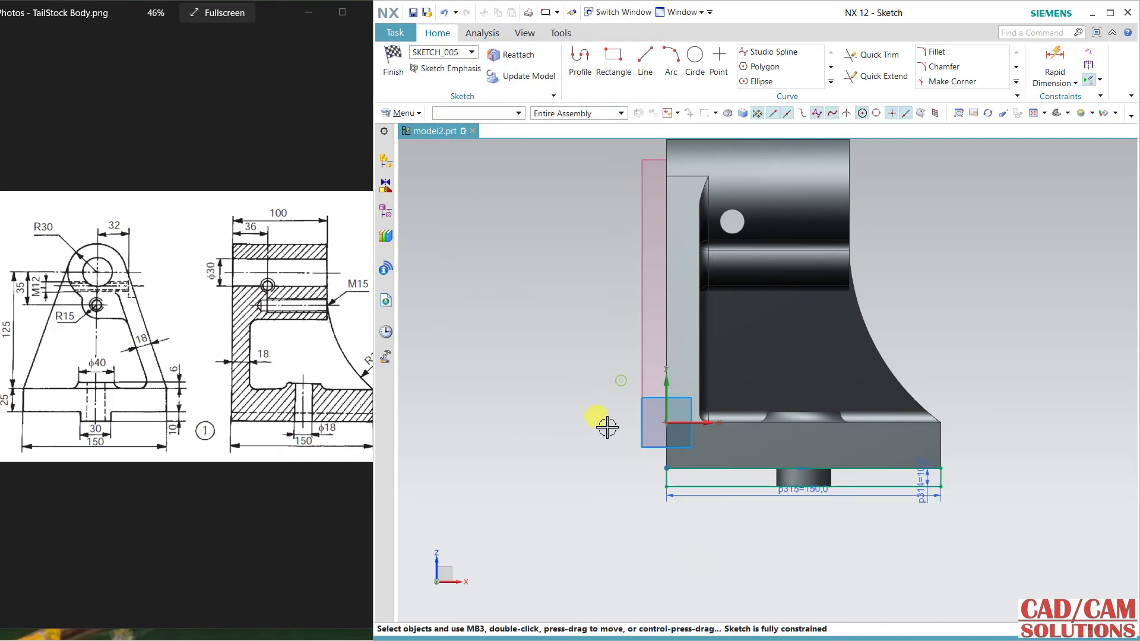
click(392, 57)
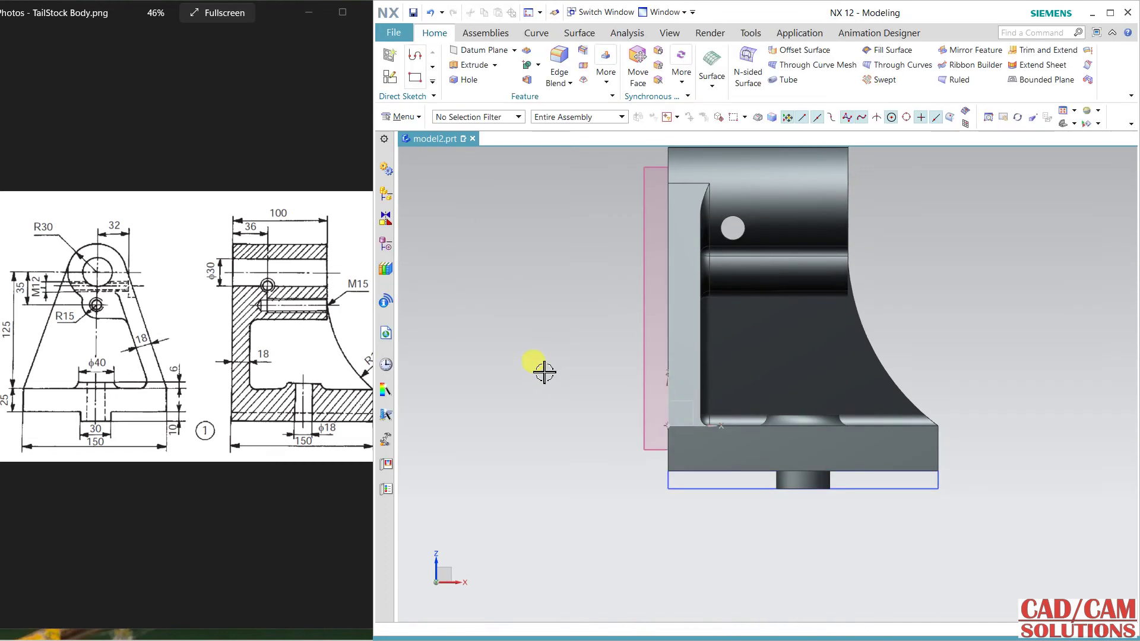
Start an extrusion of the rectangle below the base, with Boolean set to None and all connected curves as the section
middle_drag(544, 371, 576, 372)
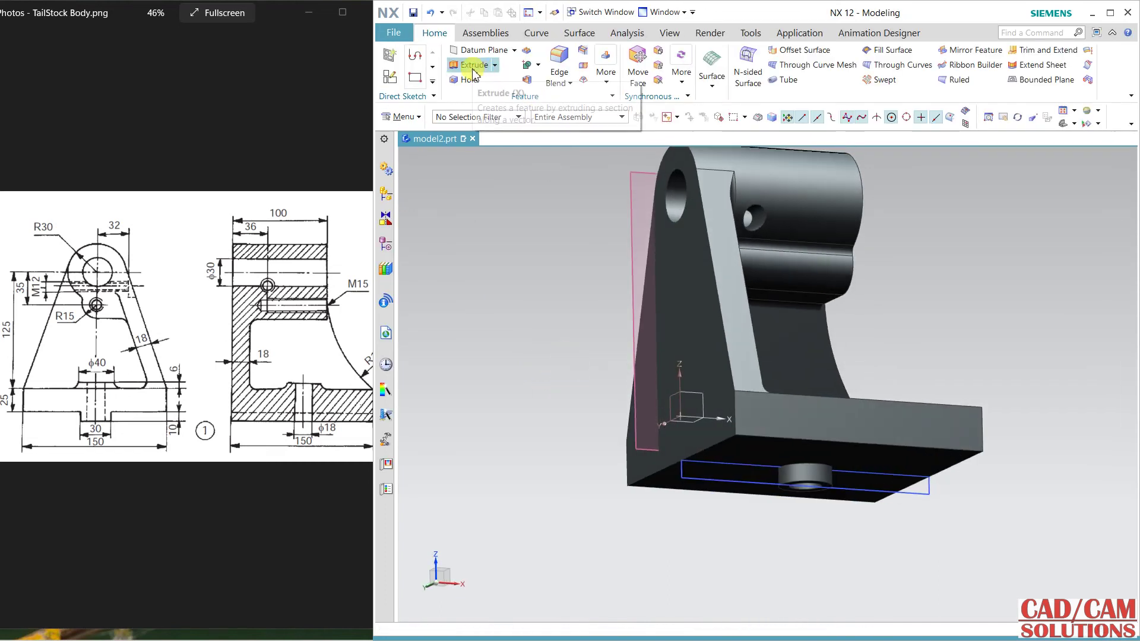
key(x)
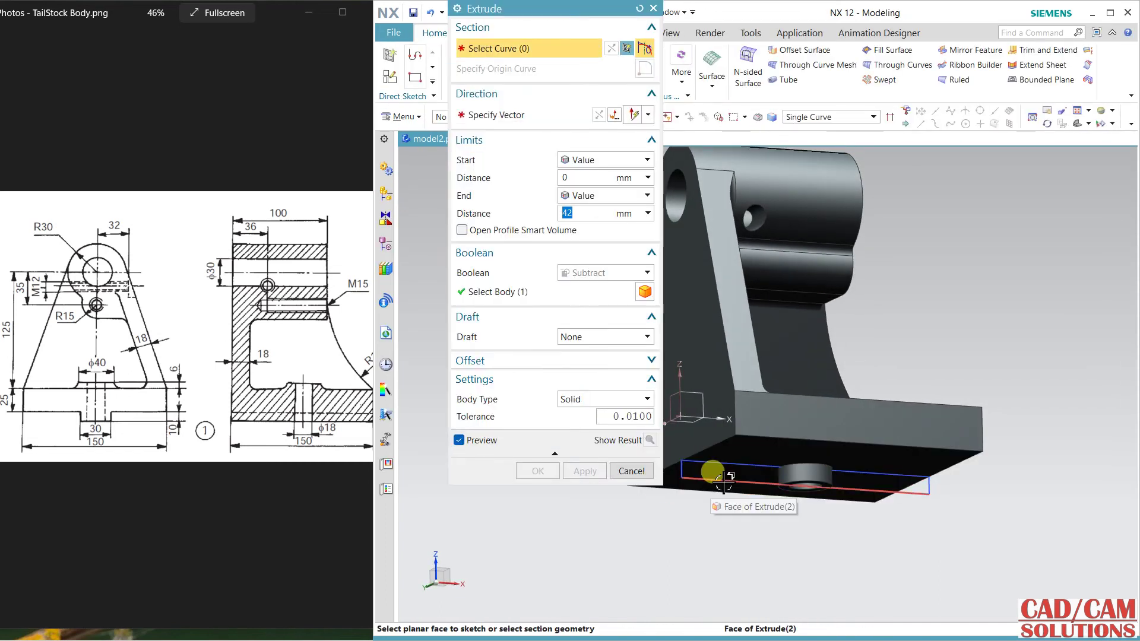
click(723, 483)
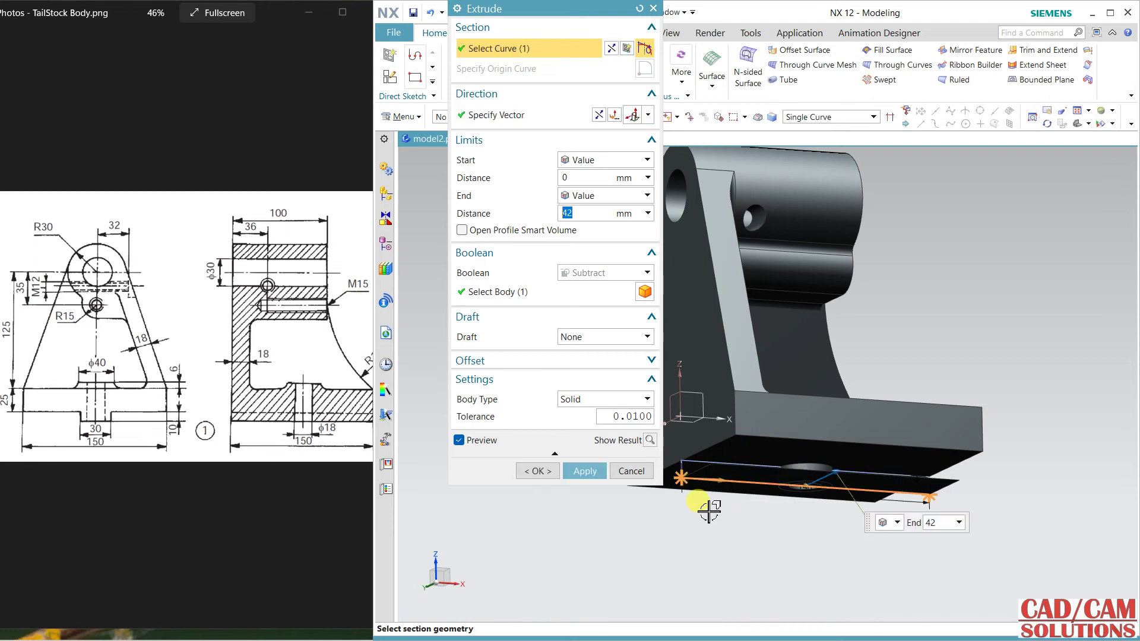
click(582, 273)
click(585, 289)
click(581, 272)
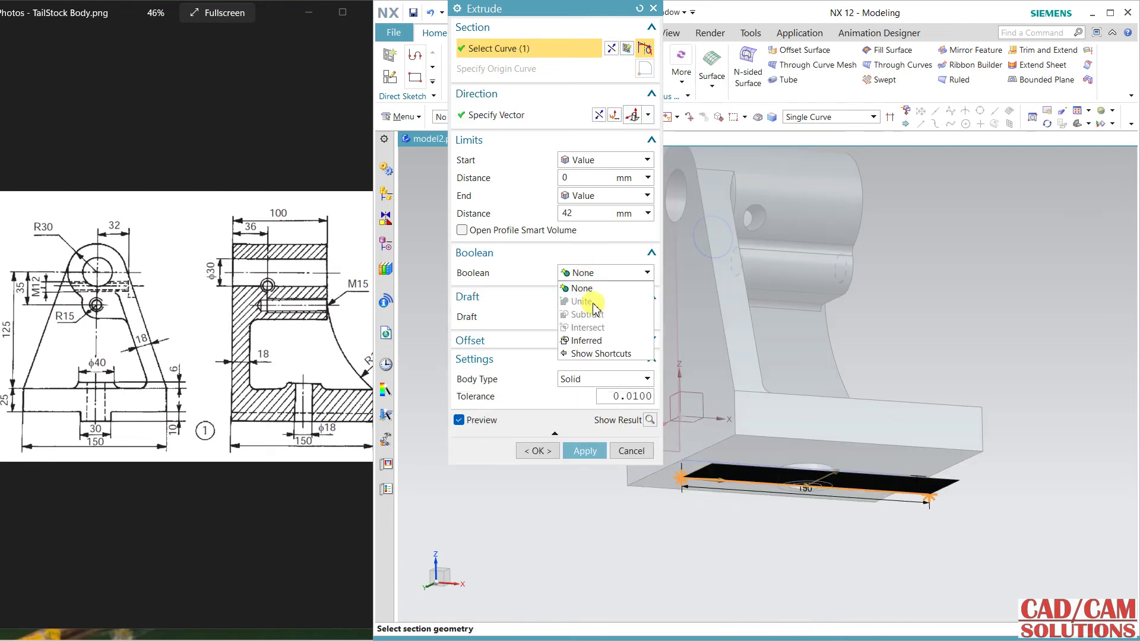
click(588, 289)
click(814, 117)
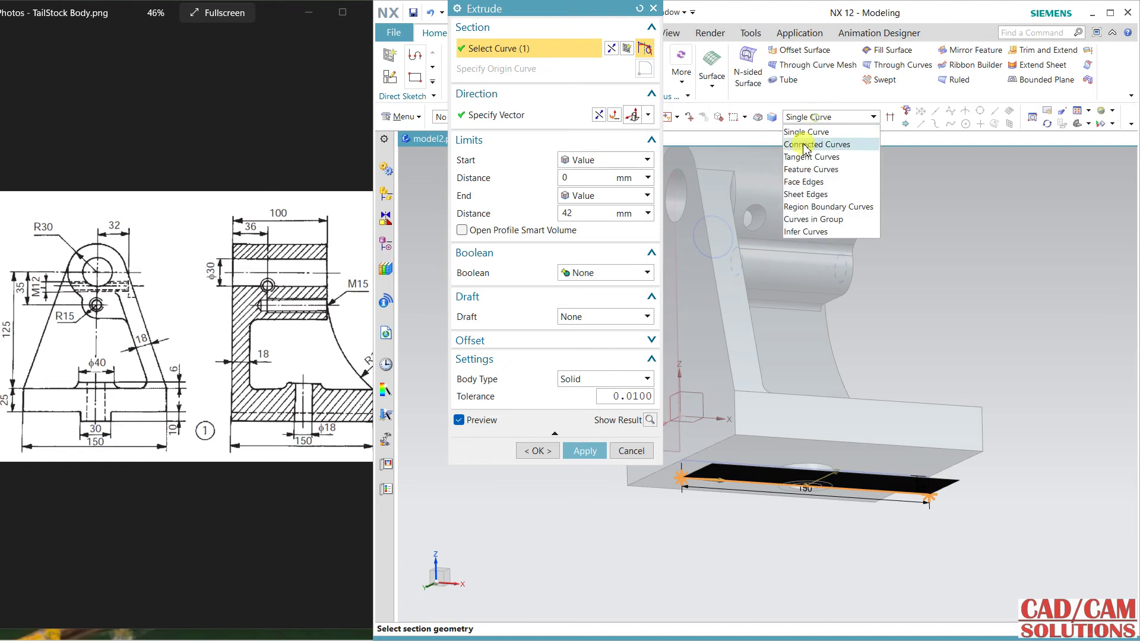
click(808, 142)
click(683, 475)
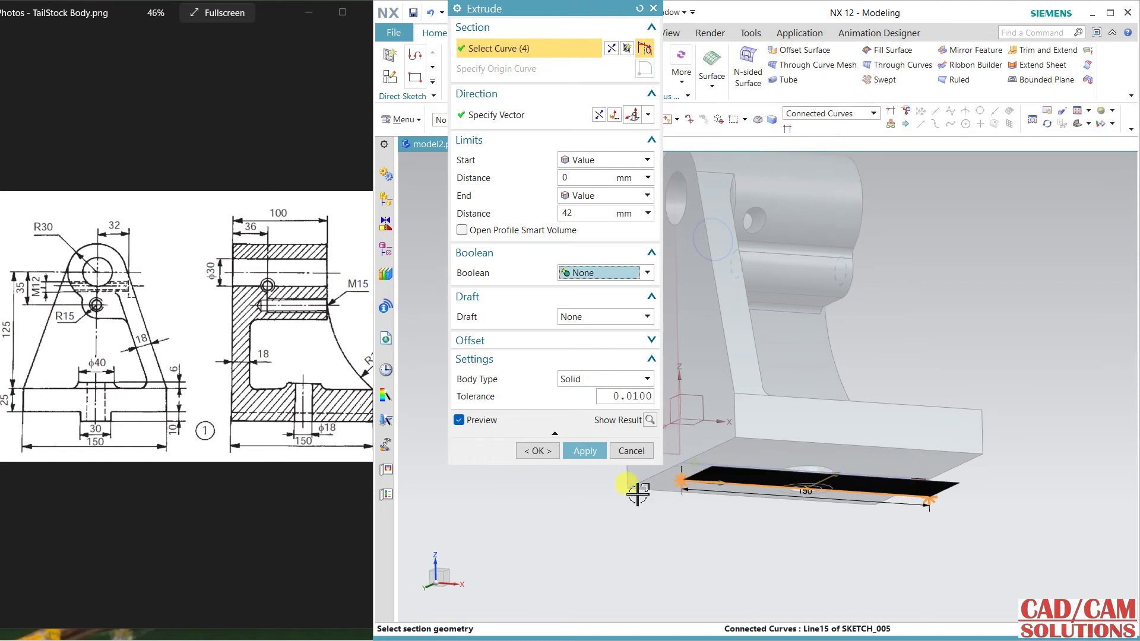
Extrude the rectangle with a Symmetric Value of 15 mm, united with the tailstock body, and hide its sketch
click(594, 195)
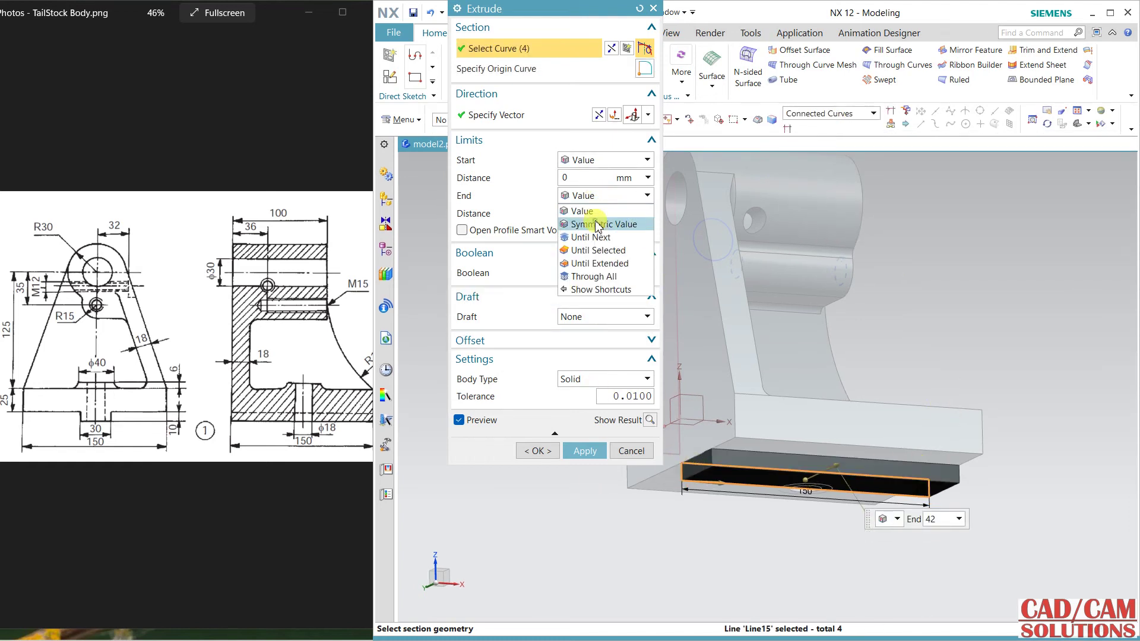
click(593, 223)
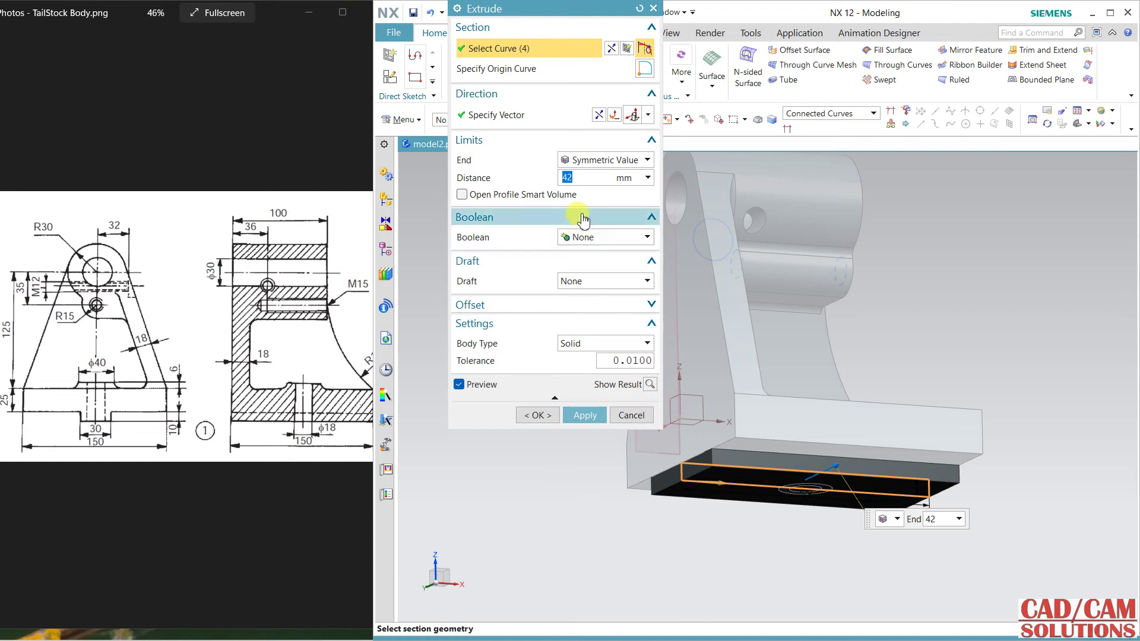
key(Return)
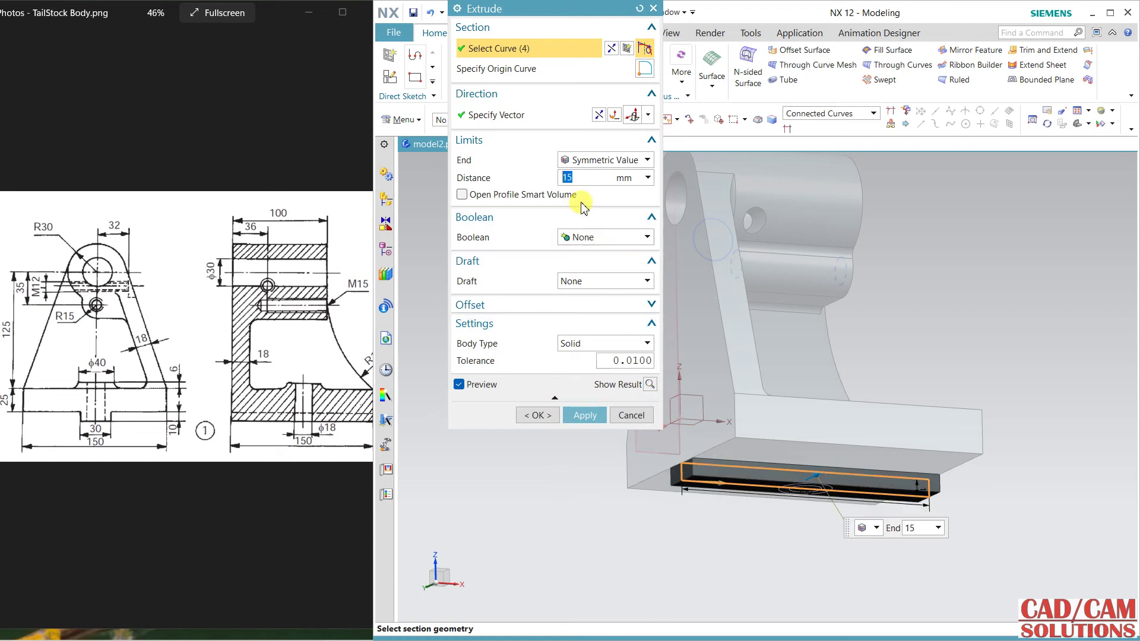
middle_drag(920, 331, 944, 305)
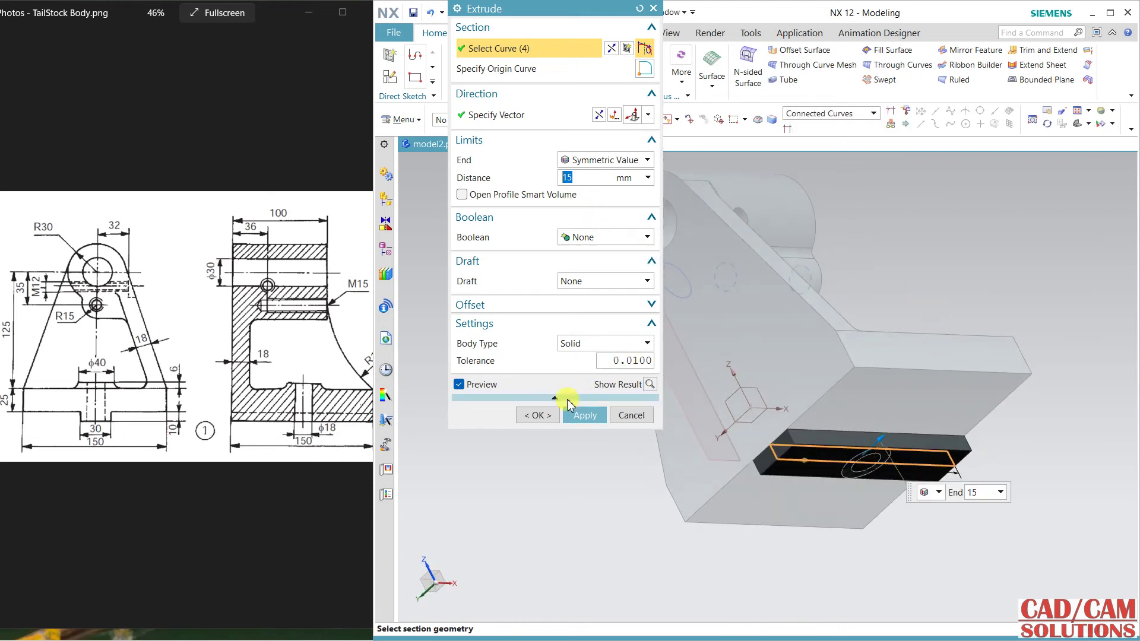
click(537, 416)
click(581, 266)
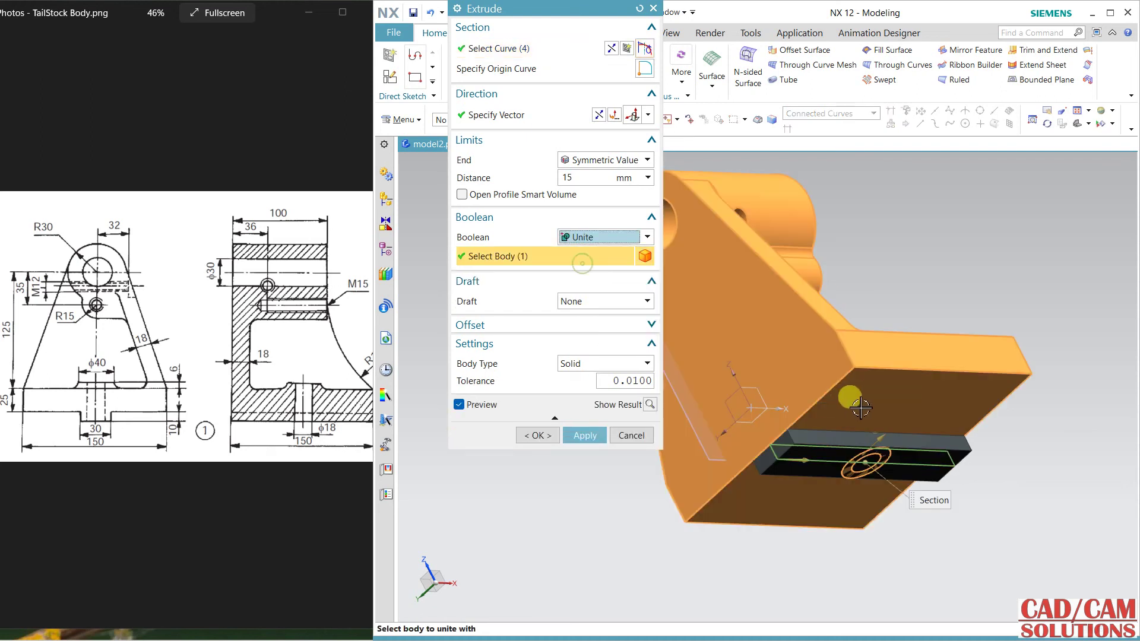
click(538, 435)
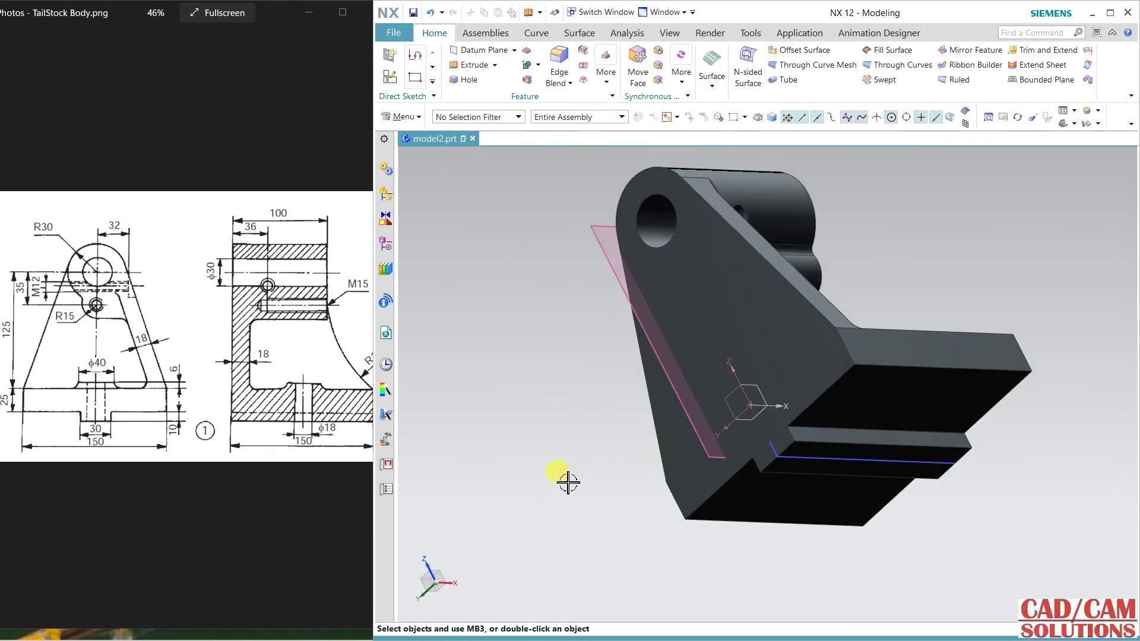
click(786, 459)
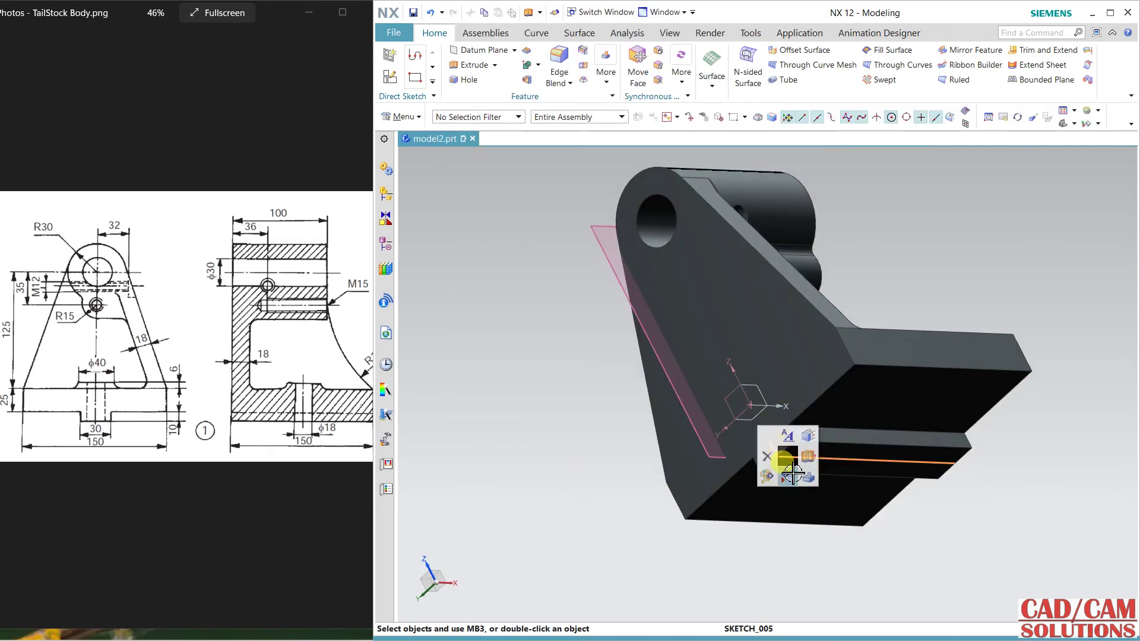
click(791, 473)
Pin the resource bar open with the part's model history shown, and narrow it slightly
click(384, 139)
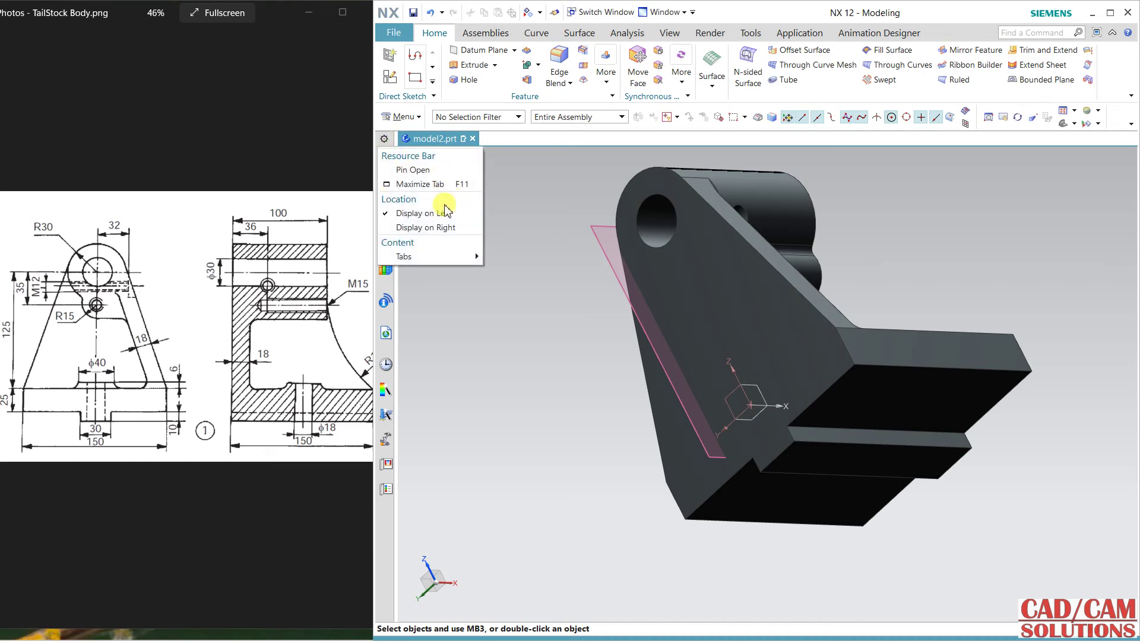
click(409, 169)
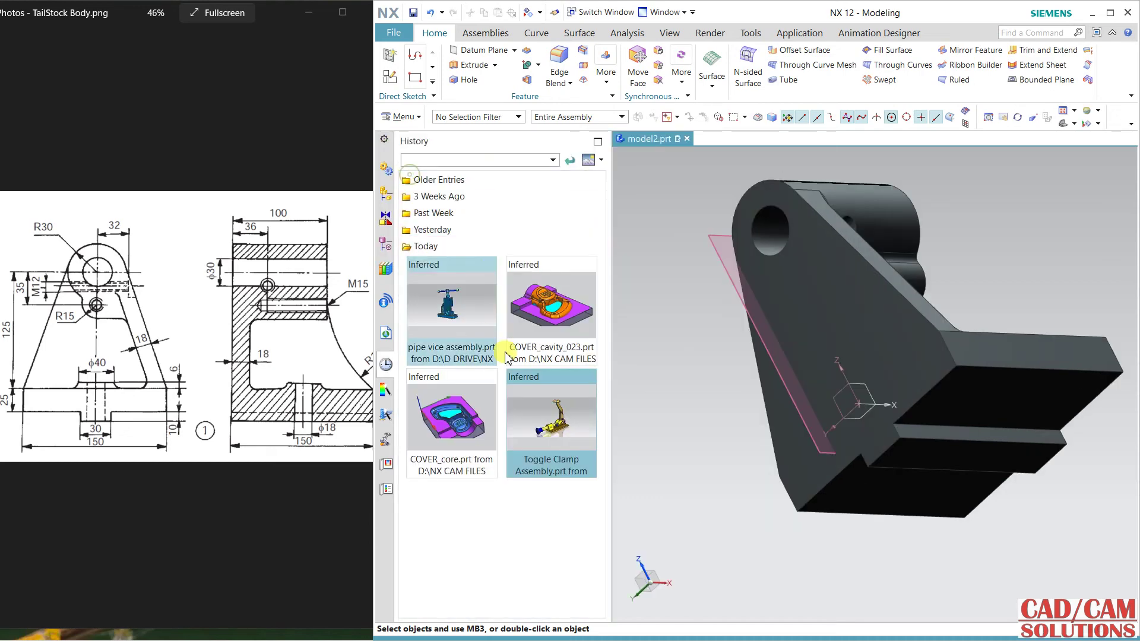
click(386, 219)
click(386, 192)
click(384, 248)
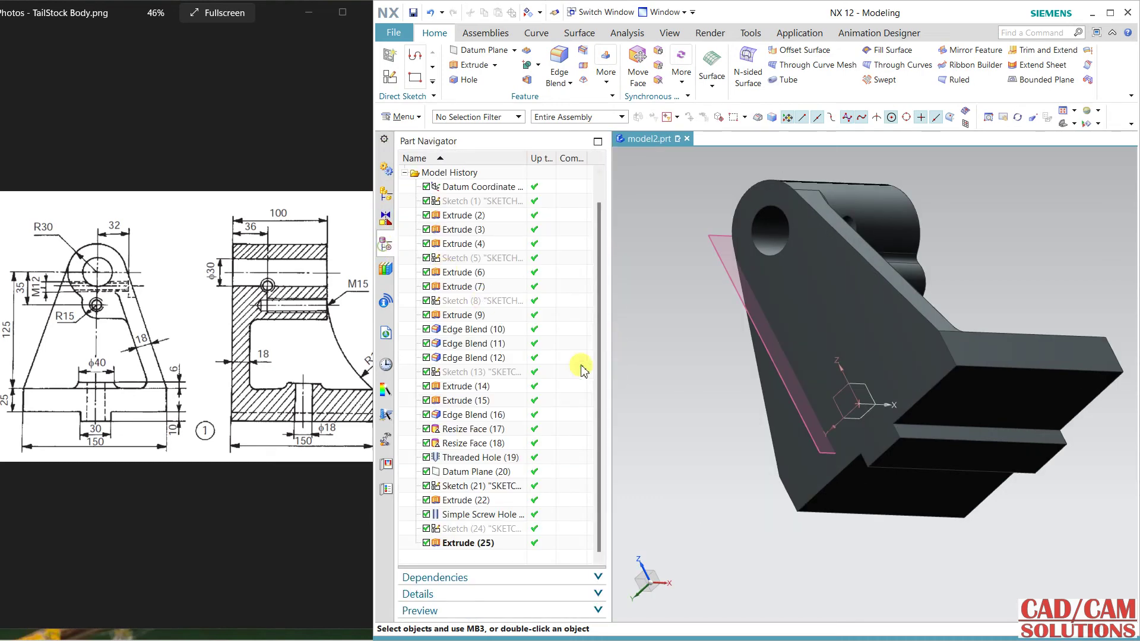
drag(609, 383, 586, 388)
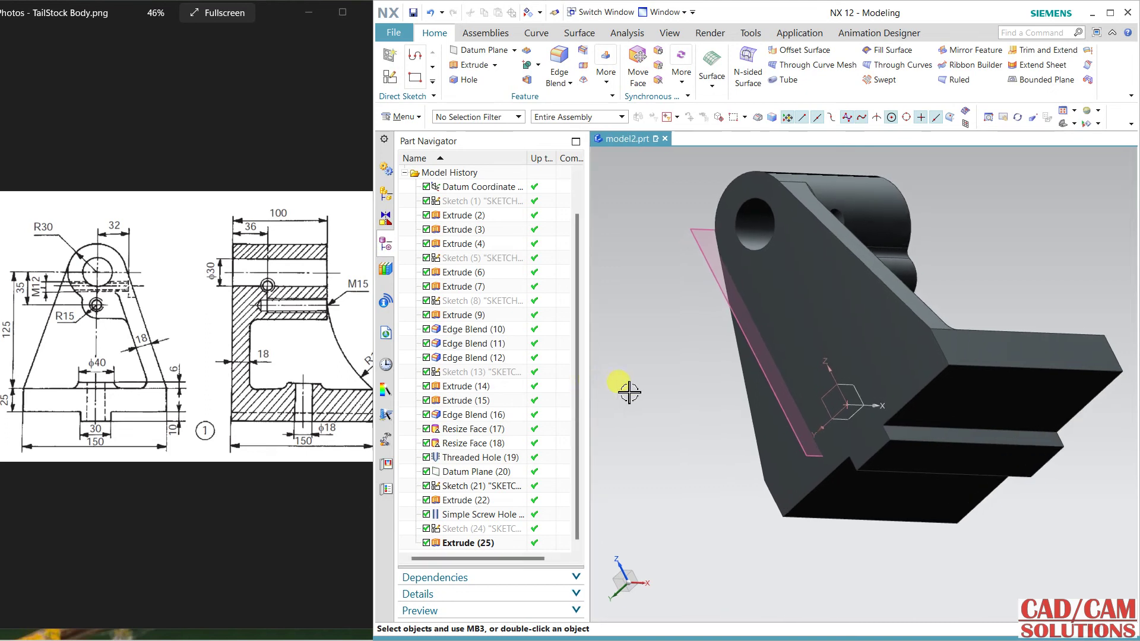
middle_drag(741, 479, 873, 457)
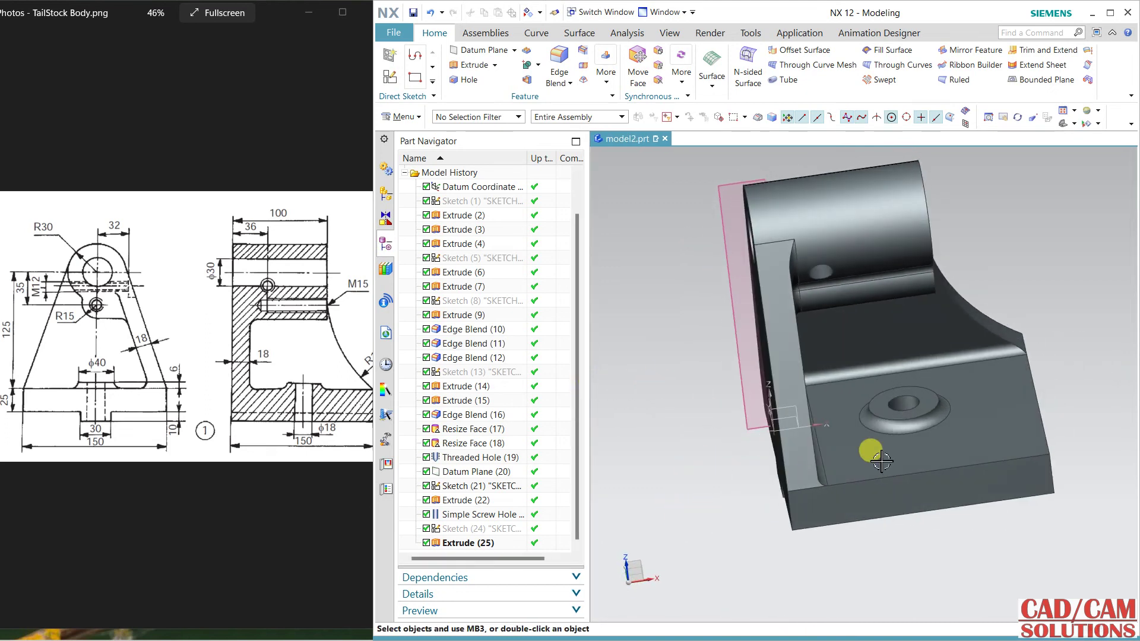
Move the base boss's hole cut and its Resize Face feature to the end of the model history, and dismiss the update report
click(467, 431)
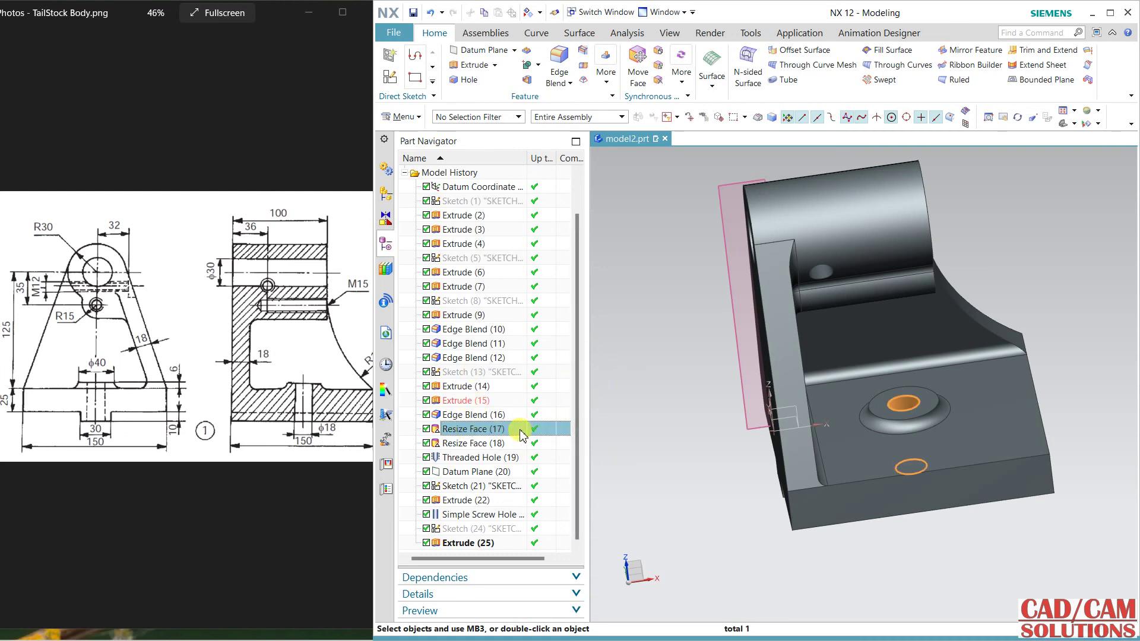
click(462, 402)
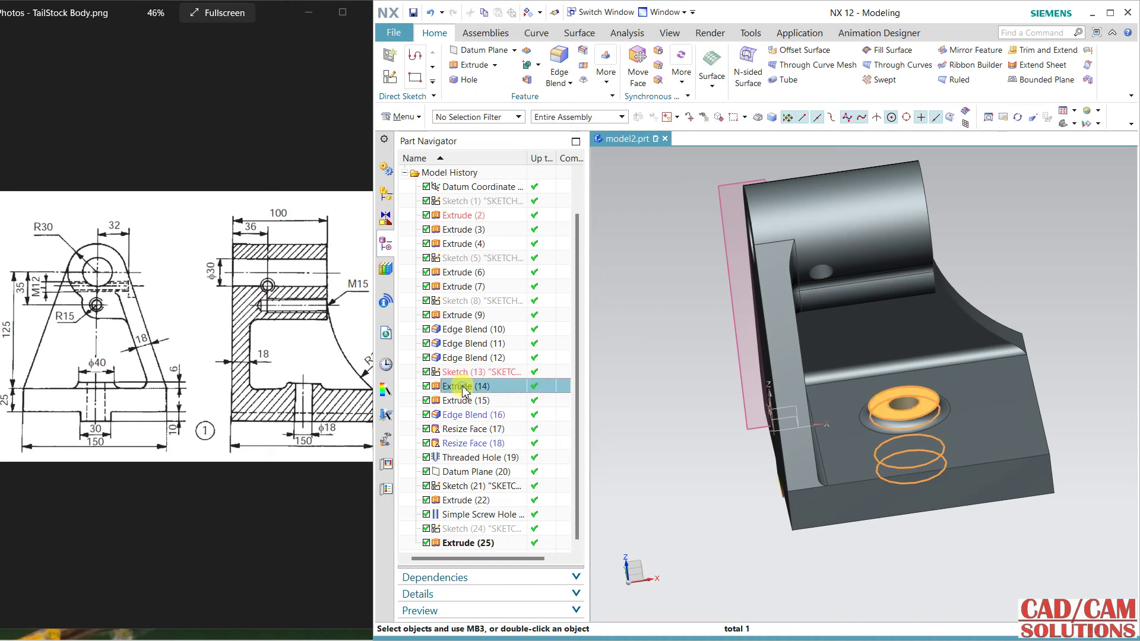
ctrl+click(472, 429)
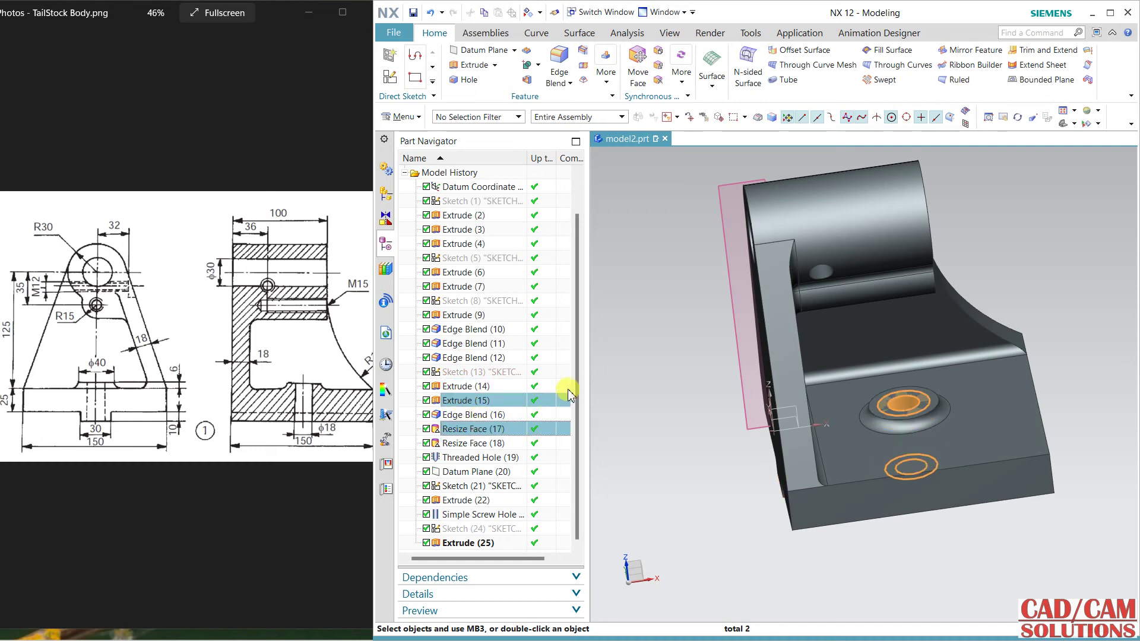
drag(493, 429, 488, 544)
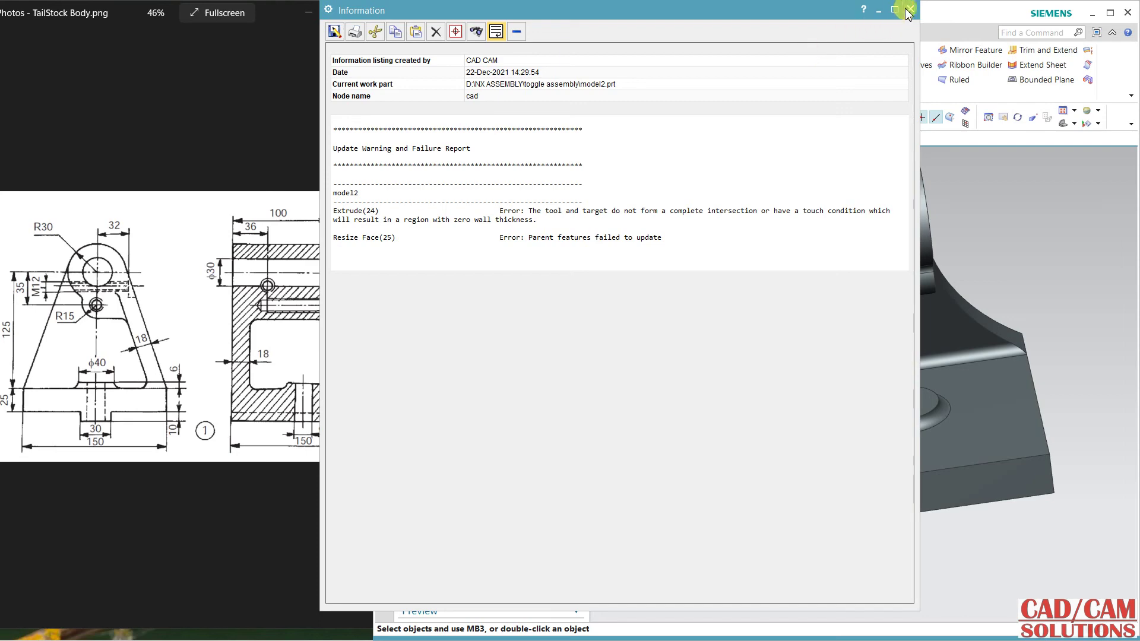
click(911, 10)
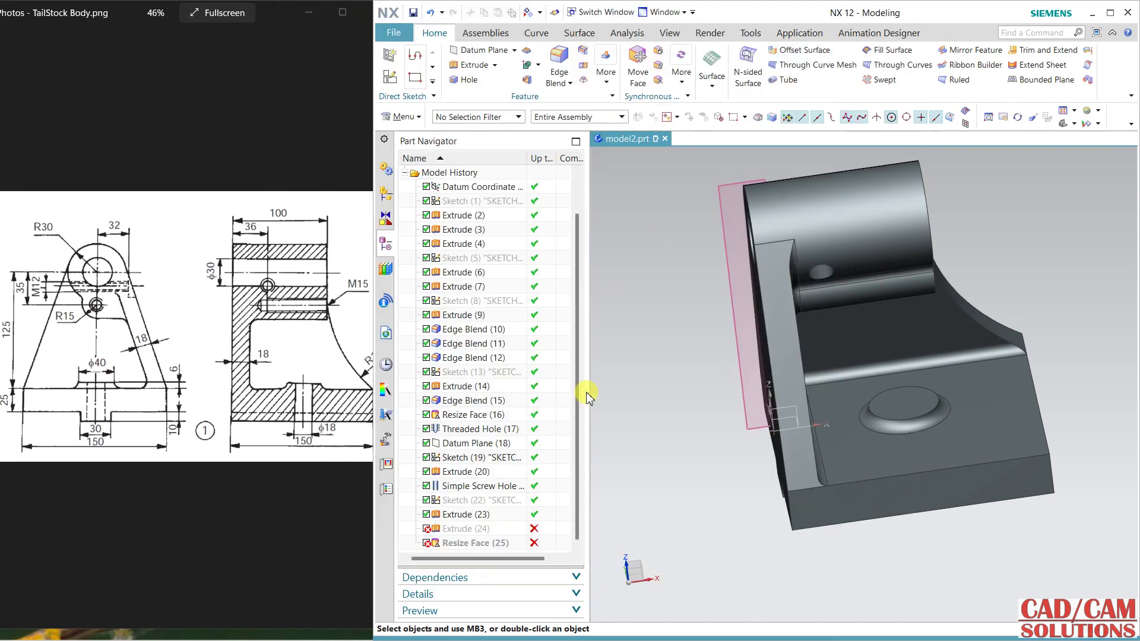
Try to repair the base boss's hole cut by setting the End distance of its extrusion to 8 mm
click(483, 528)
middle_drag(682, 368, 670, 404)
double_click(475, 528)
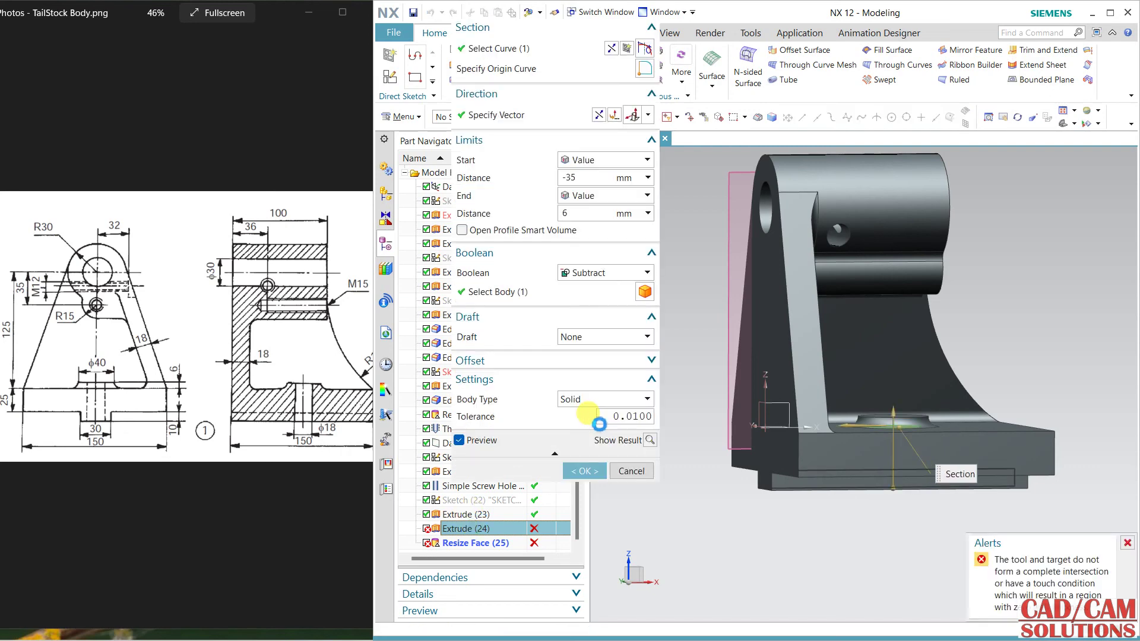
middle_drag(673, 356, 687, 327)
click(564, 291)
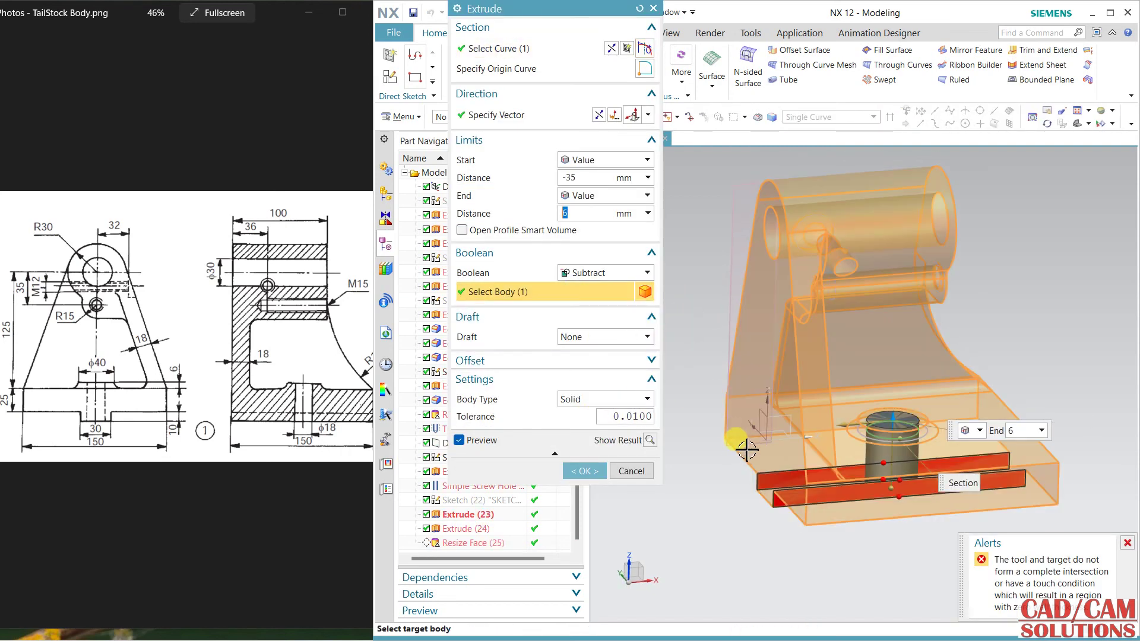
double_click(582, 214)
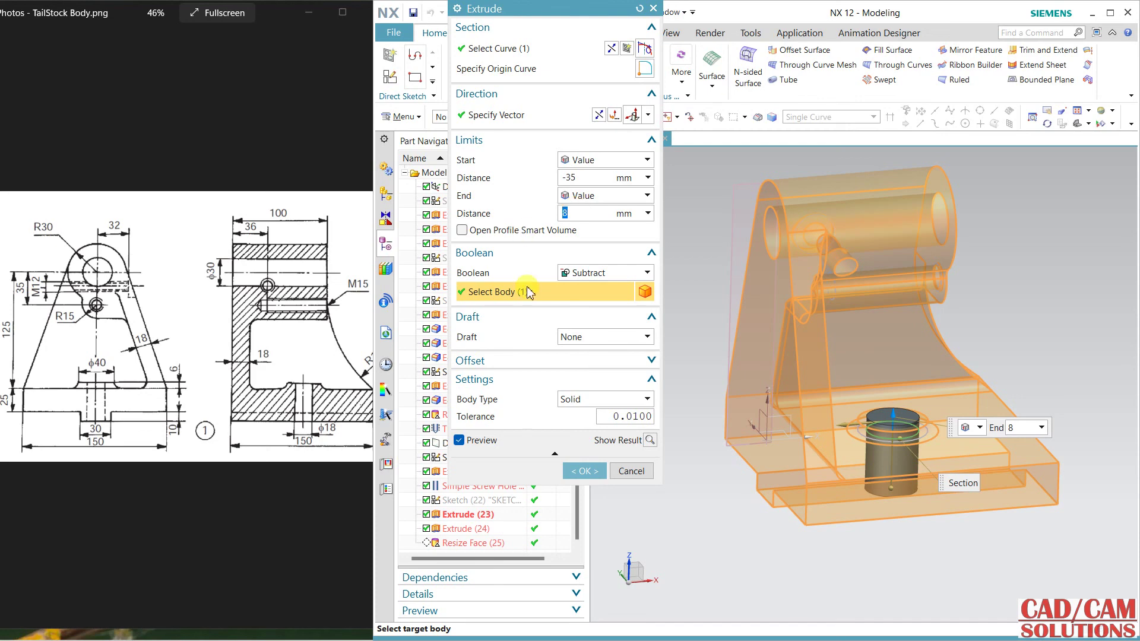
click(596, 472)
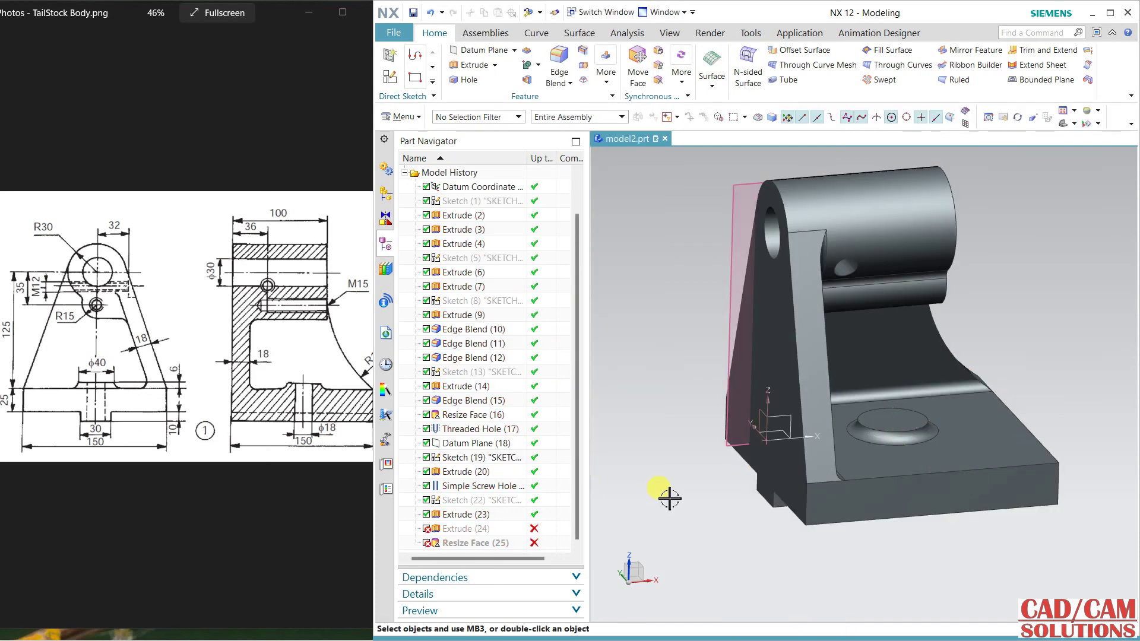
Delete the base boss's hole cut and its Resize Face feature from the end of the model history
right_click(488, 544)
click(518, 471)
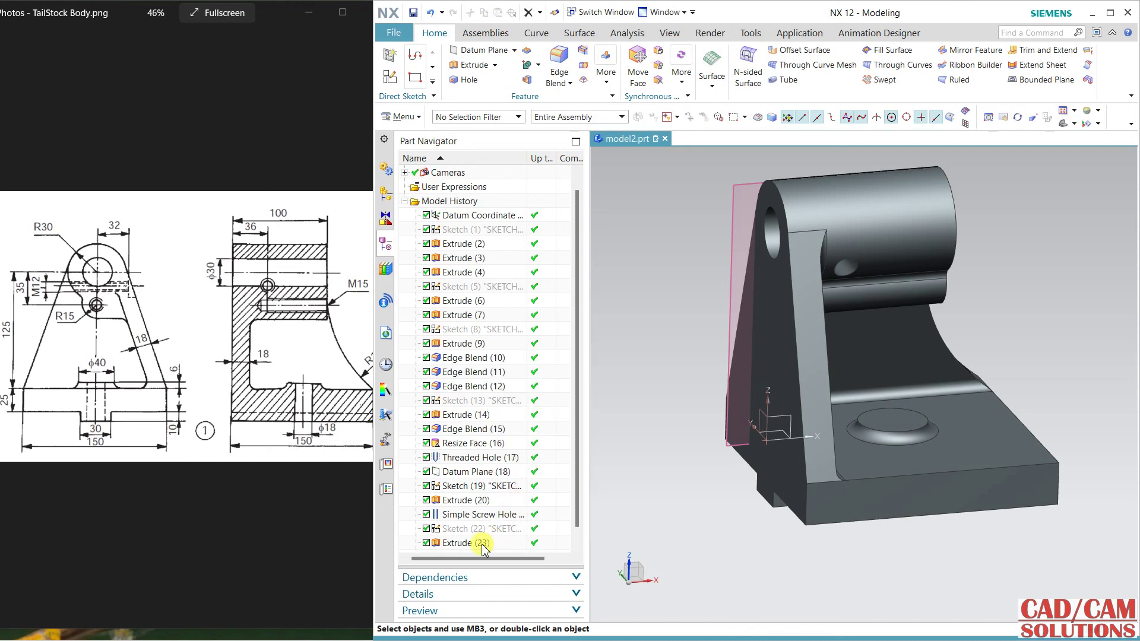
click(482, 543)
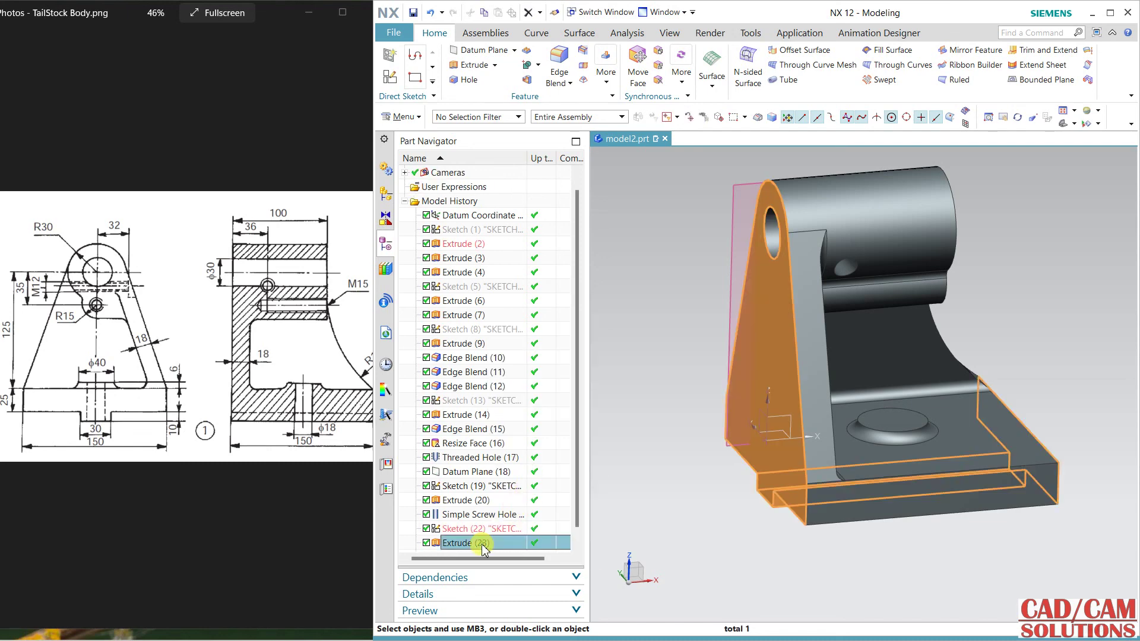
mouse_move(649, 463)
middle_down()
mouse_move(646, 420)
mouse_move(653, 448)
middle_up()
click(654, 447)
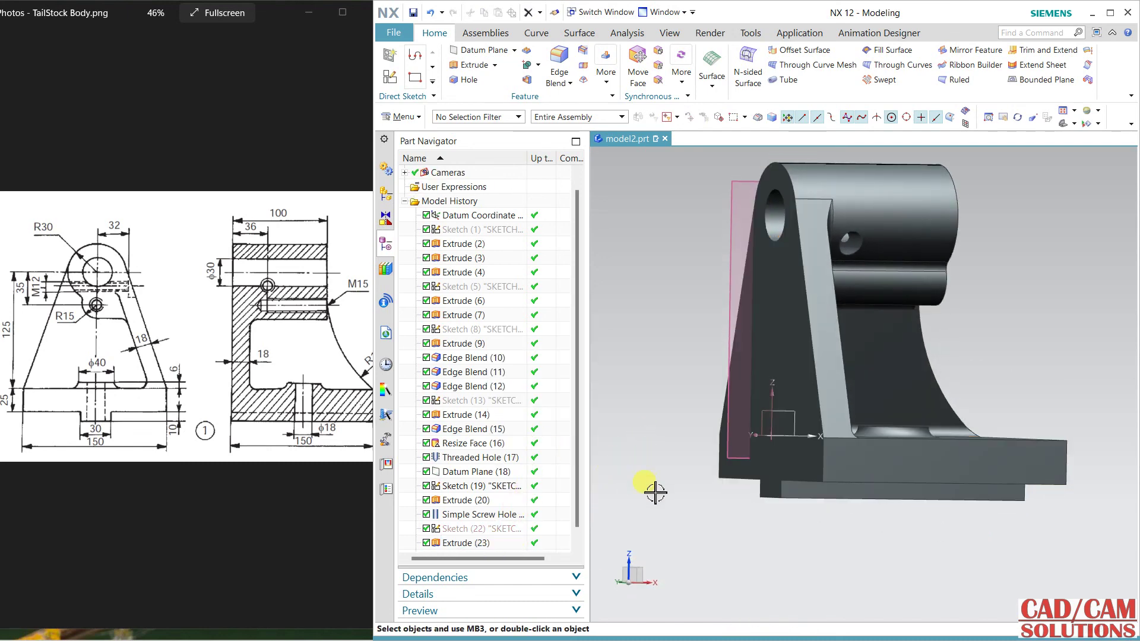
middle_drag(656, 492, 622, 474)
Start a simple General Hole, normal to the face, at the centre of the base boss's top face
click(469, 79)
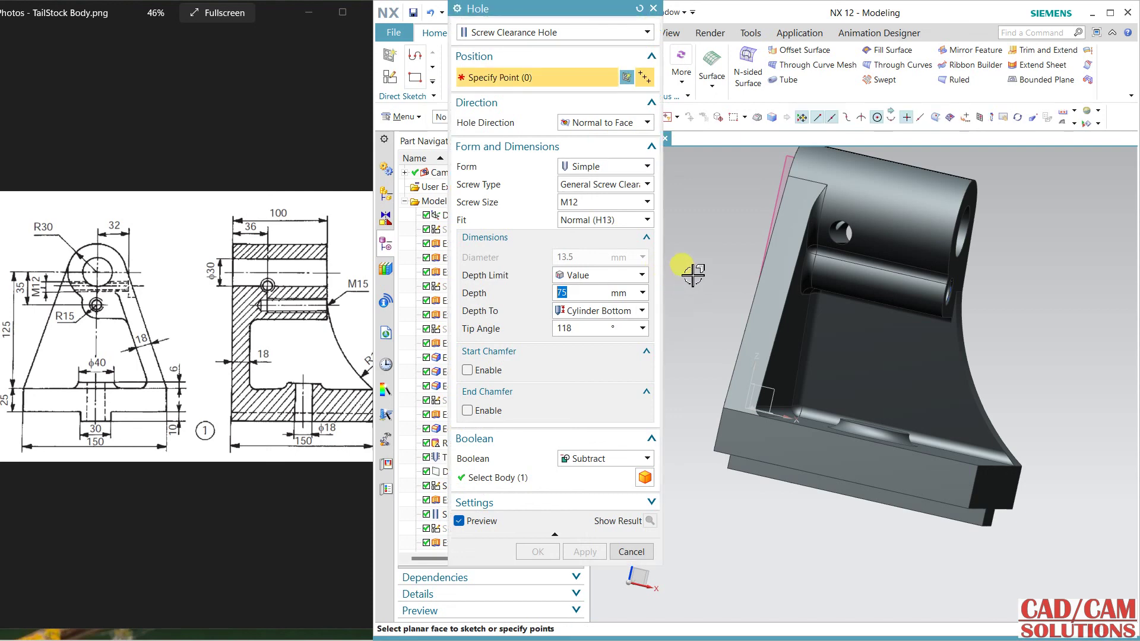
middle_drag(687, 272, 657, 246)
click(558, 32)
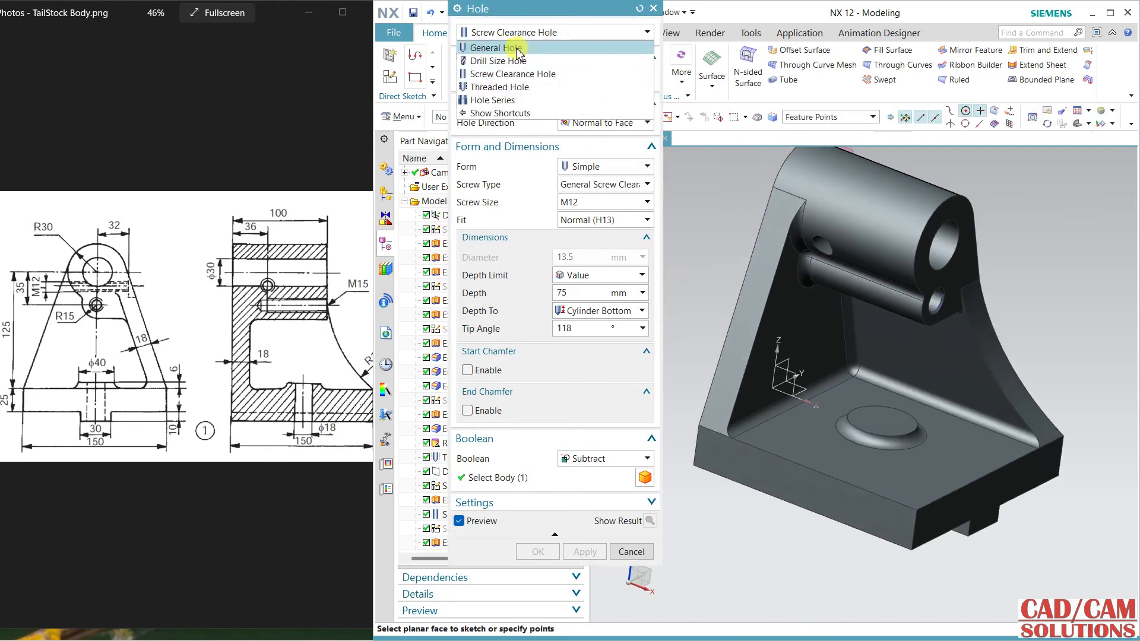
click(515, 46)
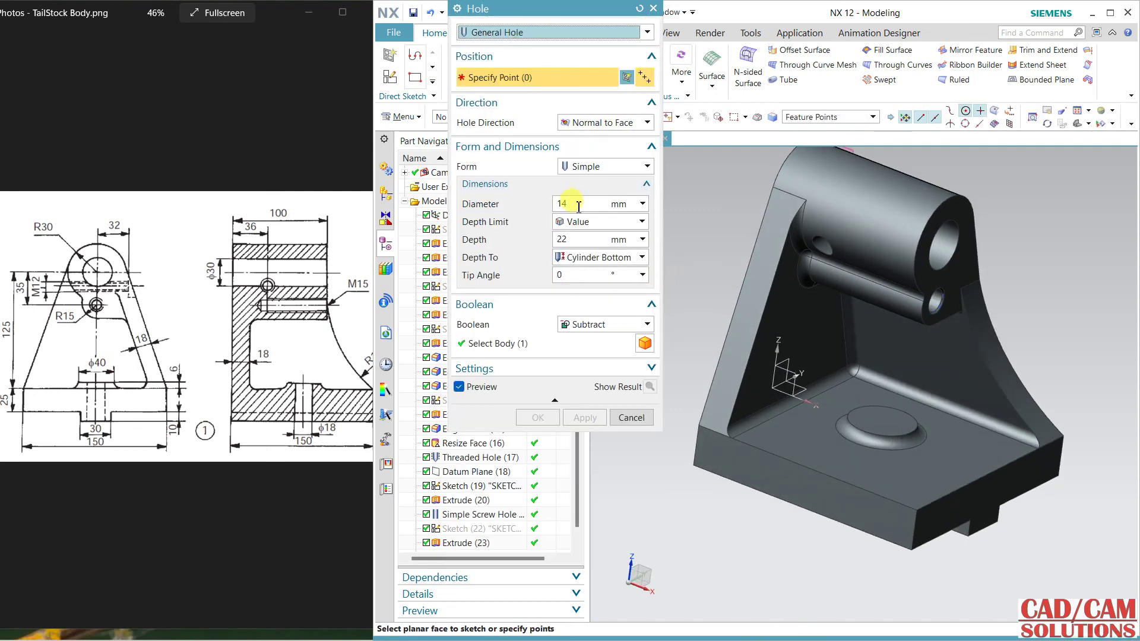
click(883, 437)
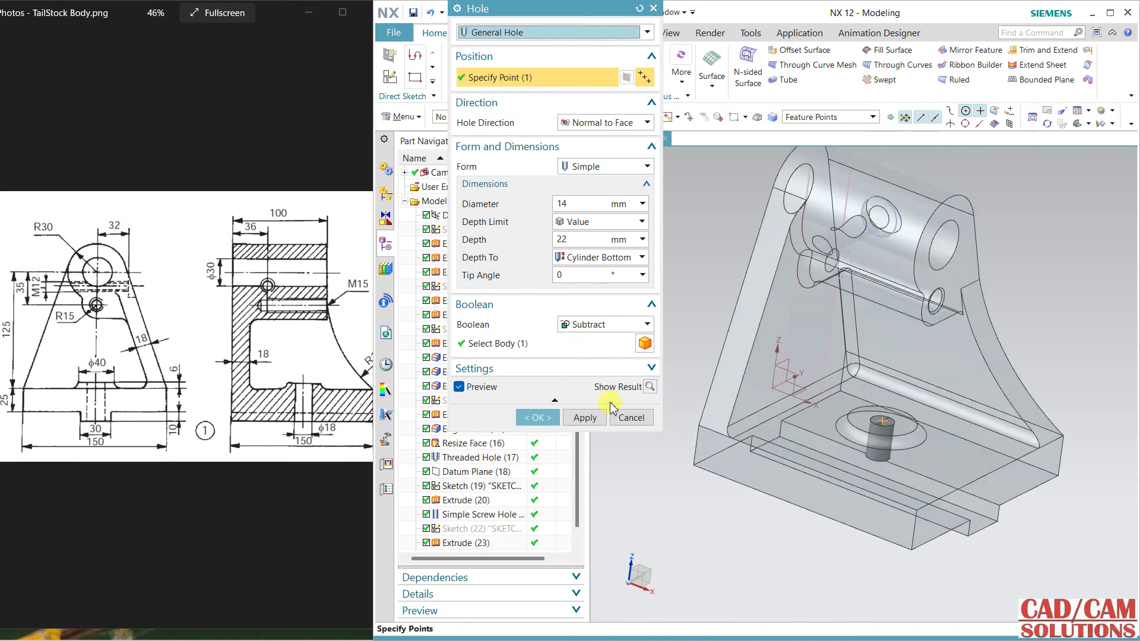
Set the boss hole's diameter to 18 mm with a Through Body depth limit, and create it
double_click(577, 204)
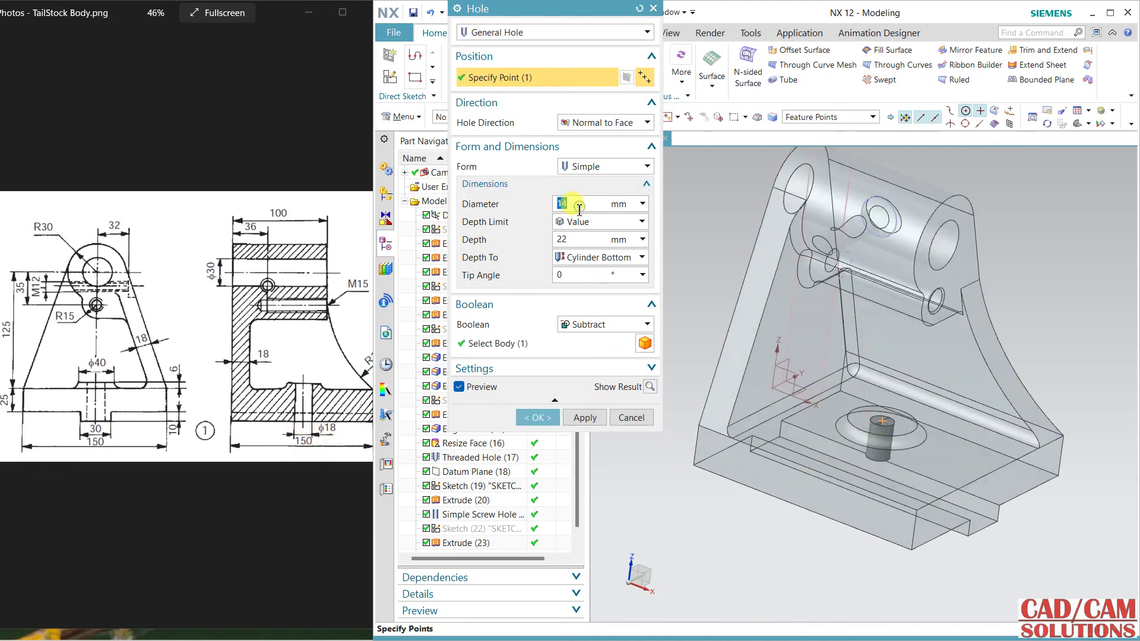
text(18)
key(Return)
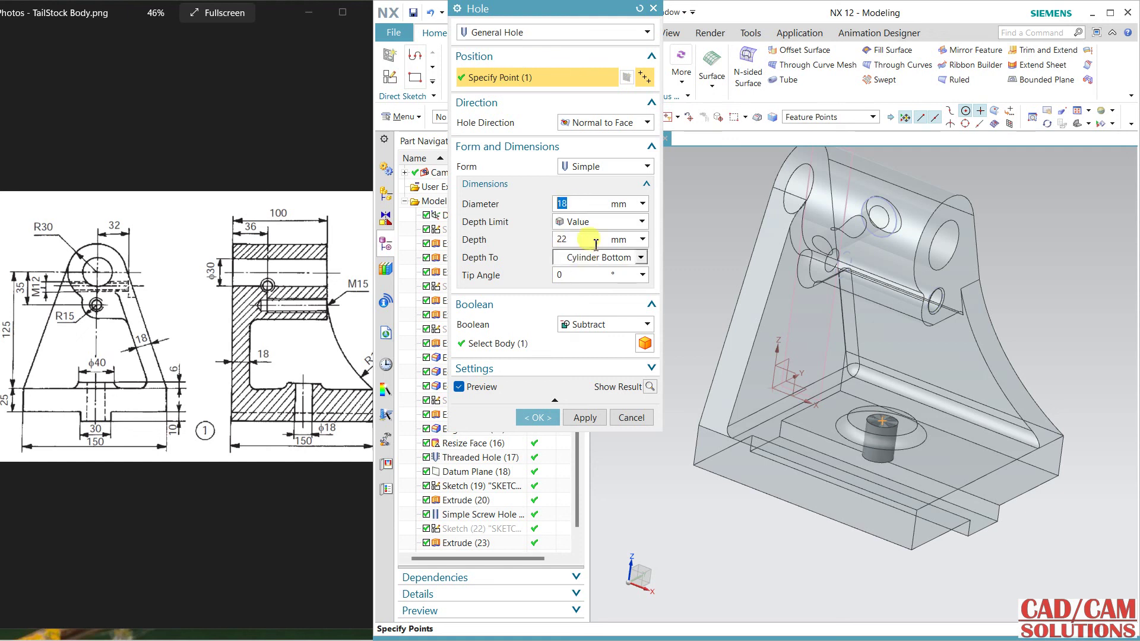
click(603, 230)
click(600, 279)
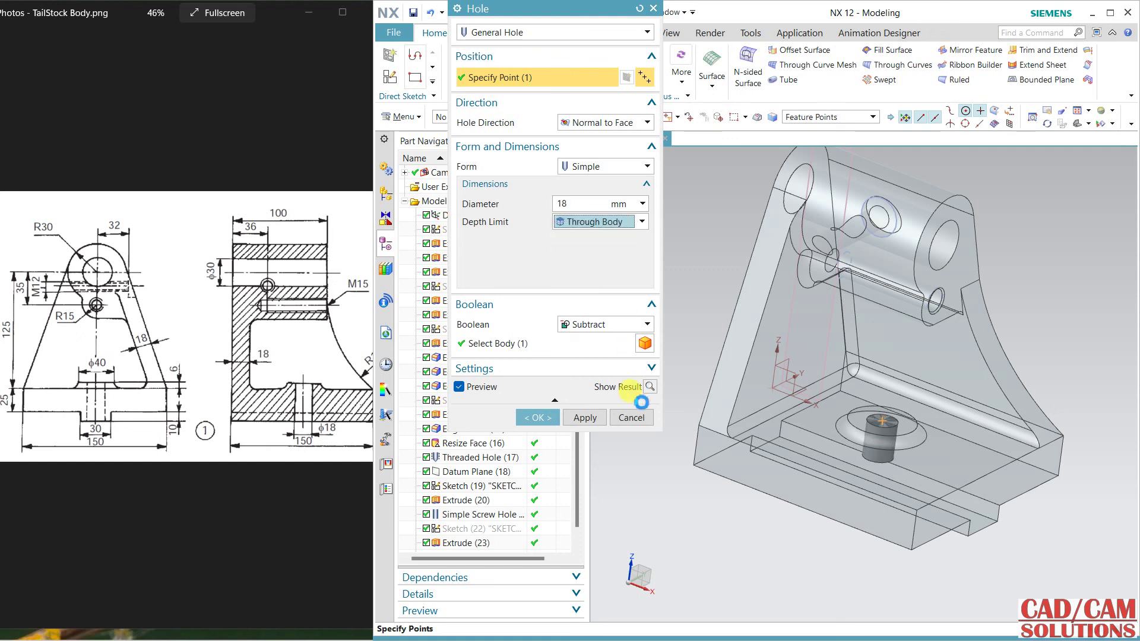
click(649, 333)
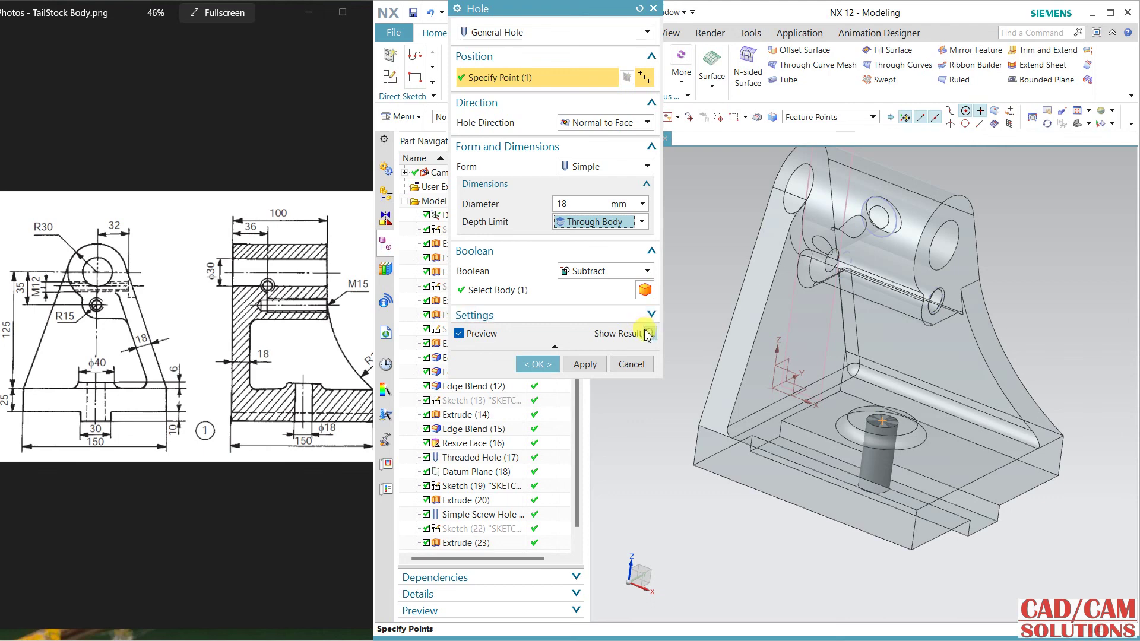
click(550, 364)
Clip the view with a one-plane section on the datum coordinate system's XZ plane and examine the holes through the body
middle_drag(641, 501, 683, 493)
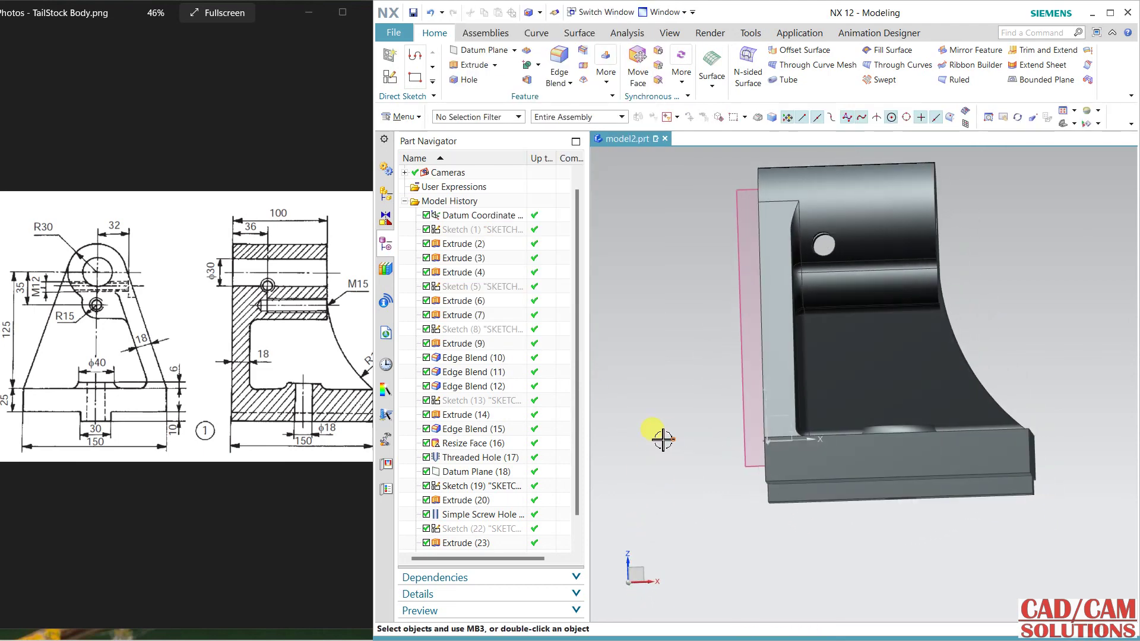
right_click(677, 202)
click(683, 196)
click(670, 37)
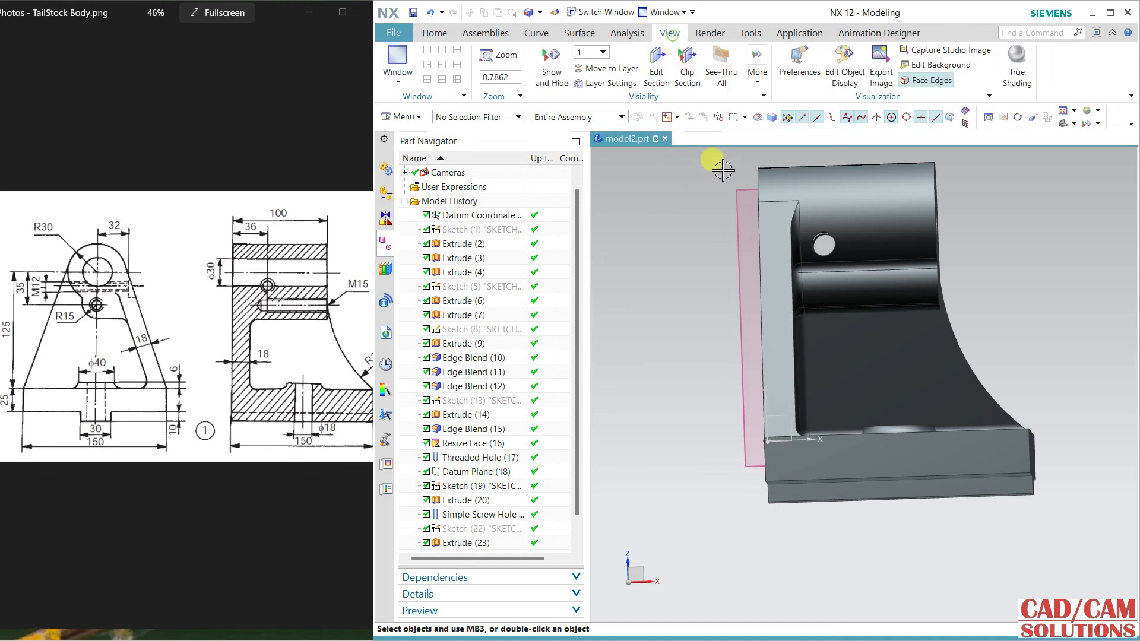
click(656, 68)
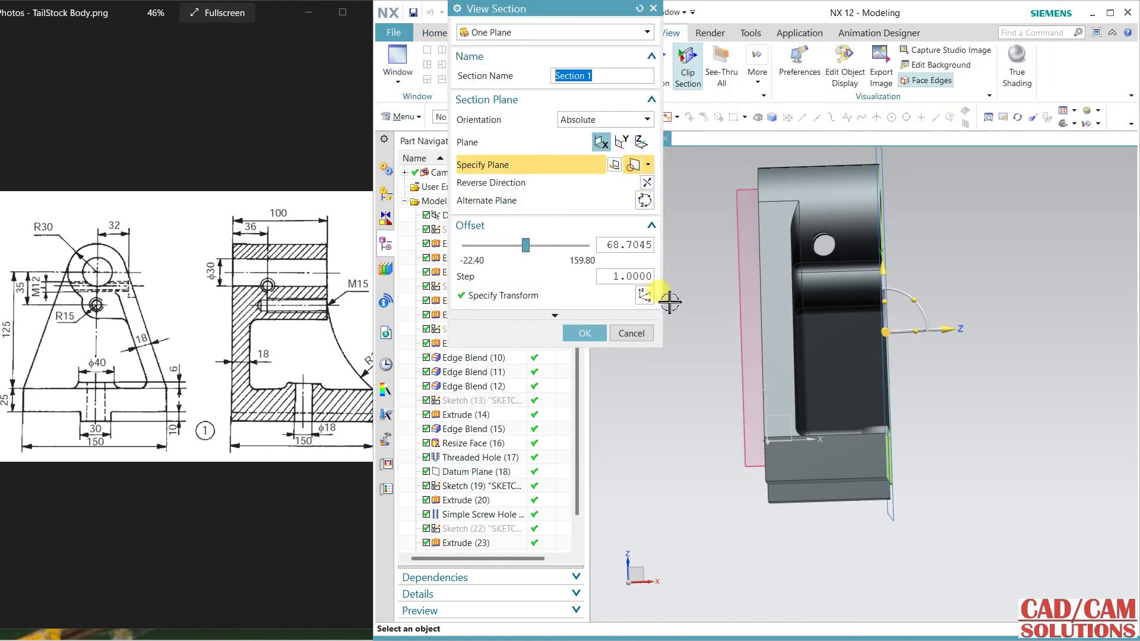
click(719, 267)
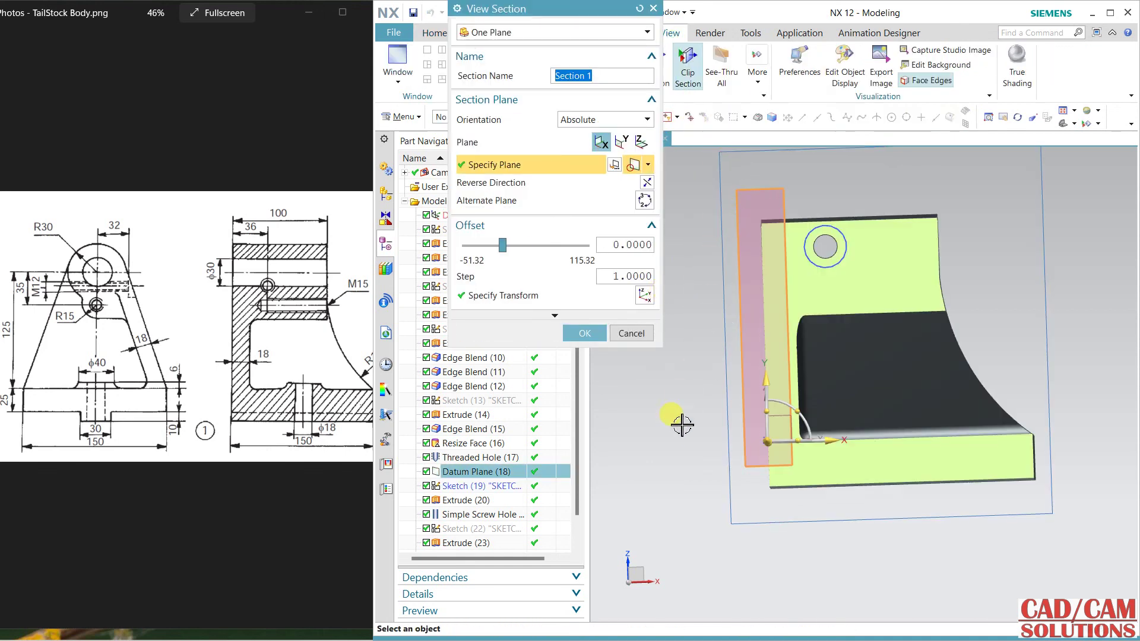
middle_drag(692, 358, 638, 389)
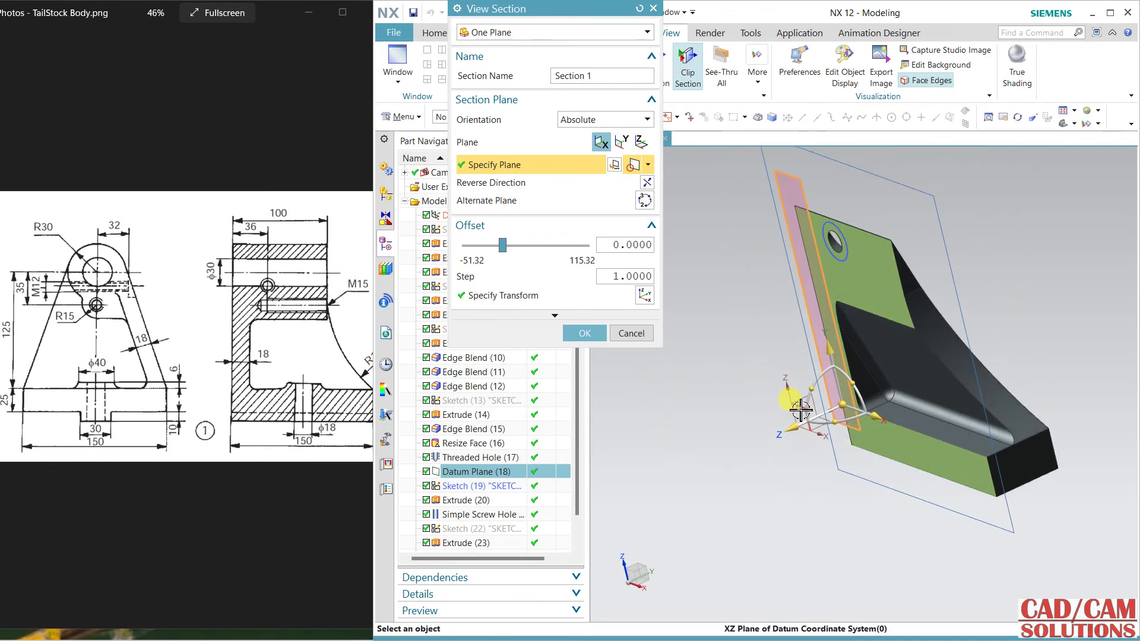
key(F8)
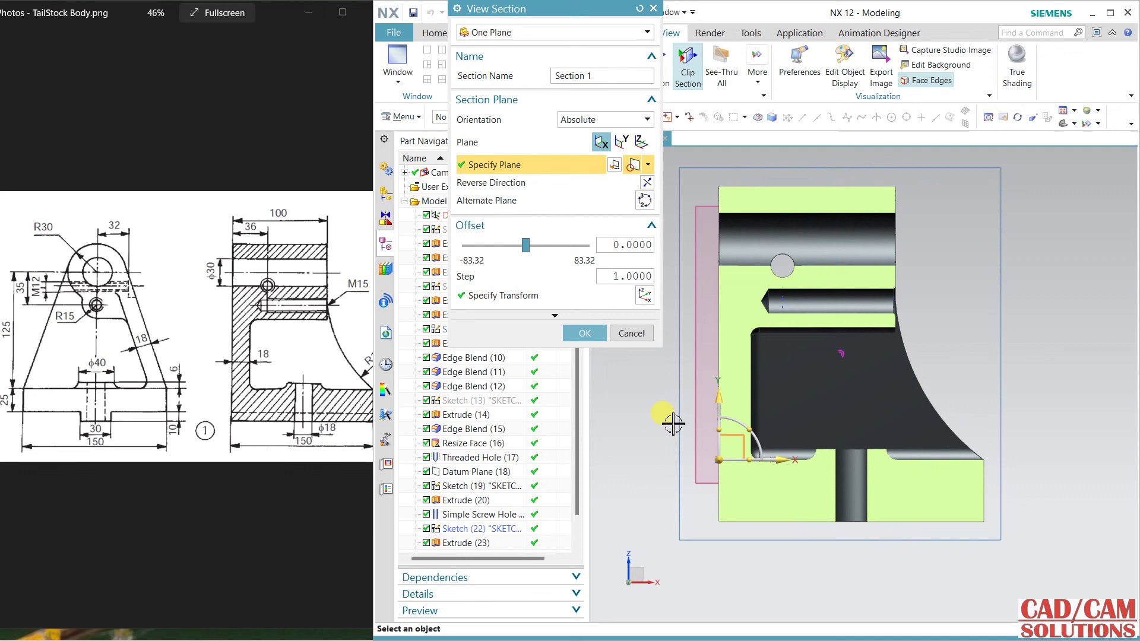
click(582, 335)
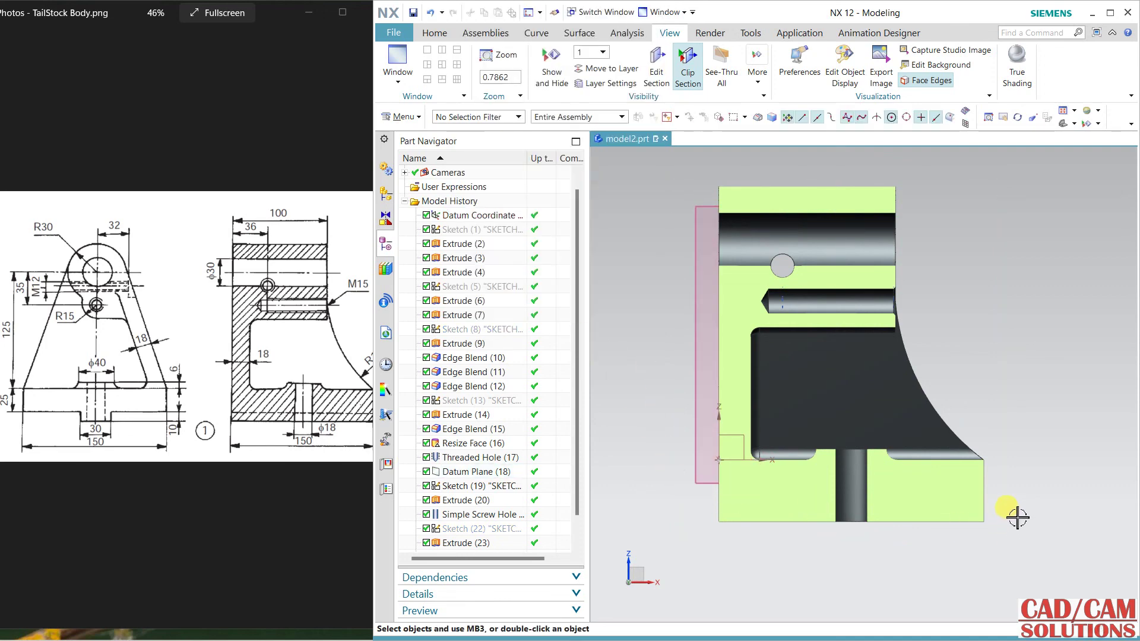
middle_drag(994, 381, 962, 400)
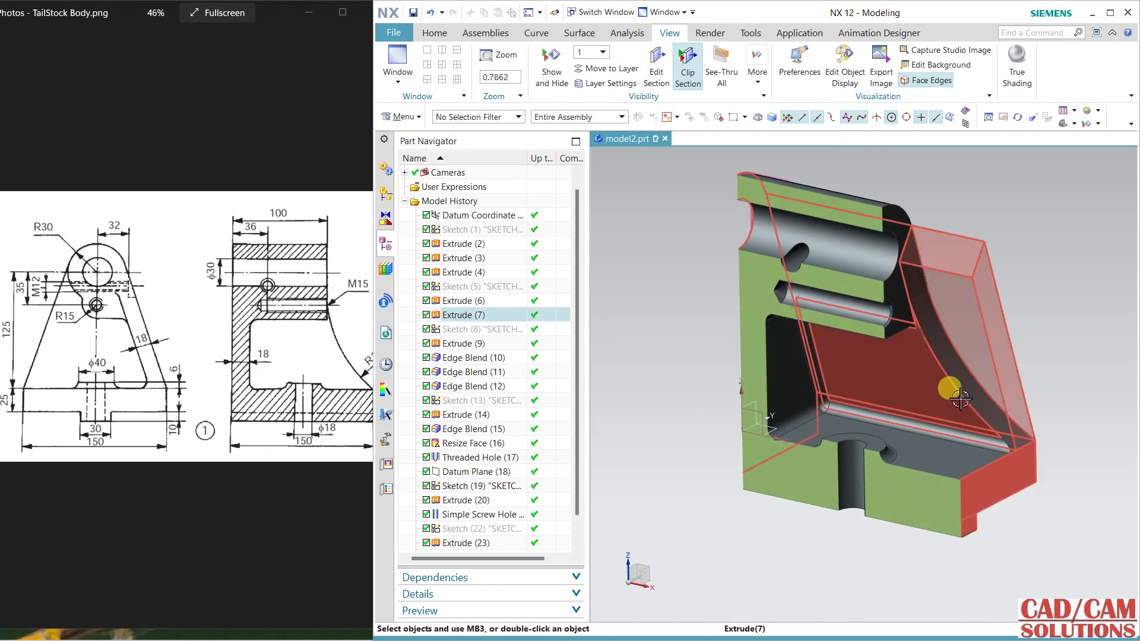